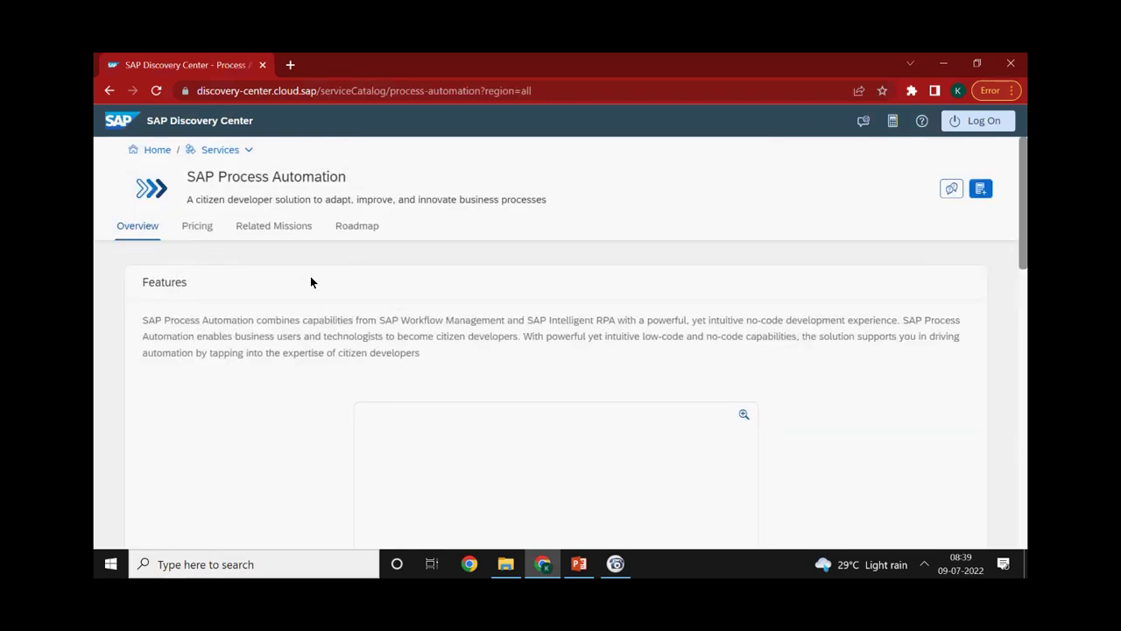
# Glance at the SAP Process Automation roadmap, then view the Free plan's technical features under Pricing
pyautogui.click(344, 232)
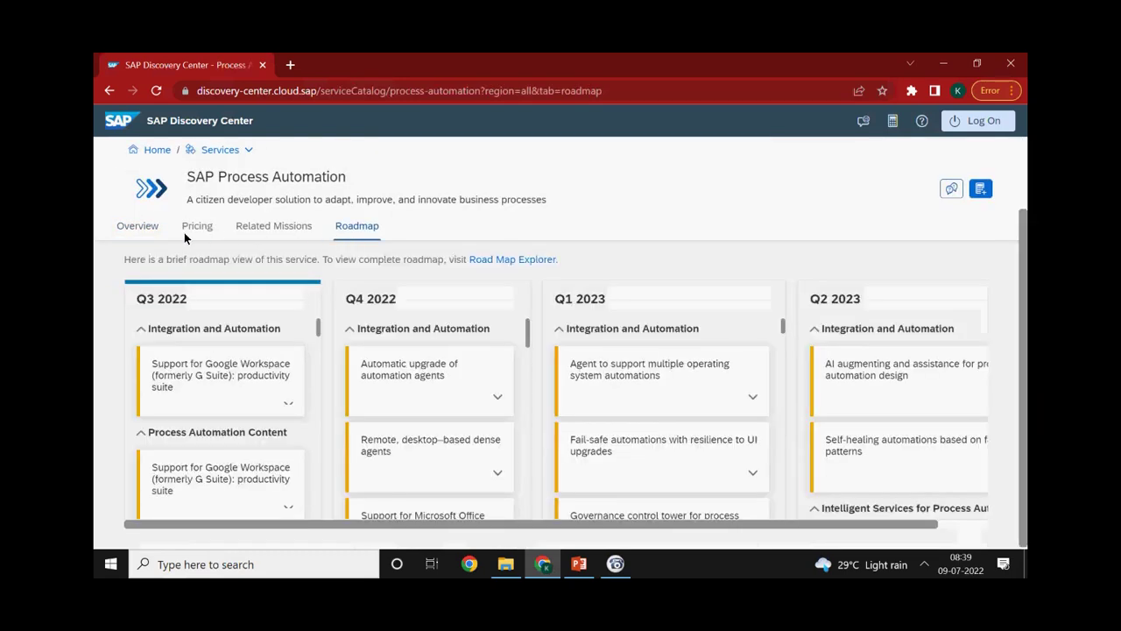
pyautogui.click(186, 231)
pyautogui.scroll(-2, 325, 435)
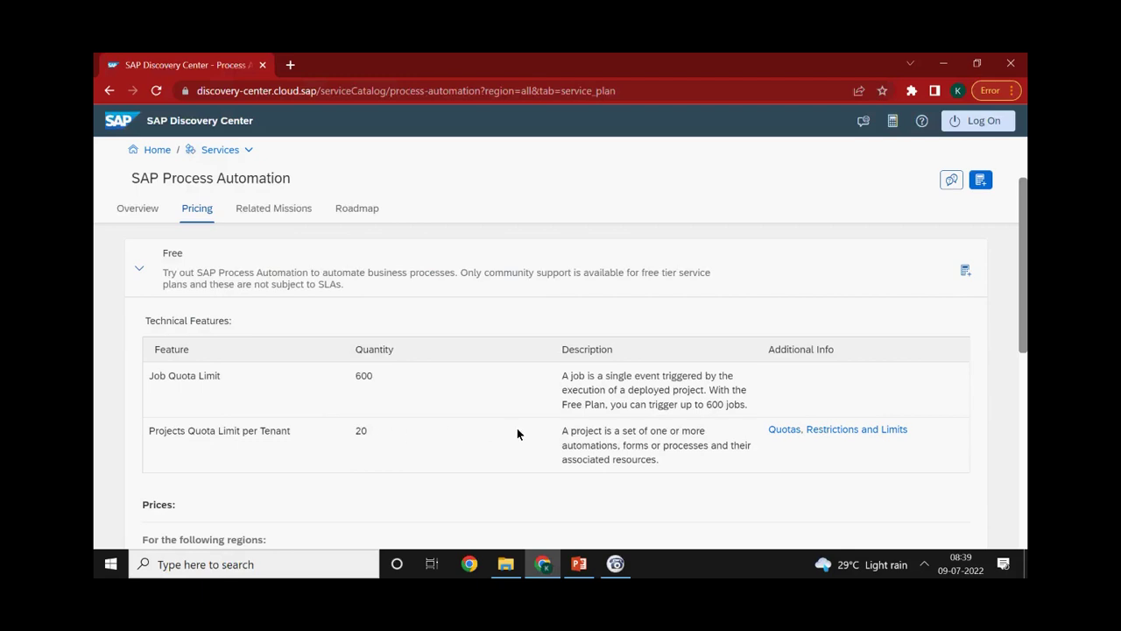
# Scroll past the Free plan's 0.00 EUR Active Users price to the Standard User through Attended Automation plans
pyautogui.scroll(-3, 515, 415)
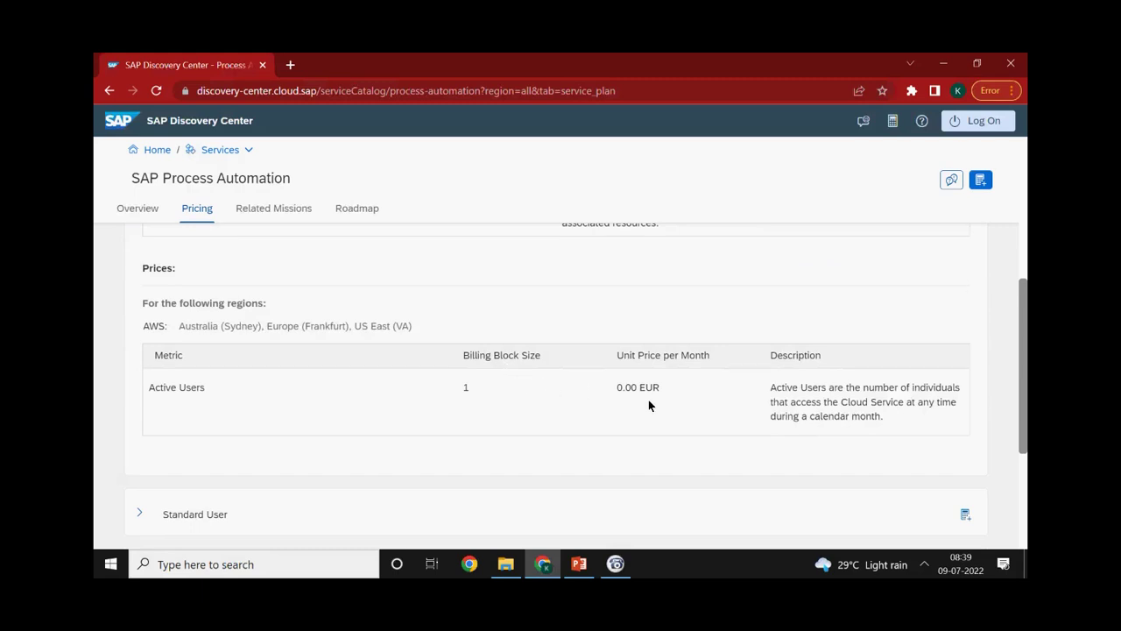
pyautogui.scroll(-1, 648, 403)
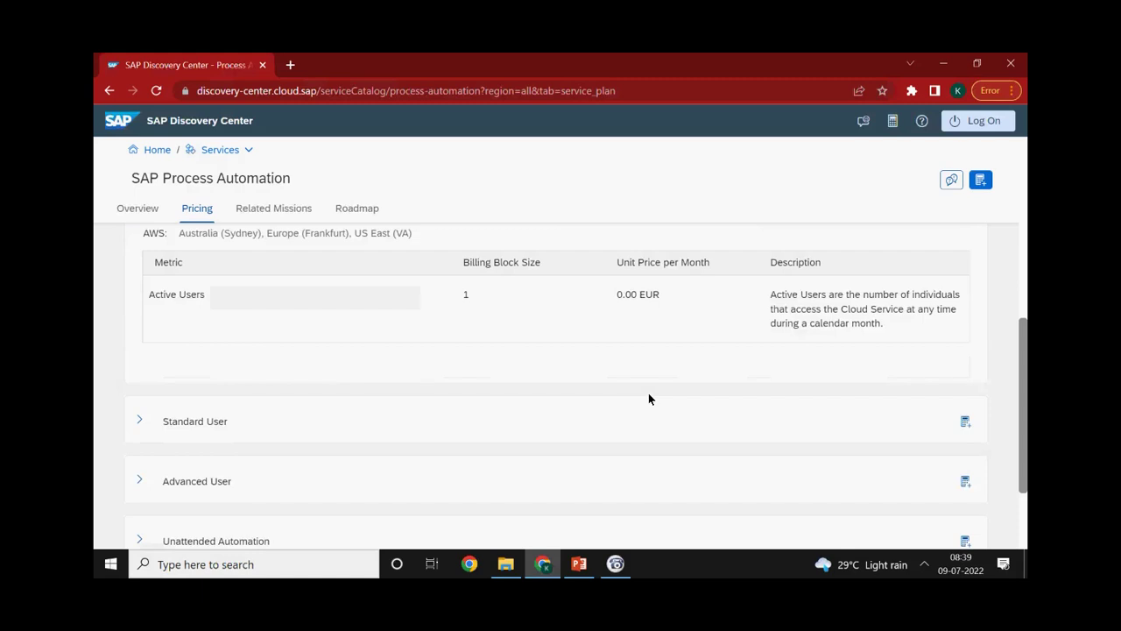
pyautogui.scroll(-1, 649, 399)
pyautogui.scroll(-1, 149, 452)
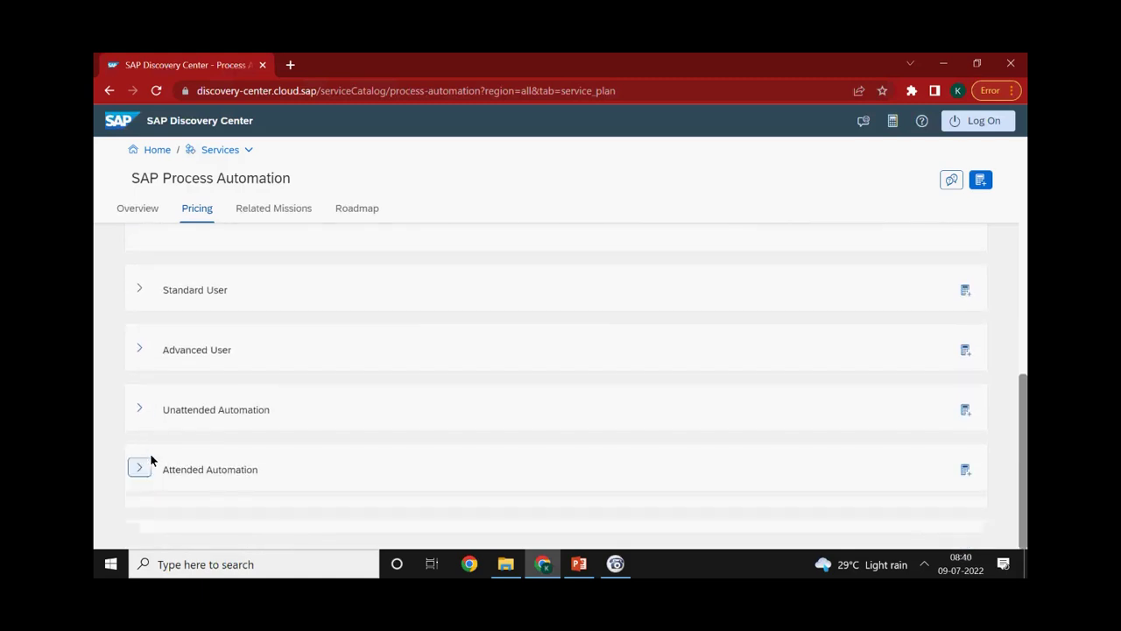
# Expand the Attended Automation plan and review its monthly connection prices, 500.00 down to 125.00 EUR
pyautogui.click(140, 469)
pyautogui.scroll(-1, 152, 461)
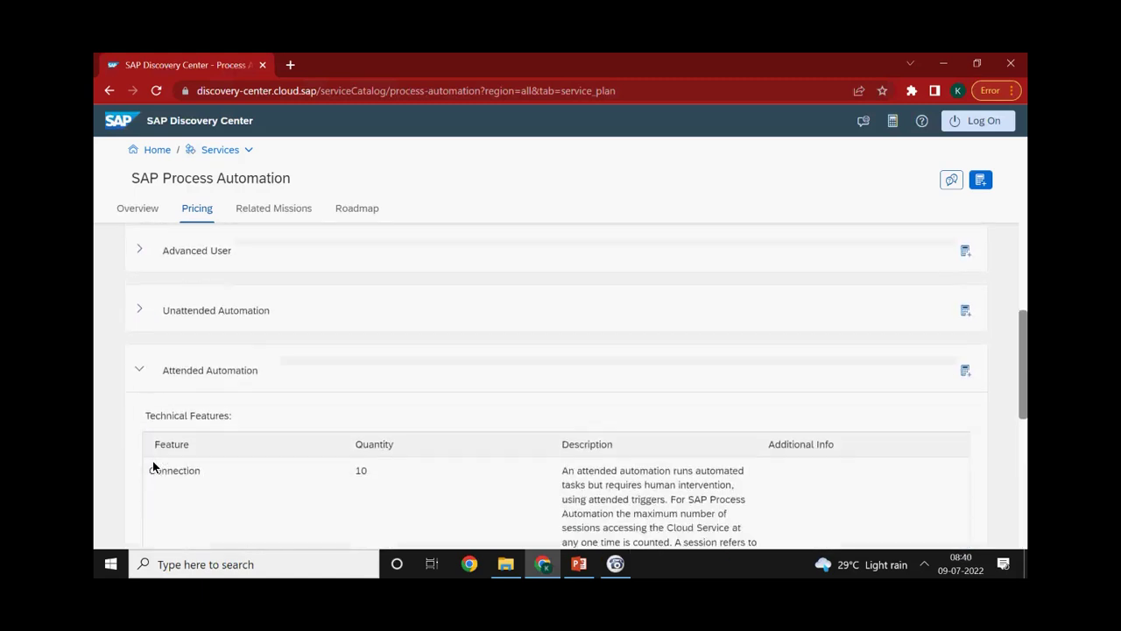
pyautogui.scroll(-3, 149, 440)
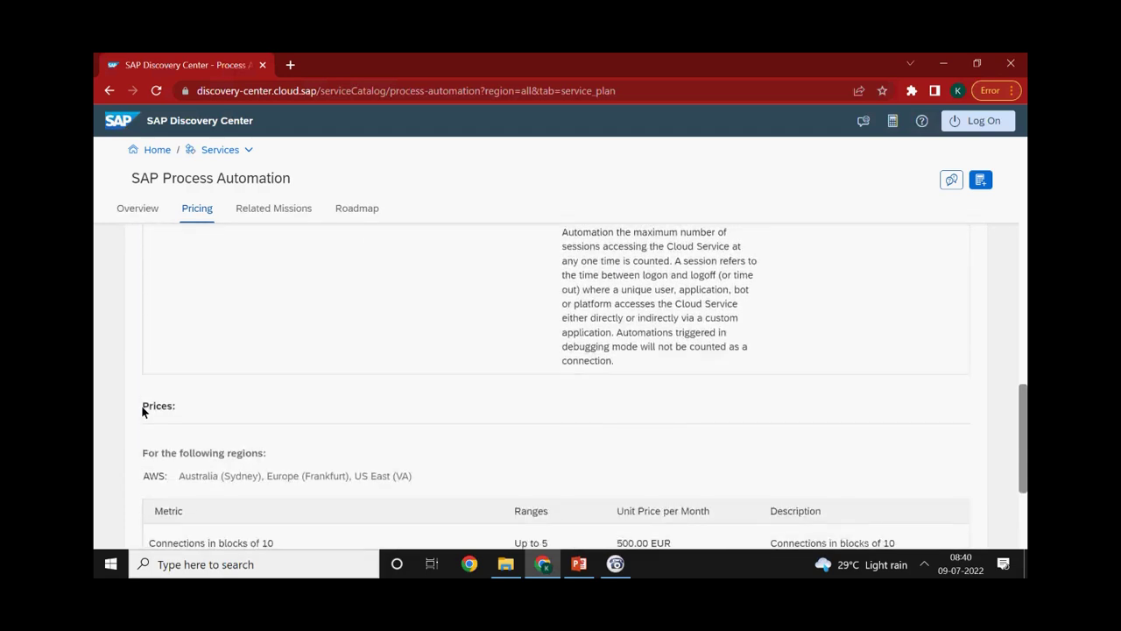
pyautogui.scroll(-1, 141, 401)
pyautogui.scroll(-1, 279, 465)
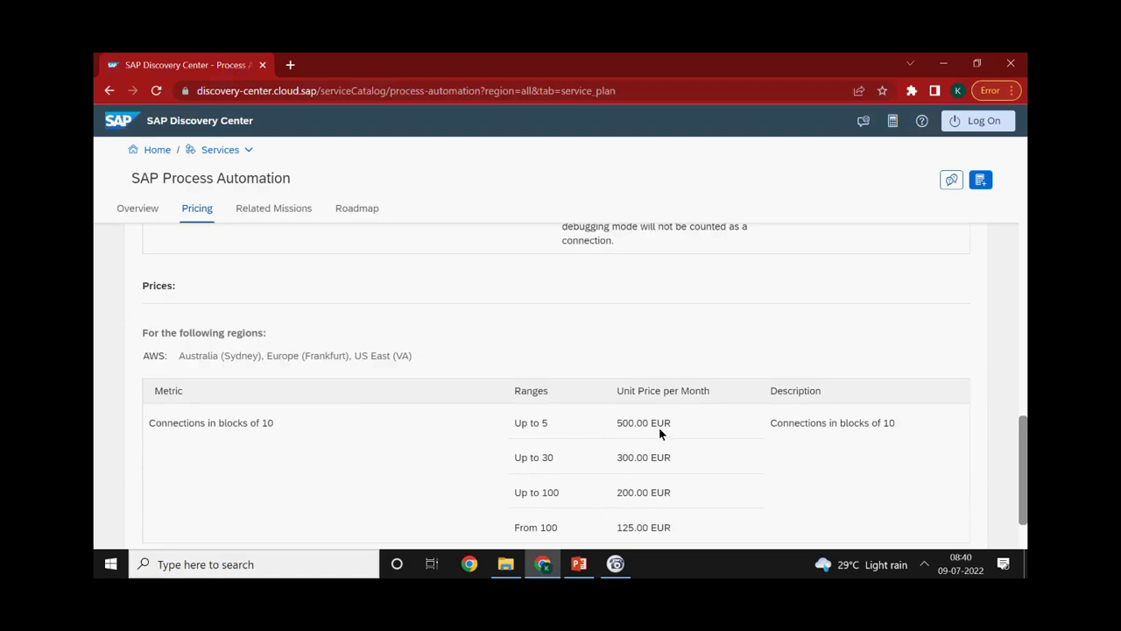
pyautogui.scroll(-1, 702, 426)
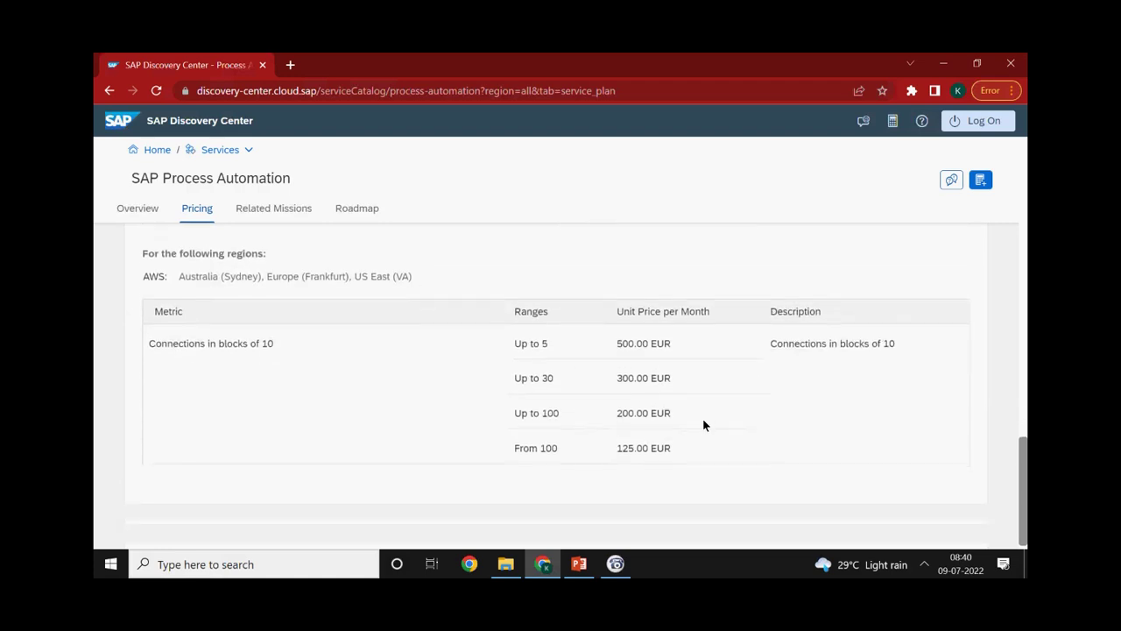
# Return to the top of the CPEA service plans list and select the page's web address
pyautogui.scroll(4, 703, 420)
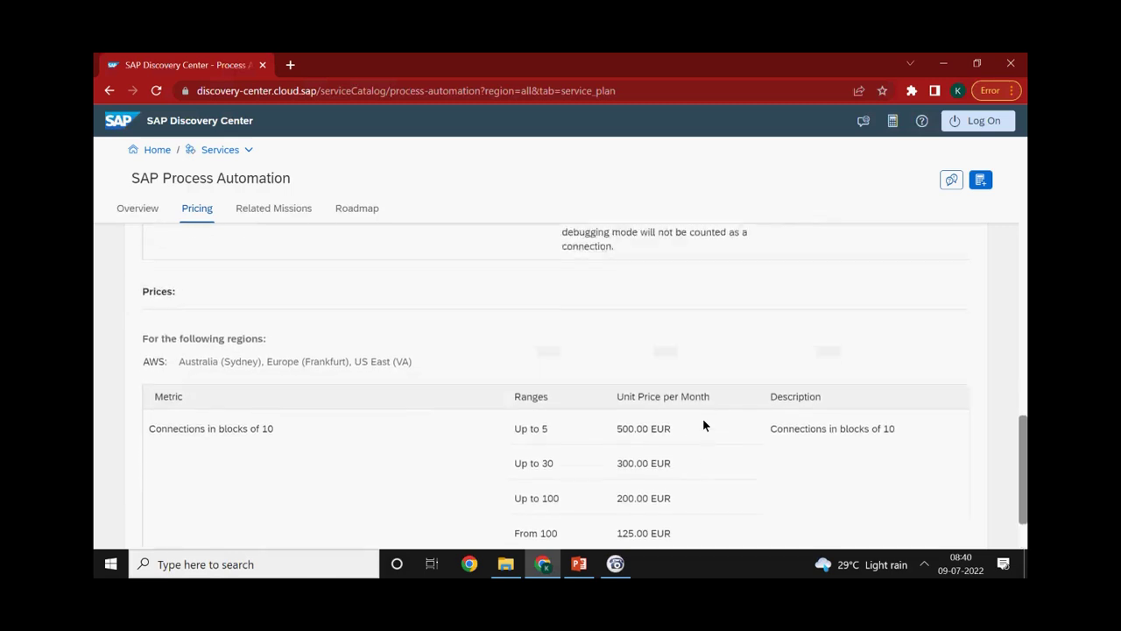
pyautogui.scroll(15, 703, 419)
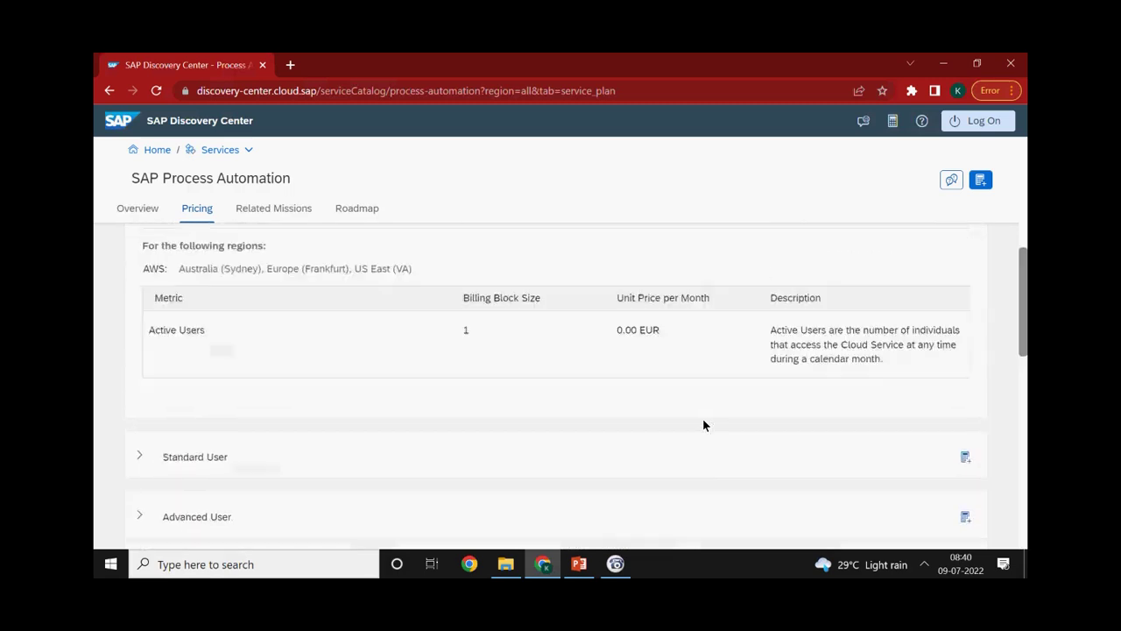
pyautogui.click(639, 99)
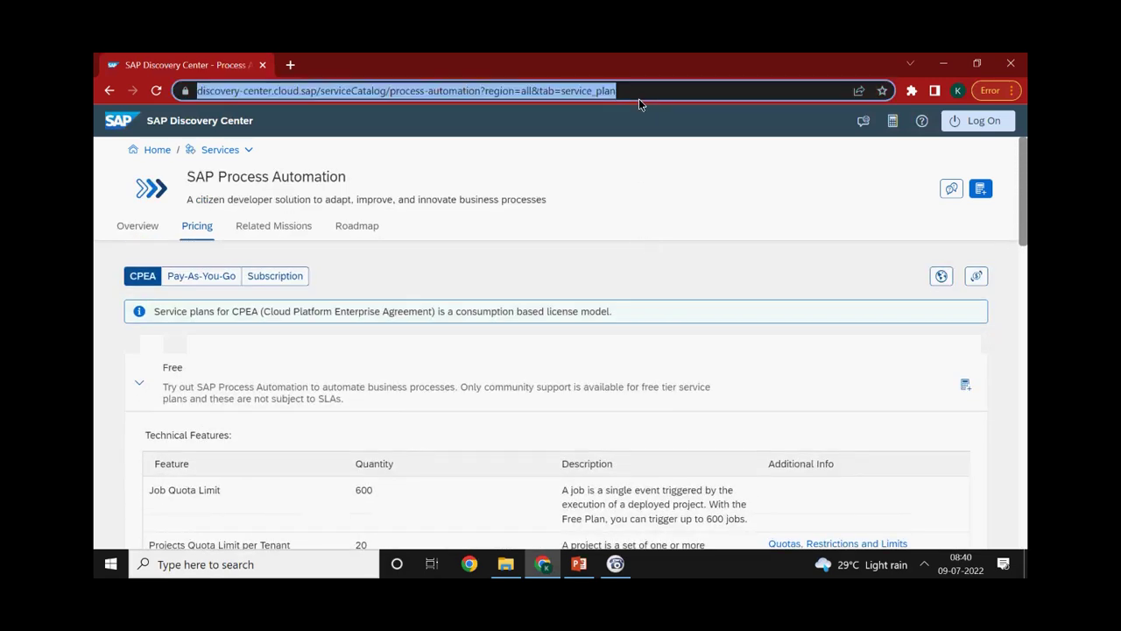
pyautogui.click(584, 564)
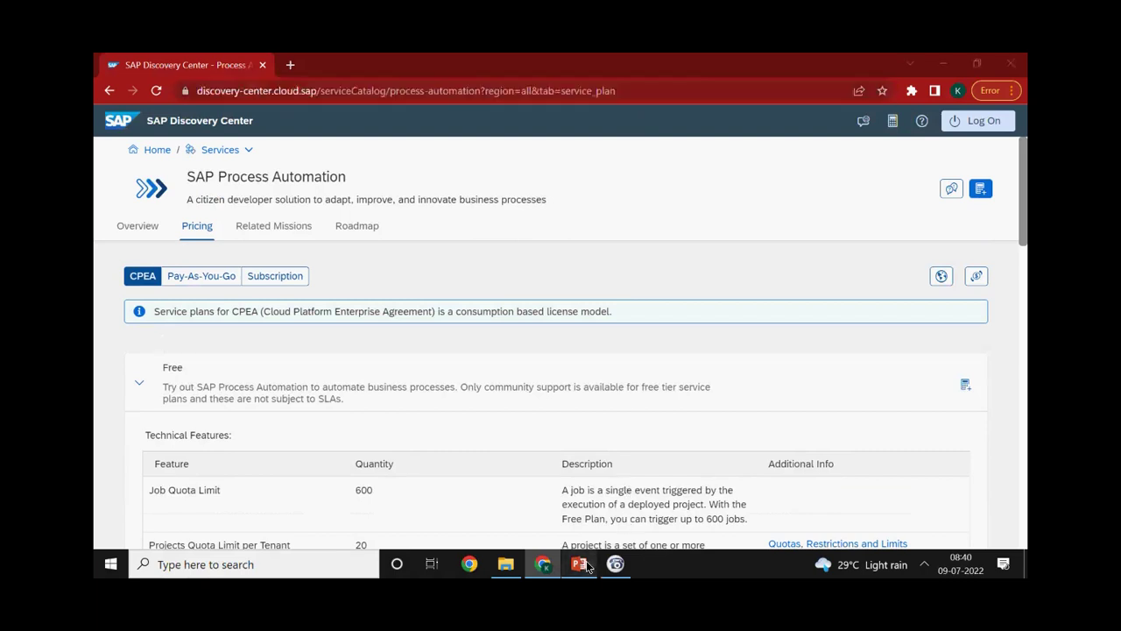
pyautogui.click(592, 561)
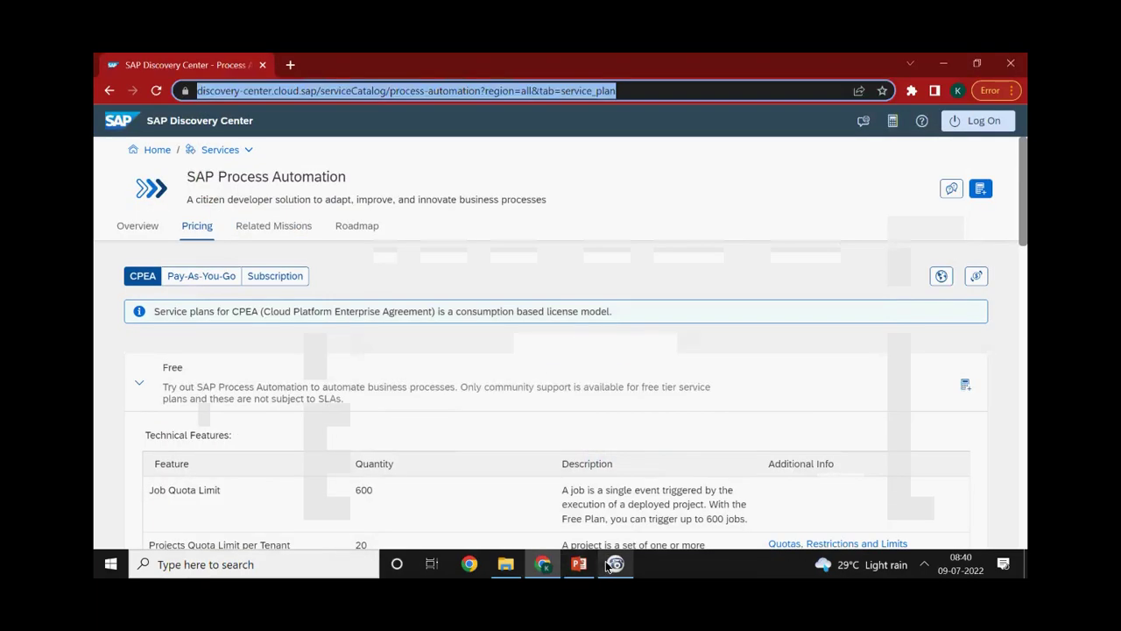
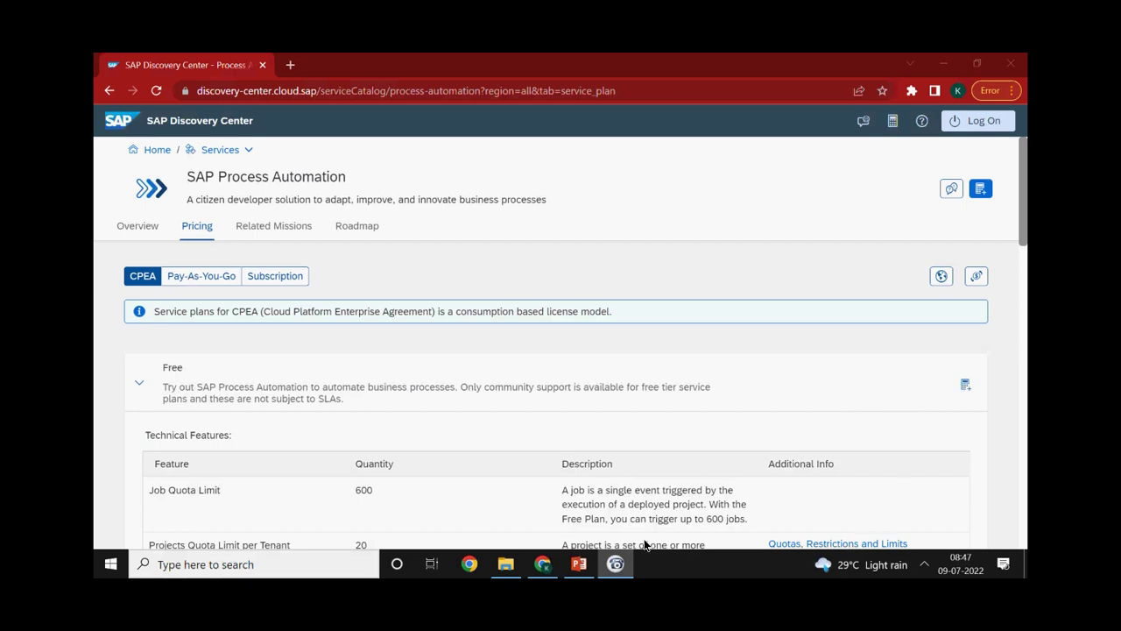
# Highlight the CPEA licence model explanation, then switch the pricing to the Pay-As-You-Go plans
pyautogui.click(552, 568)
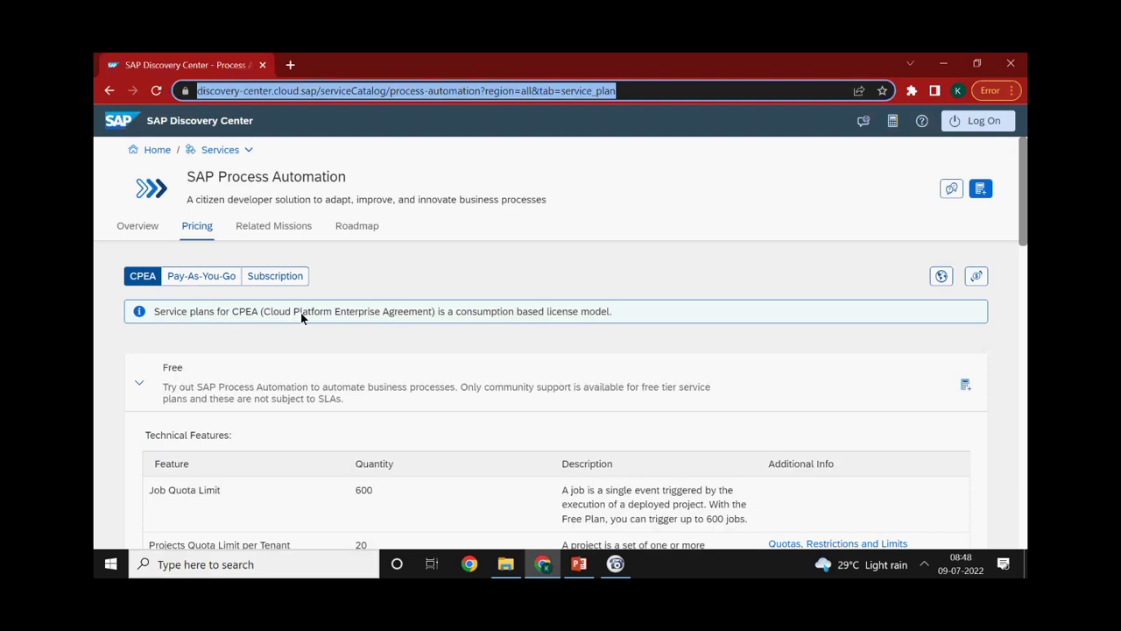
pyautogui.moveTo(616, 317); pyautogui.dragTo(422, 336)
pyautogui.moveTo(309, 338); pyautogui.dragTo(208, 338)
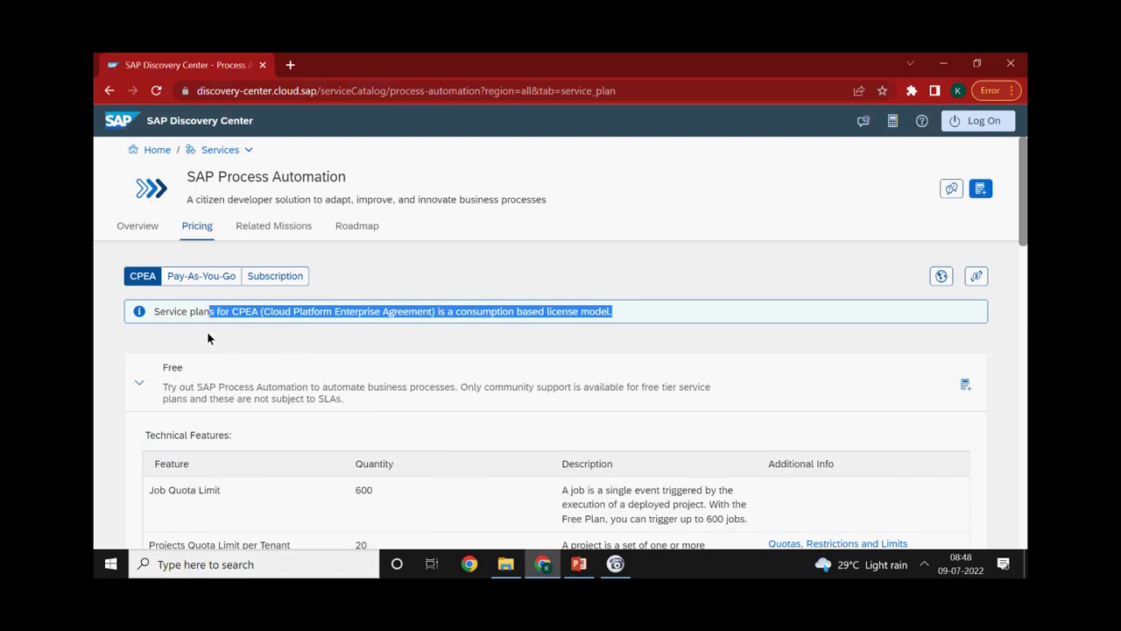
pyautogui.click(191, 278)
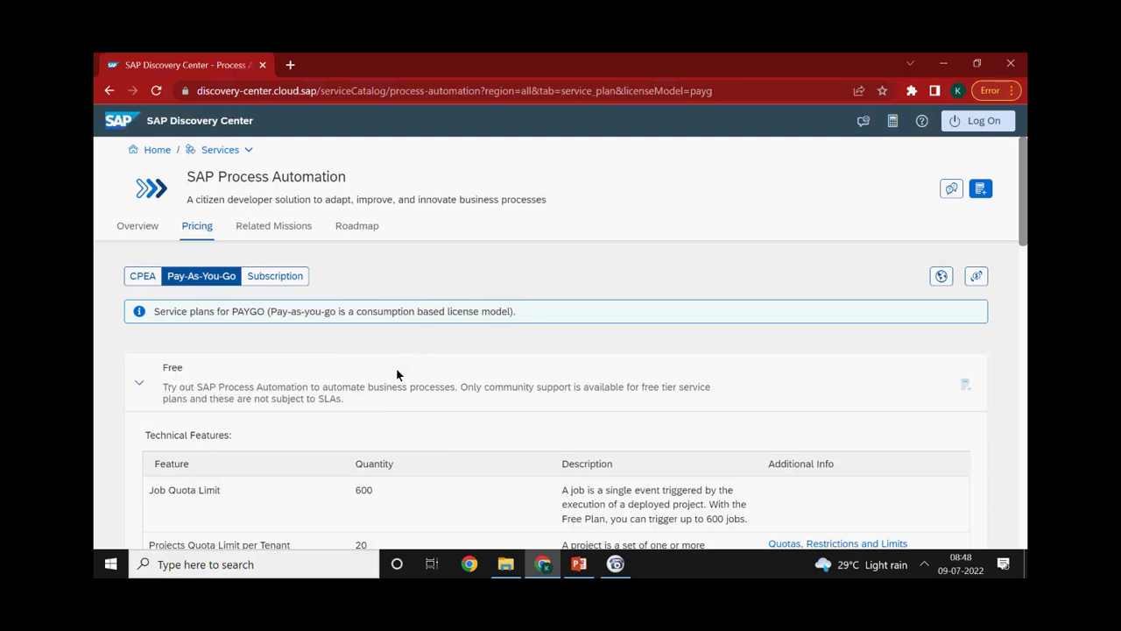
# Show Subscription plans and review Standard User: 1 active user, 1000 API calls, 100 MB storage
pyautogui.click(275, 270)
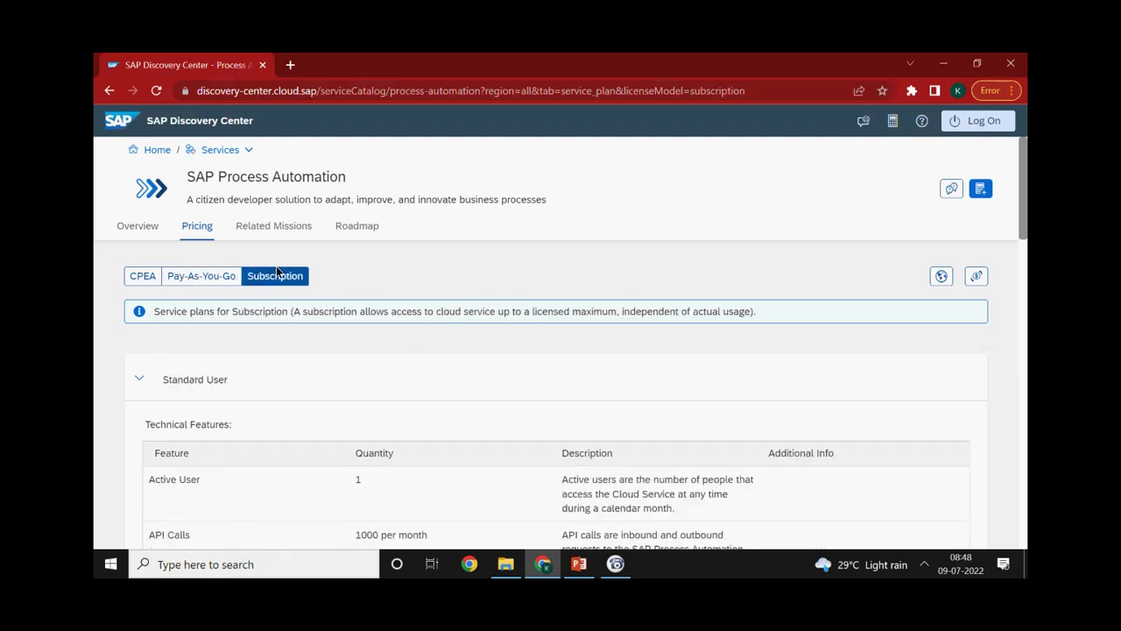
pyautogui.scroll(-1, 307, 355)
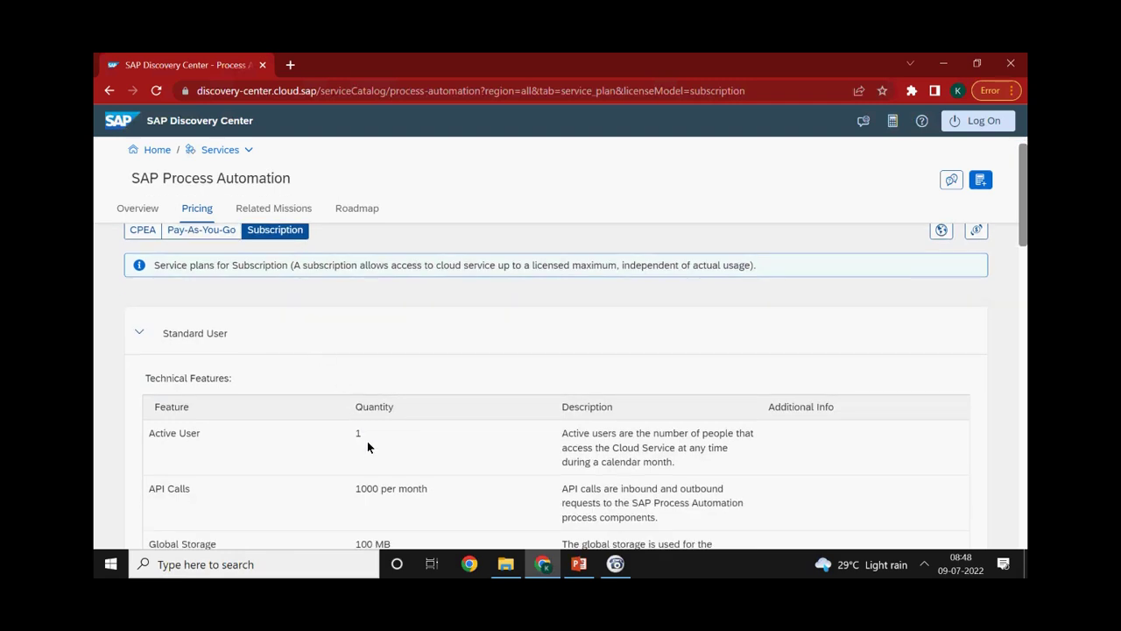
pyautogui.scroll(-1, 368, 445)
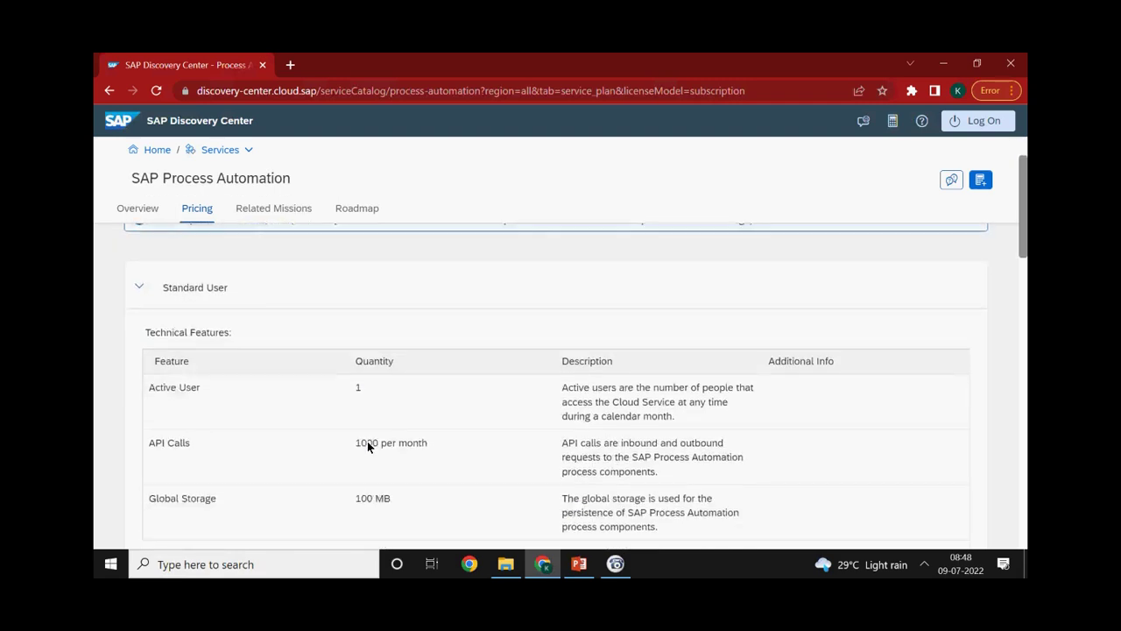
pyautogui.scroll(-2, 367, 440)
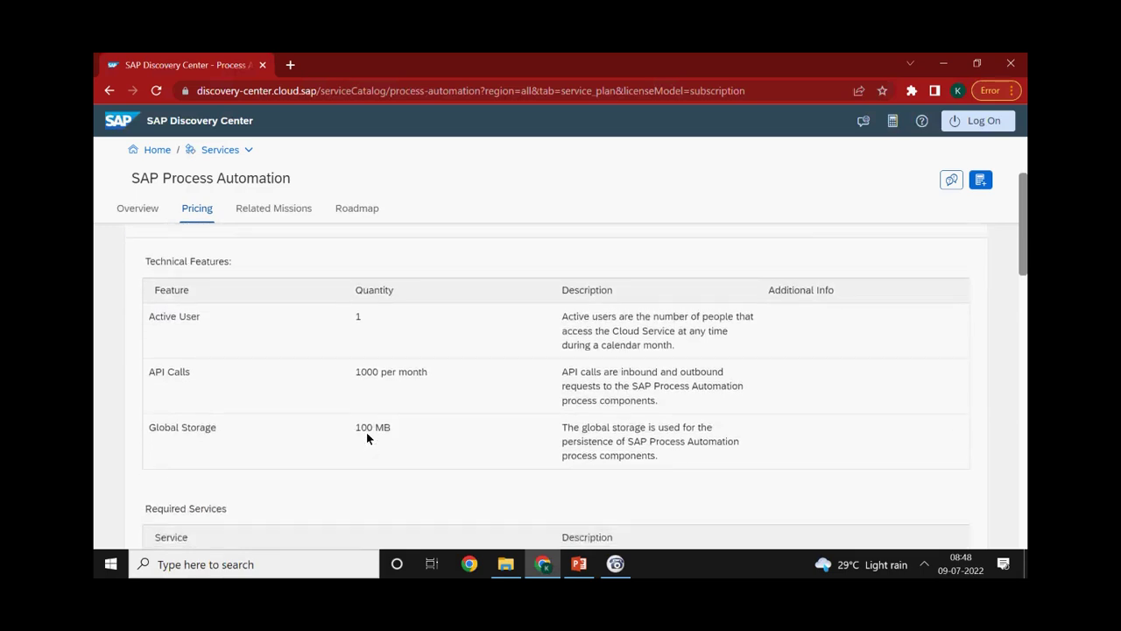
pyautogui.scroll(4, 366, 438)
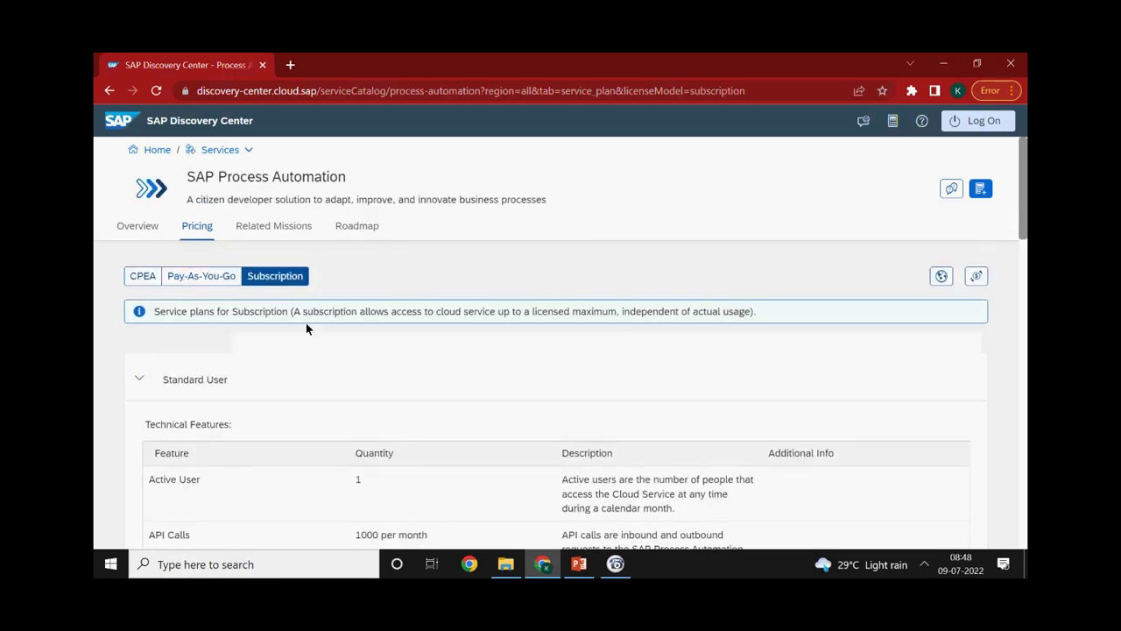
# Go back to Pay-As-You-Go and check the Free plan's 600-job quota and 20 projects per tenant
pyautogui.click(218, 276)
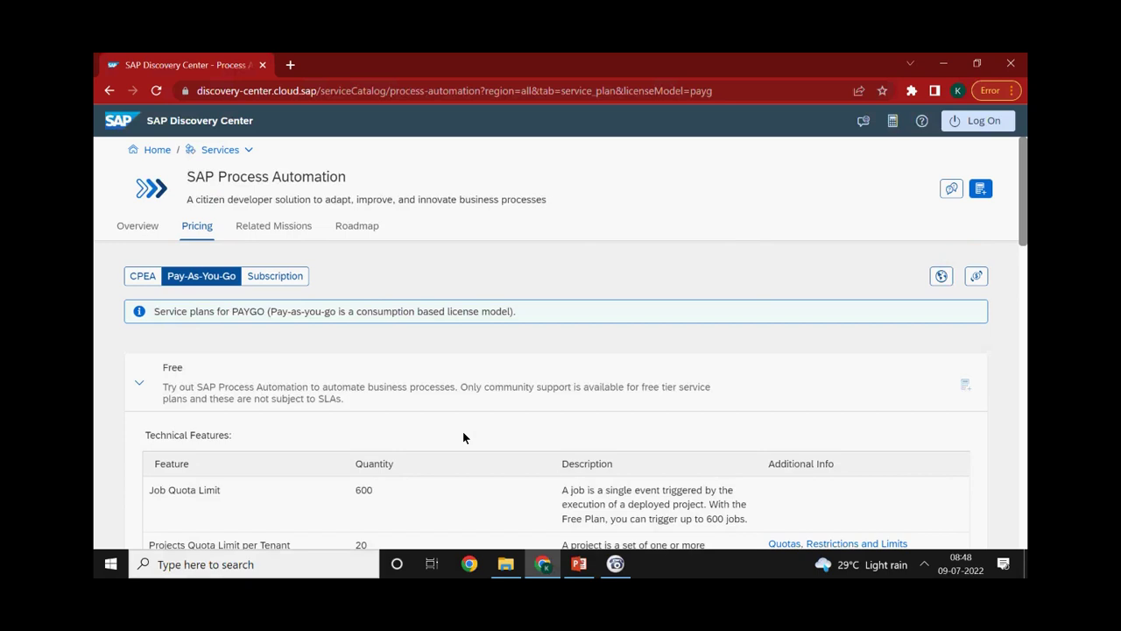
pyautogui.scroll(-2, 464, 436)
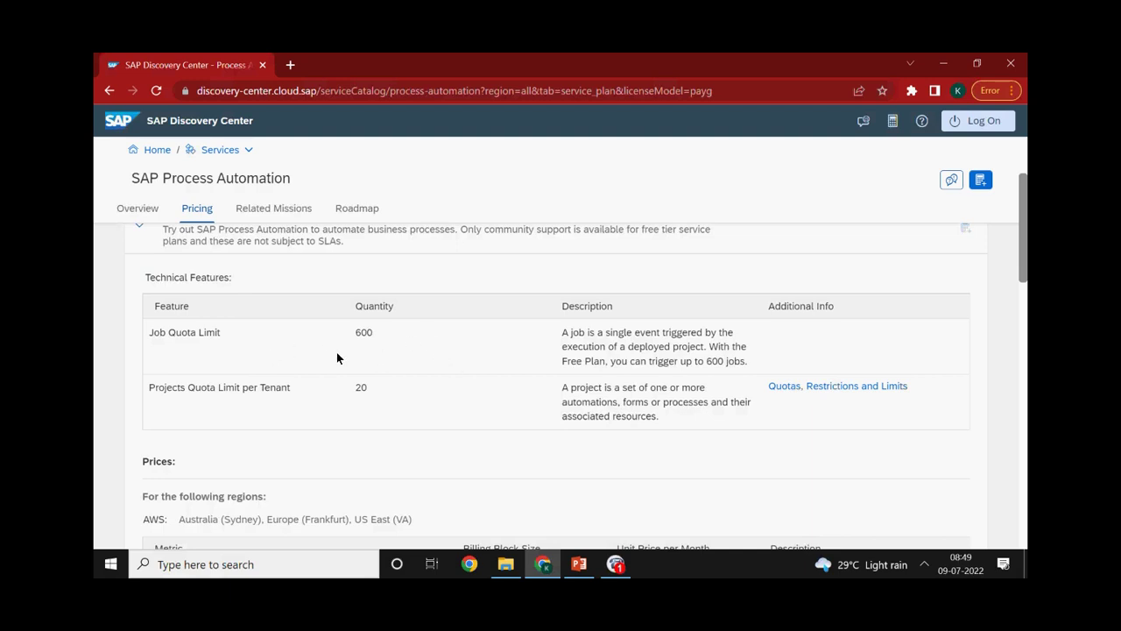
pyautogui.scroll(1, 337, 357)
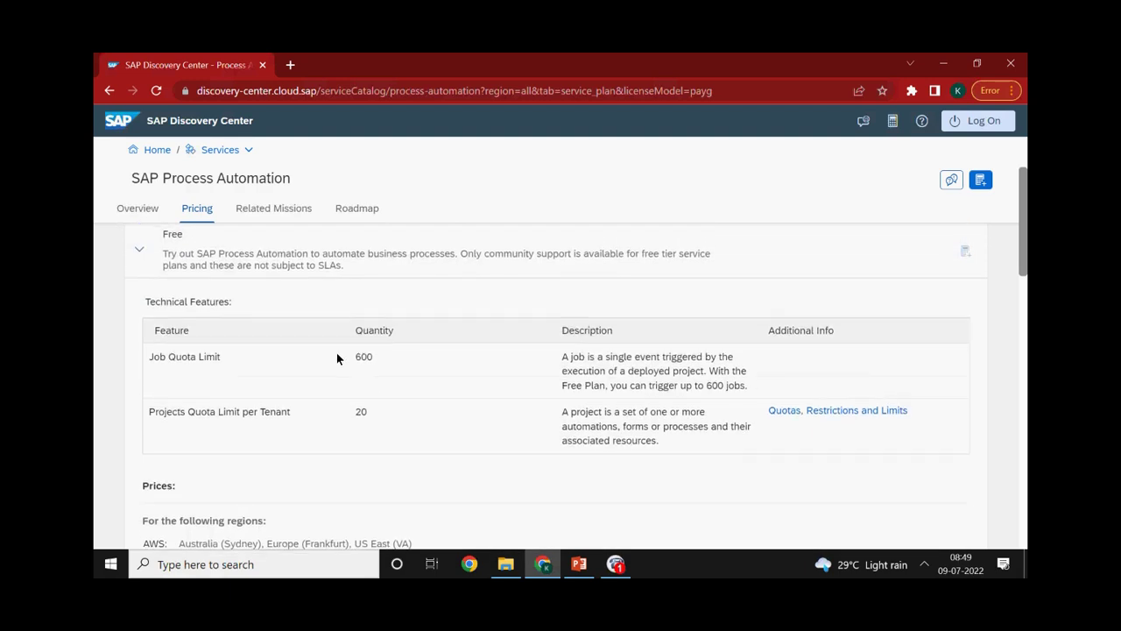
pyautogui.scroll(1, 259, 412)
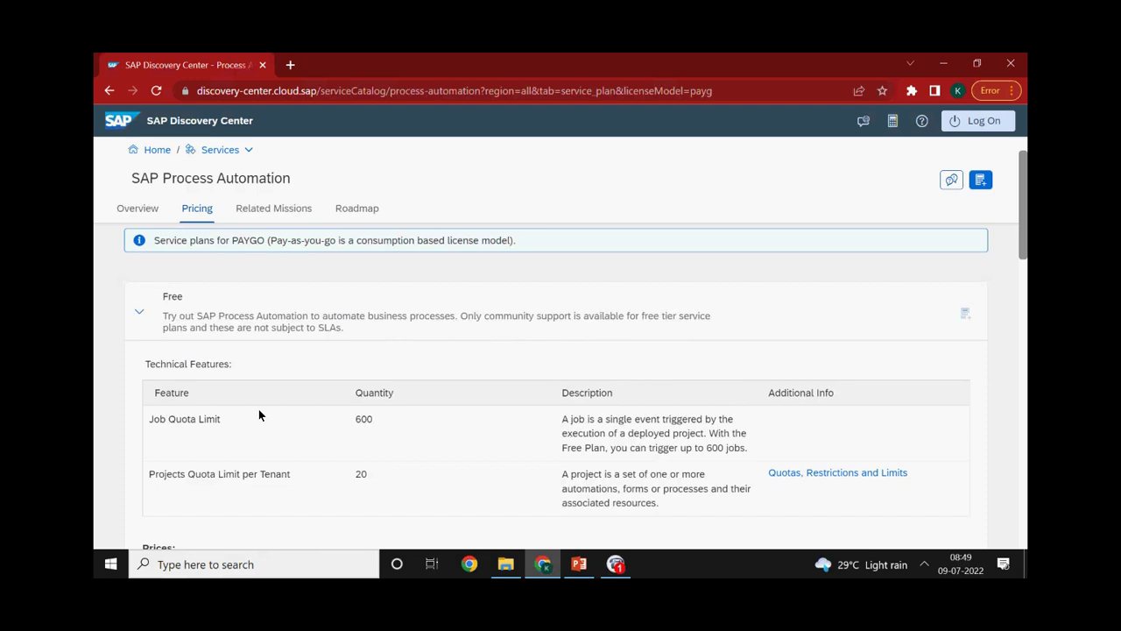
# Leave the browser for another program, then return to the Discovery Center Free plan pricing
pyautogui.click(615, 564)
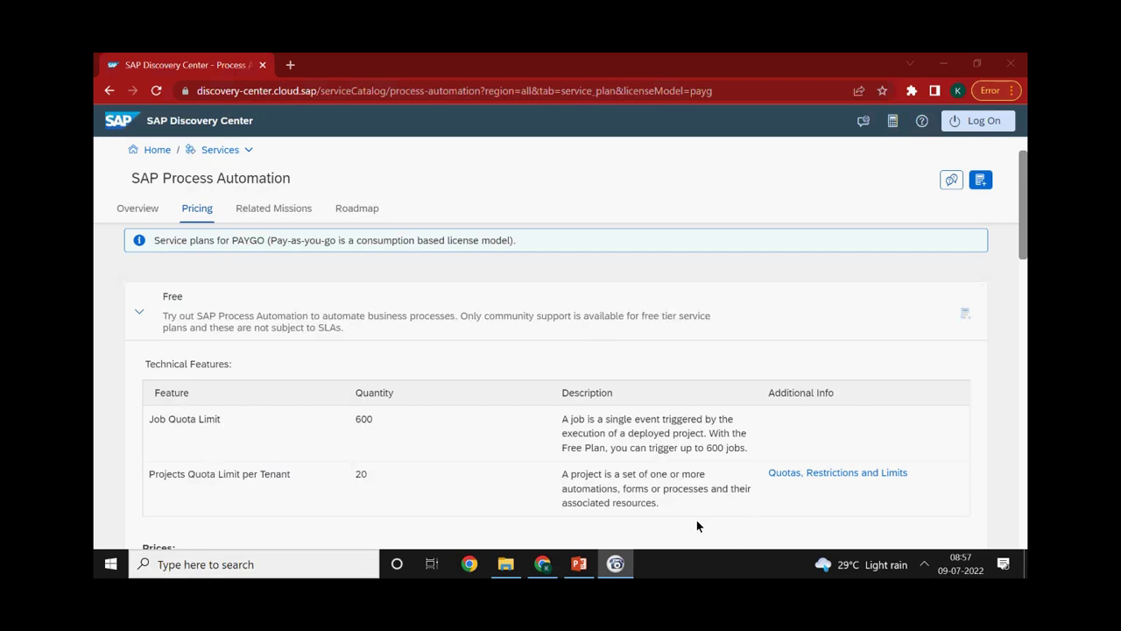
pyautogui.moveTo(541, 569)
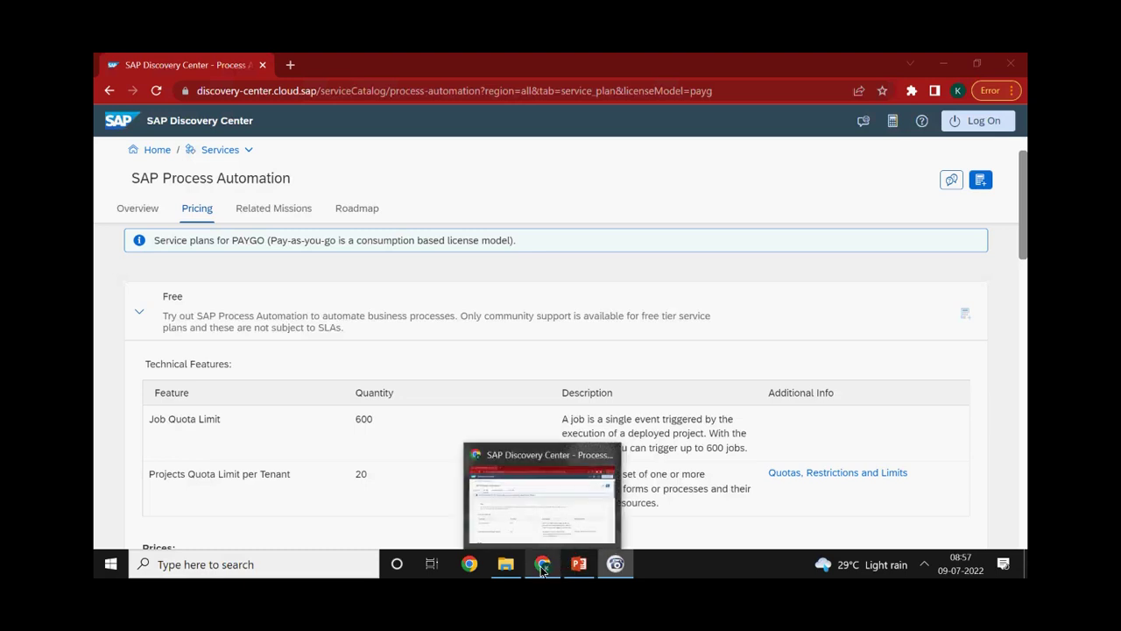
pyautogui.click(541, 569)
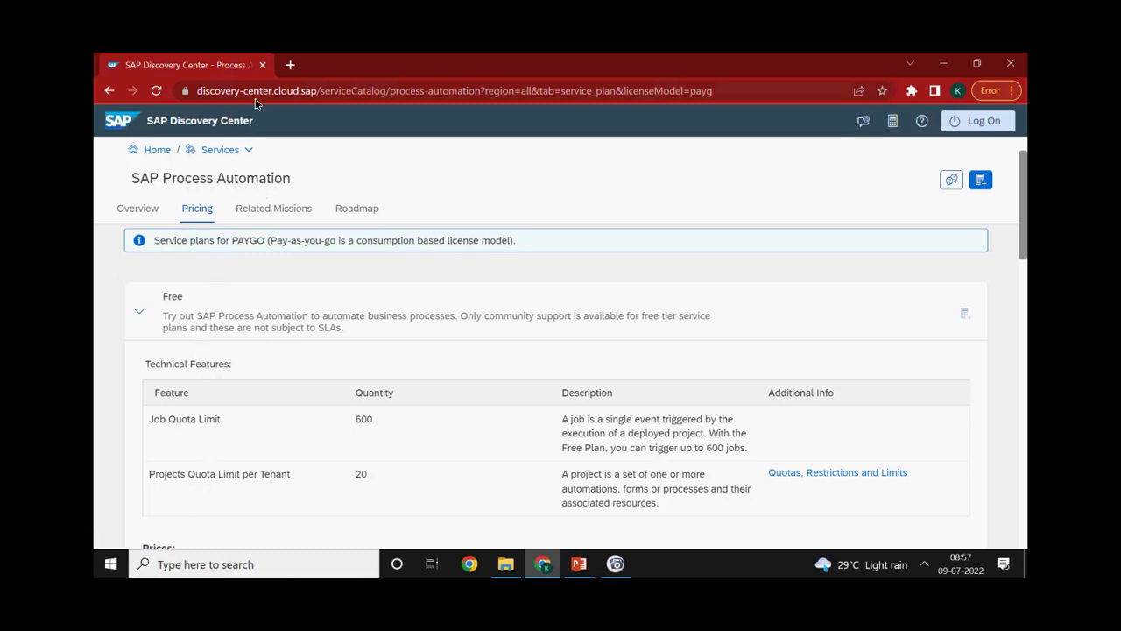
# Replace the Discovery Center tab with a Google search for 'SAP BTP Cockpit' and open the cockpit result
pyautogui.click(288, 68)
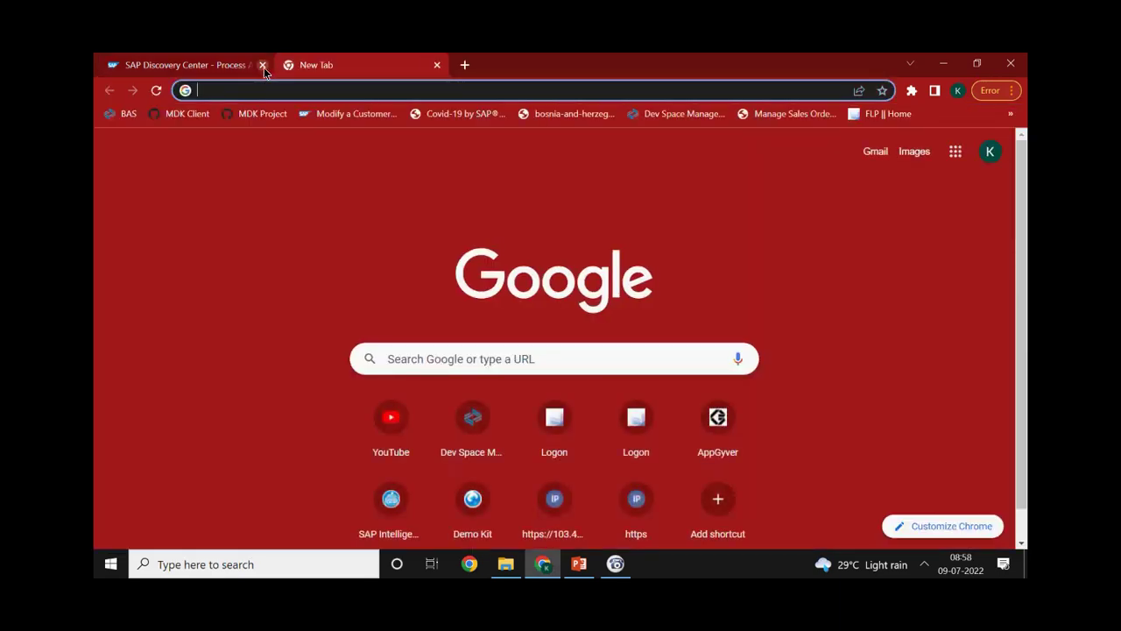
pyautogui.click(263, 66)
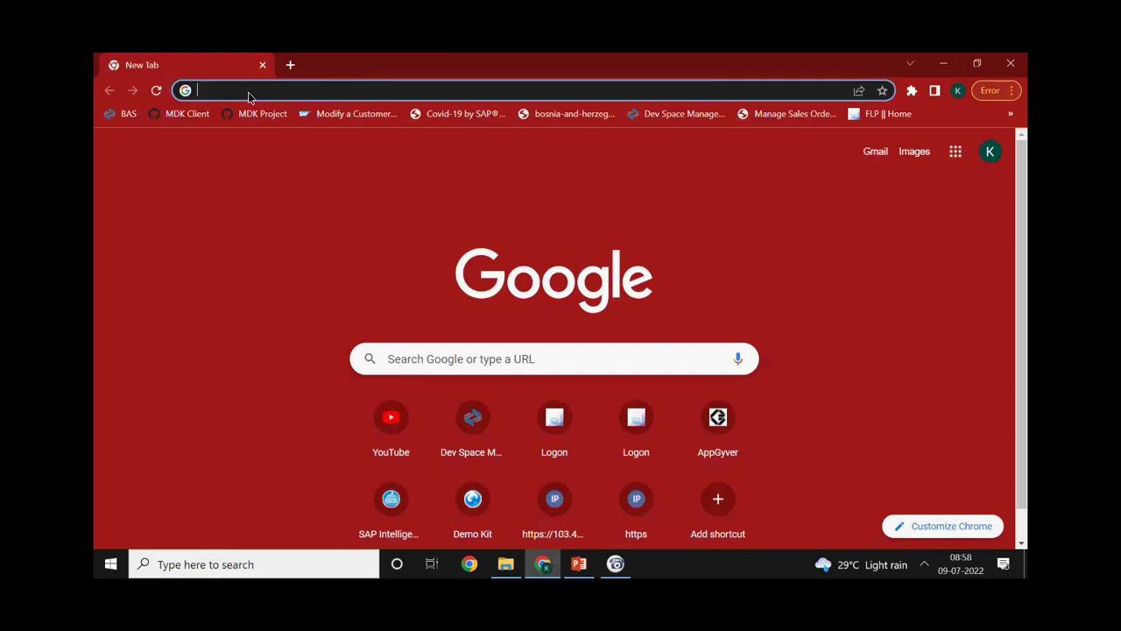
pyautogui.click(247, 92)
pyautogui.write('SAP')
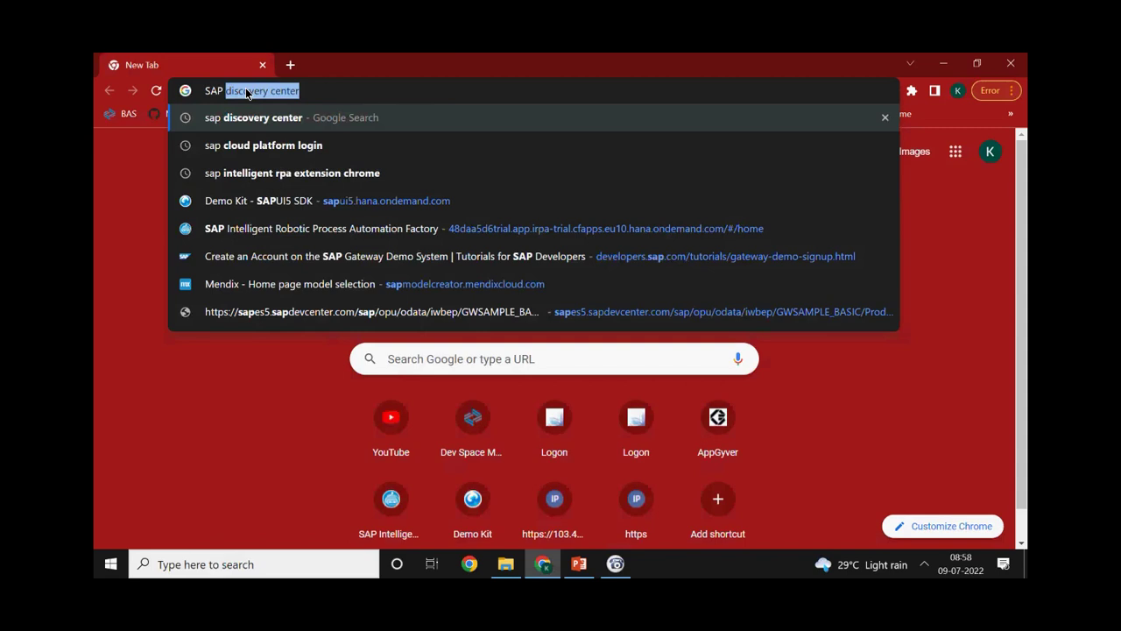
pyautogui.write(' BTP Cockpit')
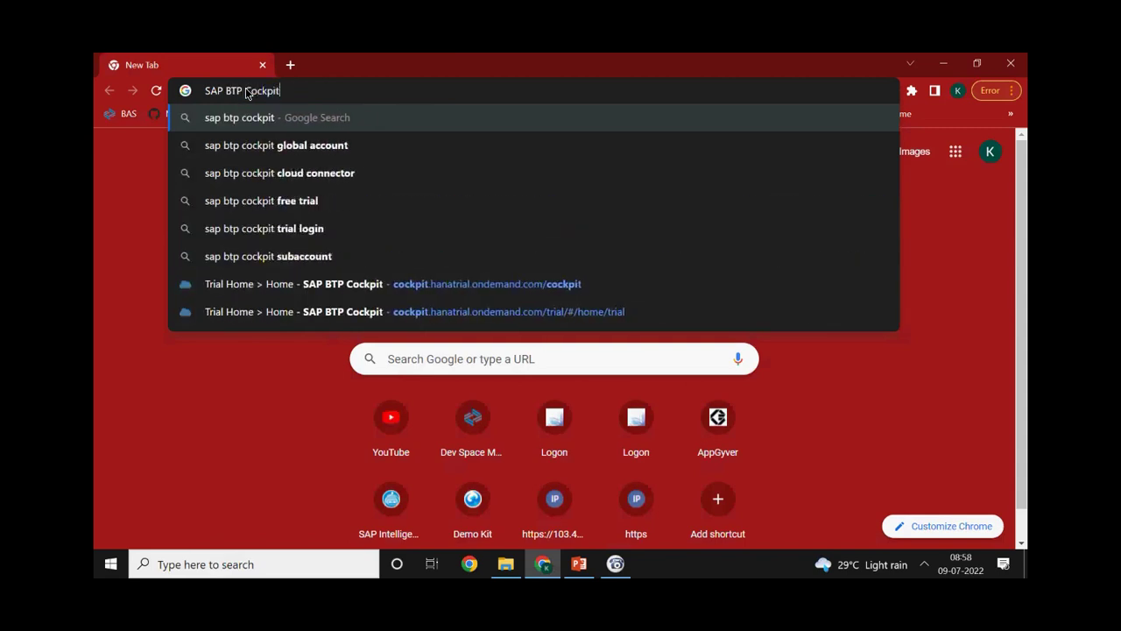
pyautogui.press('Return')
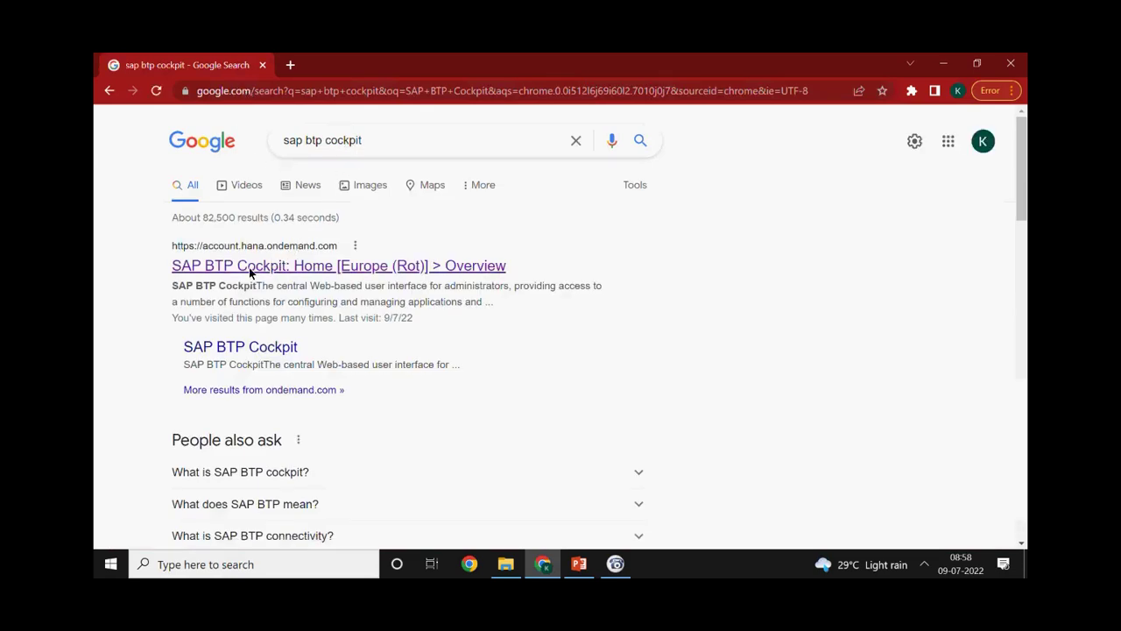
pyautogui.click(213, 271)
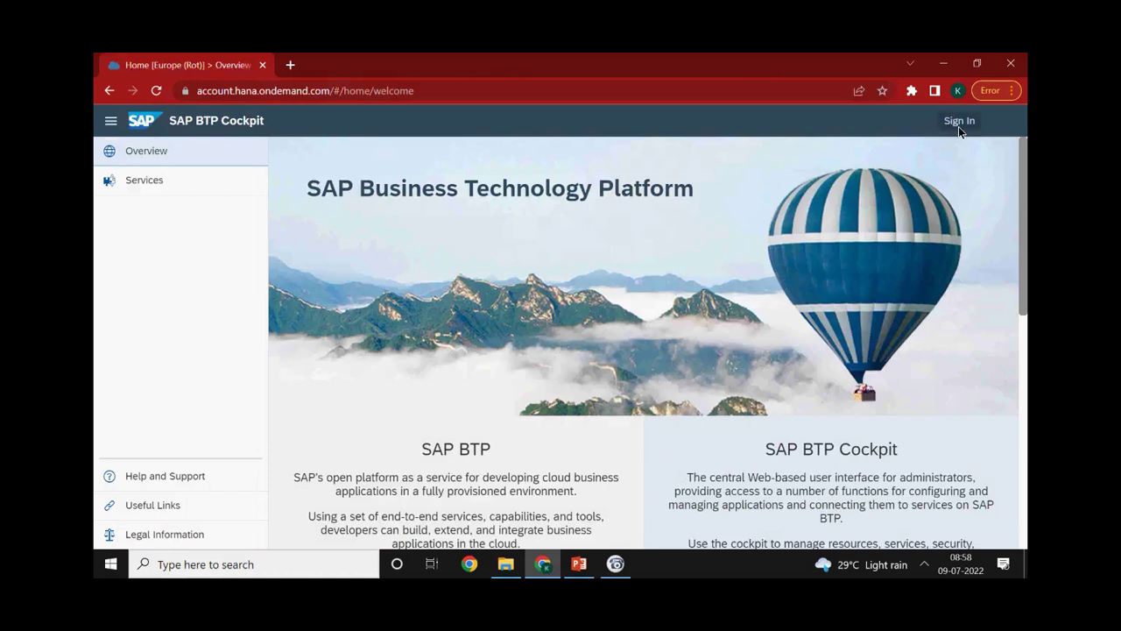
# Scroll the SAP BTP Cockpit welcome page and follow its Register link to the trial page
pyautogui.scroll(-5, 688, 258)
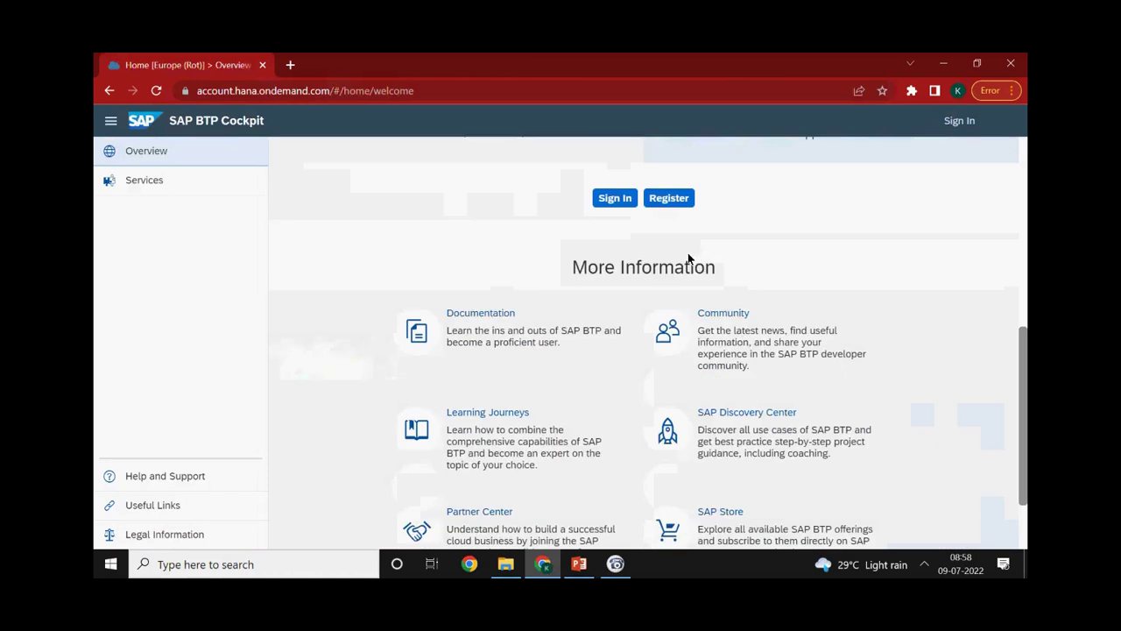
pyautogui.click(672, 198)
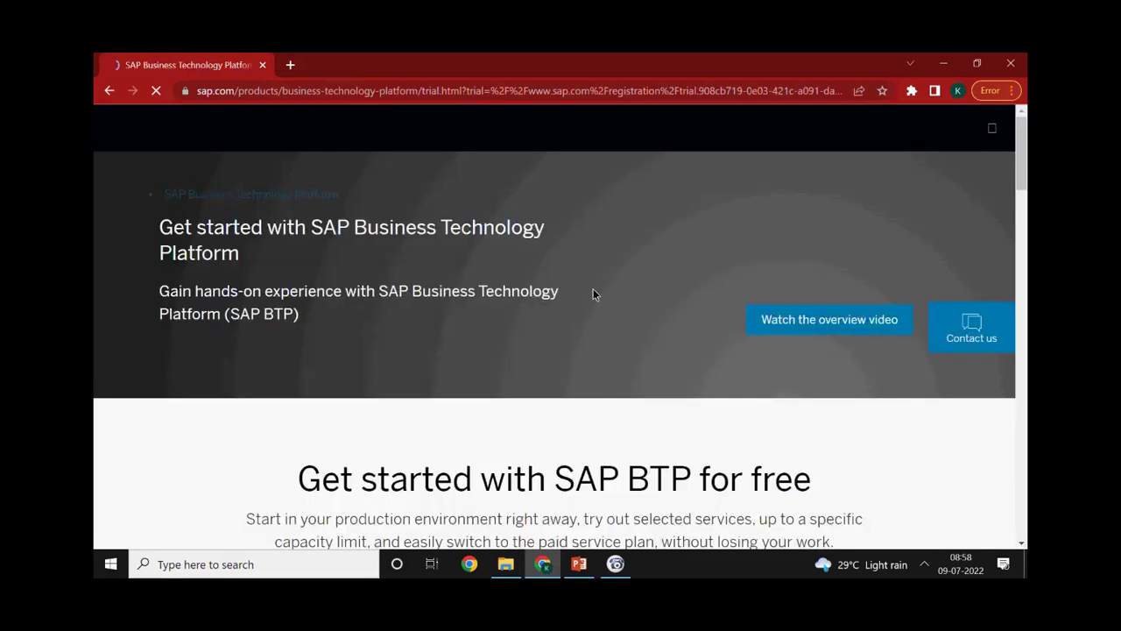
# Scroll through the 'Tell us about yourself' registration form, then close it without filling anything in
pyautogui.scroll(-3, 578, 307)
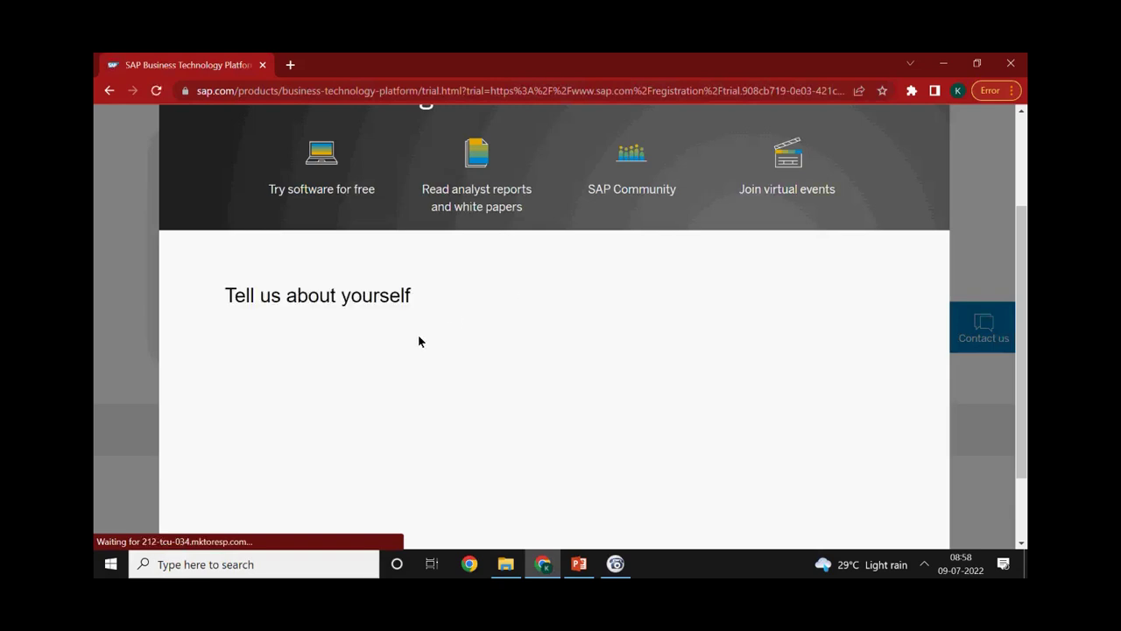
pyautogui.scroll(-1, 473, 315)
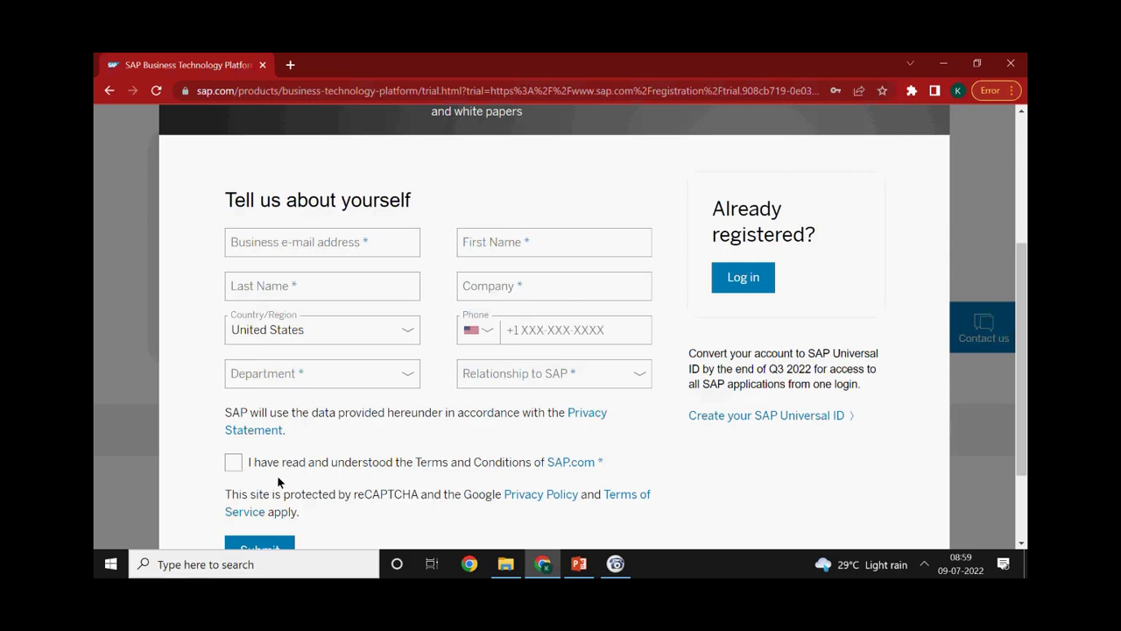
pyautogui.scroll(-1, 272, 477)
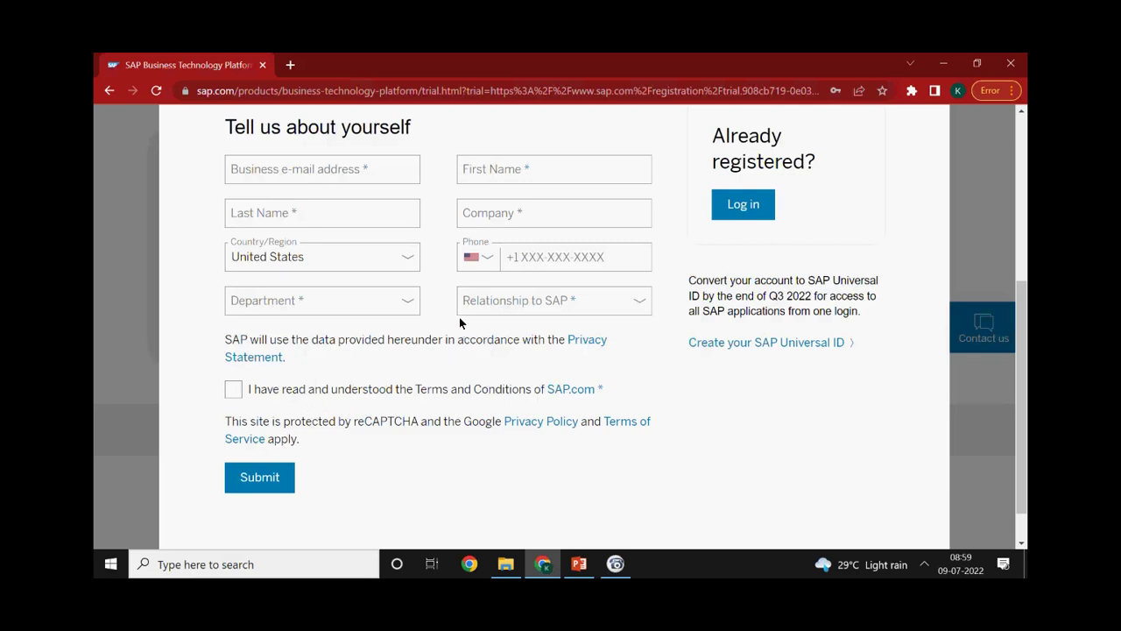
pyautogui.scroll(4, 336, 271)
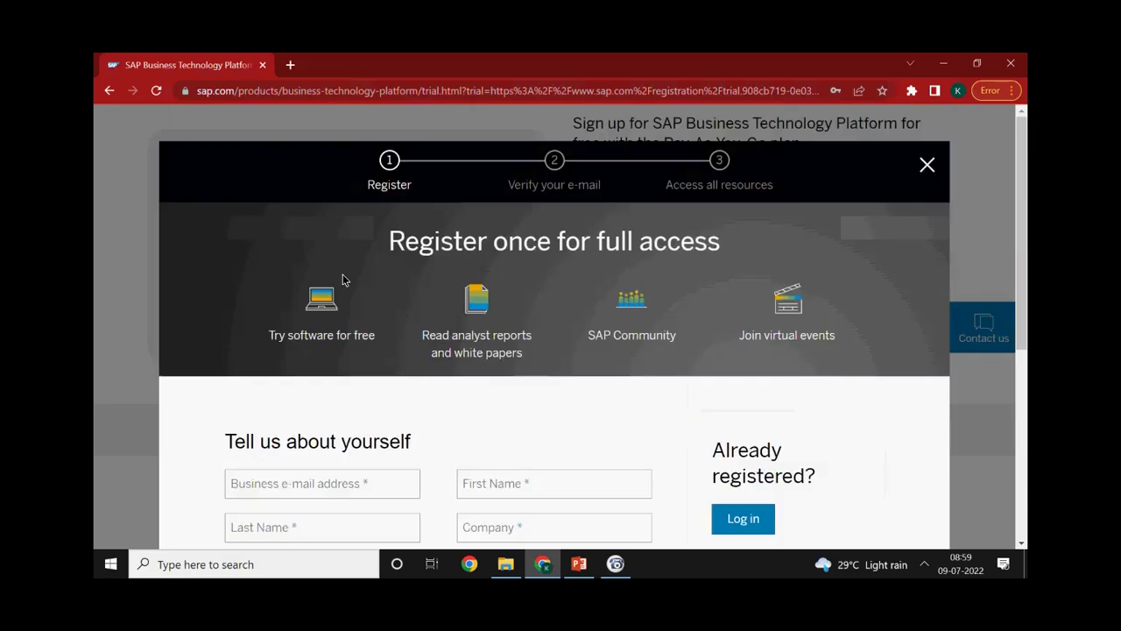
pyautogui.click(924, 164)
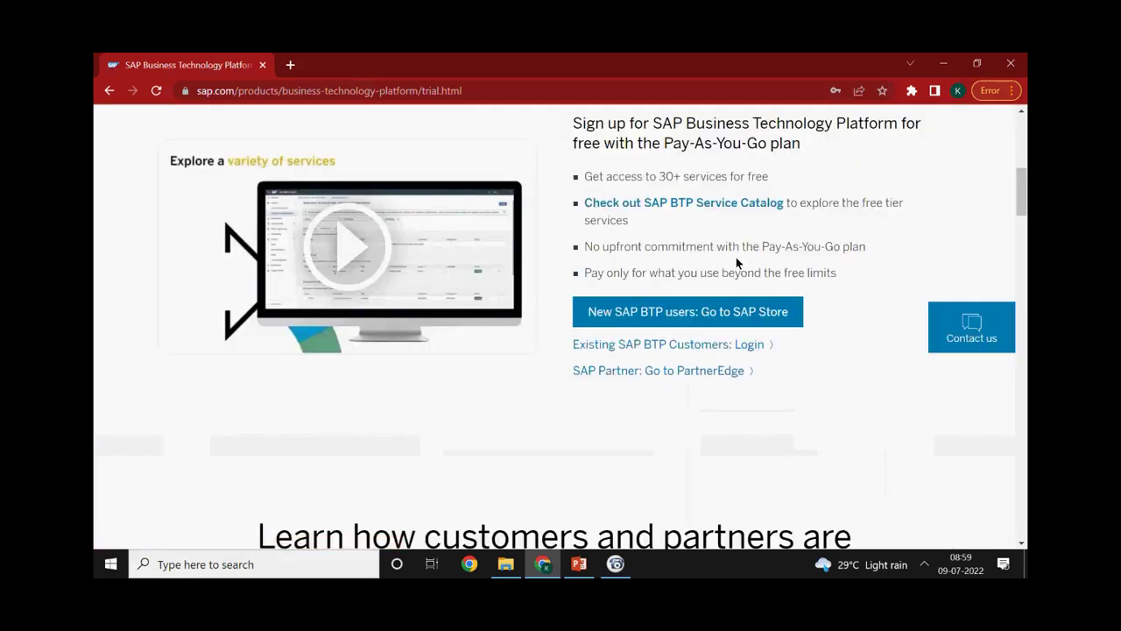
# Return to the cockpit and sign in through SAP ID Service with the pre-filled e-mail and password
pyautogui.click(110, 91)
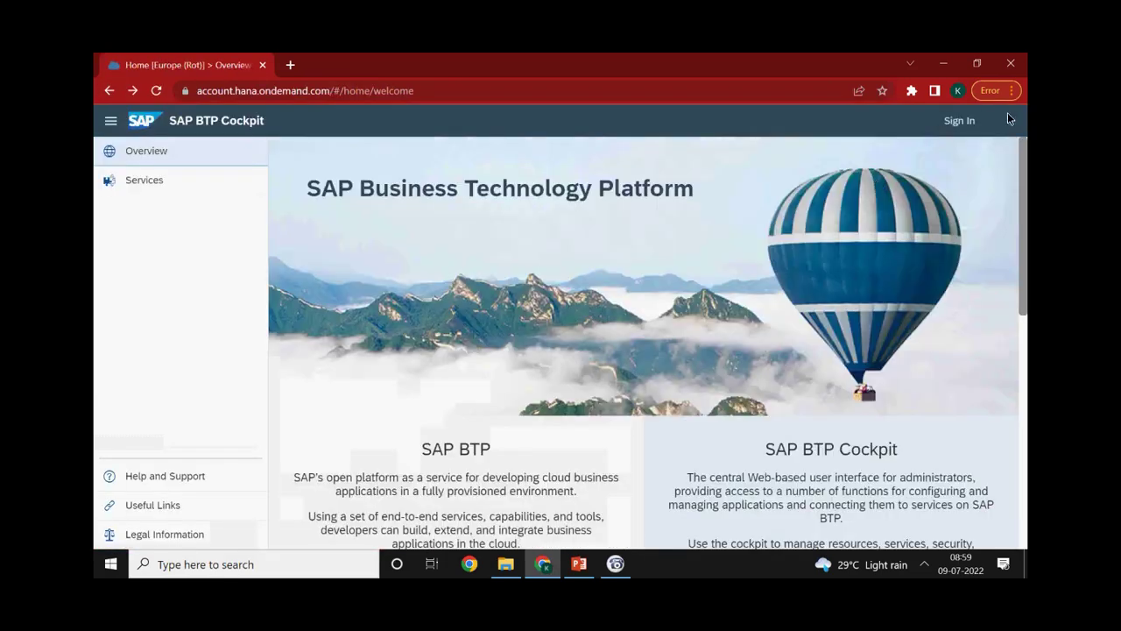
pyautogui.click(958, 117)
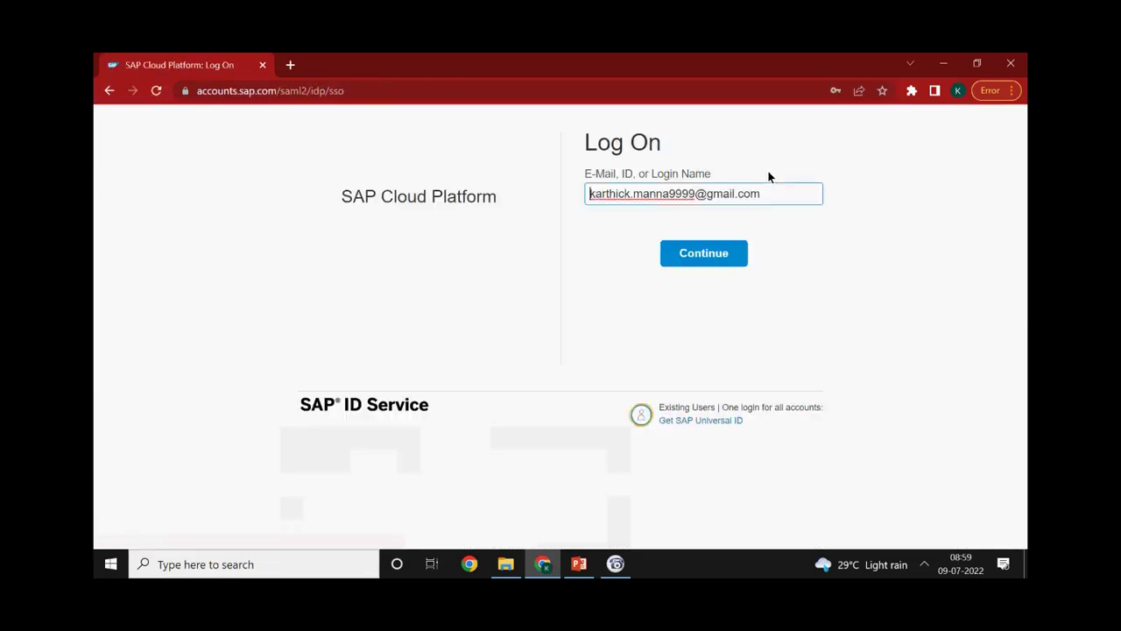
pyautogui.click(719, 253)
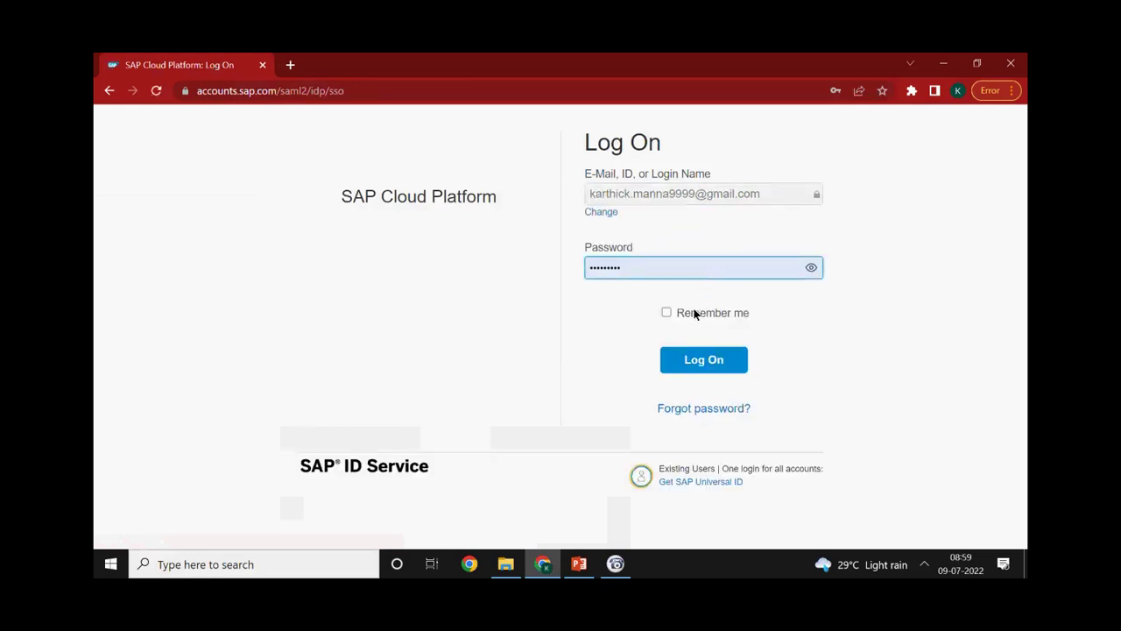
pyautogui.click(699, 359)
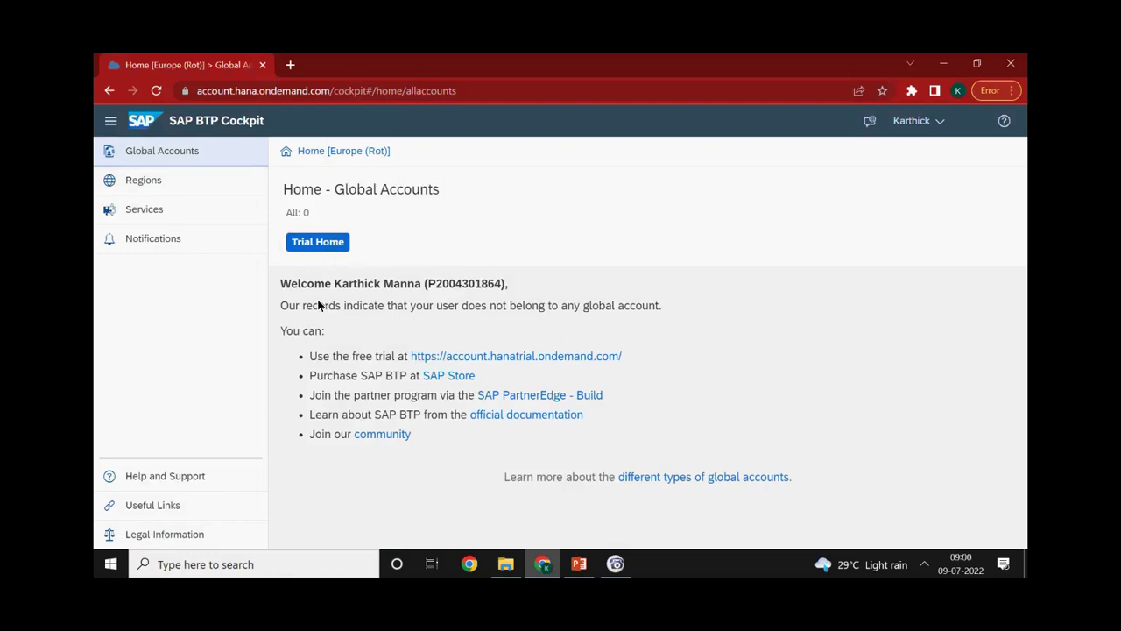
pyautogui.doubleClick(457, 284)
pyautogui.click(938, 124)
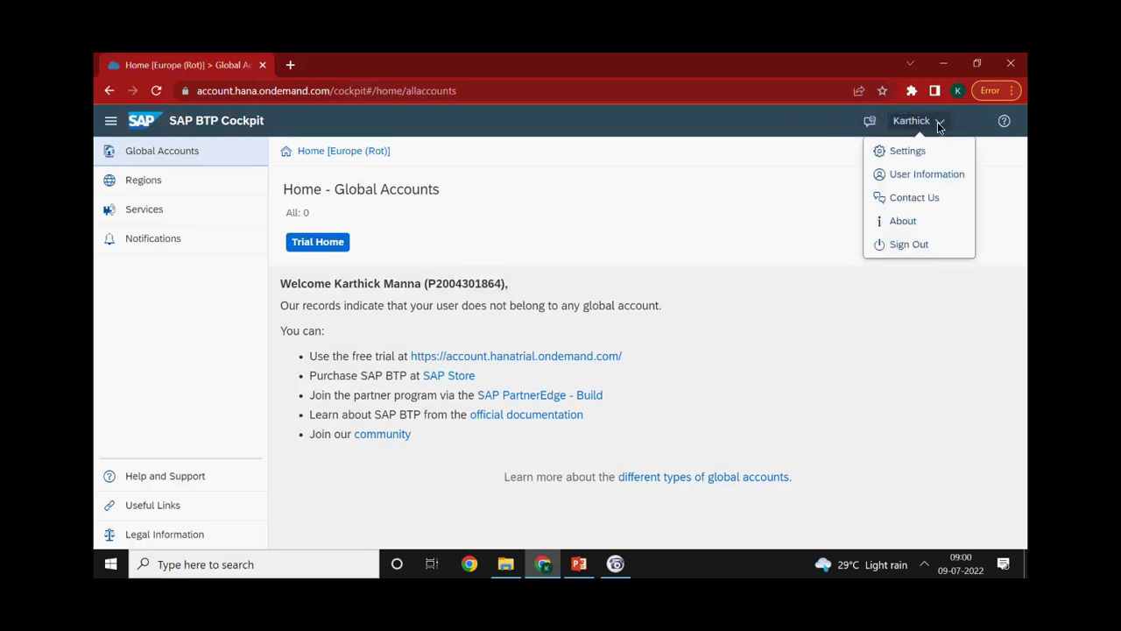
pyautogui.click(934, 176)
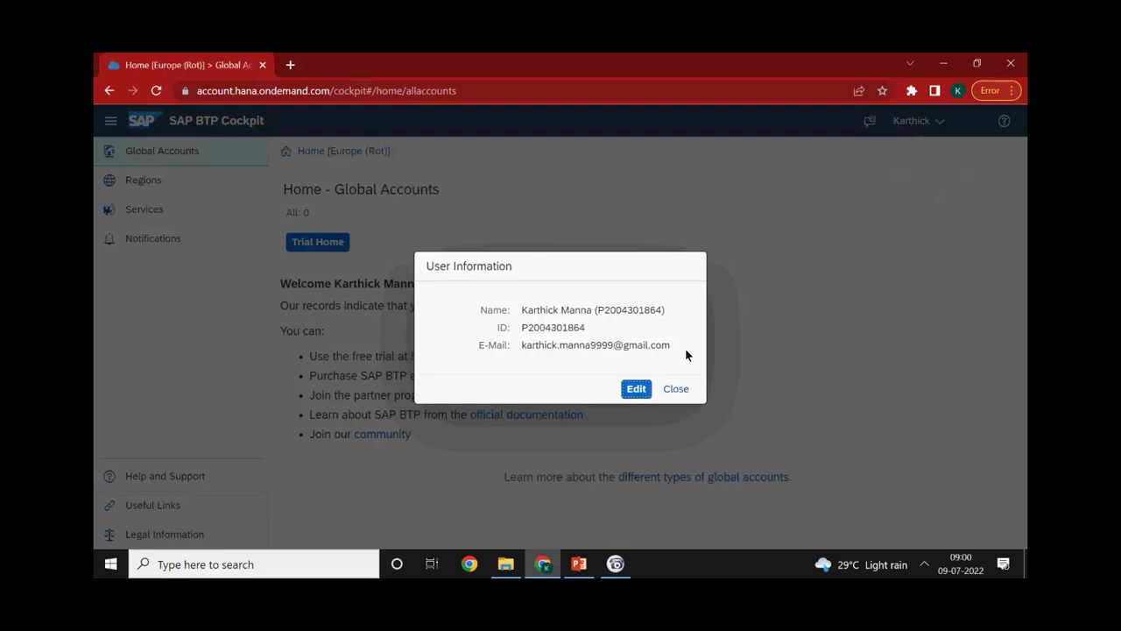
pyautogui.click(666, 394)
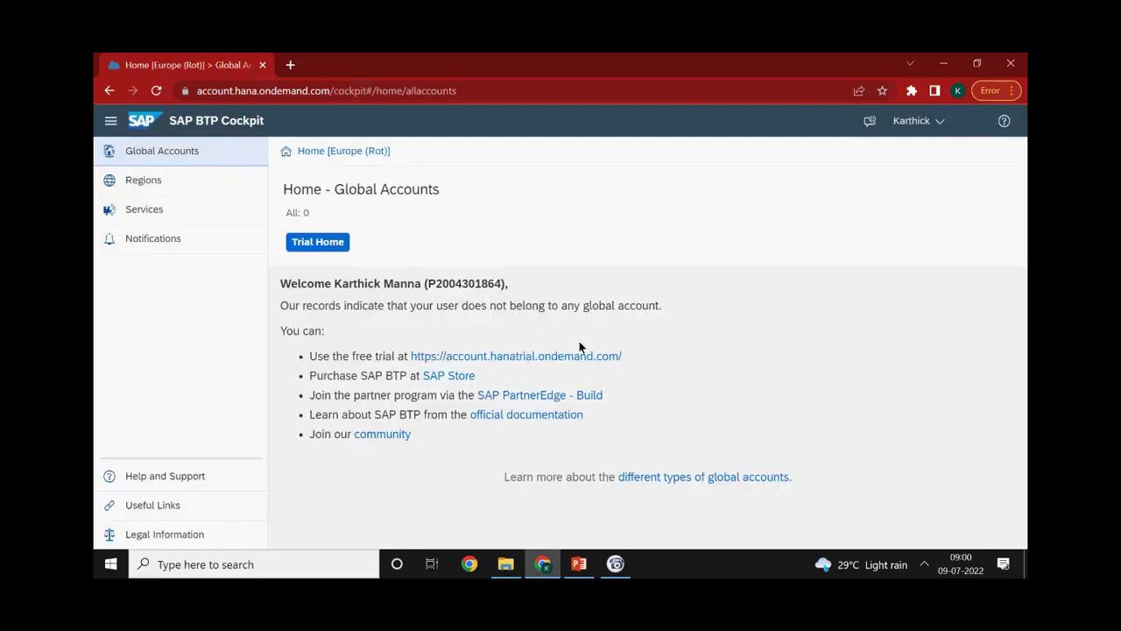
# Open Trial Home and go to the trial account, showing subaccount 'trial' on AWS Frankfurt
pyautogui.click(326, 248)
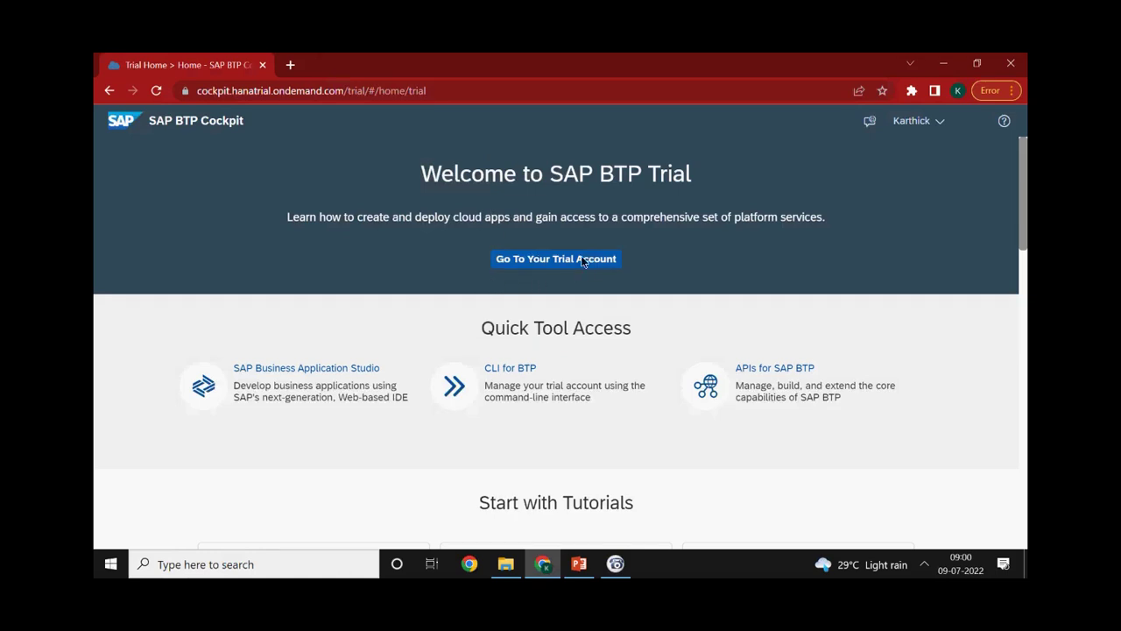
pyautogui.click(548, 263)
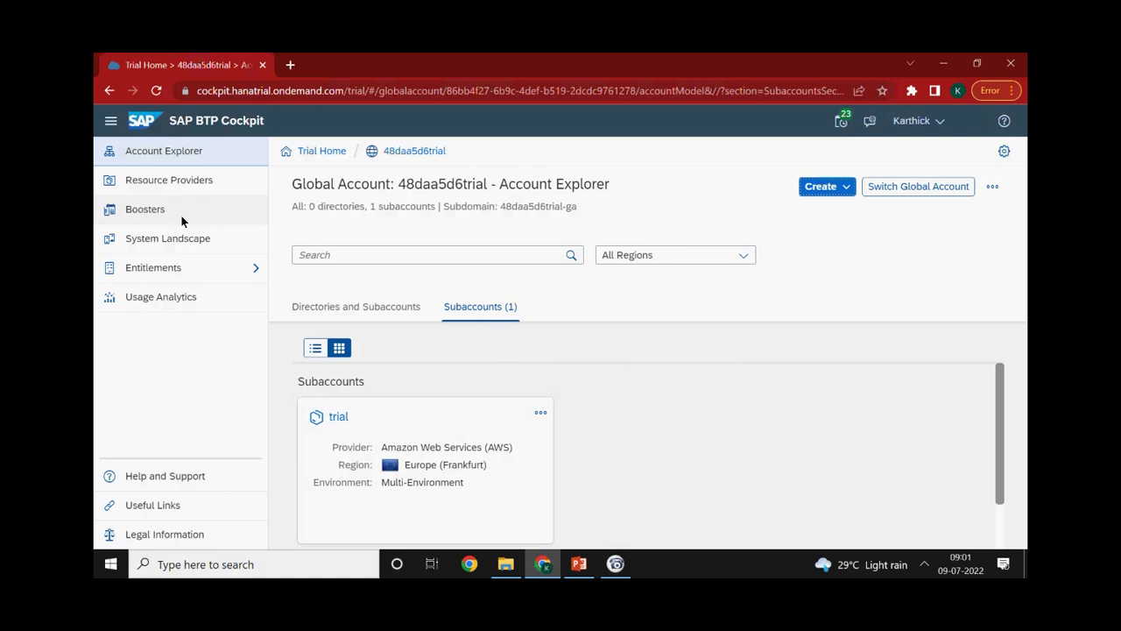
# Search Boosters for 'Proc' after 'IRP' finds nothing, listing SAP Intelligent RPA and Workflow Management
pyautogui.click(154, 214)
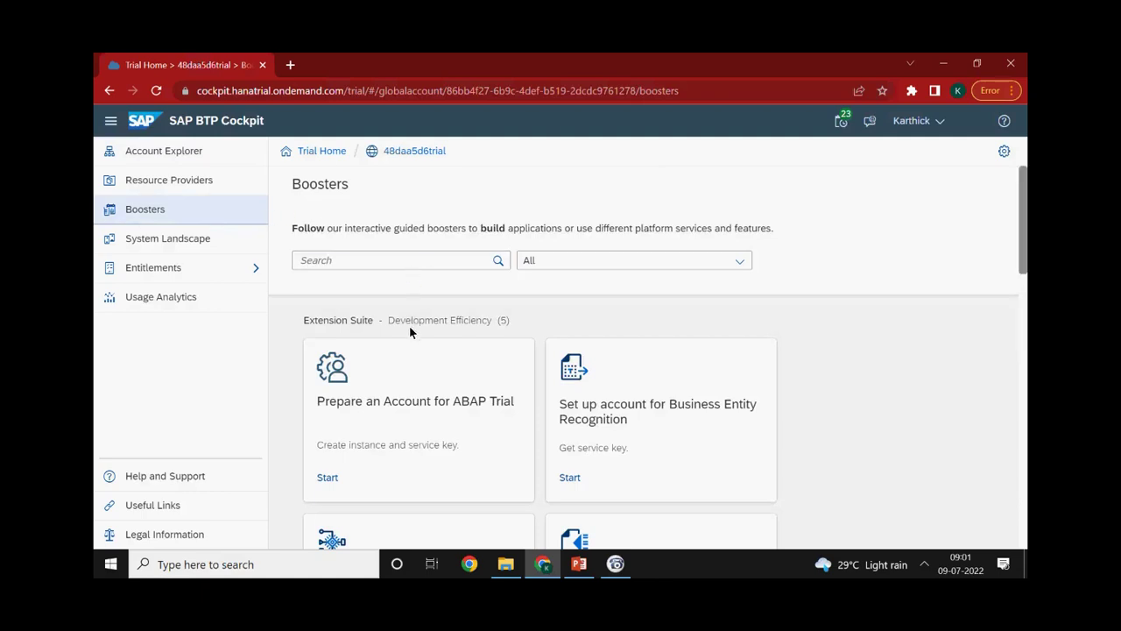
pyautogui.click(393, 259)
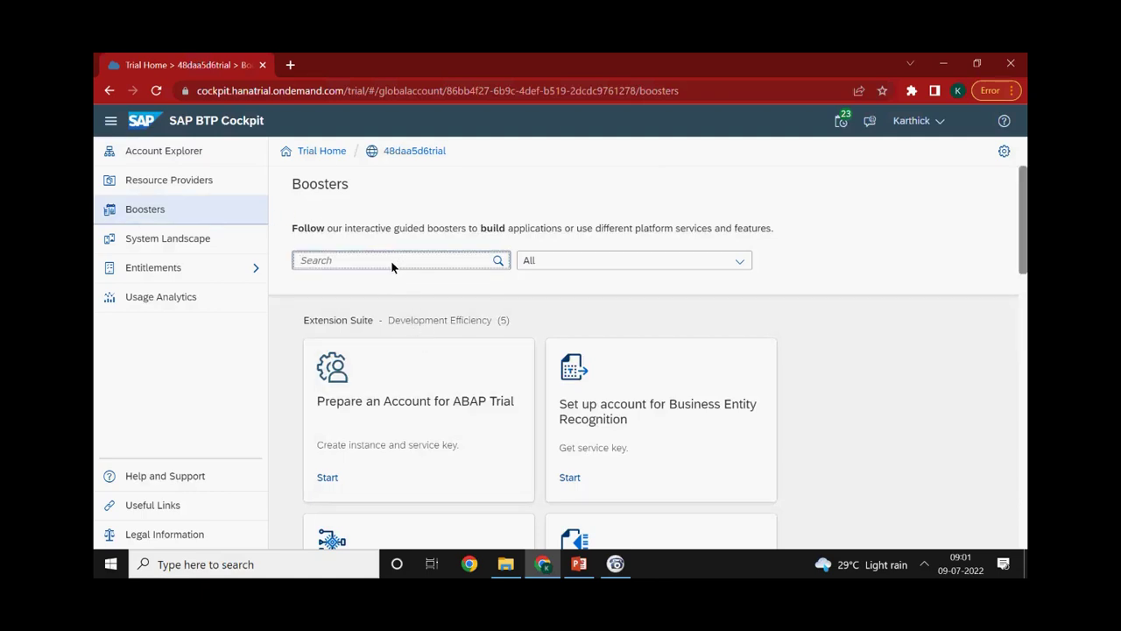
pyautogui.write('IRP')
pyautogui.hotkey('ctrl', 'a')
pyautogui.press('BackSpace')
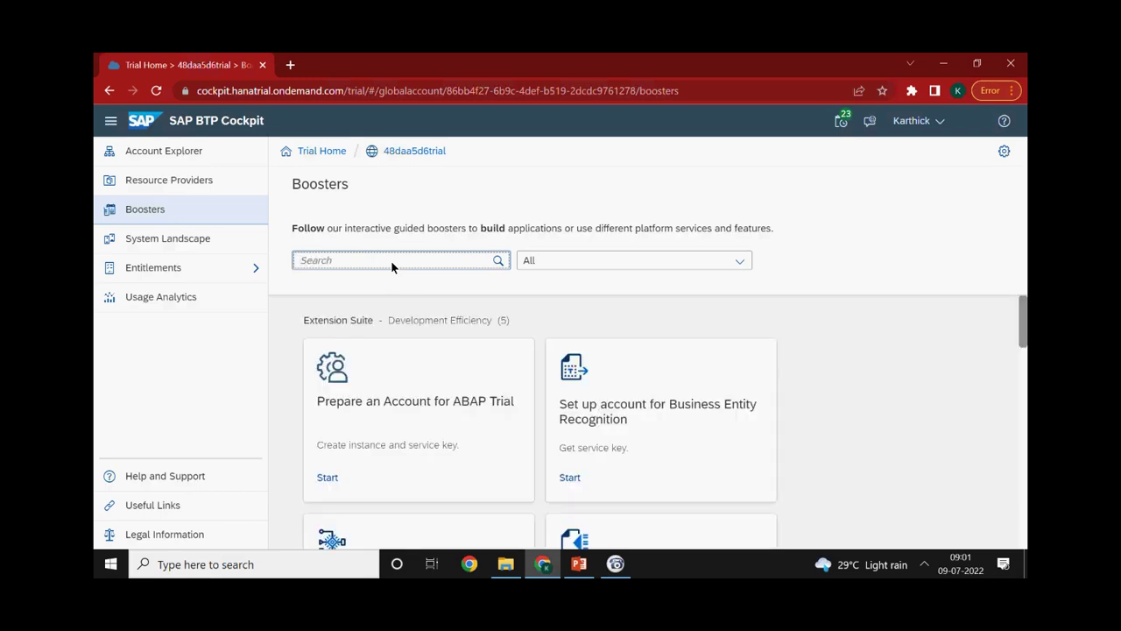
pyautogui.write('Proc')
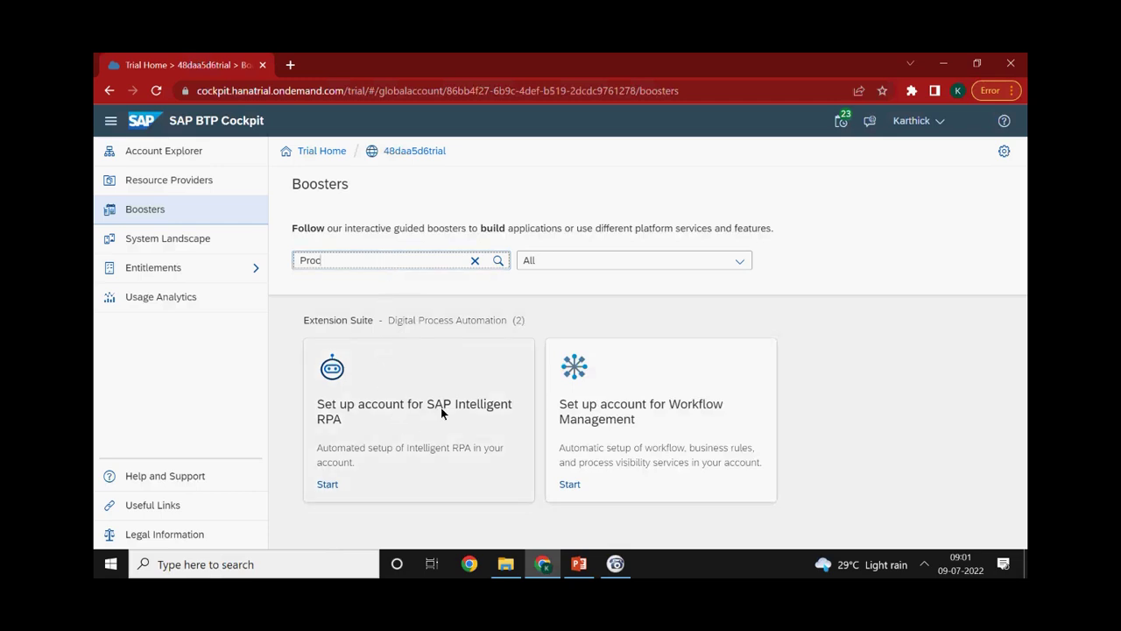
# Open the 'Set up account for SAP Intelligent RPA' booster card and scroll through its Overview tab
pyautogui.click(409, 420)
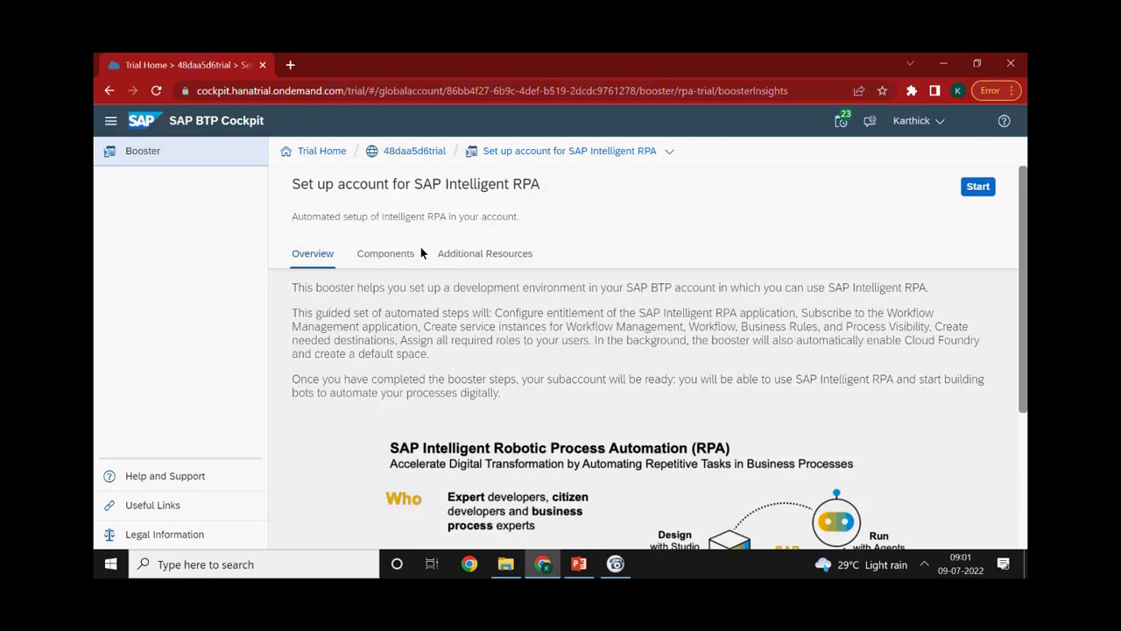
pyautogui.scroll(-1, 462, 329)
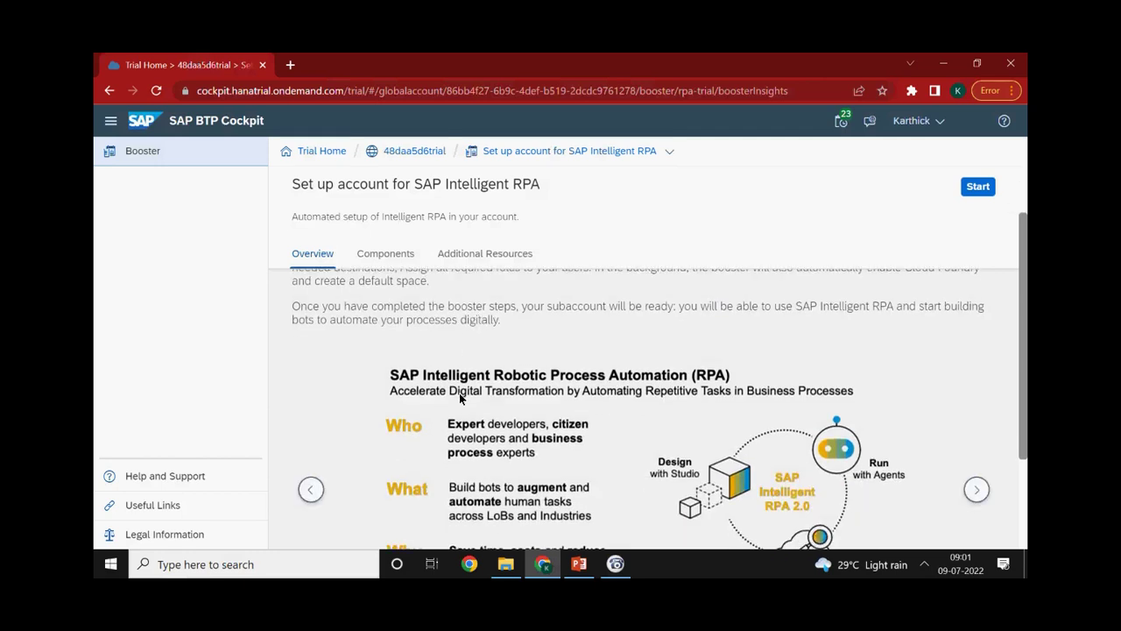
pyautogui.scroll(-1, 454, 422)
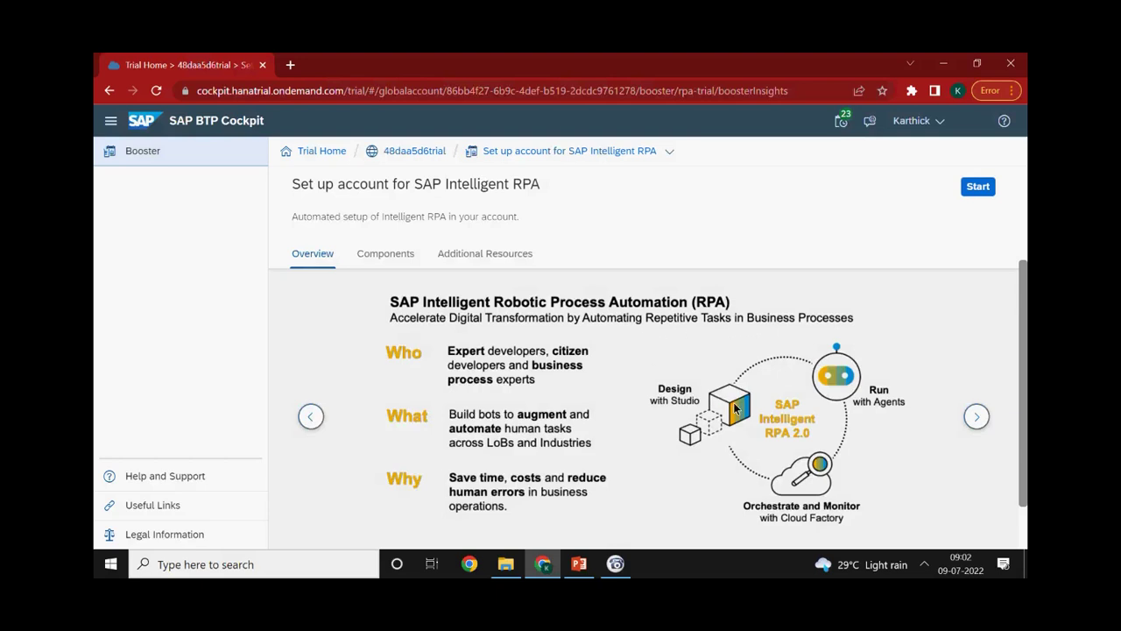
# Advance the Overview carousel two slides to 'How SAP Intelligent RPA Delivers Strategic Business Value', reading each one
pyautogui.scroll(-2, 572, 445)
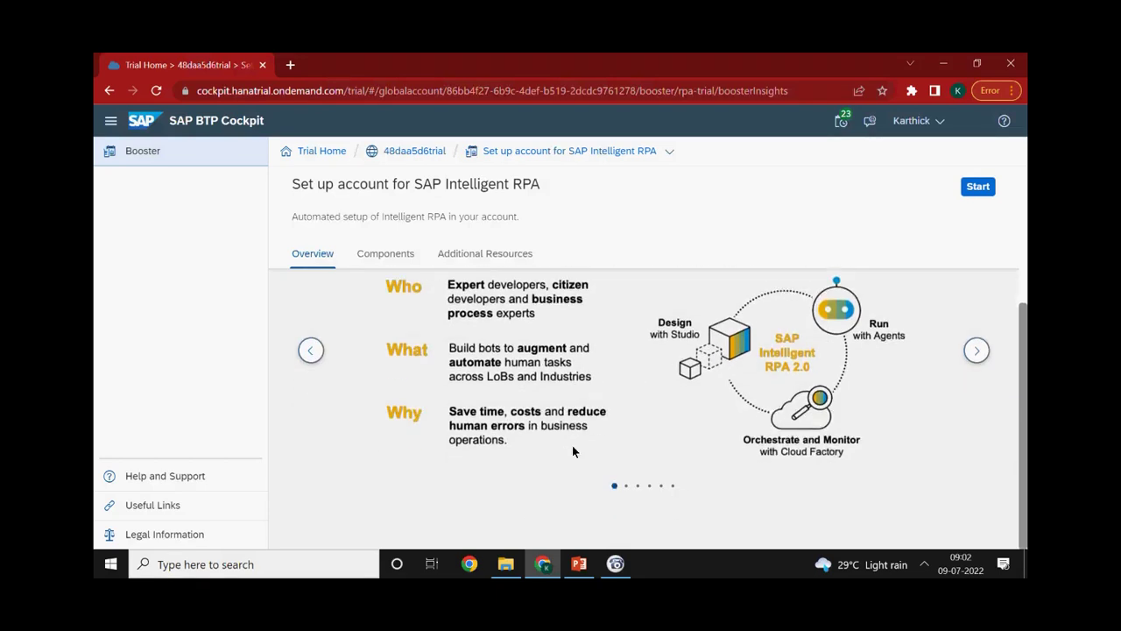
pyautogui.click(976, 350)
pyautogui.scroll(5, 753, 416)
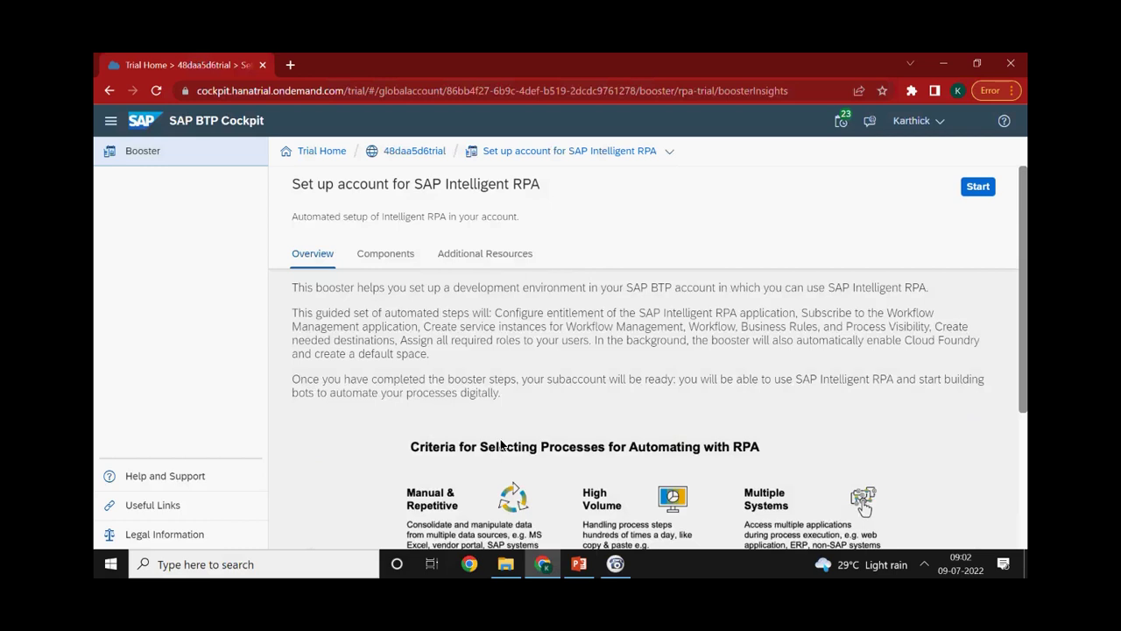
pyautogui.scroll(-1, 495, 456)
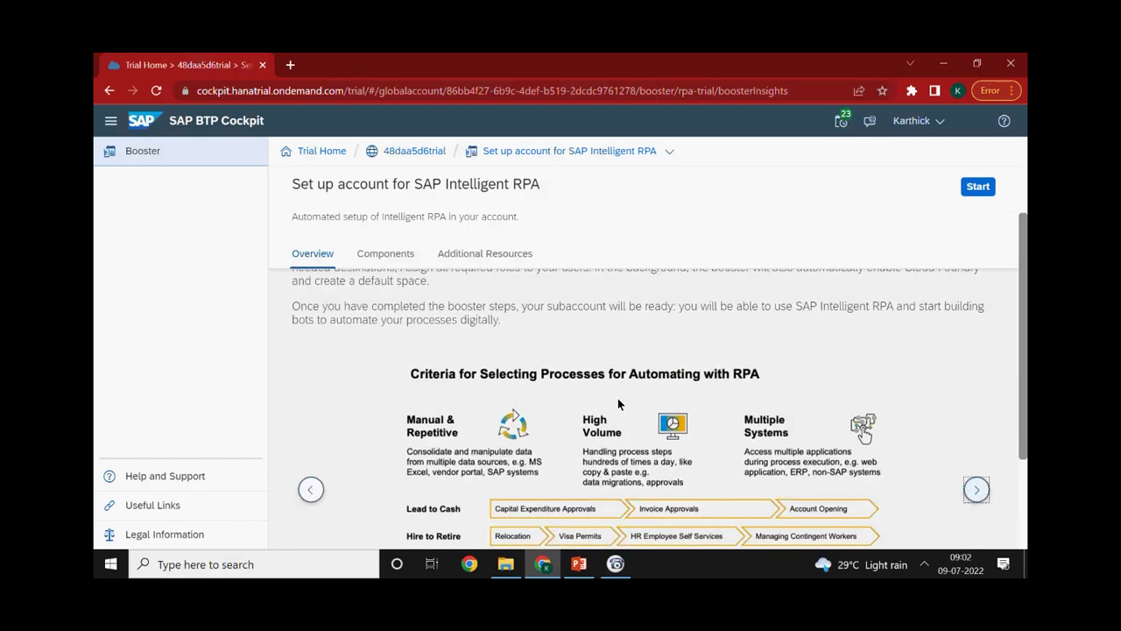
pyautogui.scroll(-1, 569, 422)
pyautogui.scroll(-1, 568, 422)
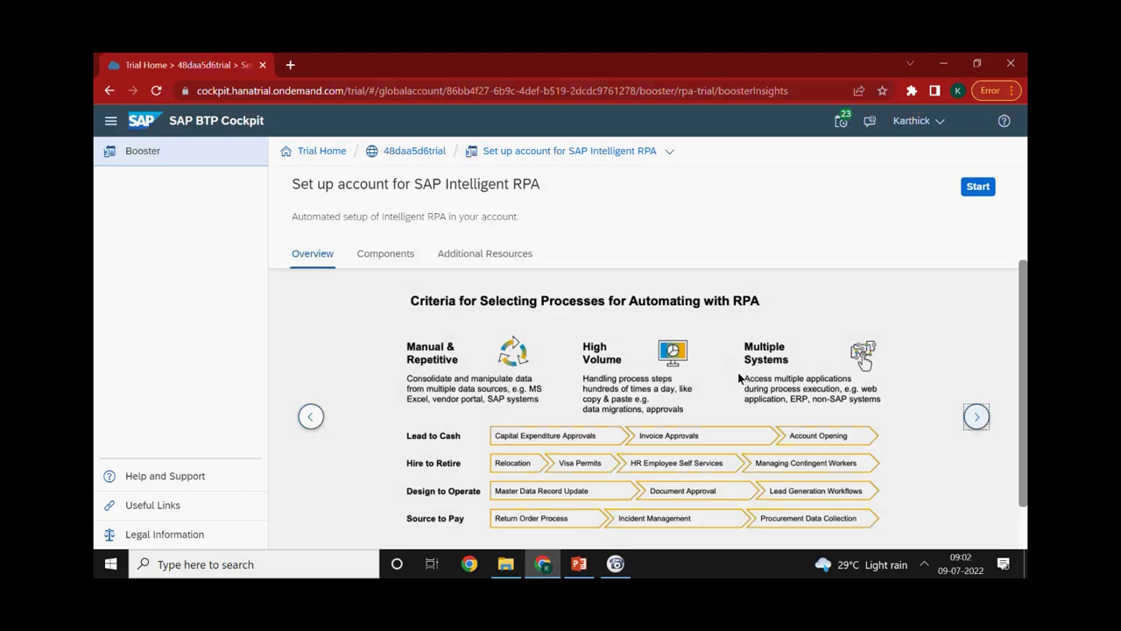
pyautogui.scroll(-1, 736, 375)
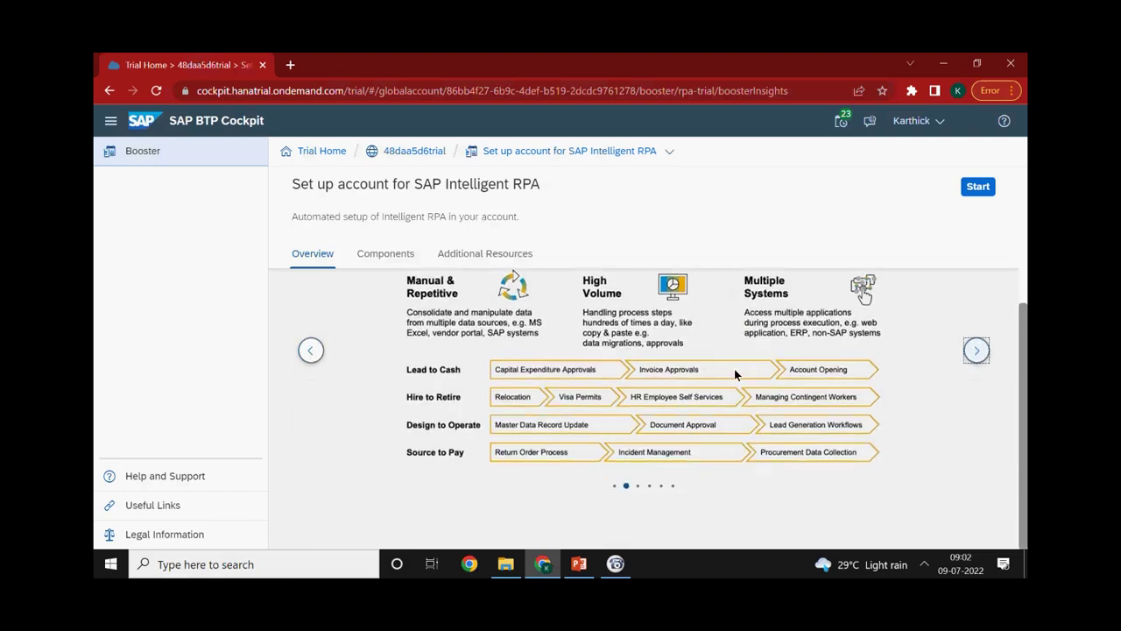
pyautogui.click(972, 349)
pyautogui.scroll(1, 700, 396)
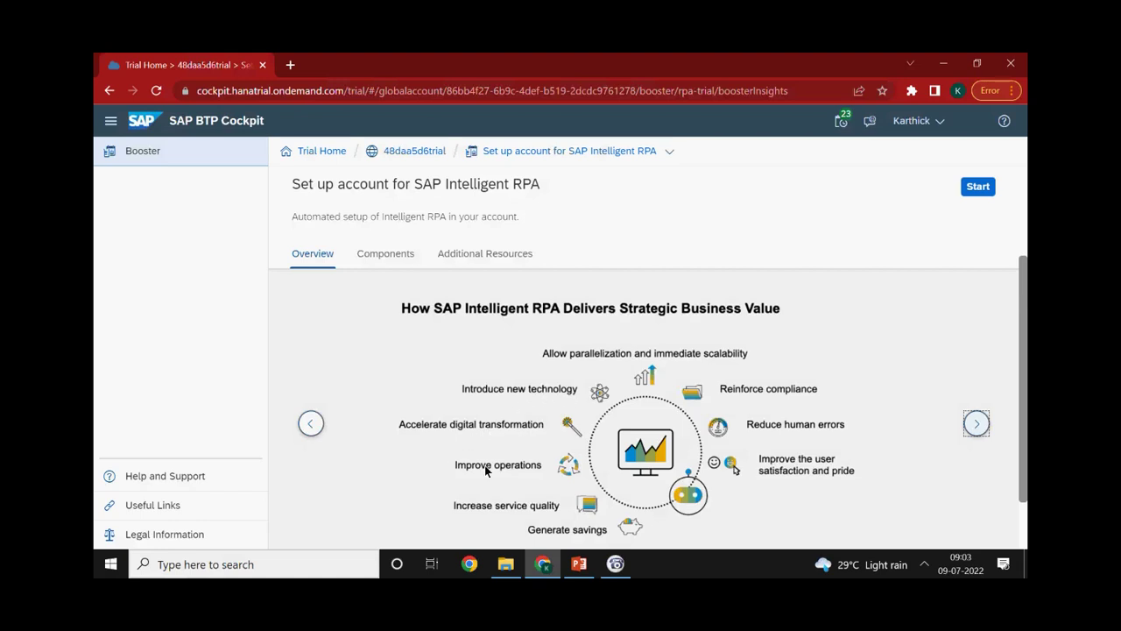
pyautogui.scroll(-1, 571, 425)
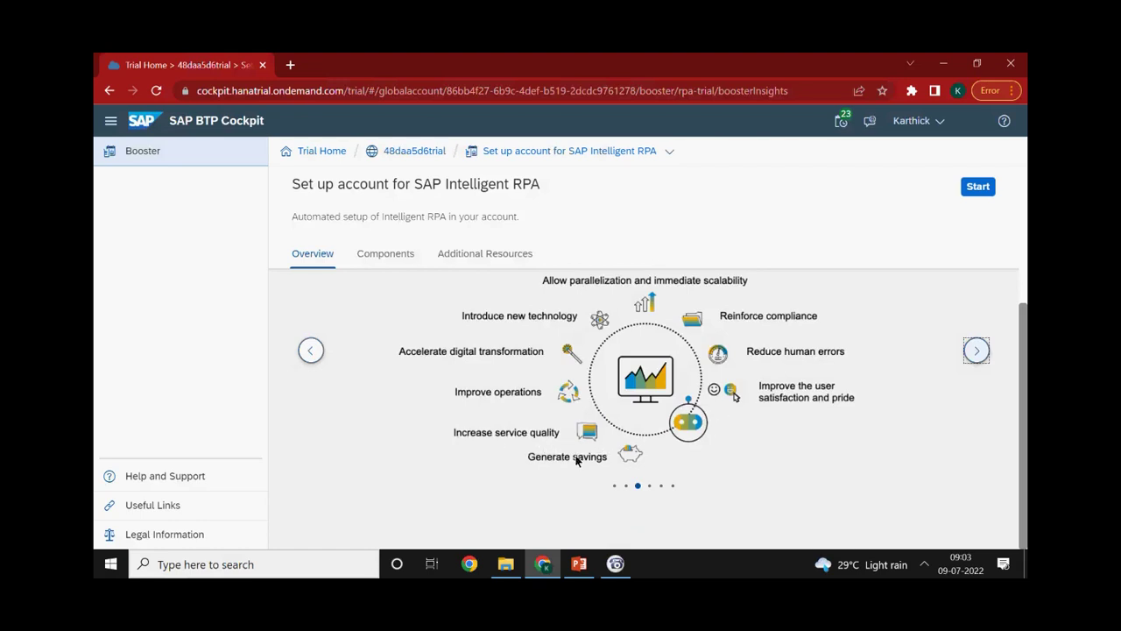
pyautogui.scroll(1, 670, 427)
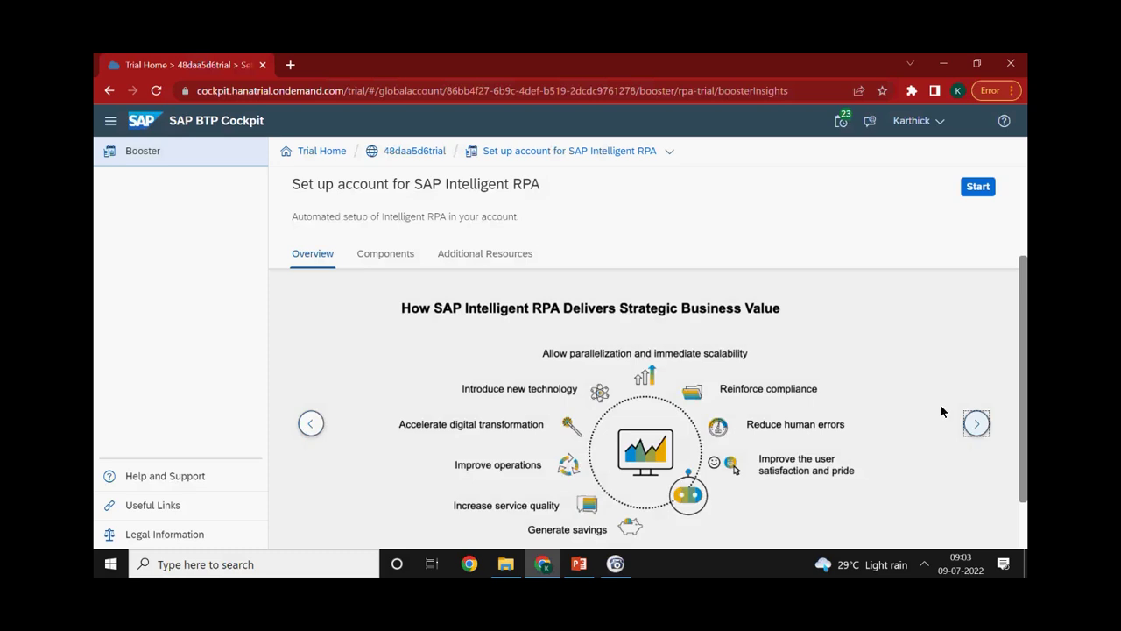
# Move the Overview carousel on to the 'Innovations on the SAP Intelligent RPA Roadmap' slide
pyautogui.click(977, 426)
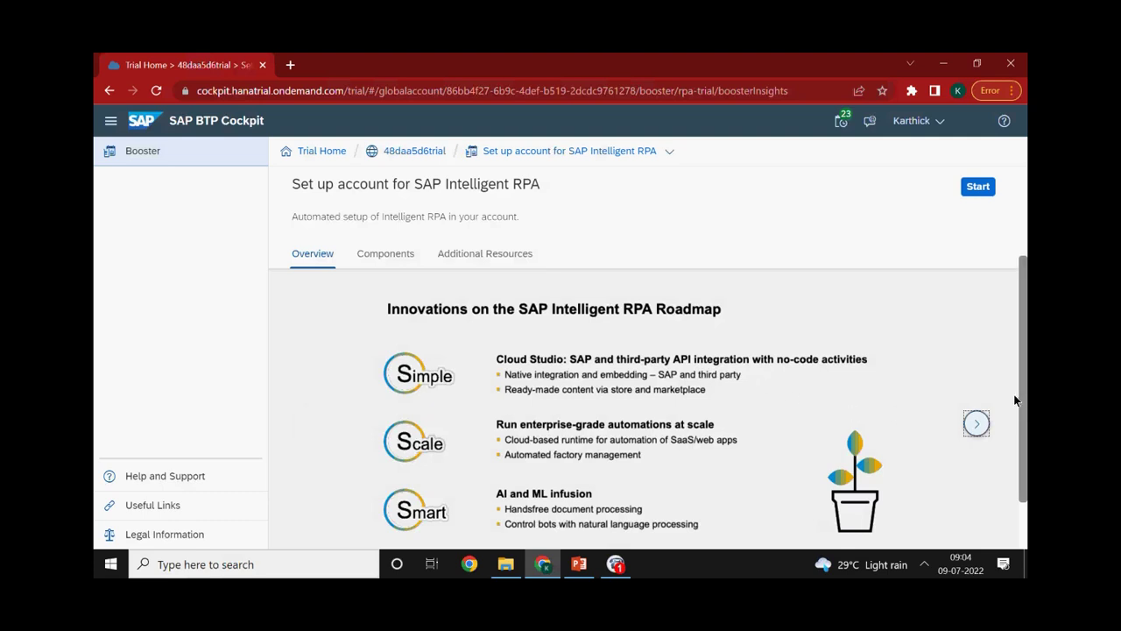
# Page through the Five Reasons and Key Take-Aways slides until the carousel wraps to its first slide
pyautogui.click(976, 434)
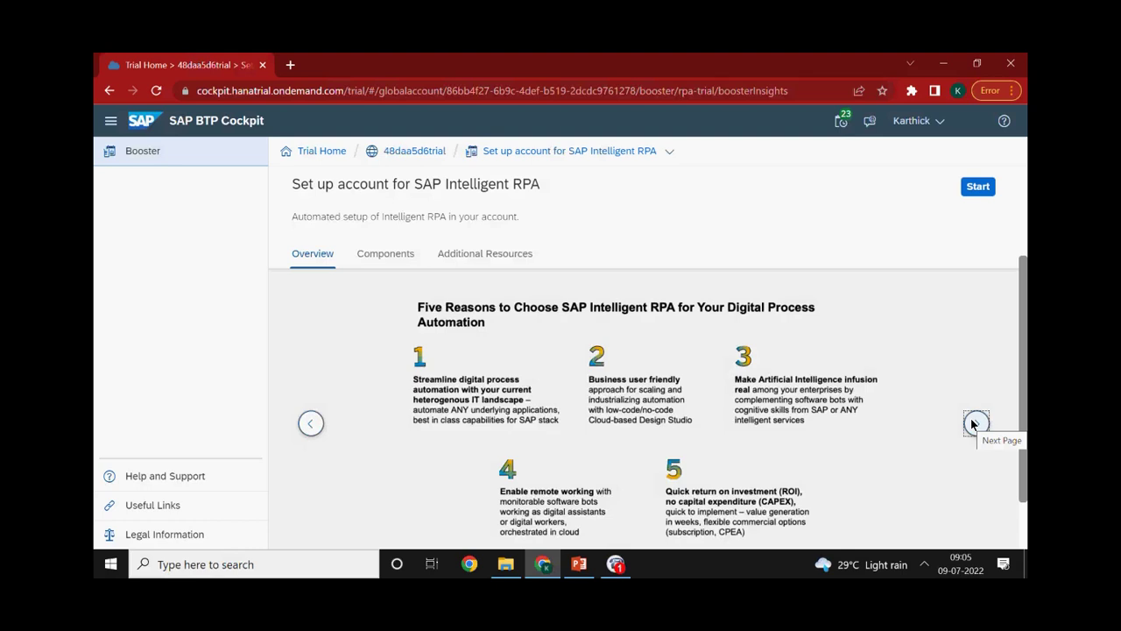
pyautogui.click(974, 423)
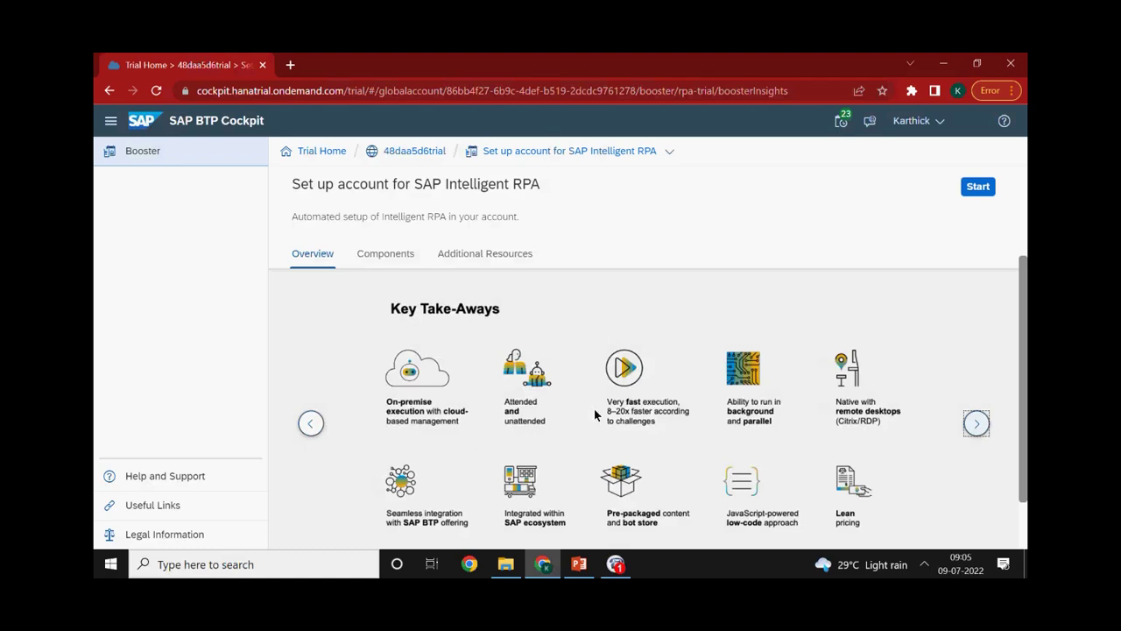
pyautogui.scroll(-1, 604, 429)
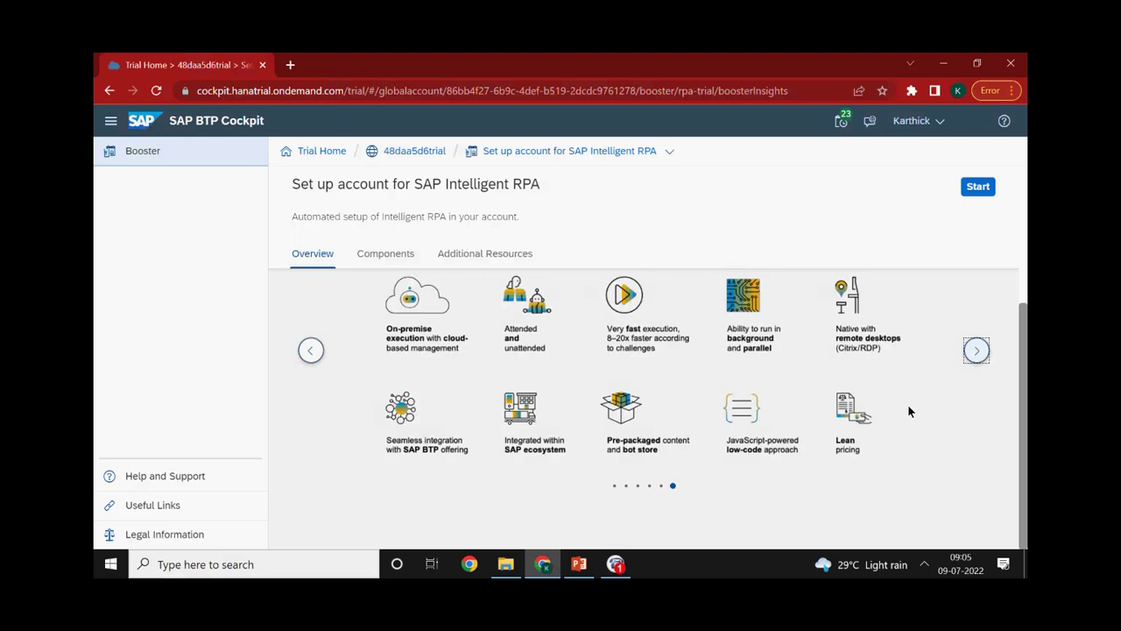
pyautogui.click(978, 352)
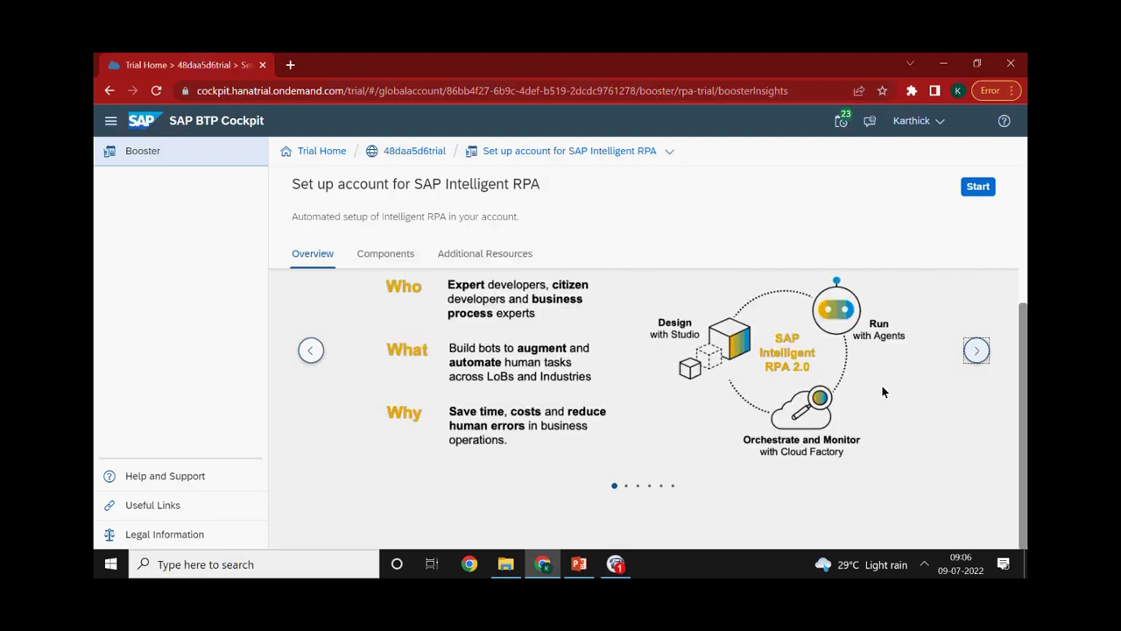
# Start the booster so its wizard opens at the empty Select Subaccount step
pyautogui.scroll(2, 876, 385)
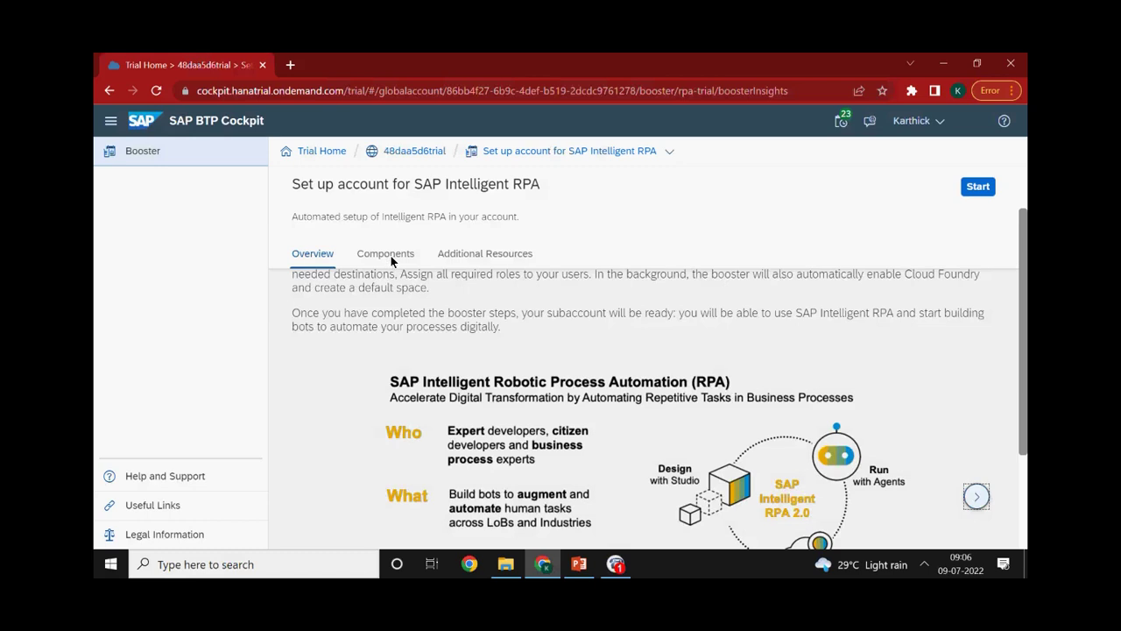
pyautogui.scroll(-2, 636, 285)
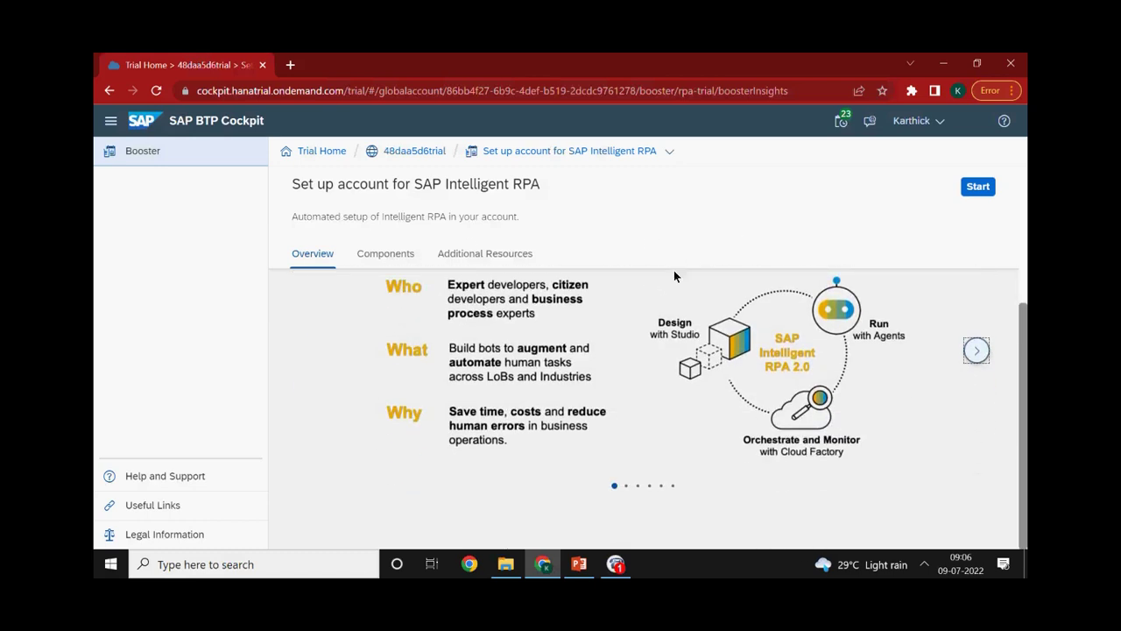
pyautogui.click(974, 187)
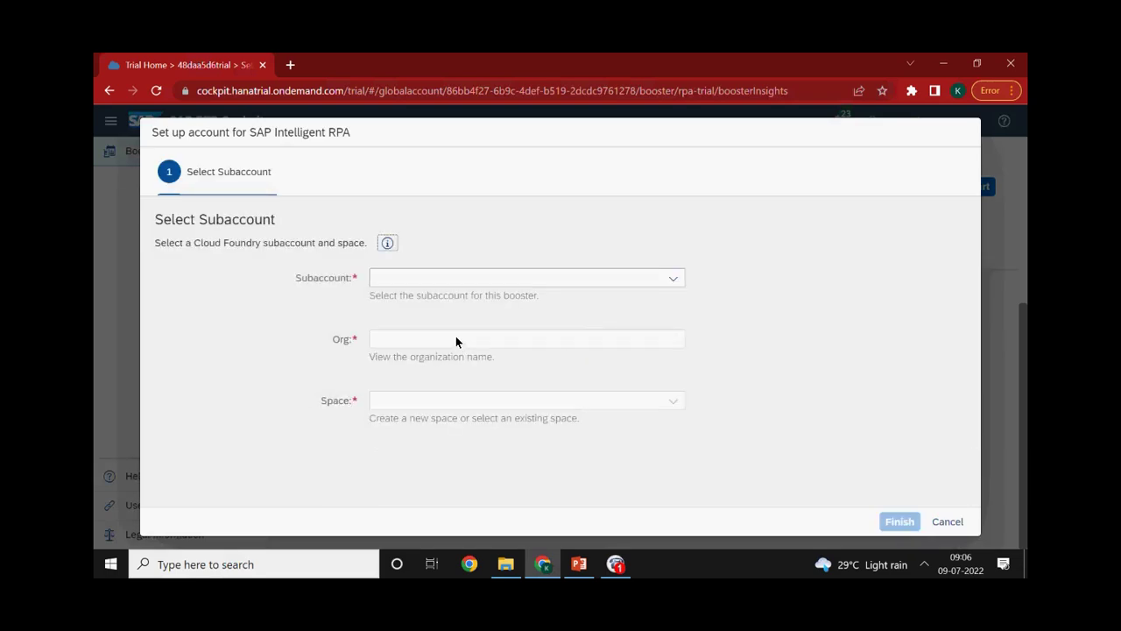
# Choose the 'trial' subaccount and the 'Learnings' space, then close the booster setup dialog
pyautogui.click(673, 278)
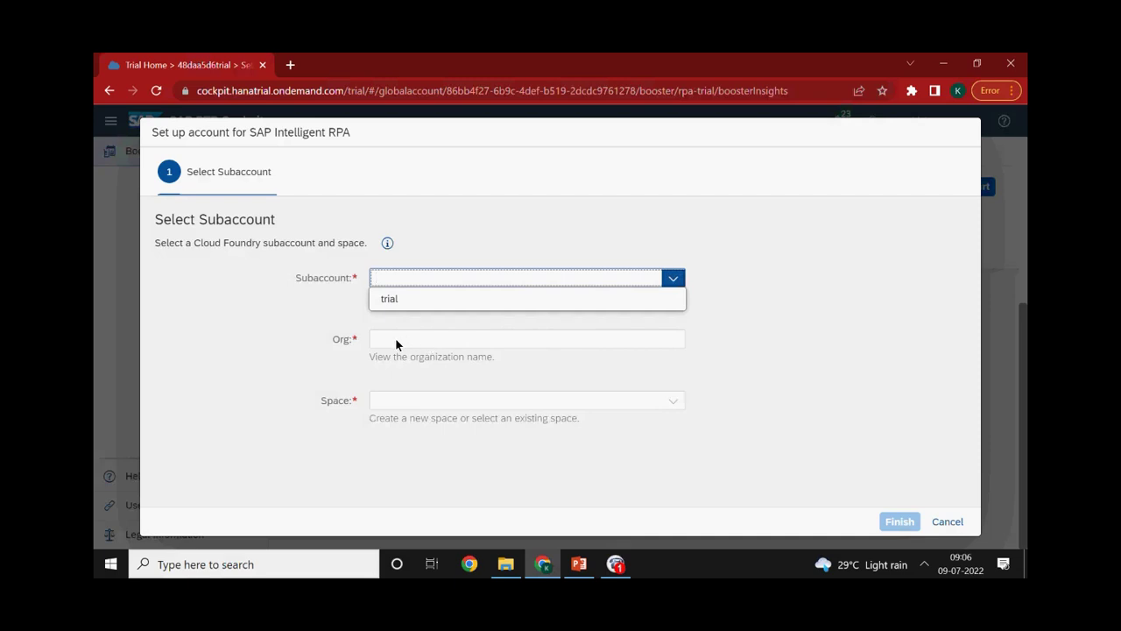
pyautogui.click(405, 303)
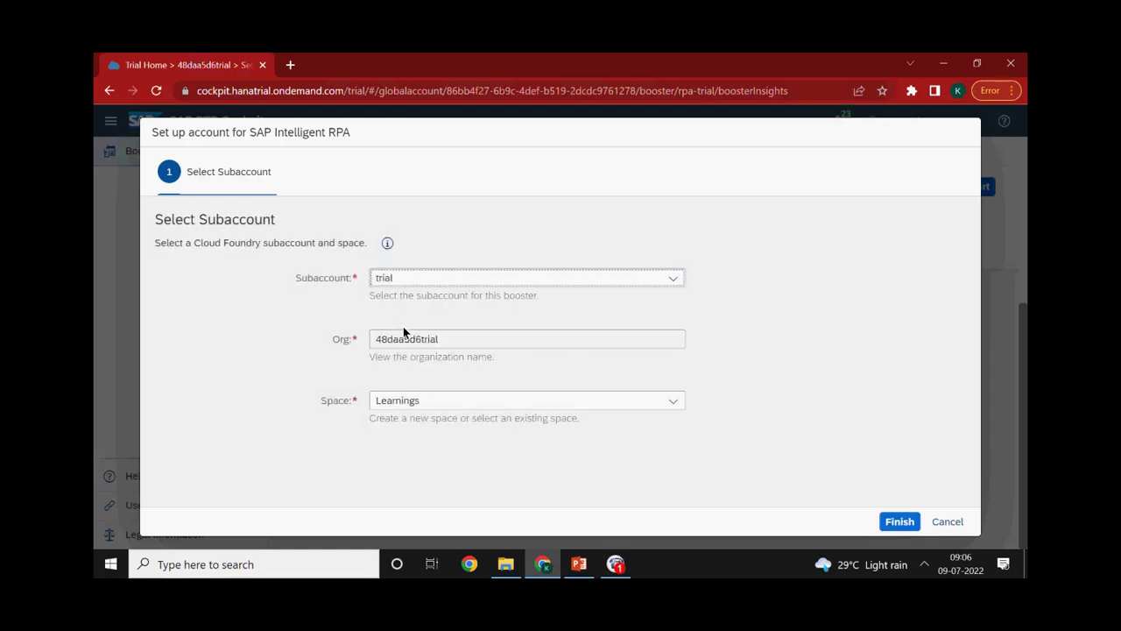
pyautogui.click(422, 400)
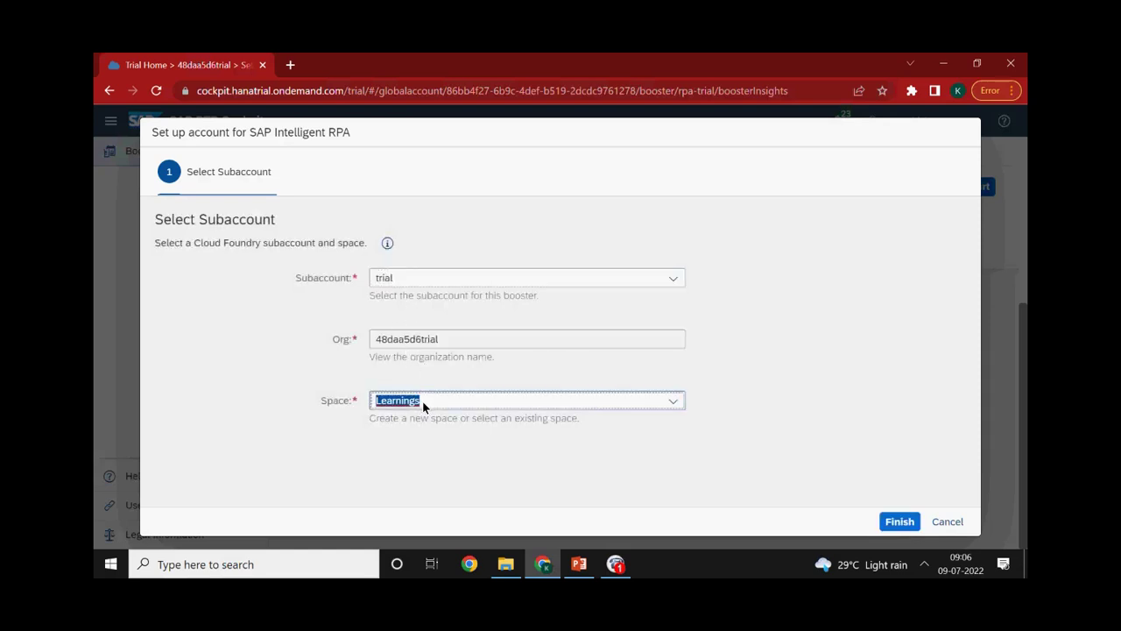
pyautogui.click(673, 400)
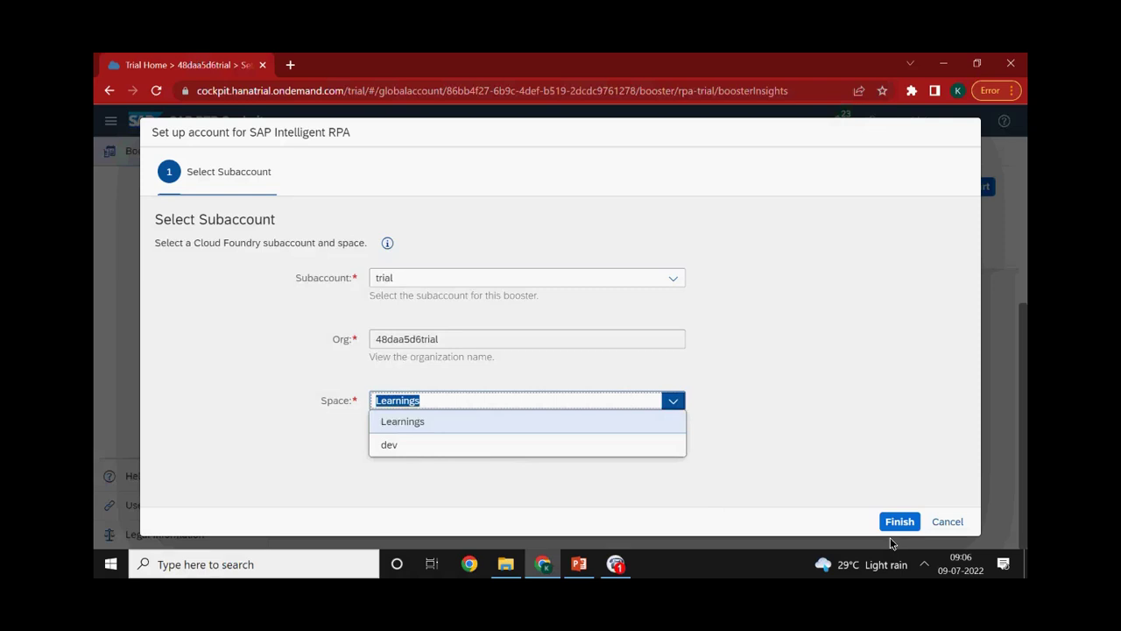
pyautogui.click(946, 524)
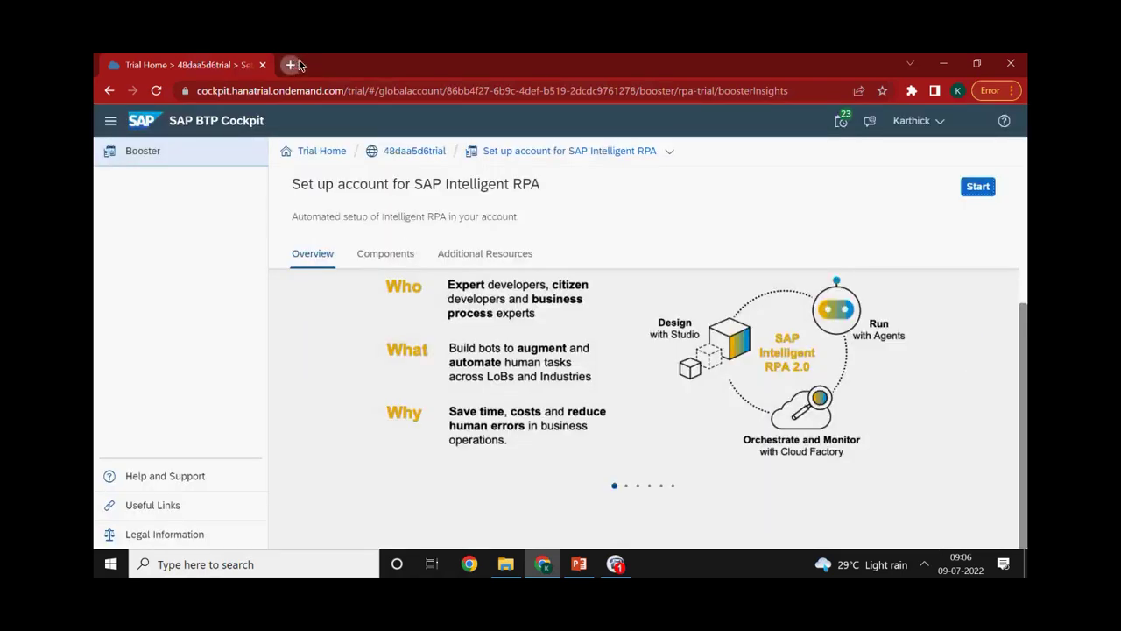
# Load the saved IRPA trial tenant bookmark in a new tab, then return to the Trial Home tab
pyautogui.click(296, 64)
pyautogui.click(1012, 115)
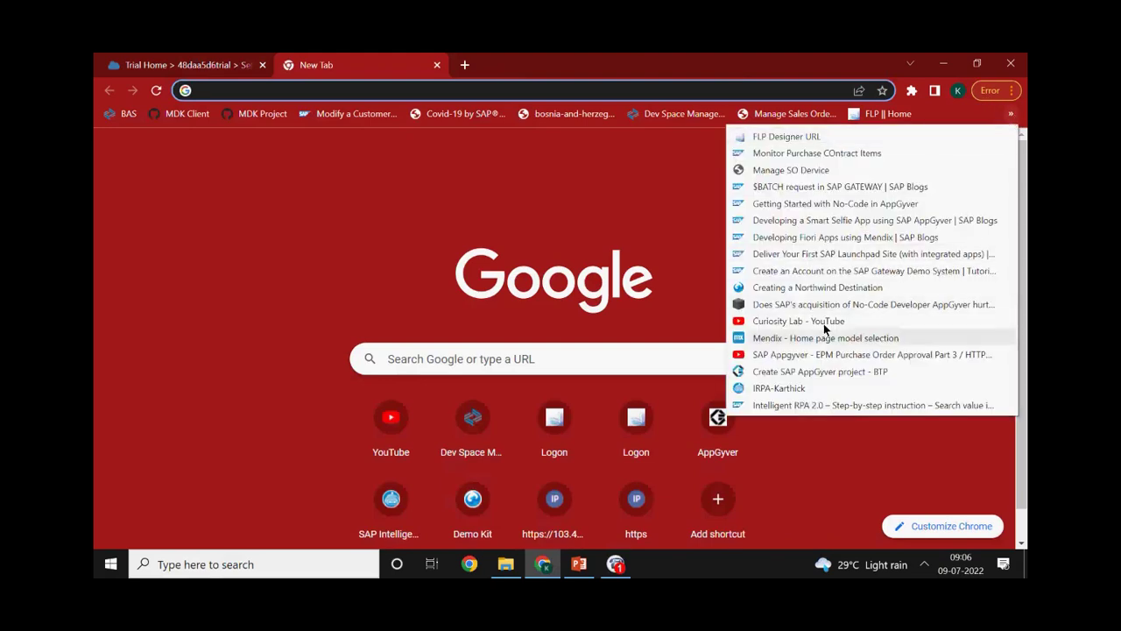
pyautogui.click(780, 388)
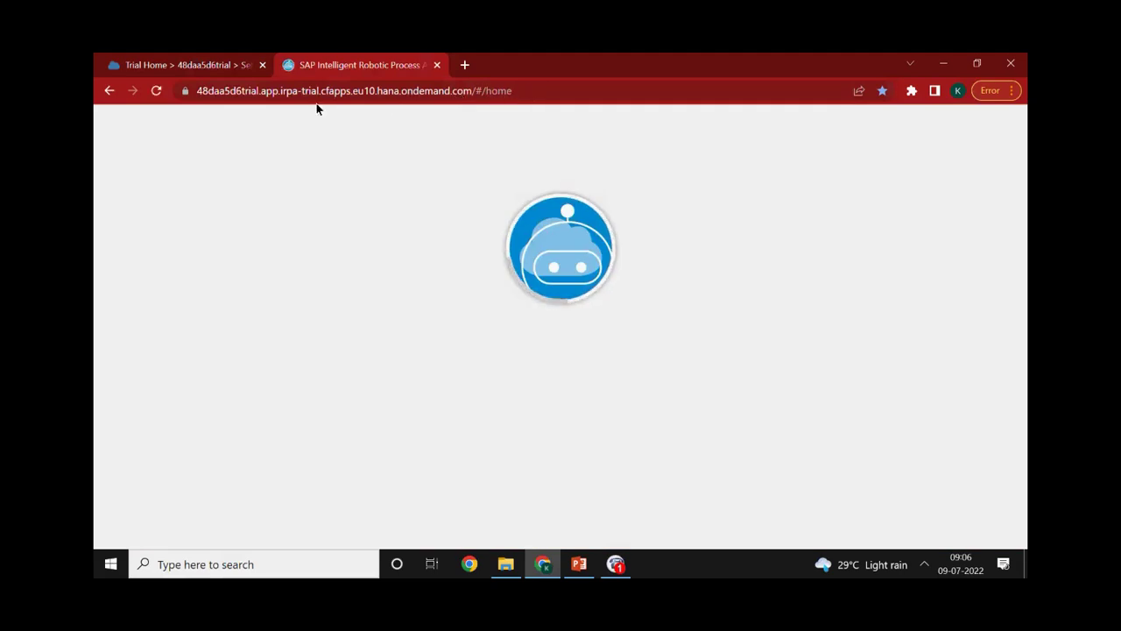
pyautogui.click(181, 67)
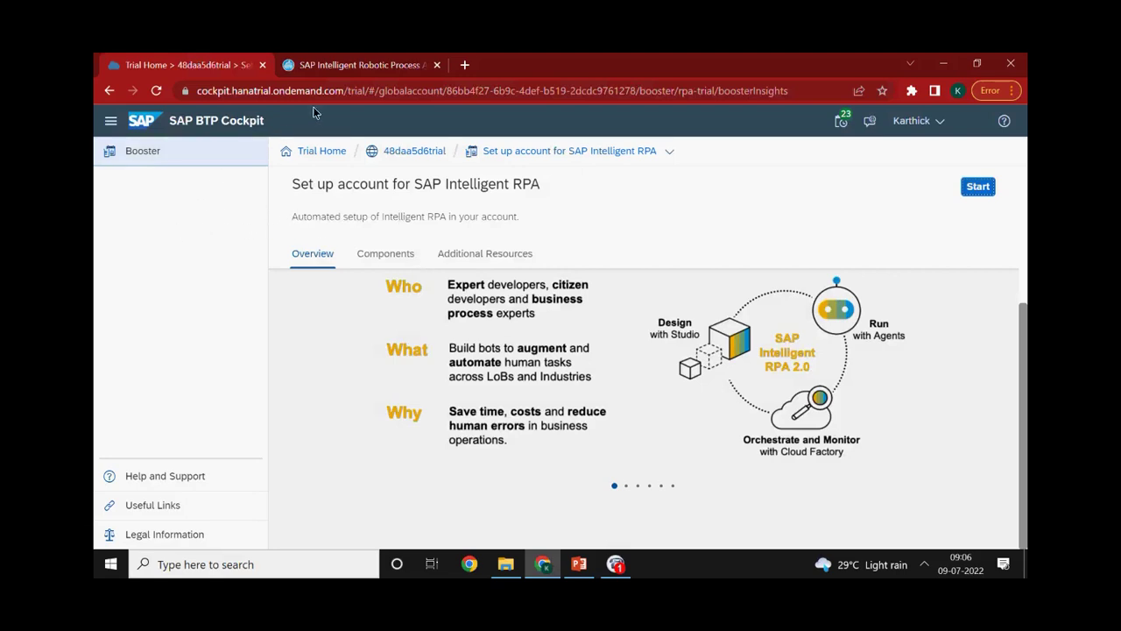
# Bring the SAP Intelligent Robotic Process Automation tab forward to show the Factory Home page
pyautogui.click(355, 62)
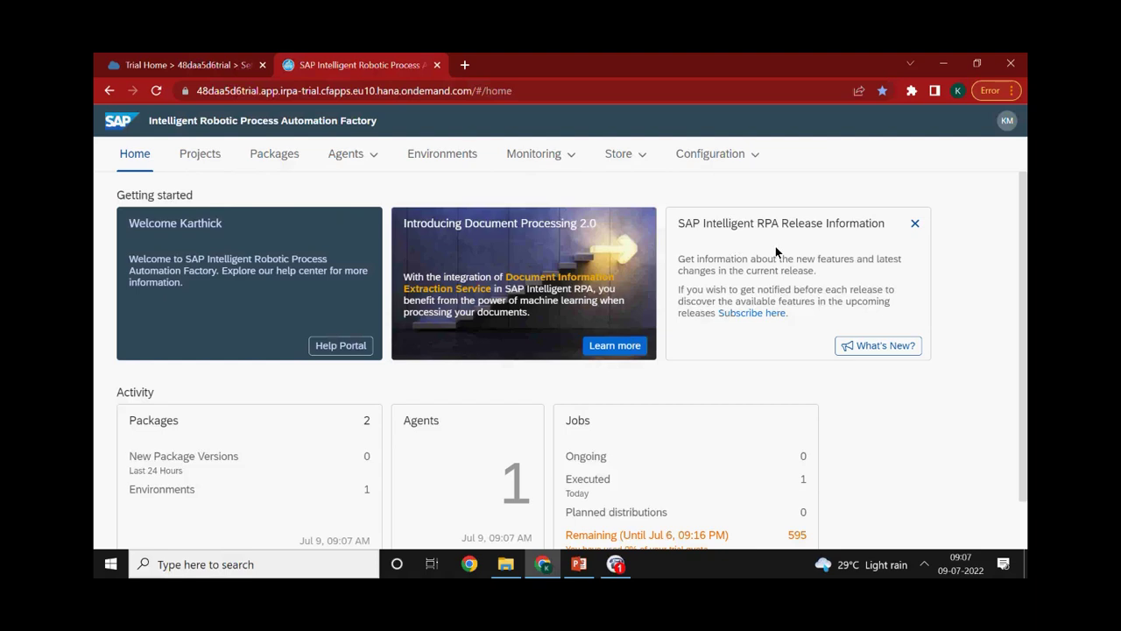
pyautogui.scroll(-1, 458, 395)
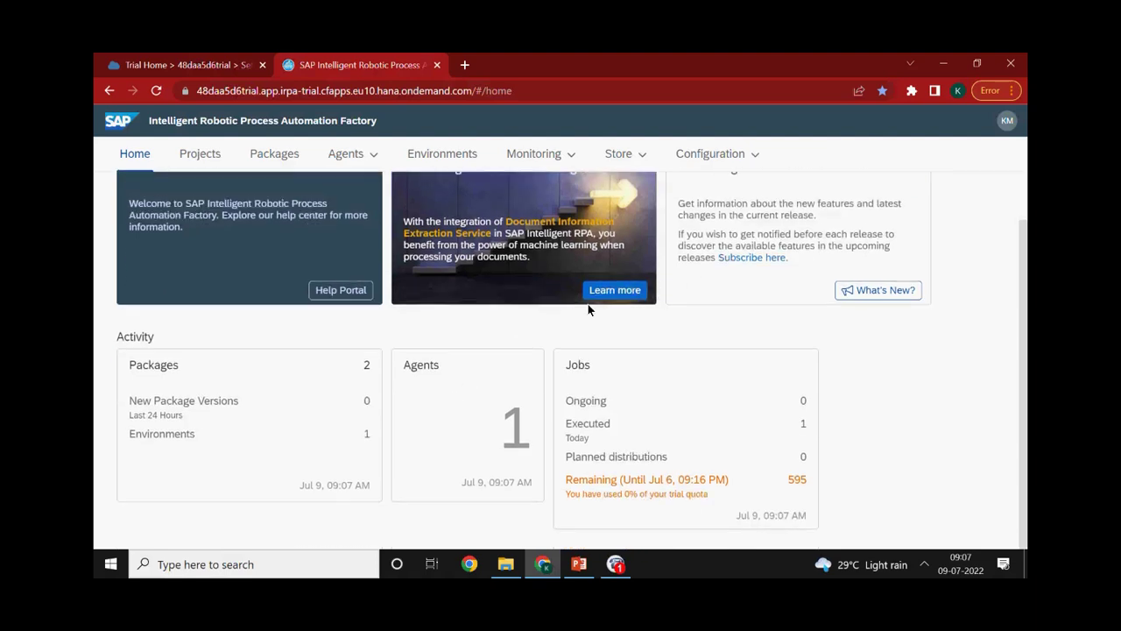
pyautogui.scroll(1, 705, 247)
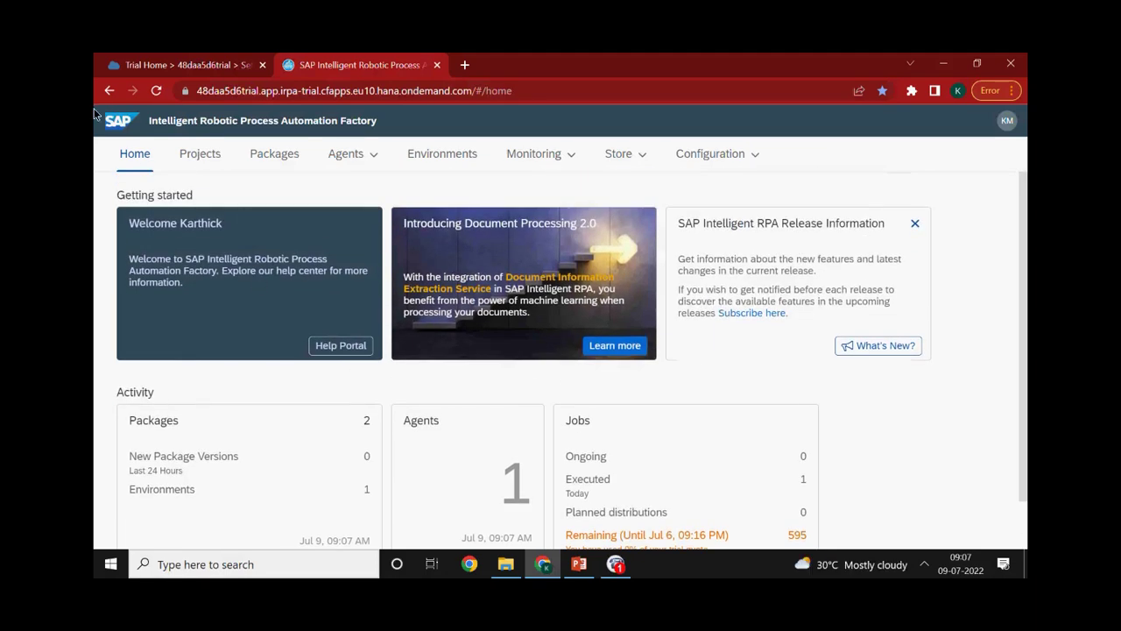
pyautogui.click(163, 63)
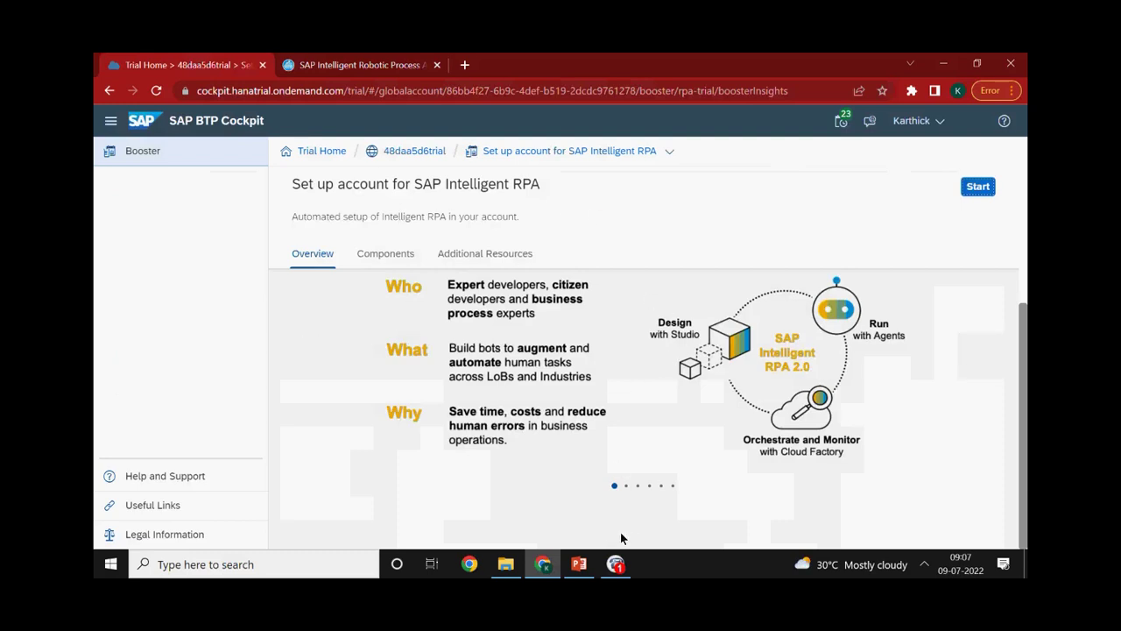
pyautogui.click(613, 565)
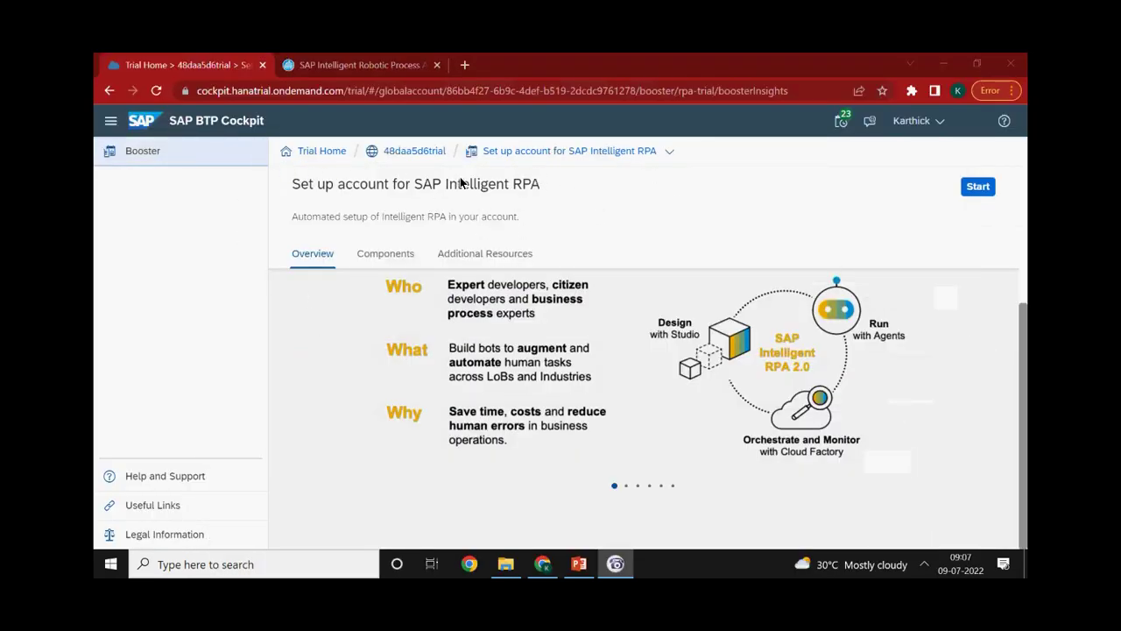
pyautogui.click(369, 70)
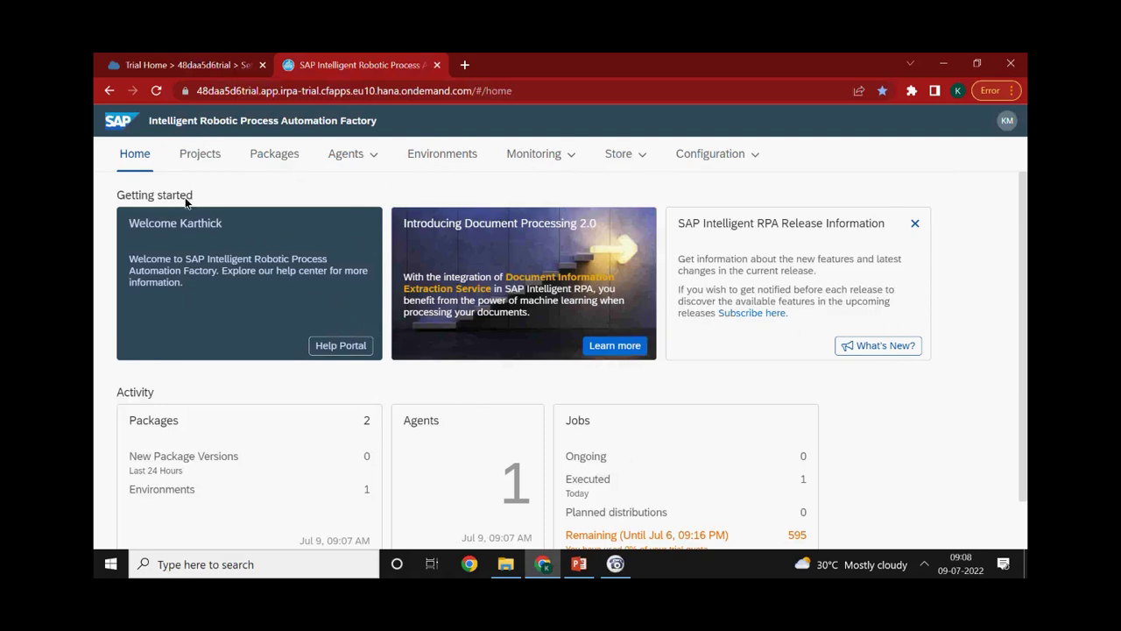
# Browse the Factory's Projects, Packages (Core SDK, Excel SDK) and Agents pages, then return to Trial Home
pyautogui.click(201, 156)
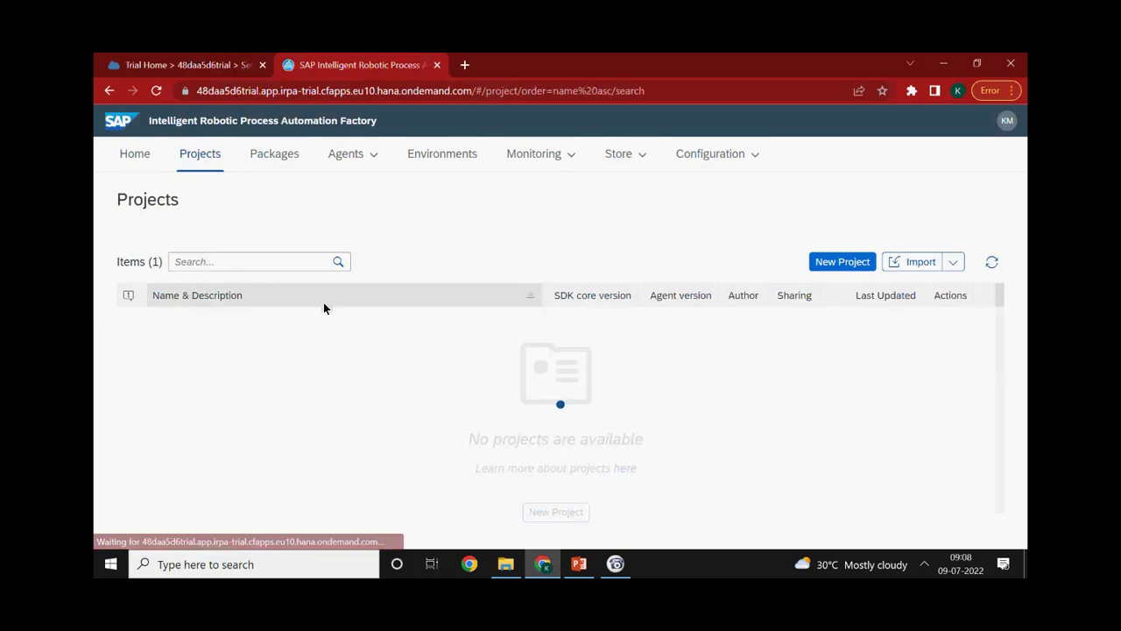
pyautogui.click(283, 157)
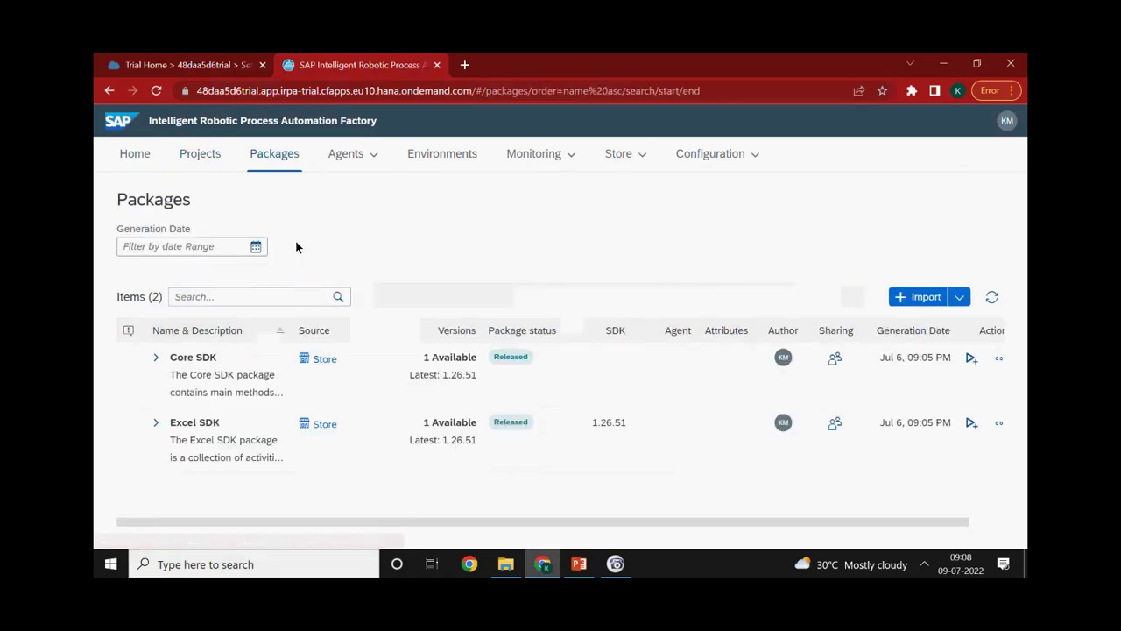
pyautogui.click(343, 158)
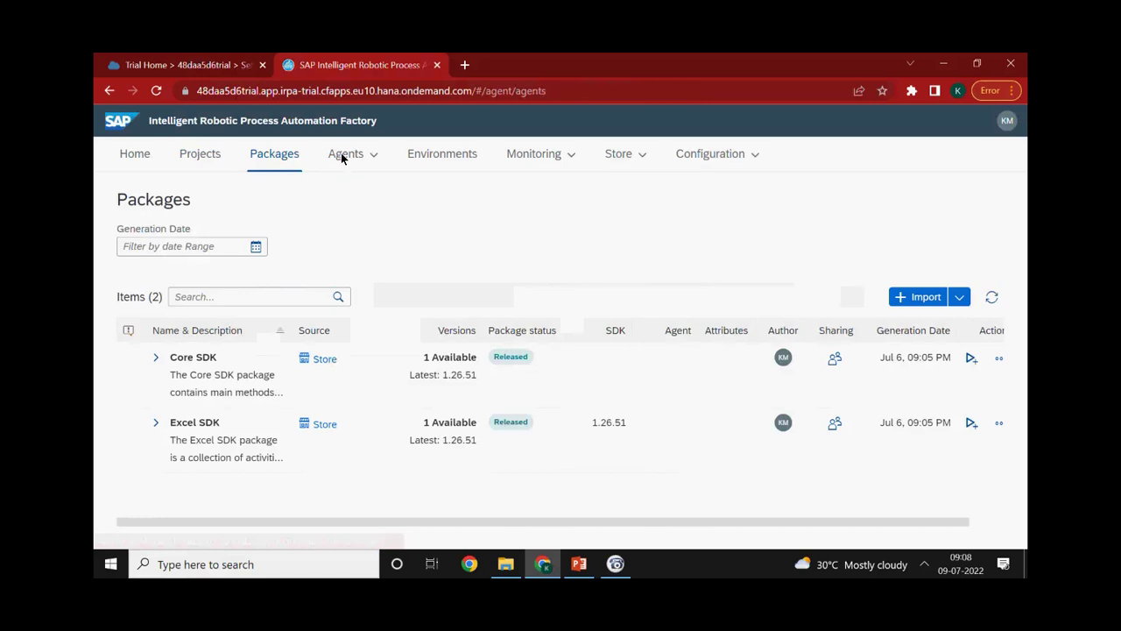
pyautogui.click(280, 162)
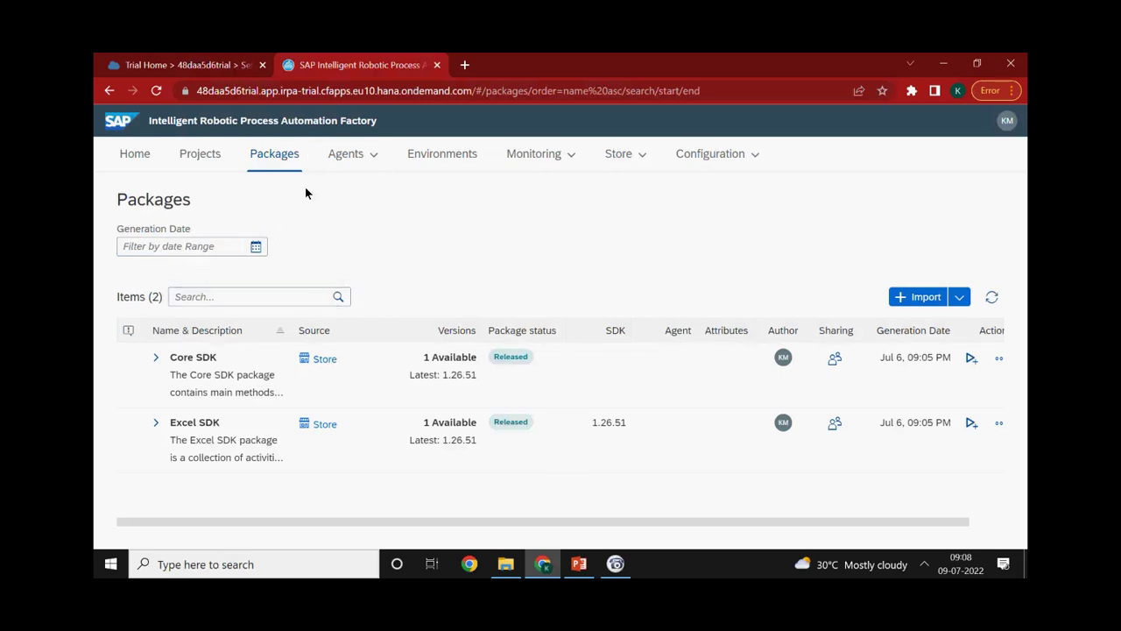
pyautogui.click(153, 62)
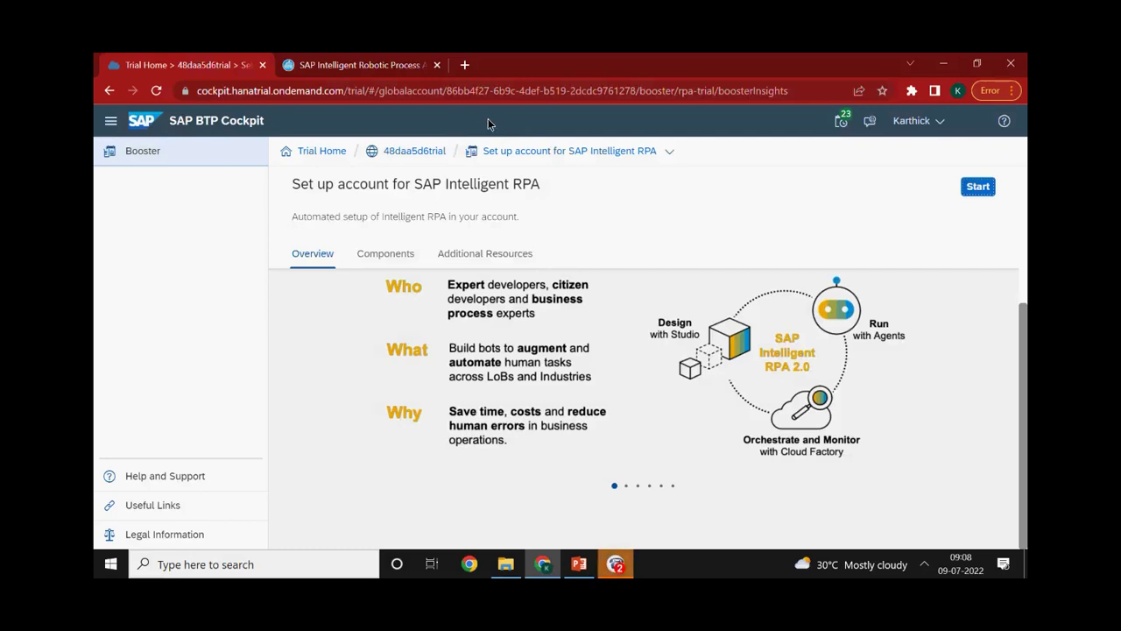
# In a new tab, open tools.hana.ondemand.com/#cloud by entering 'Tools' in the address bar
pyautogui.click(464, 65)
pyautogui.click(452, 91)
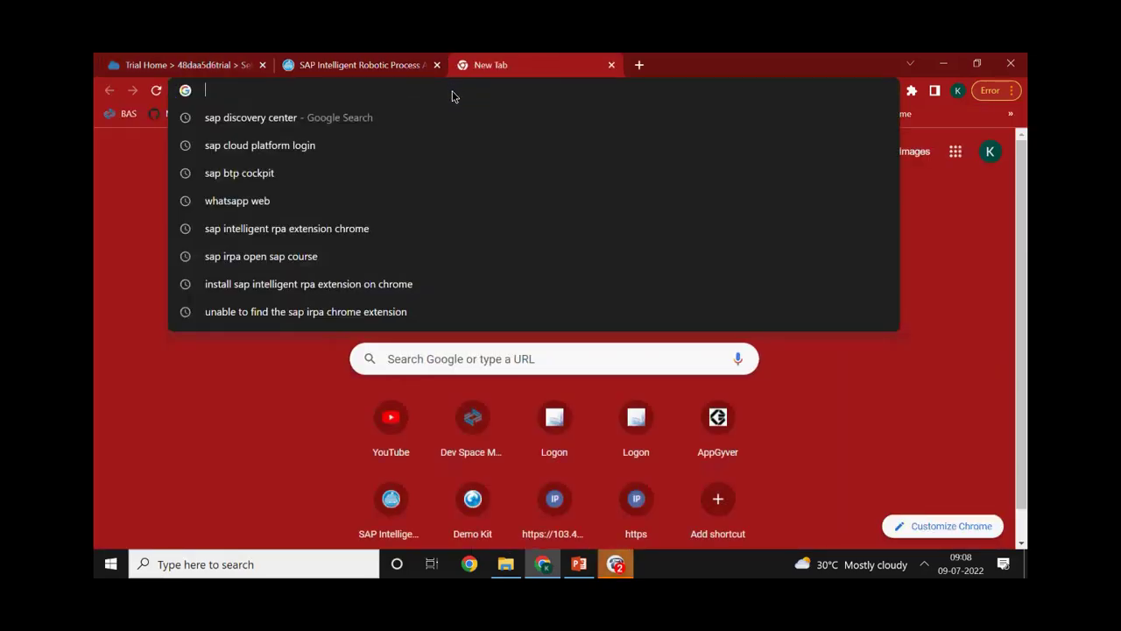
pyautogui.write('Tools')
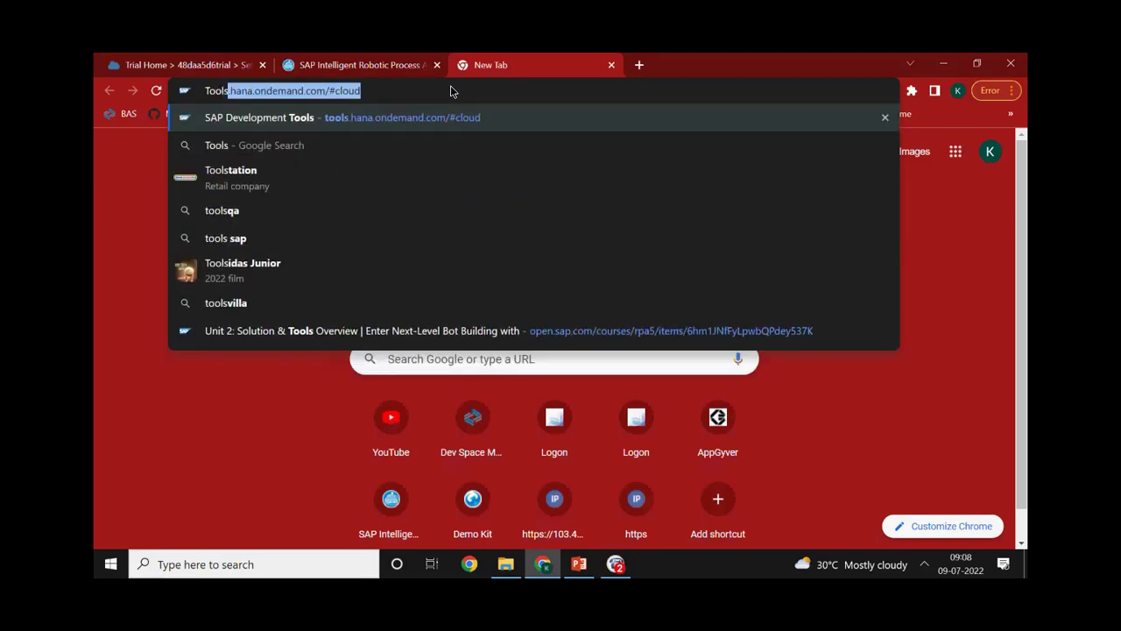
pyautogui.press('Return')
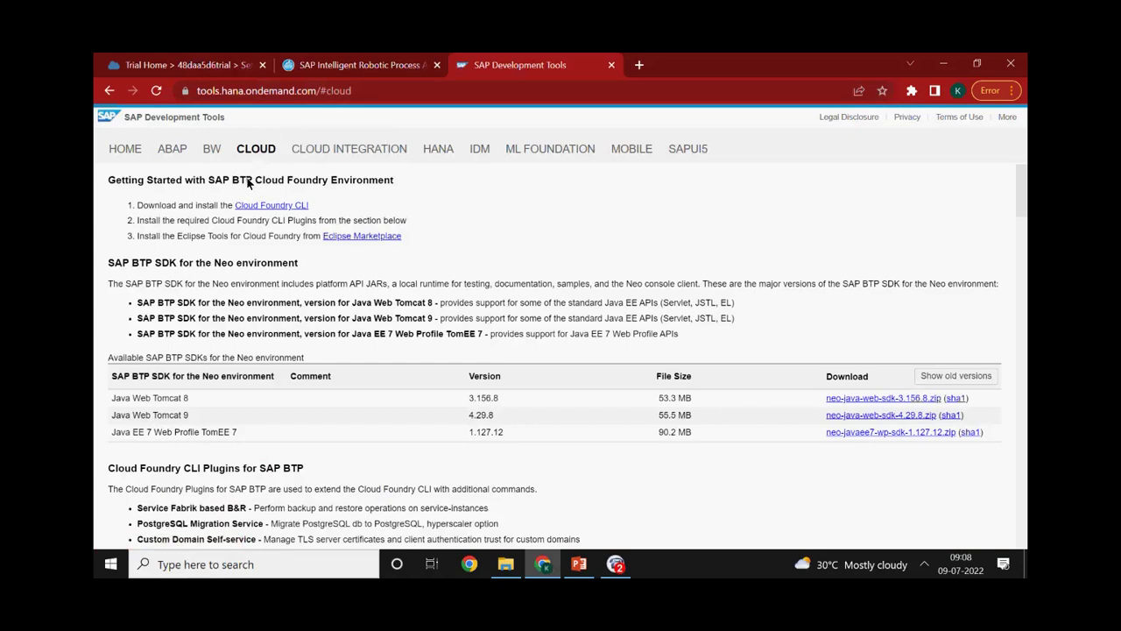
# Scroll to the Intelligent RPA Desktop Components for Trial downloads, highlight its heading, then switch to the Day 1 folder
pyautogui.scroll(-4, 269, 262)
pyautogui.scroll(-8, 260, 257)
pyautogui.scroll(-7, 189, 320)
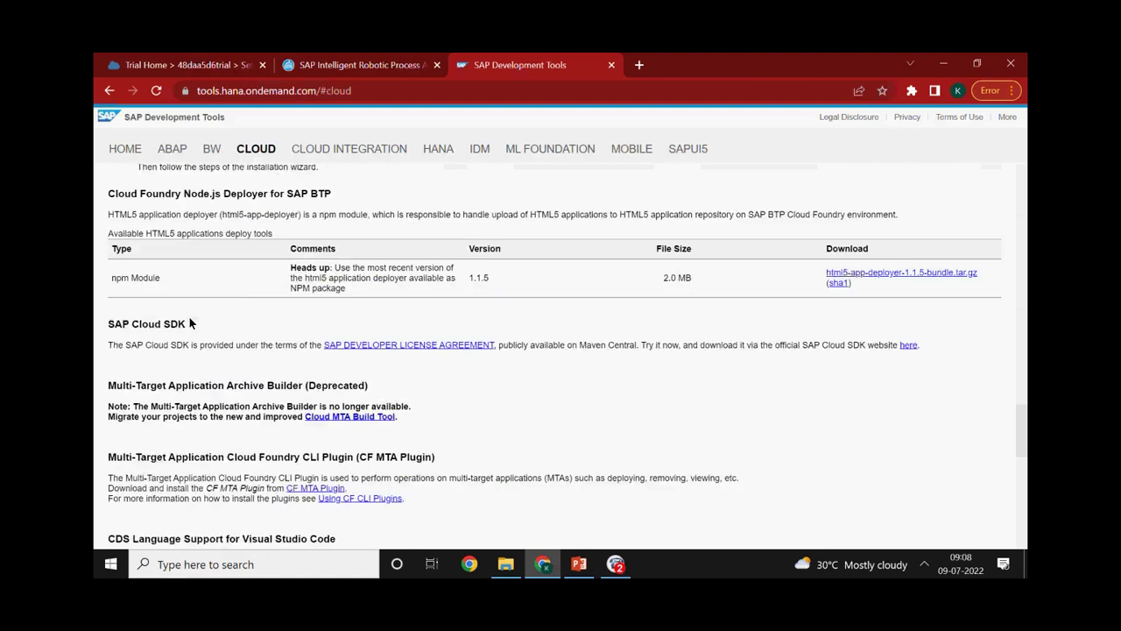
pyautogui.scroll(-9, 184, 326)
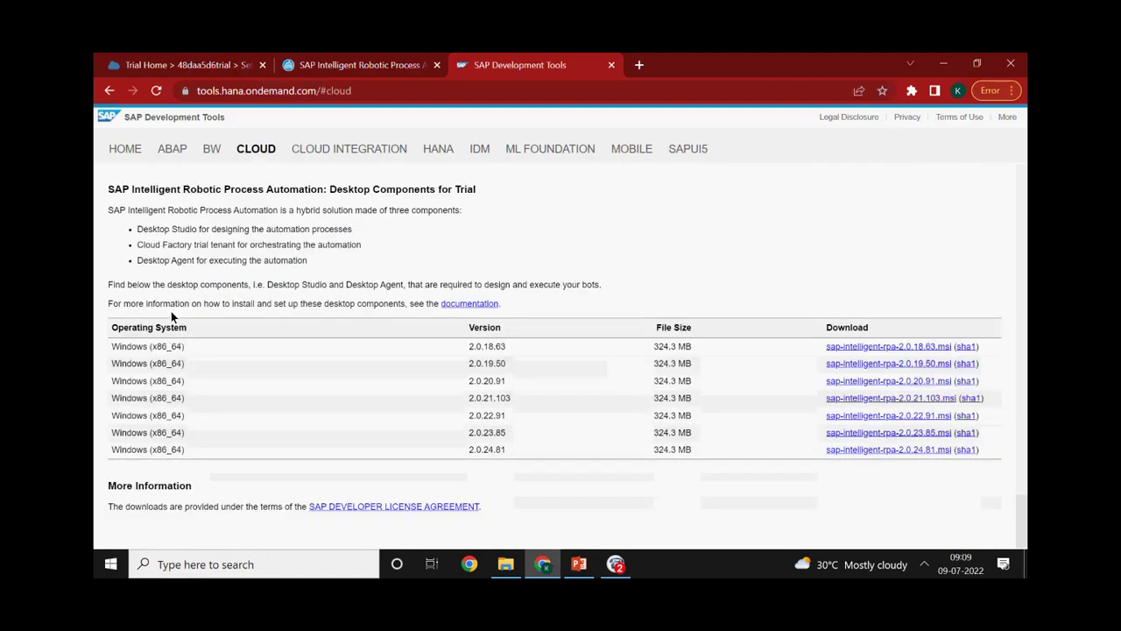
pyautogui.moveTo(106, 191); pyautogui.dragTo(318, 191)
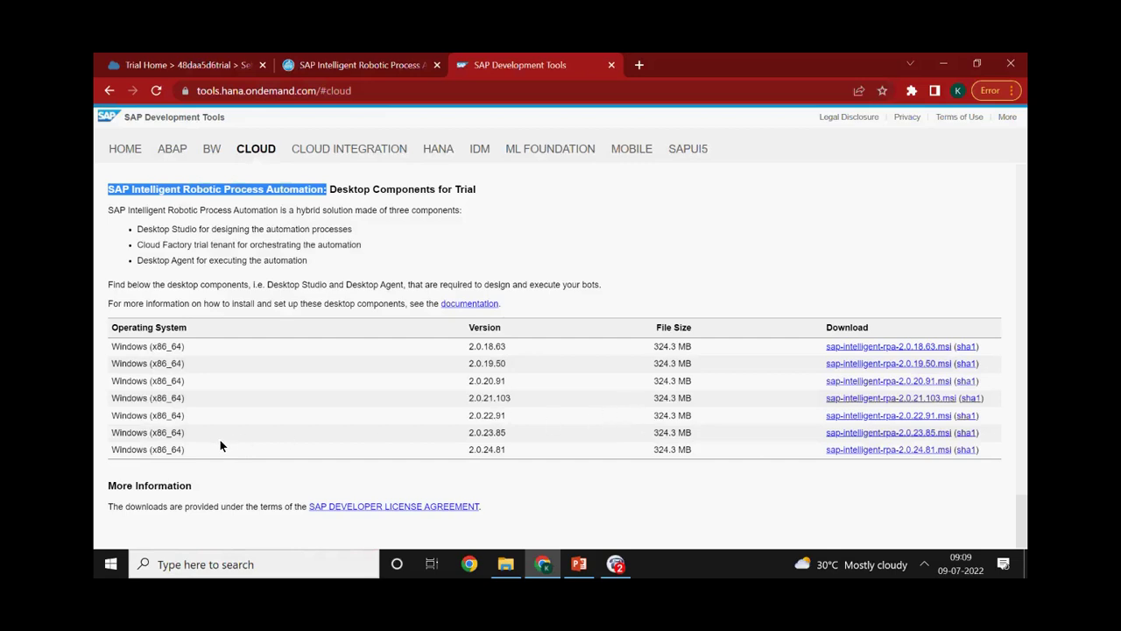
pyautogui.click(505, 564)
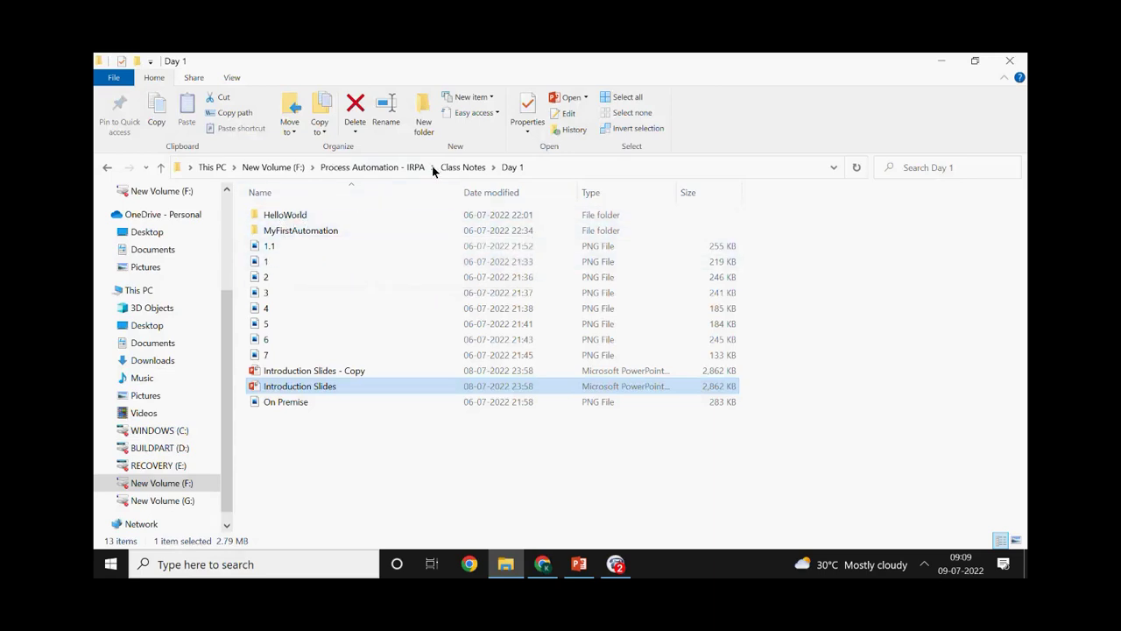
# Open the Assignment 2 Word document from the Process Automation - IRPA Assignments folder
pyautogui.click(374, 168)
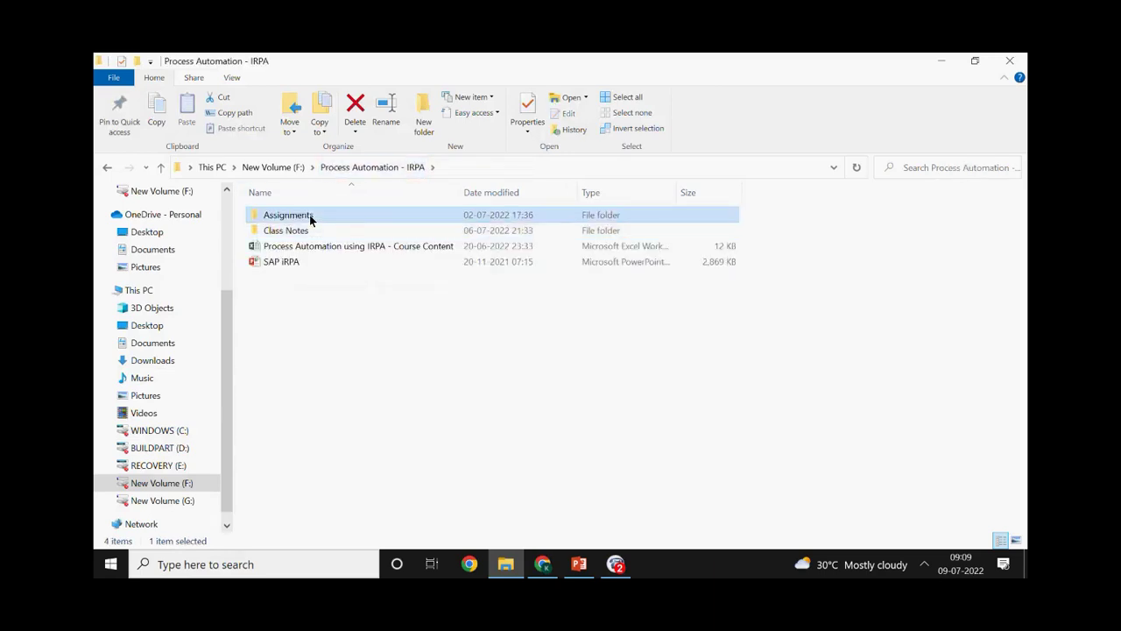
pyautogui.doubleClick(302, 217)
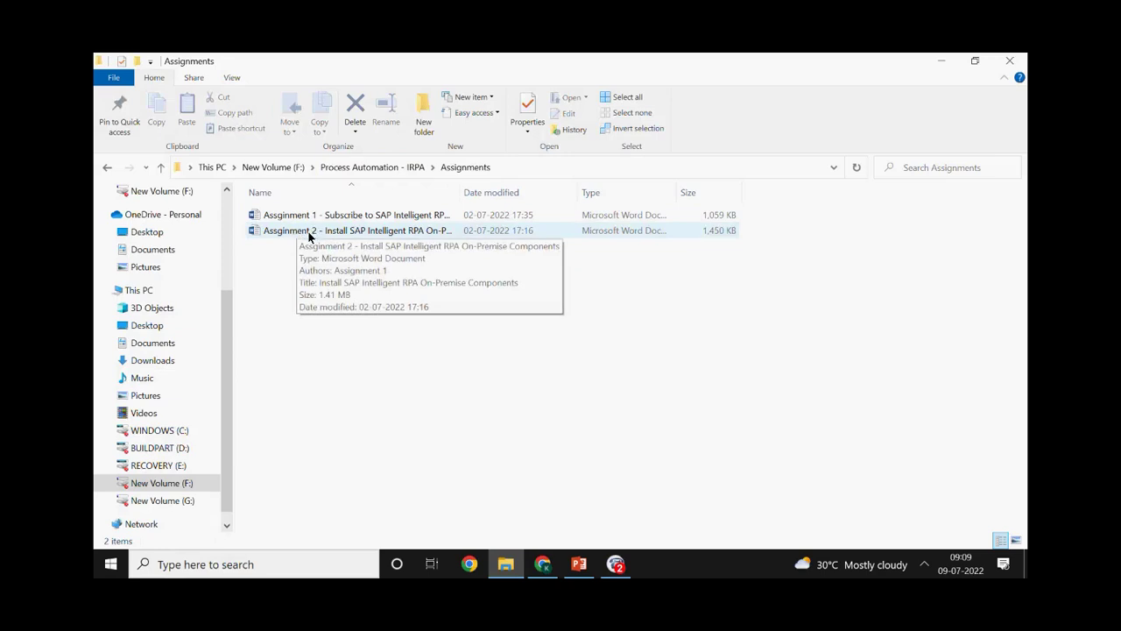
pyautogui.click(307, 231)
pyautogui.doubleClick(399, 230)
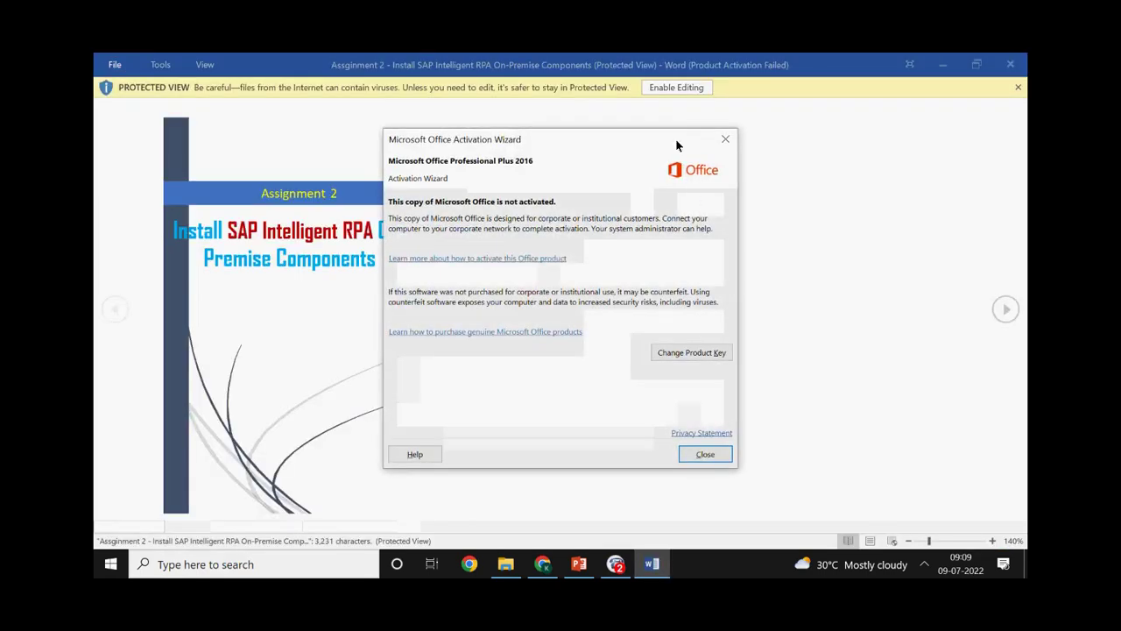
# Dismiss the Office activation notice and review the MSI download table in Assignment 2
pyautogui.click(705, 453)
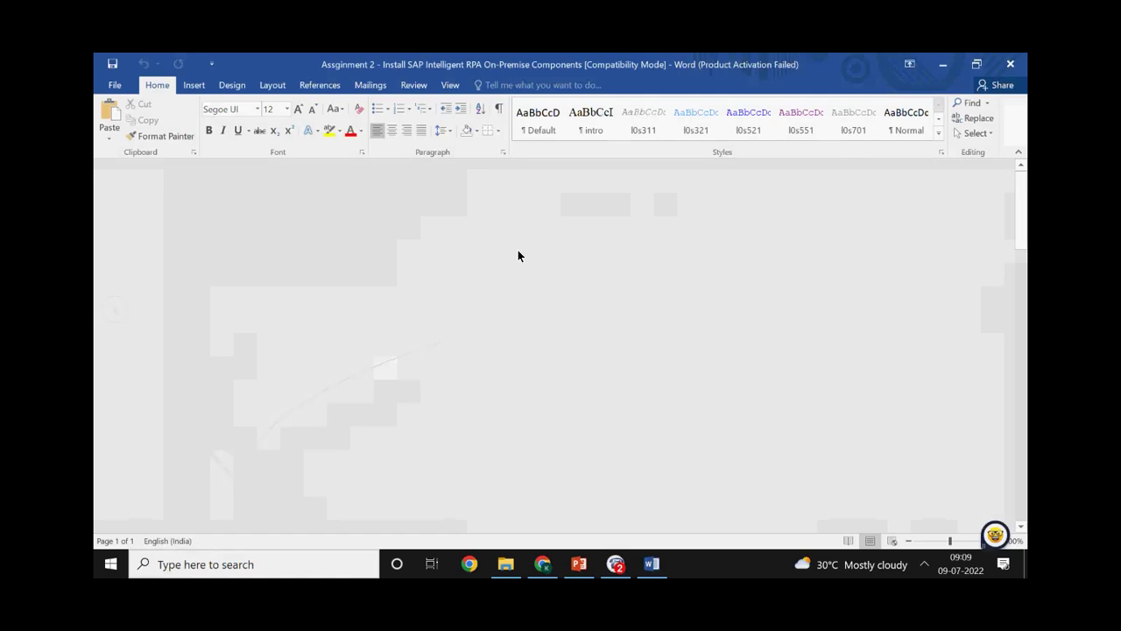
pyautogui.scroll(-10, 496, 281)
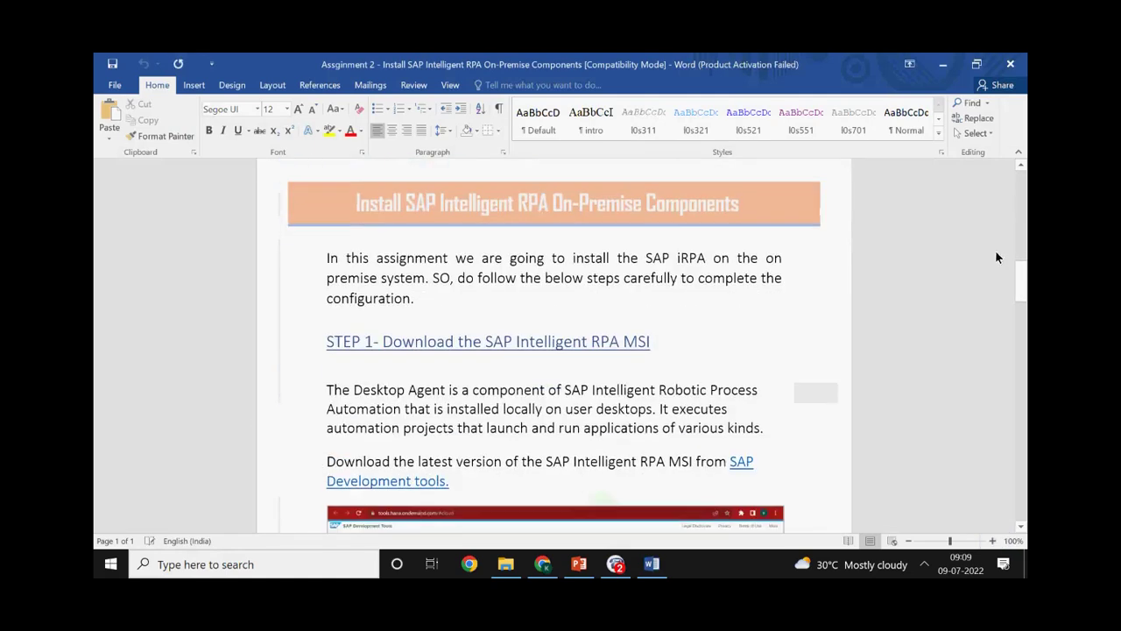
pyautogui.scroll(-8, 718, 355)
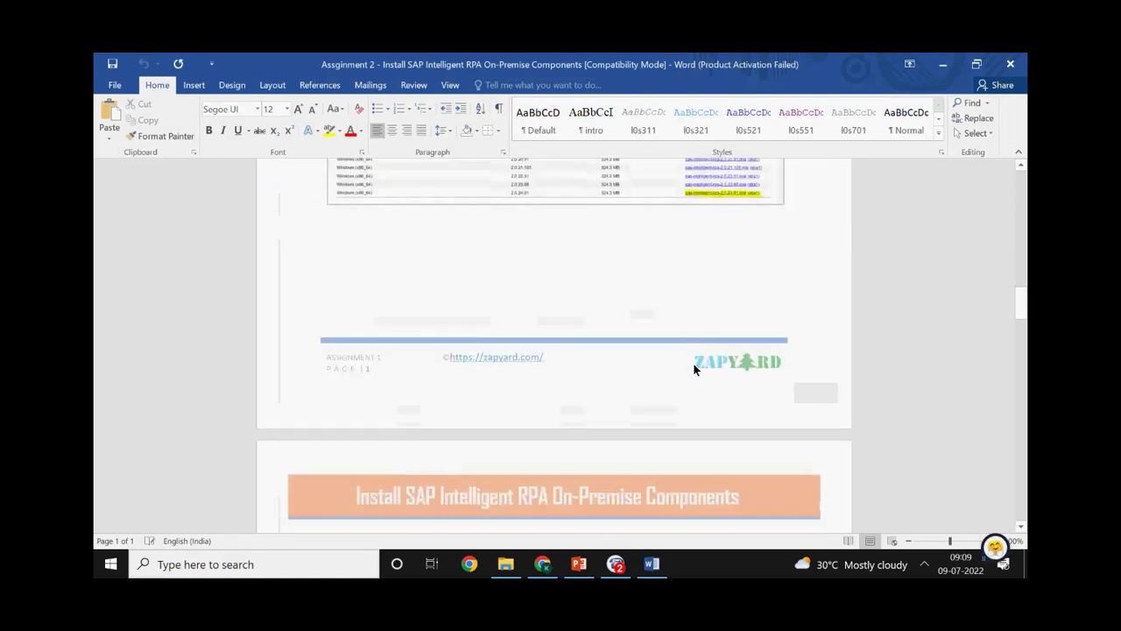
pyautogui.scroll(2, 692, 352)
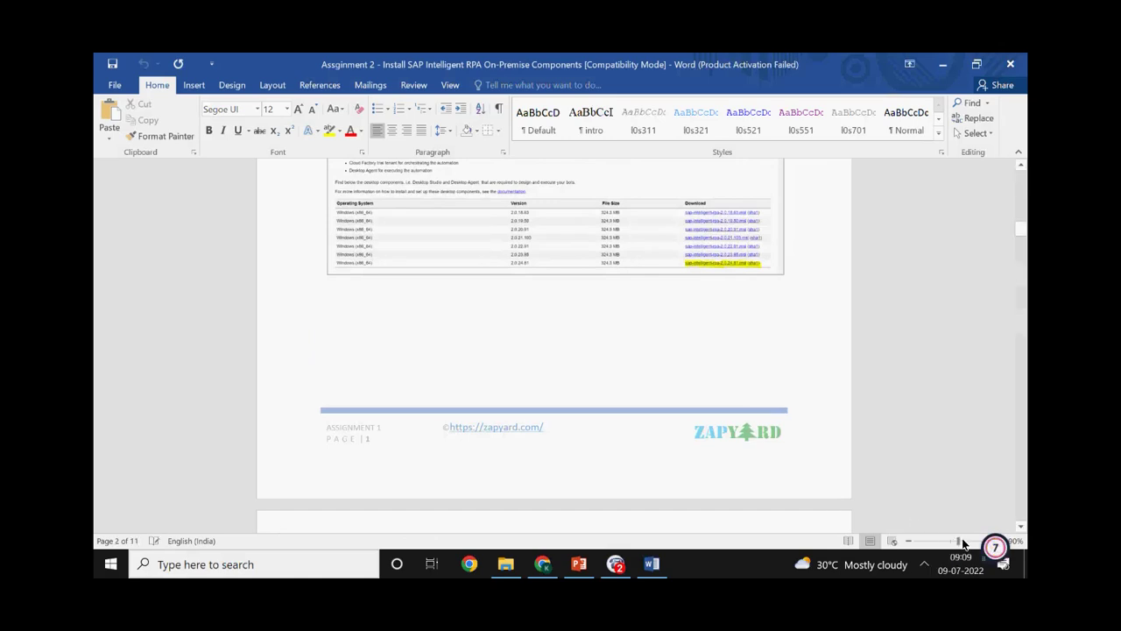
pyautogui.keyDown('ctrl'); pyautogui.scroll(5, 719, 453); pyautogui.keyUp('ctrl')
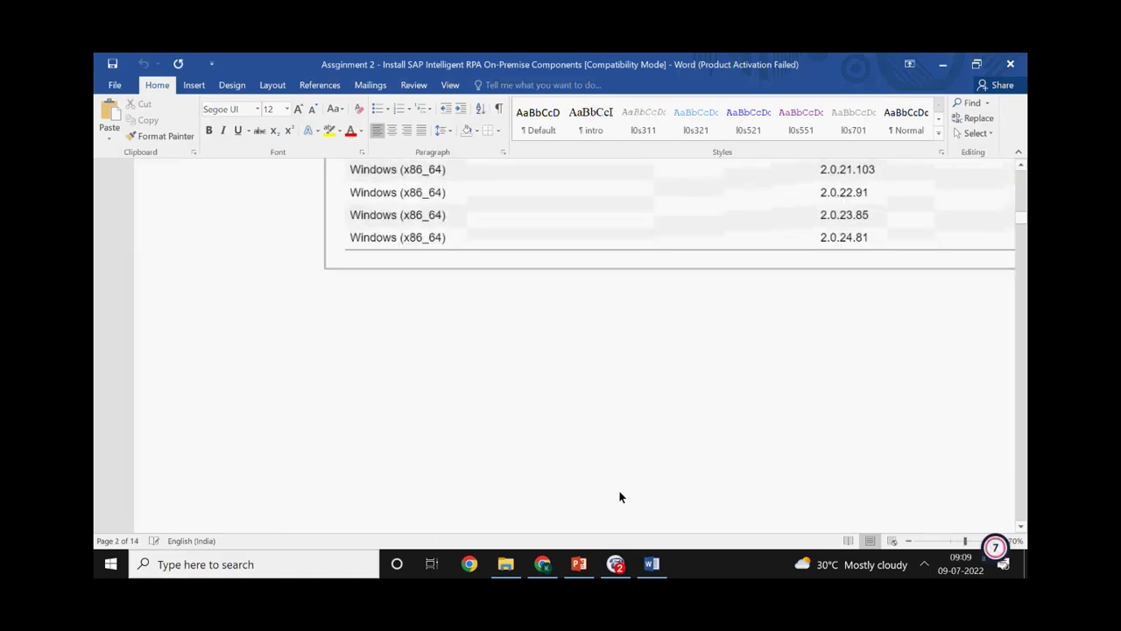
pyautogui.hscroll(5, 742, 524)
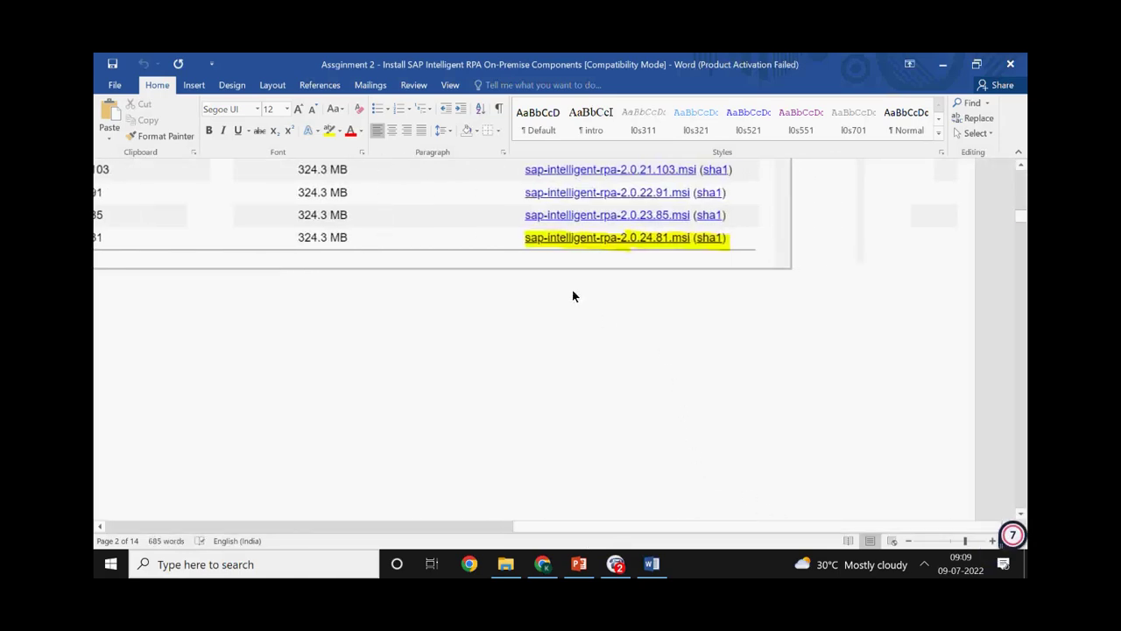
pyautogui.scroll(15, 573, 282)
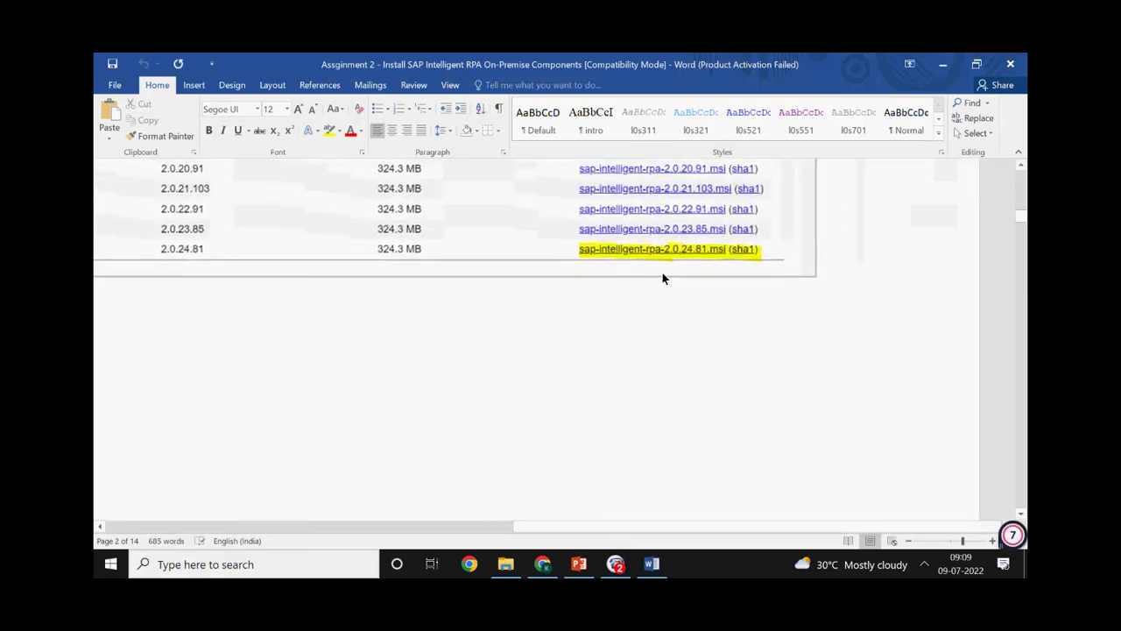
pyautogui.keyDown('ctrl'); pyautogui.scroll(-4, 672, 270); pyautogui.keyUp('ctrl')
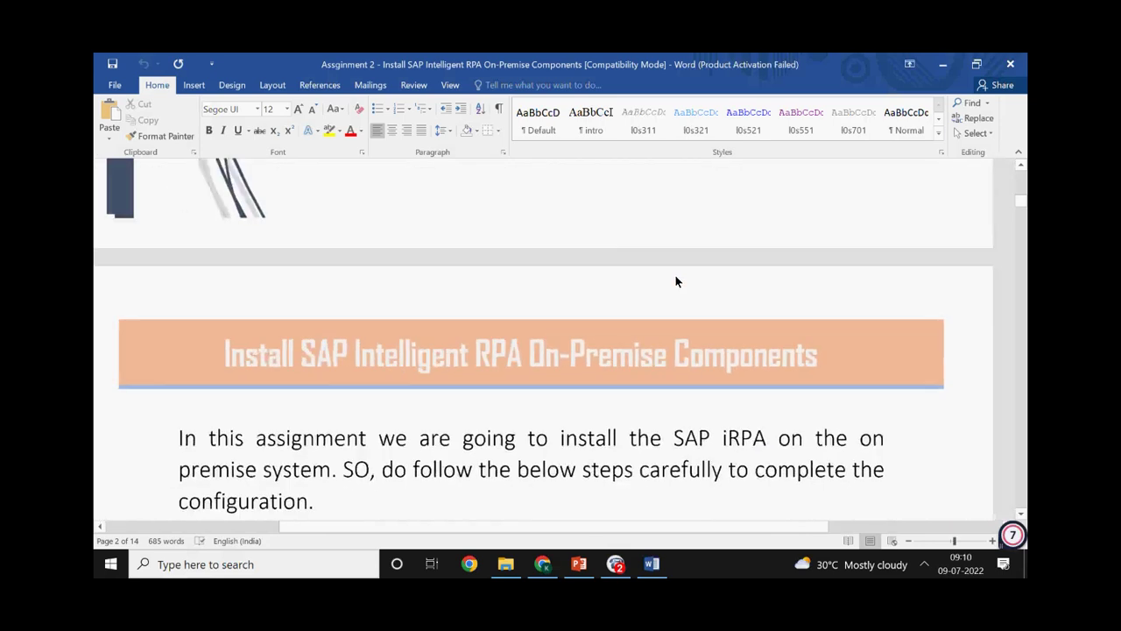
# Scroll through Step 1 and Step 2's setup screenshots until Step 3, Register Desktop Agent Tenant, appears
pyautogui.scroll(4, 676, 279)
pyautogui.scroll(-12, 676, 279)
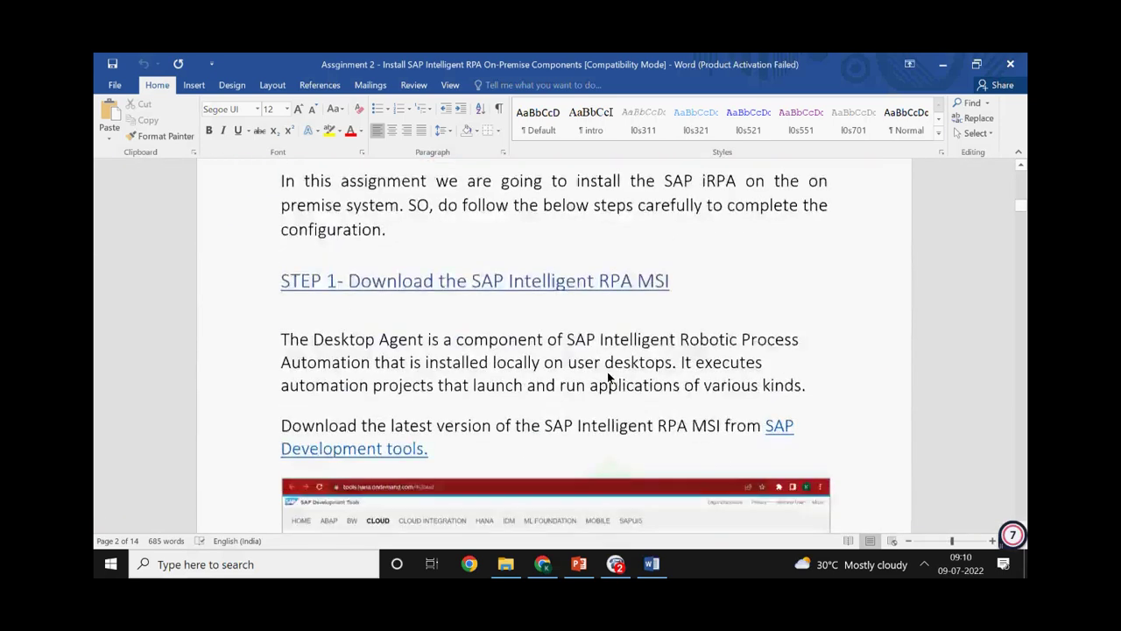
pyautogui.scroll(-1, 627, 364)
pyautogui.scroll(-6, 680, 305)
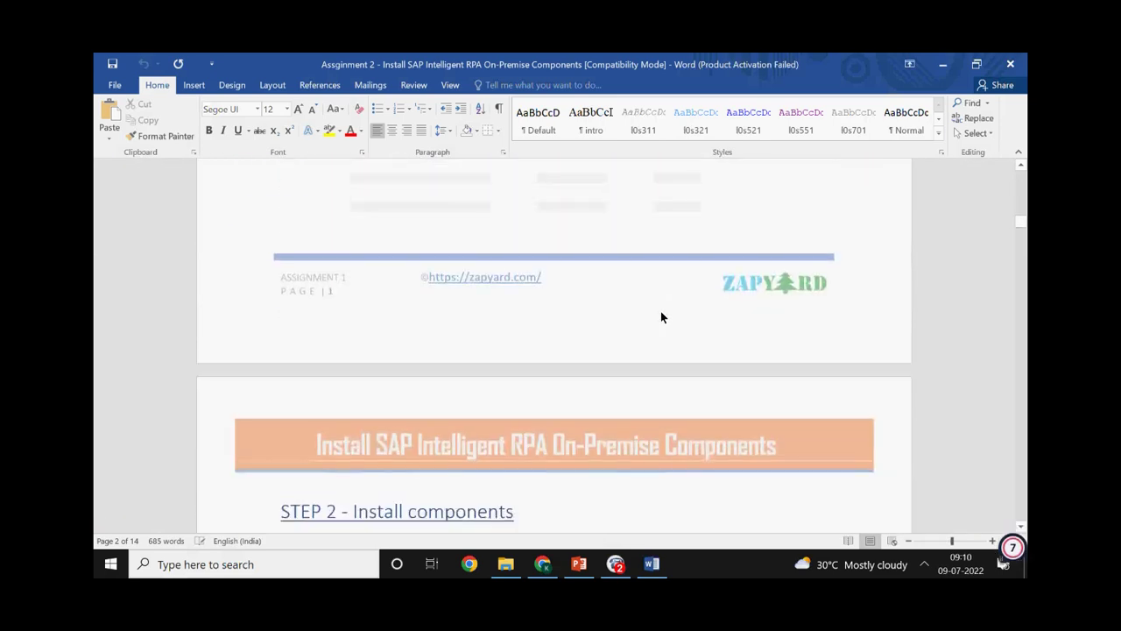
pyautogui.scroll(-7, 470, 400)
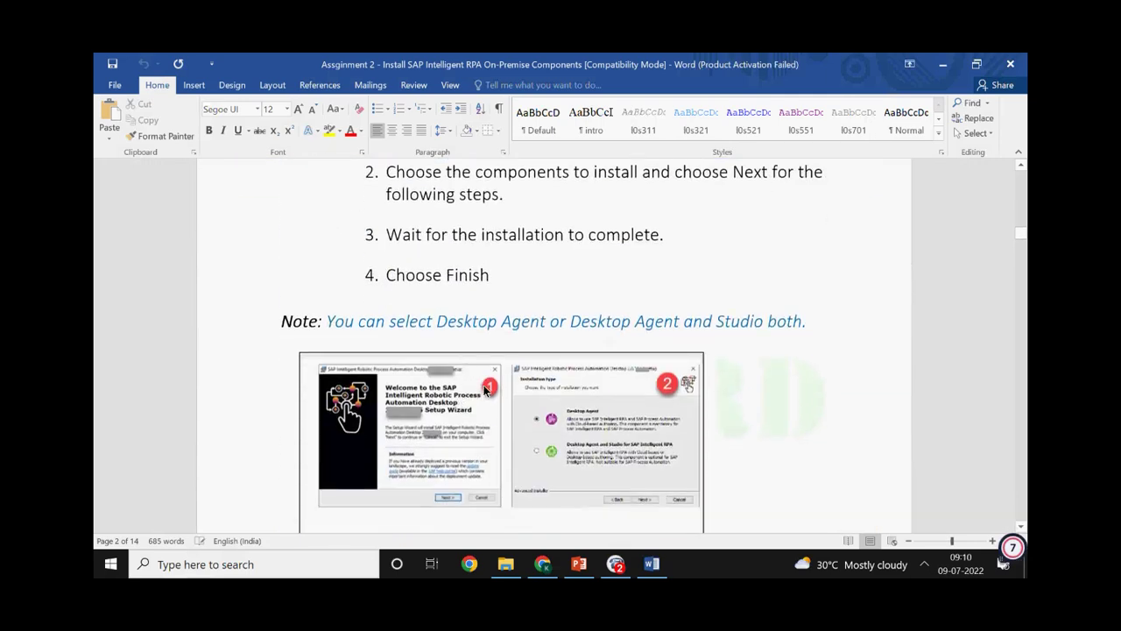
pyautogui.keyDown('ctrl'); pyautogui.scroll(1, 482, 389); pyautogui.keyUp('ctrl')
pyautogui.keyDown('ctrl'); pyautogui.scroll(1, 482, 390); pyautogui.keyUp('ctrl')
pyautogui.scroll(-3, 506, 360)
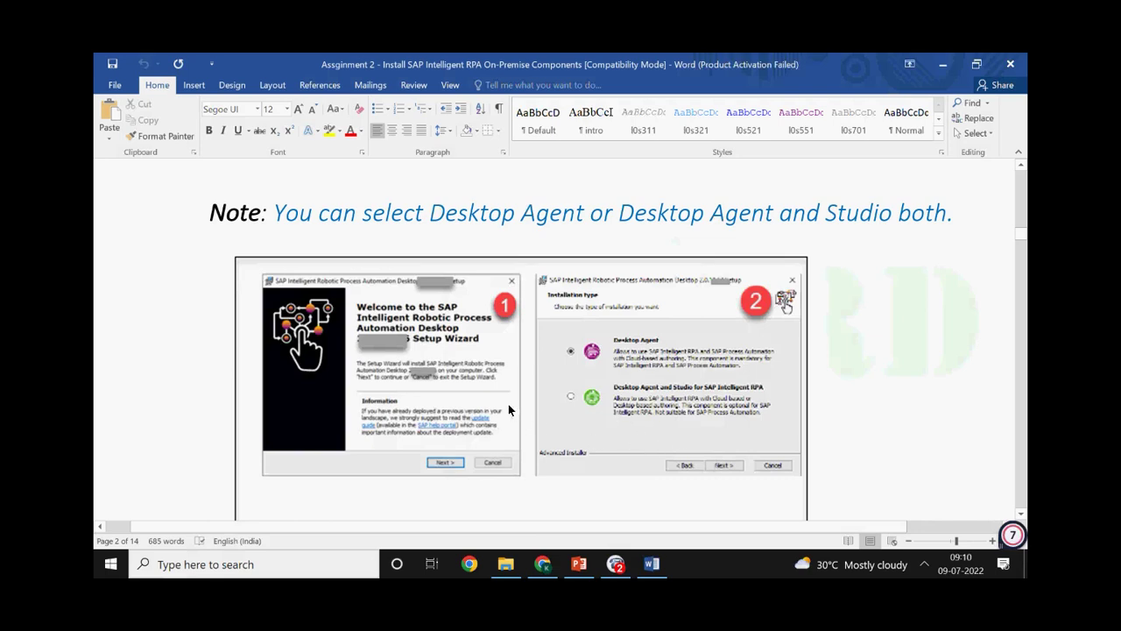
pyautogui.scroll(-5, 508, 408)
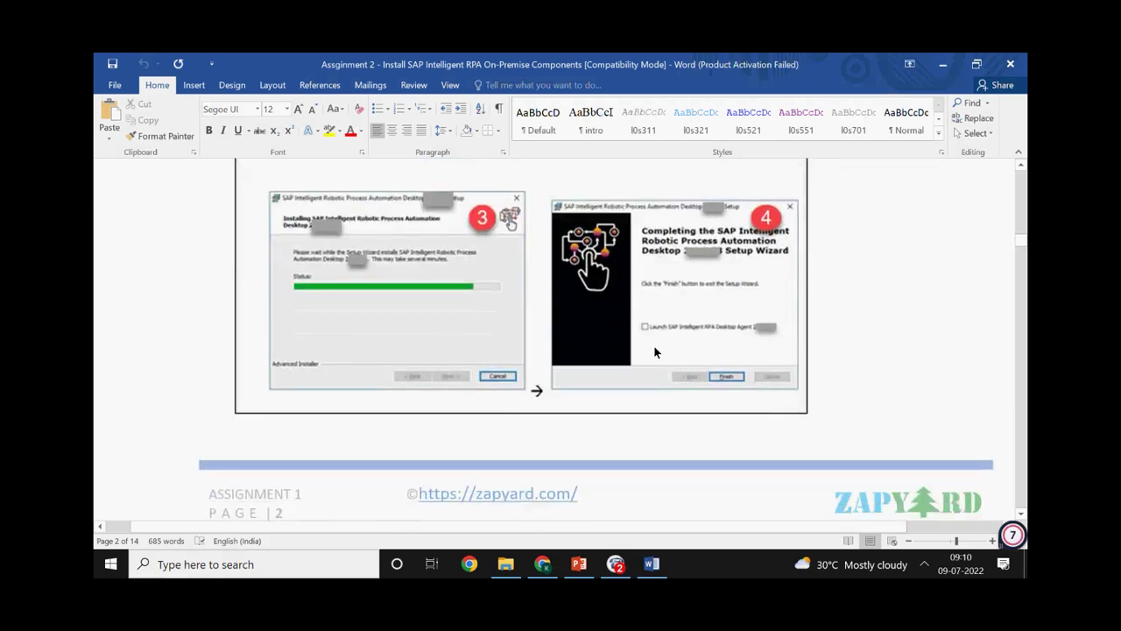
pyautogui.scroll(-5, 561, 346)
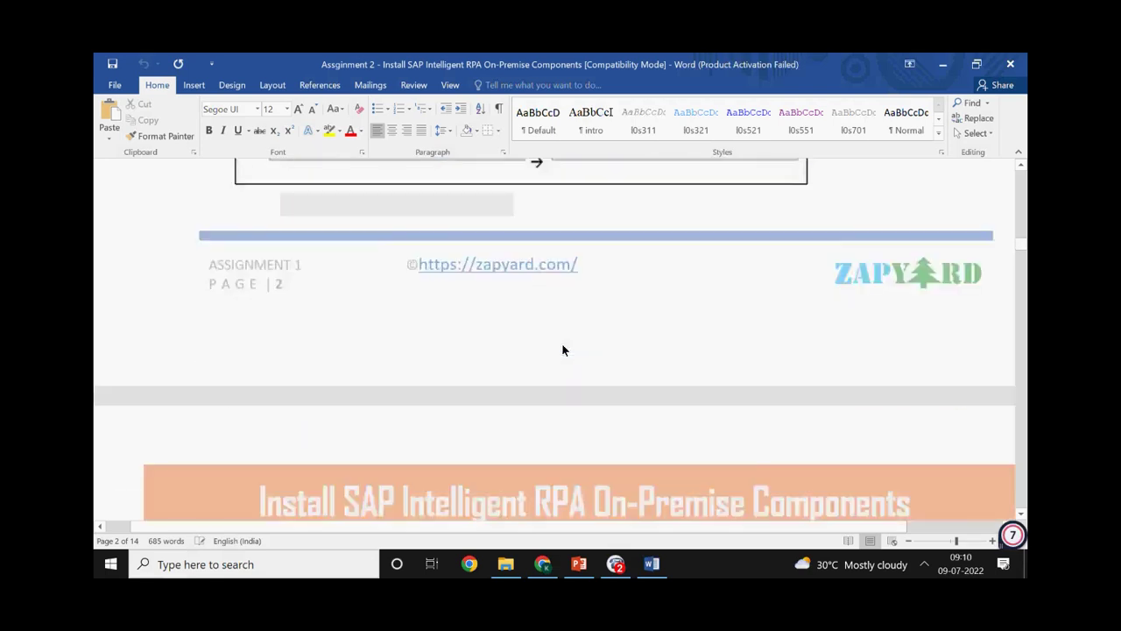
pyautogui.scroll(-4, 563, 349)
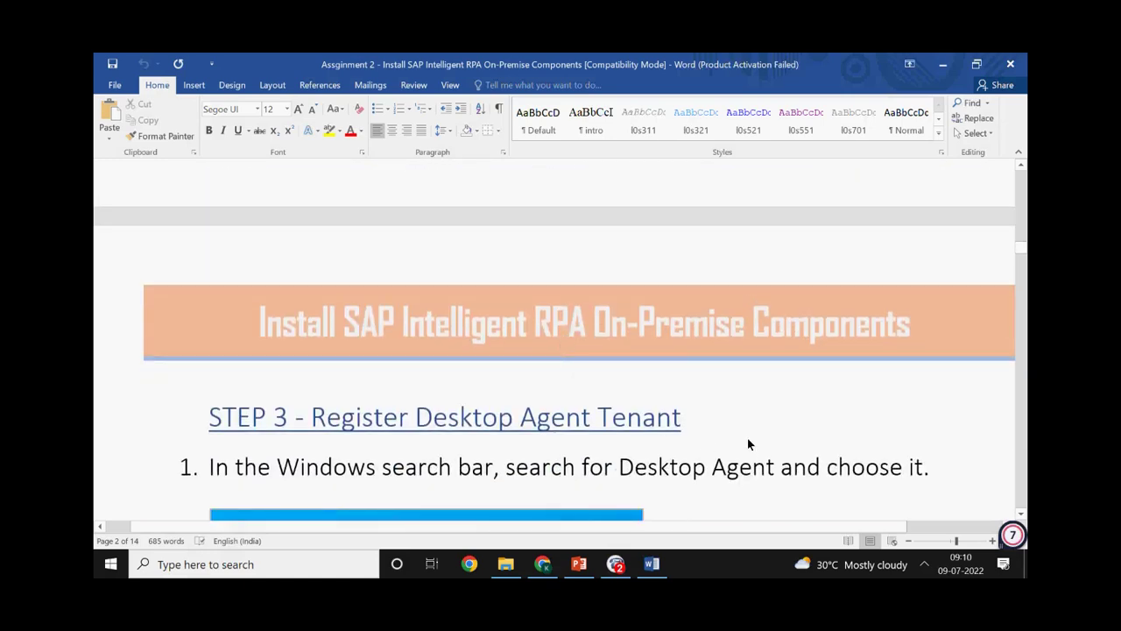
# Search Windows for 'Desk', then show the taskbar's hidden background app icons instead
pyautogui.click(925, 565)
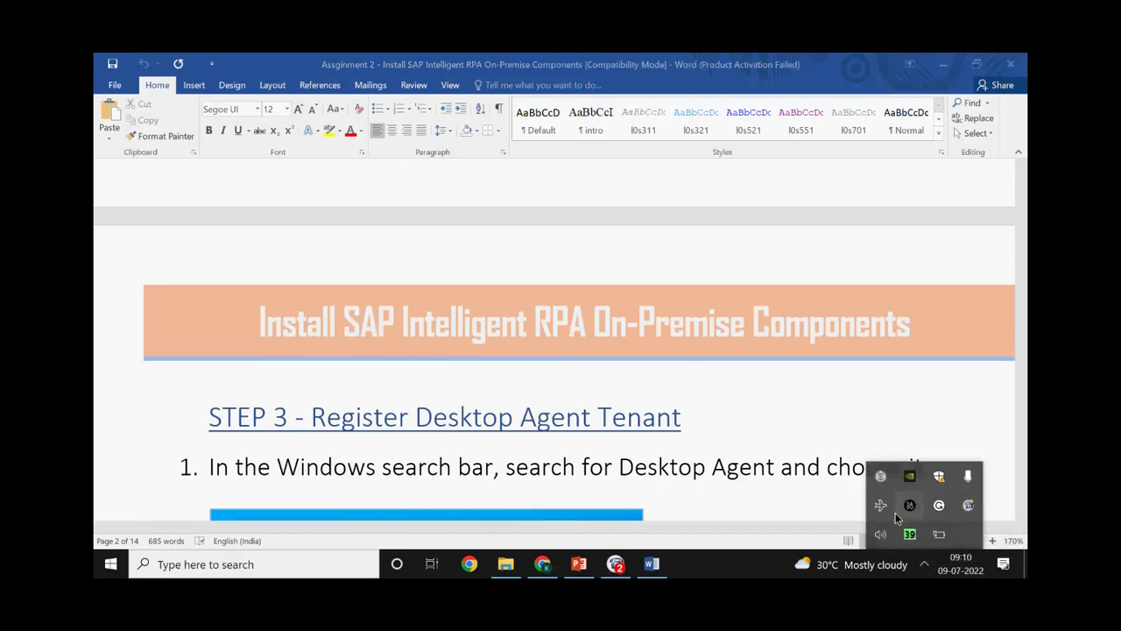
pyautogui.click(100, 571)
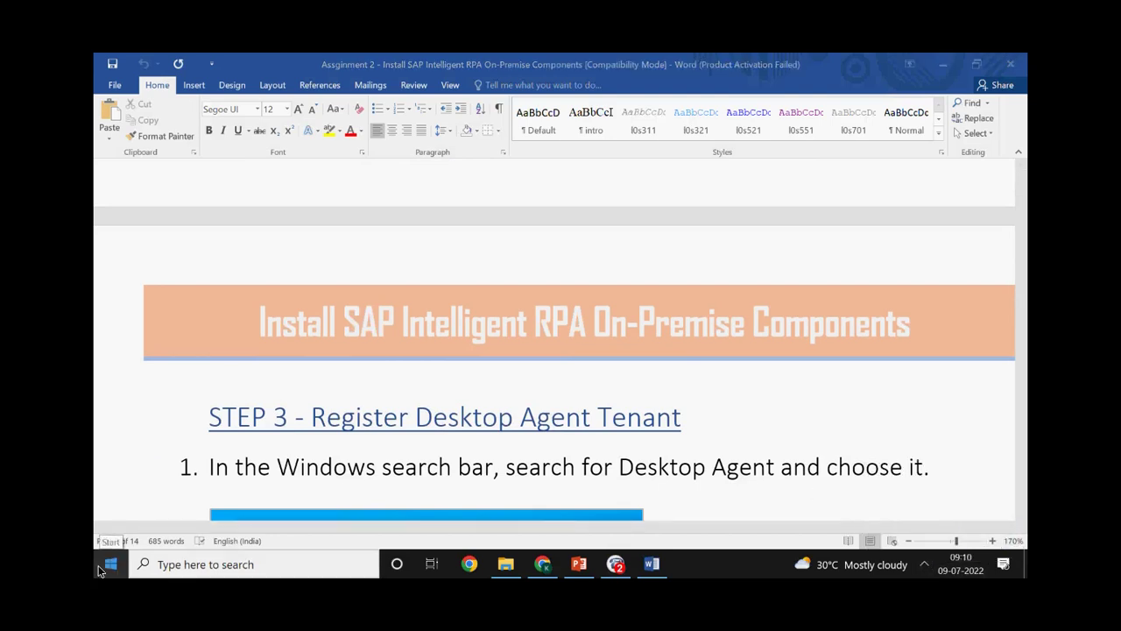
pyautogui.write('Des')
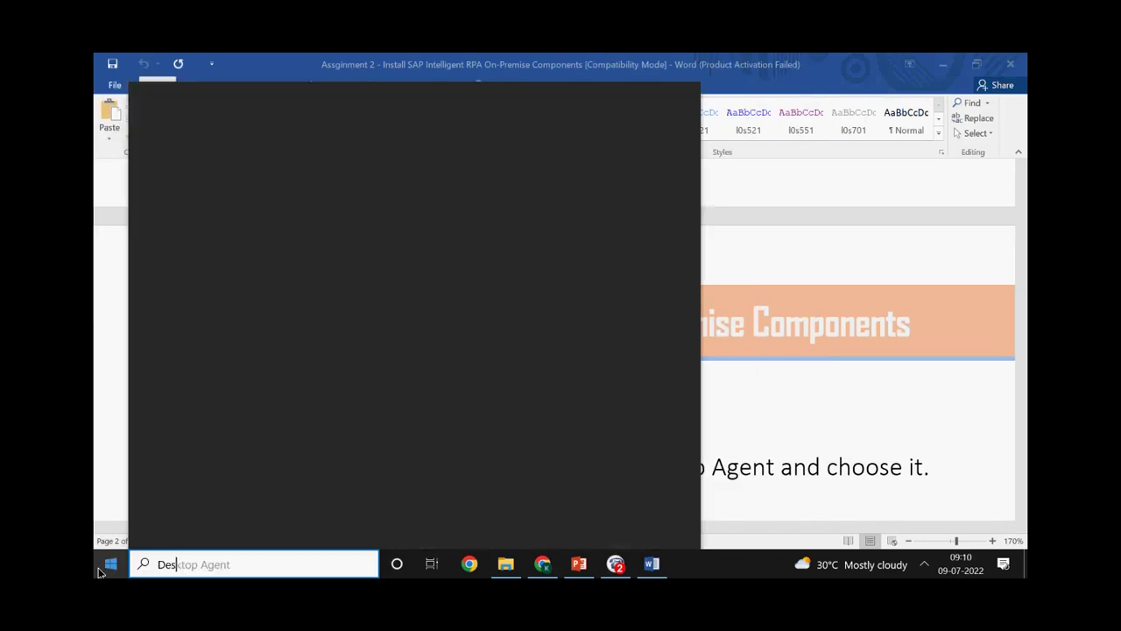
pyautogui.write('k')
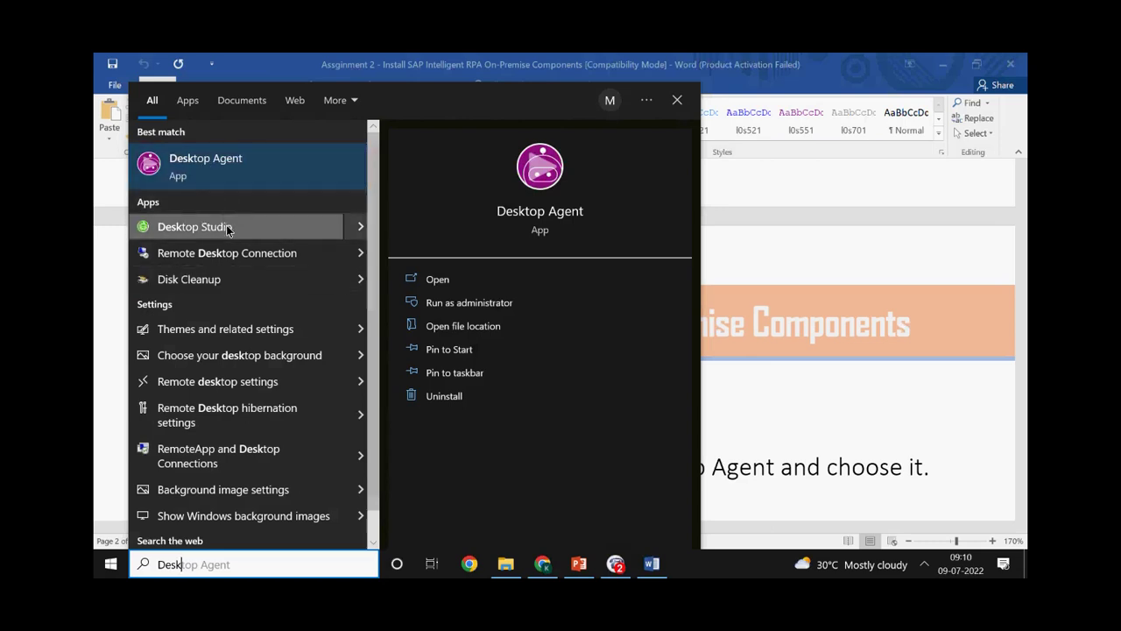
pyautogui.click(923, 566)
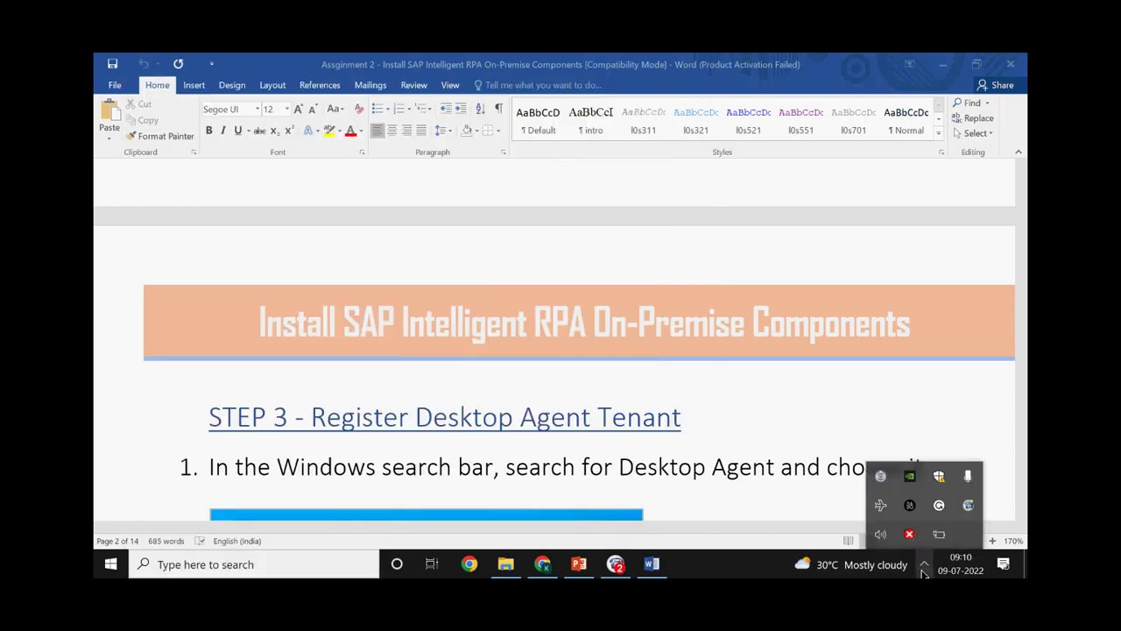
# Open the tray's Desktop Agent, view its registered tenants under the ... menu, then return to Chrome
pyautogui.click(882, 478)
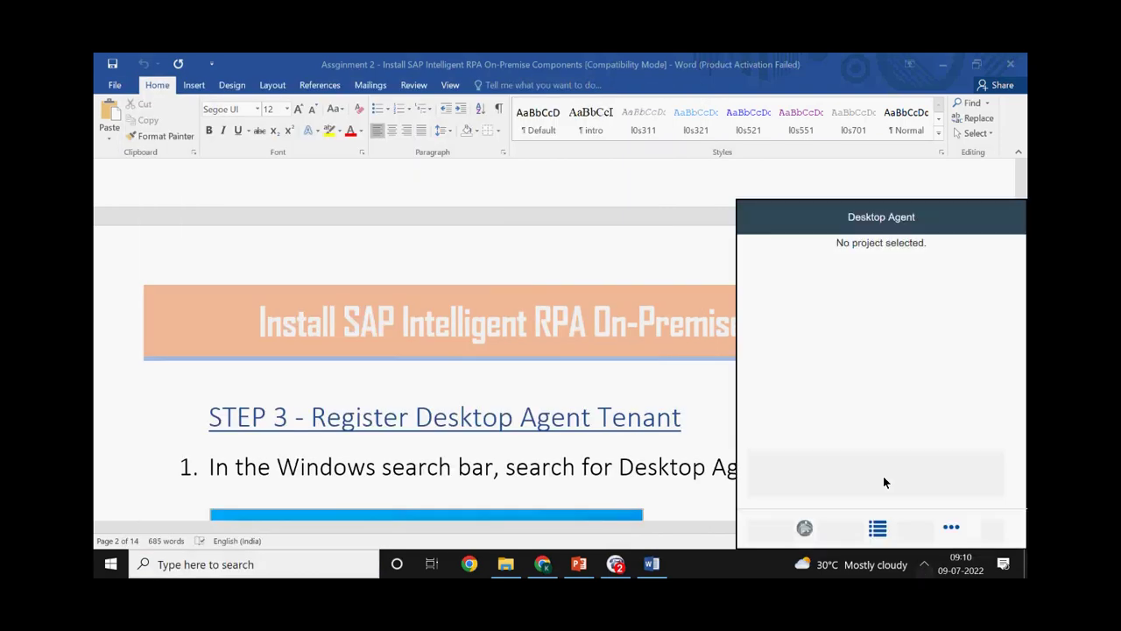
pyautogui.click(804, 527)
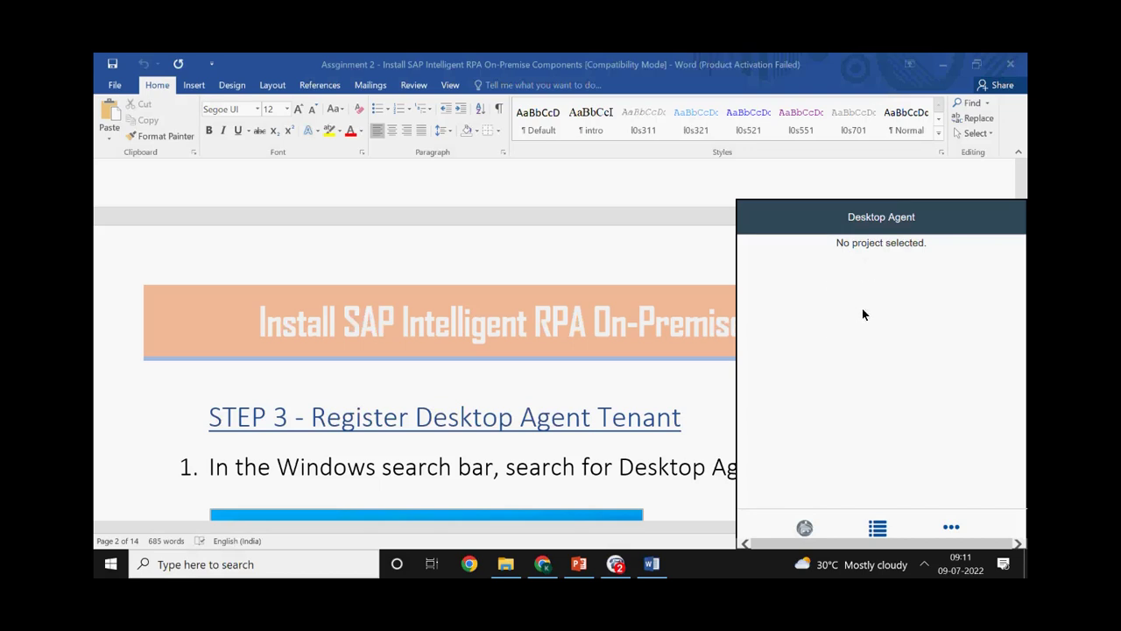
pyautogui.click(948, 527)
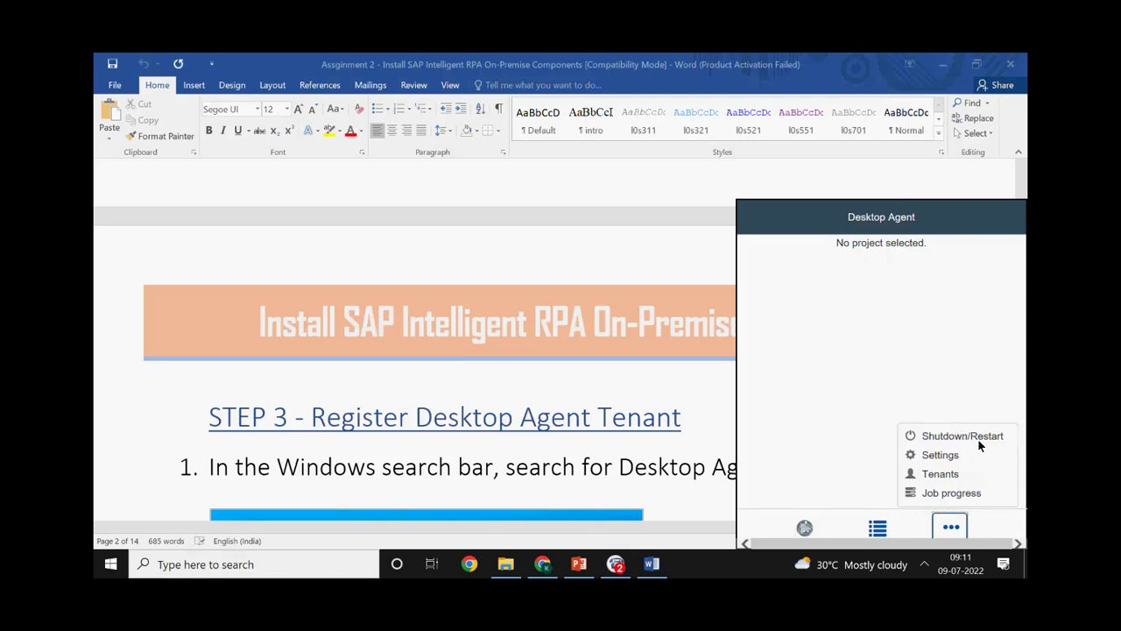
pyautogui.click(941, 473)
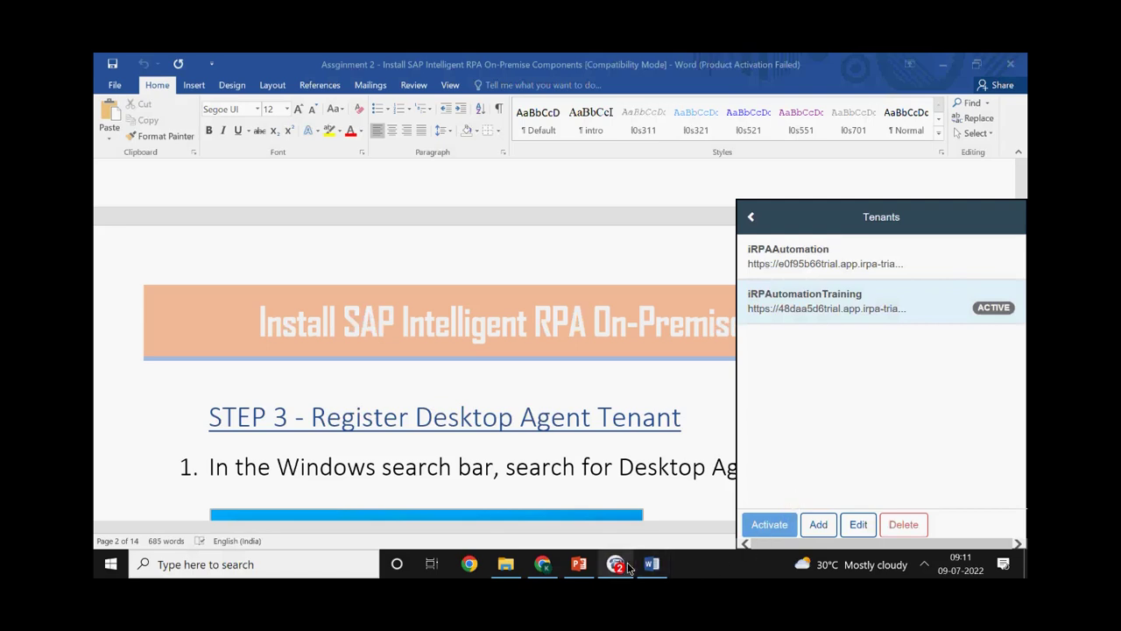
pyautogui.click(543, 564)
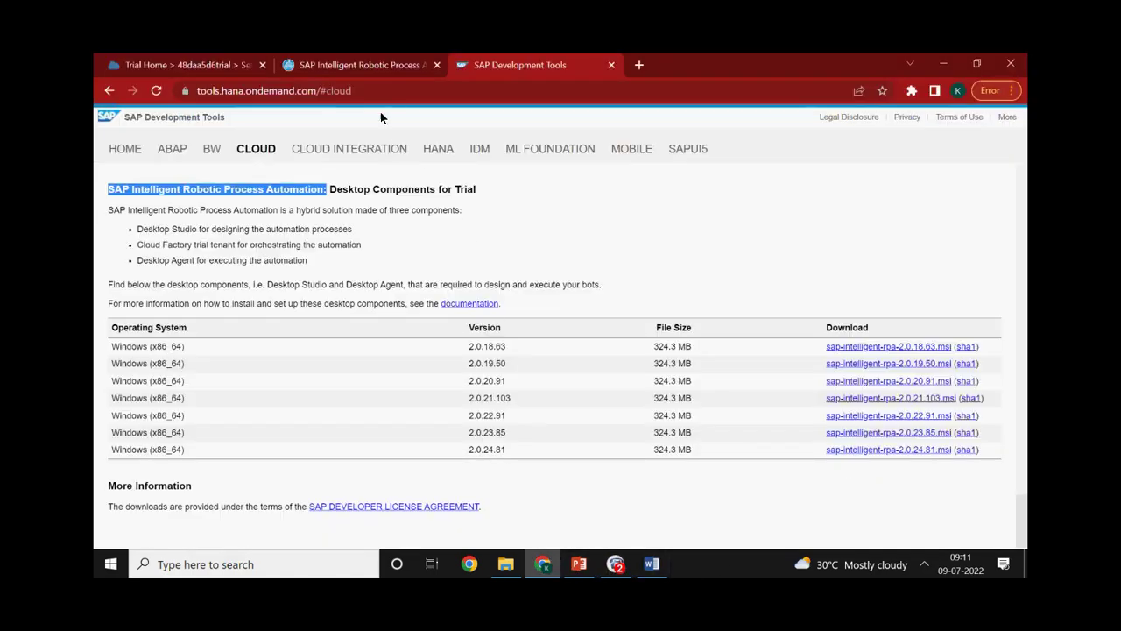
# Switch to the Cloud Factory Packages page and select and copy the tenant's https domain from the address bar
pyautogui.click(351, 65)
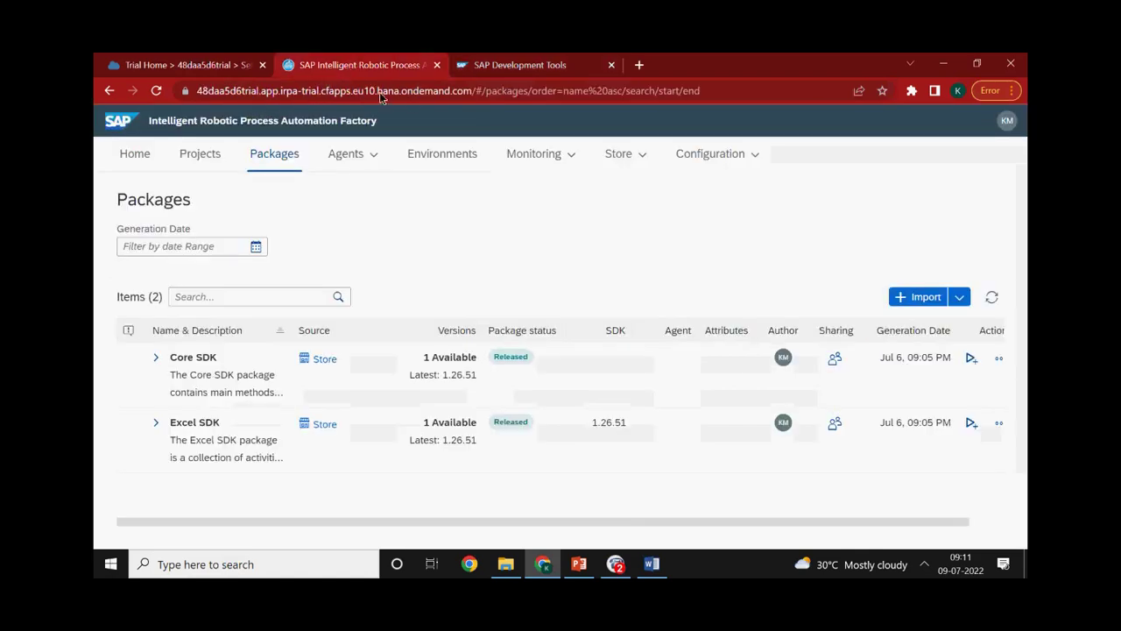
pyautogui.click(454, 92)
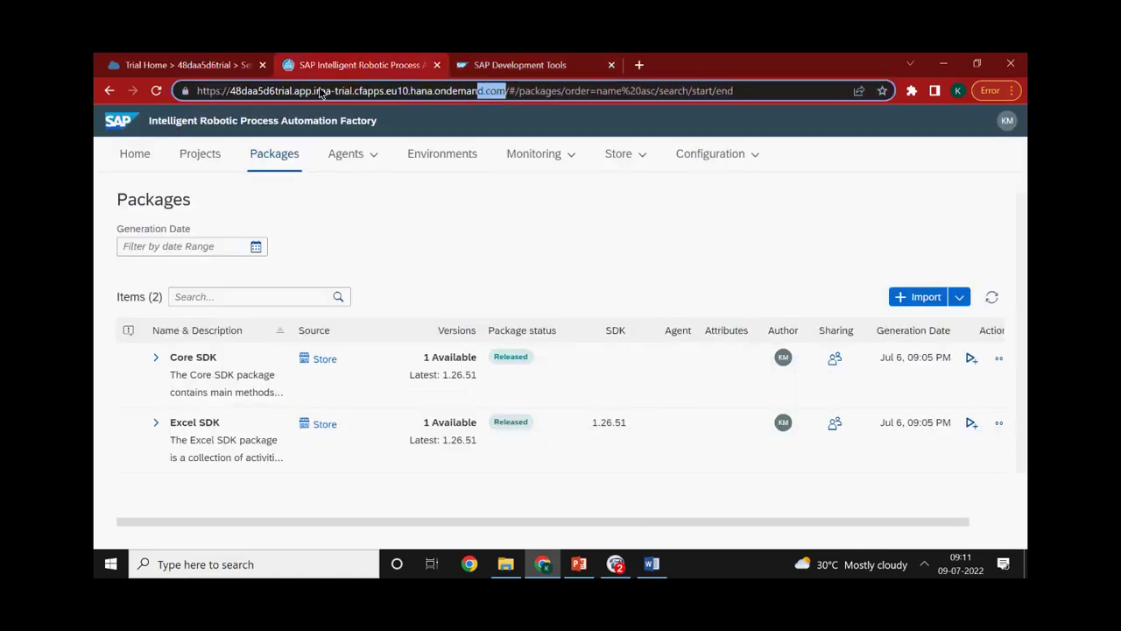
pyautogui.click(181, 125)
pyautogui.moveTo(463, 91); pyautogui.dragTo(189, 99)
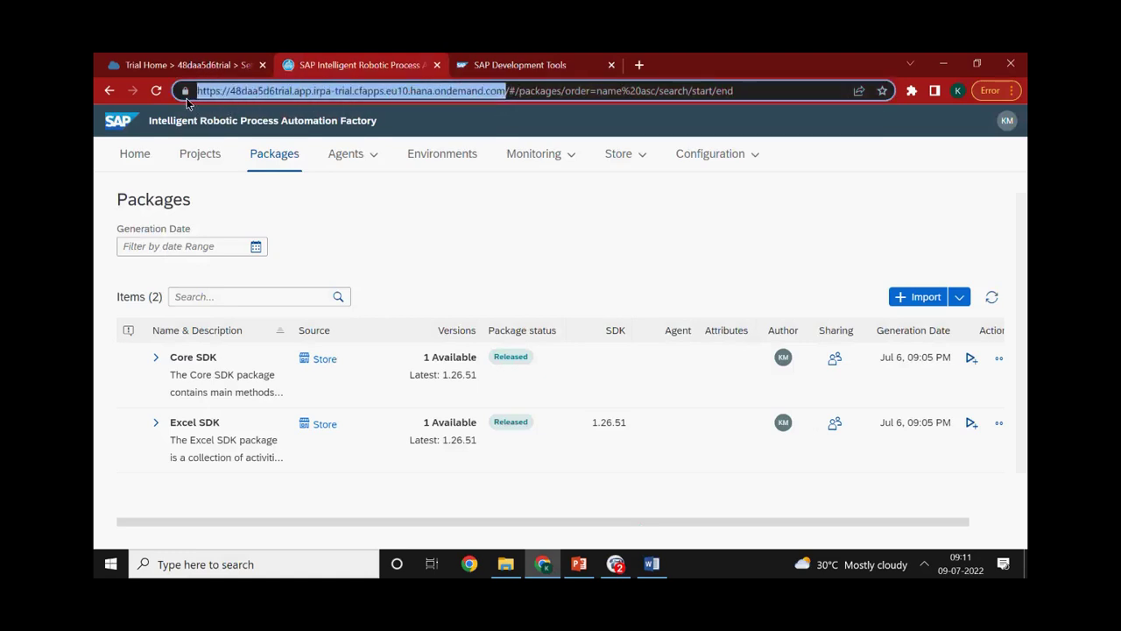
pyautogui.click(442, 124)
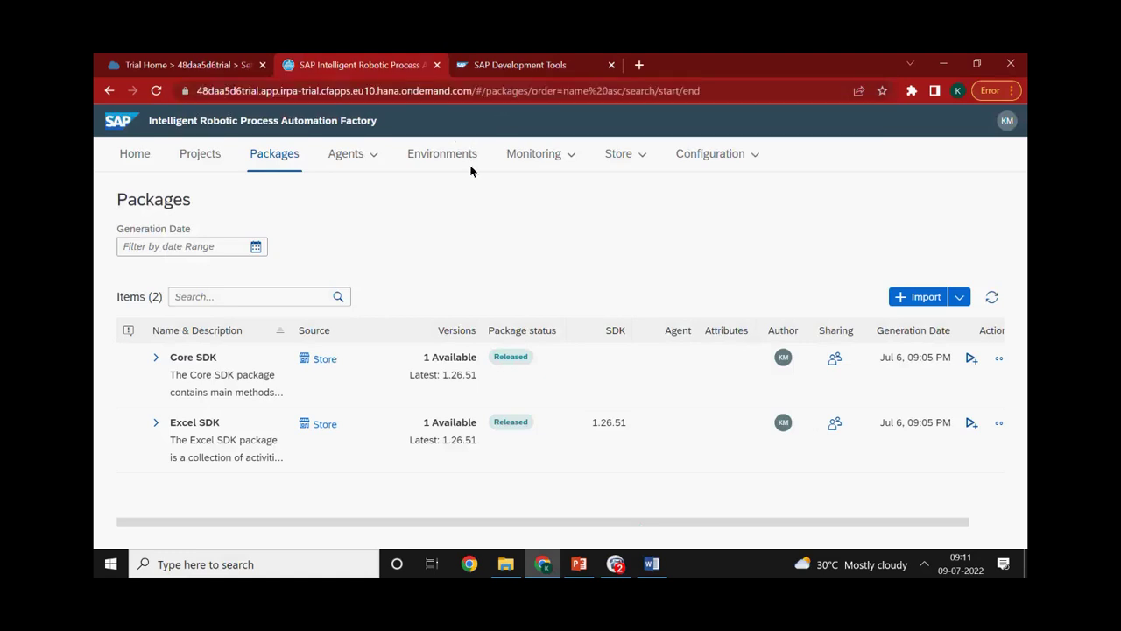
pyautogui.moveTo(473, 92); pyautogui.dragTo(175, 94)
pyautogui.hotkey('ctrl', 'c')
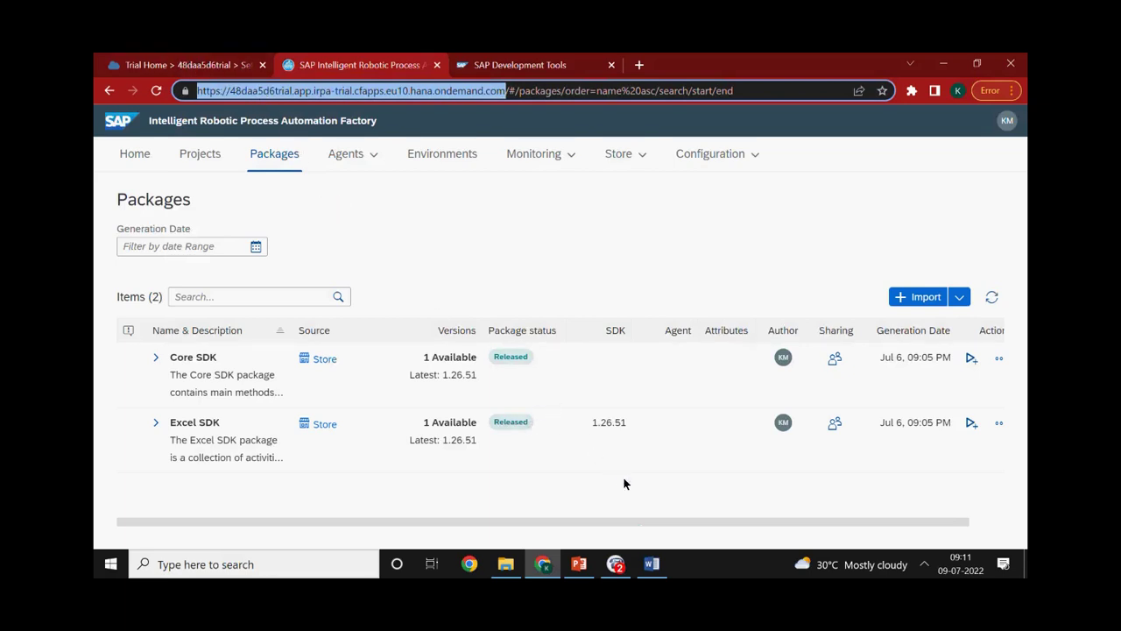
# Reveal the taskbar's hidden background apps, dismissing the news panel that opened
pyautogui.click(924, 564)
pyautogui.click(867, 564)
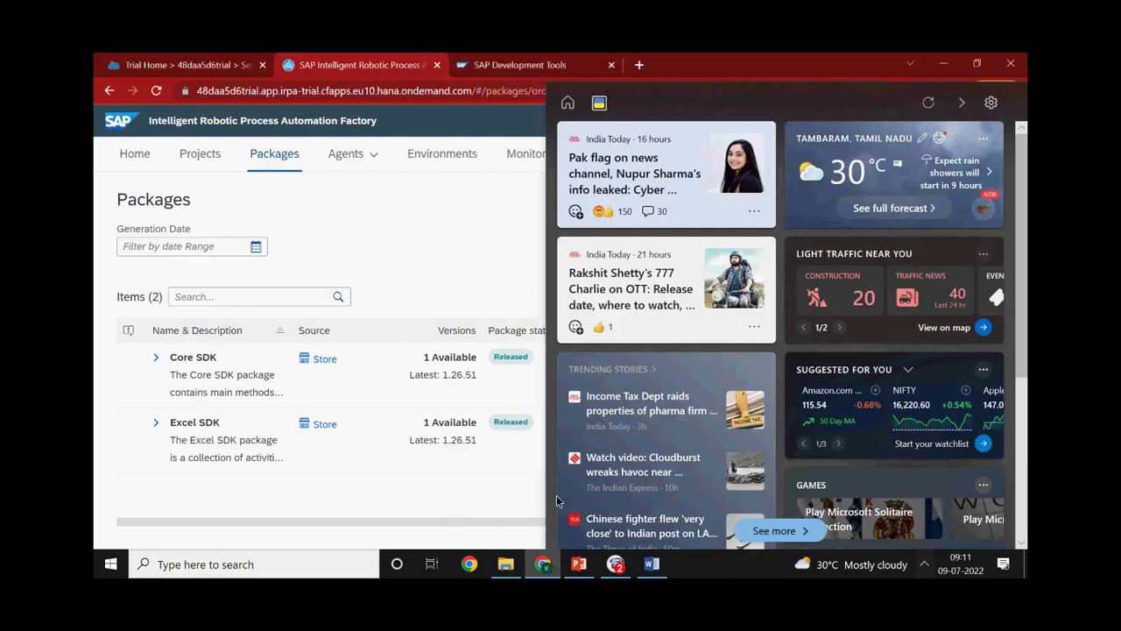
pyautogui.click(924, 564)
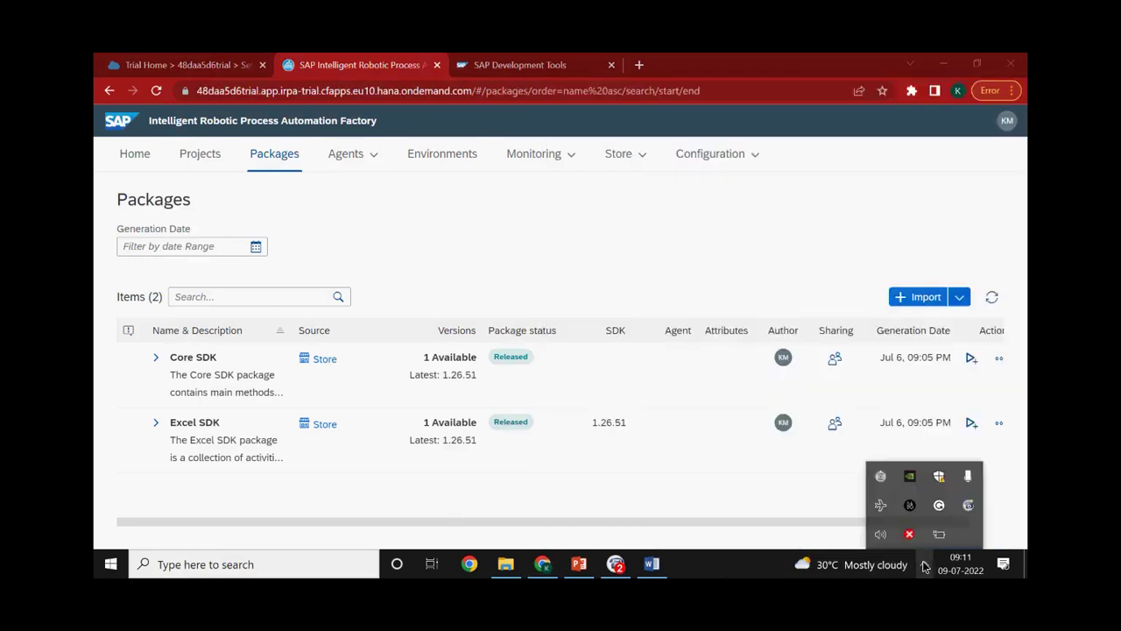
pyautogui.click(880, 476)
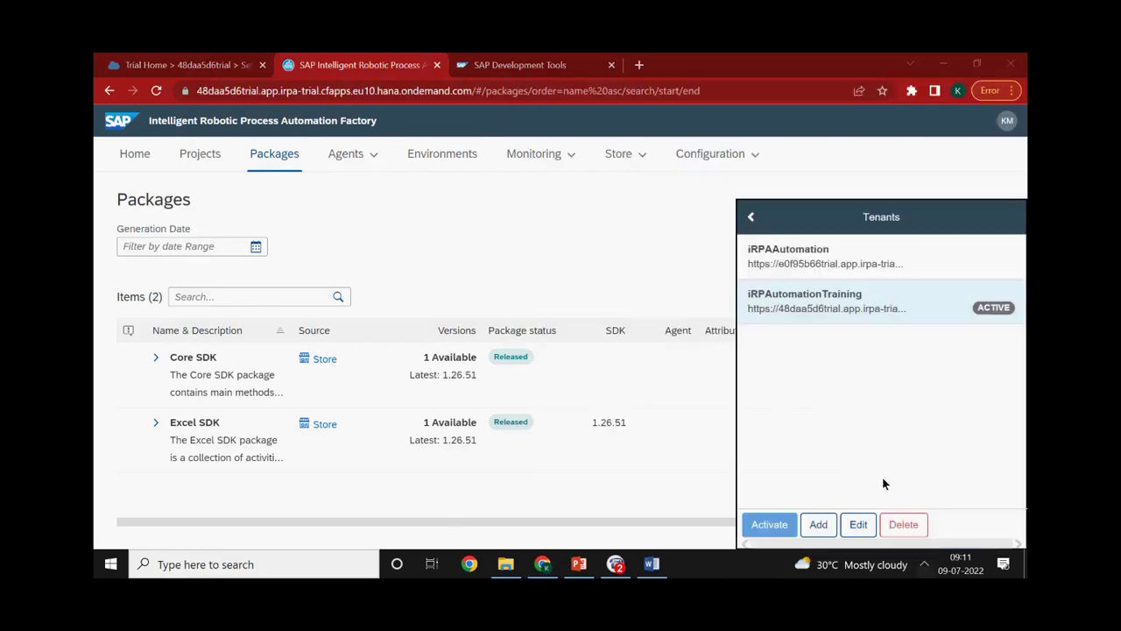
pyautogui.click(822, 525)
pyautogui.click(795, 278)
pyautogui.click(777, 319)
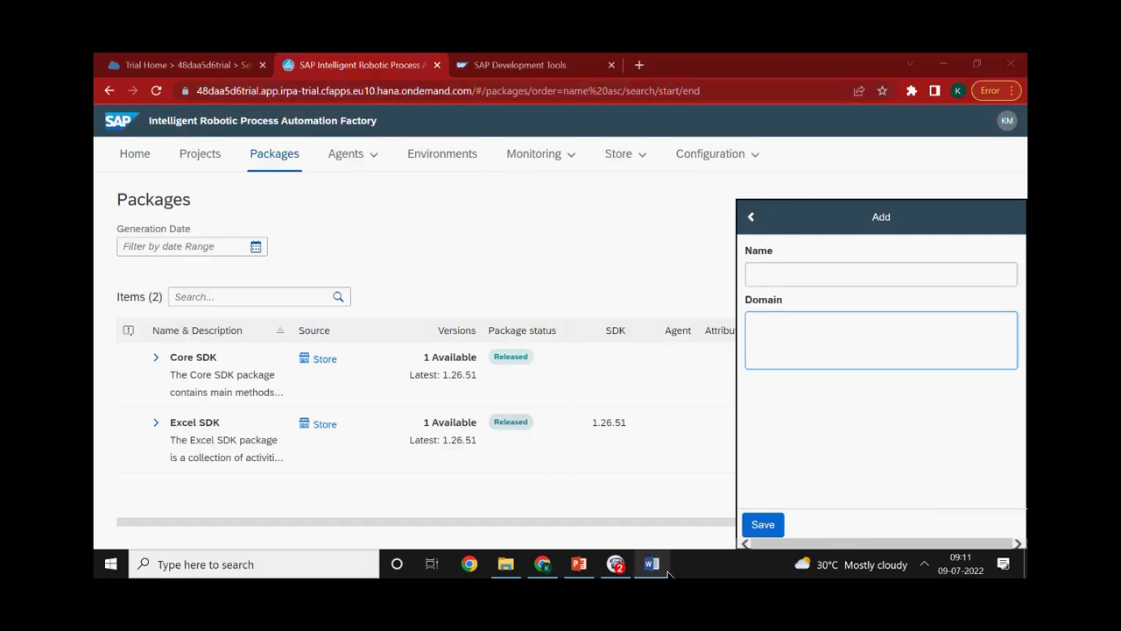
pyautogui.moveTo(651, 564)
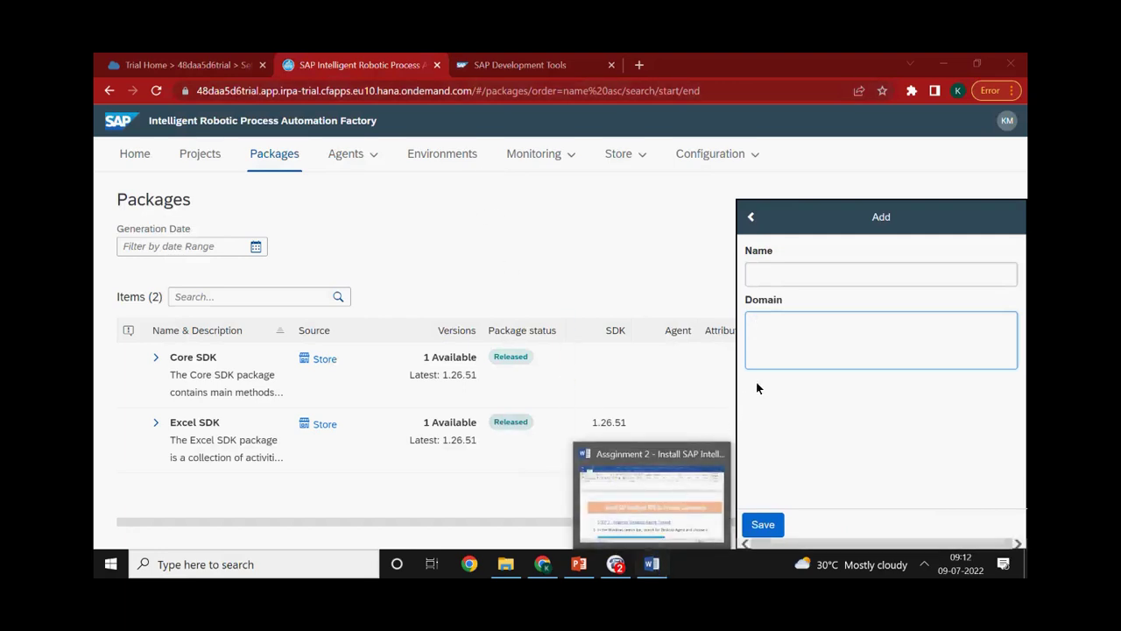
pyautogui.hotkey('ctrl', 'v')
pyautogui.moveTo(755, 323); pyautogui.dragTo(775, 372)
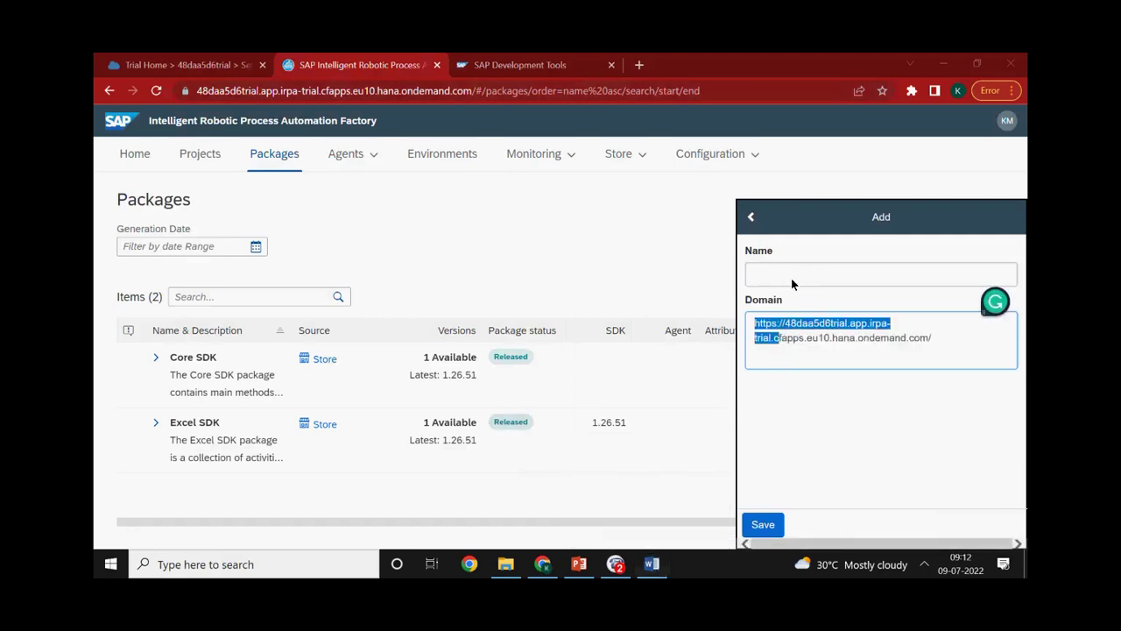
pyautogui.click(751, 218)
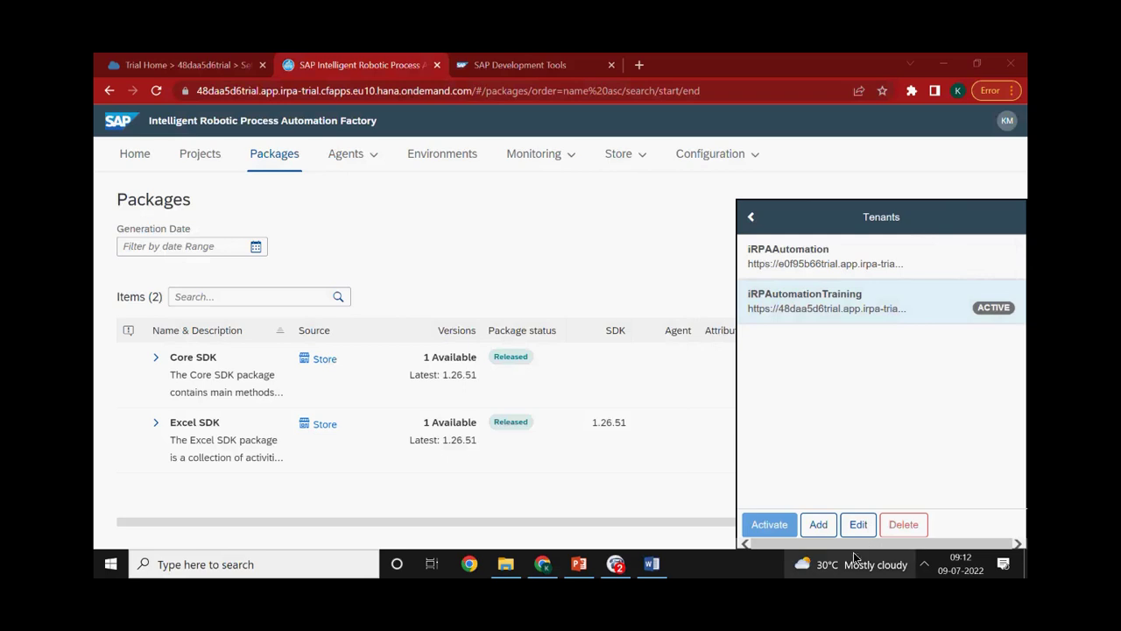
pyautogui.click(924, 565)
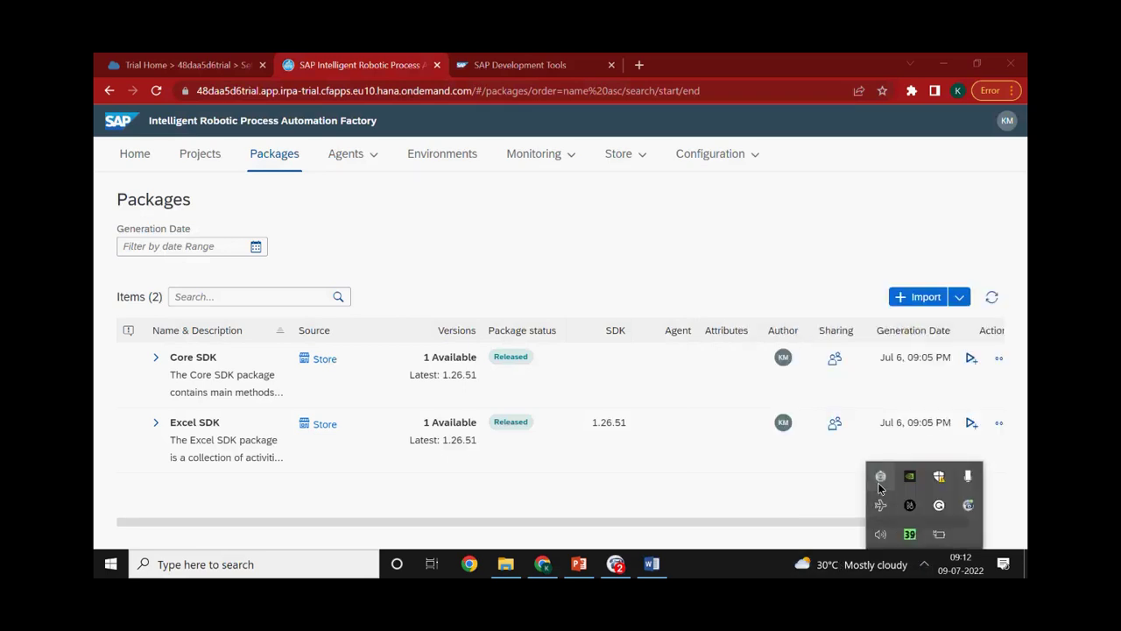
# Return the Desktop Agent to its main view, open its More menu, then bring up the Introduction Slides
pyautogui.click(877, 482)
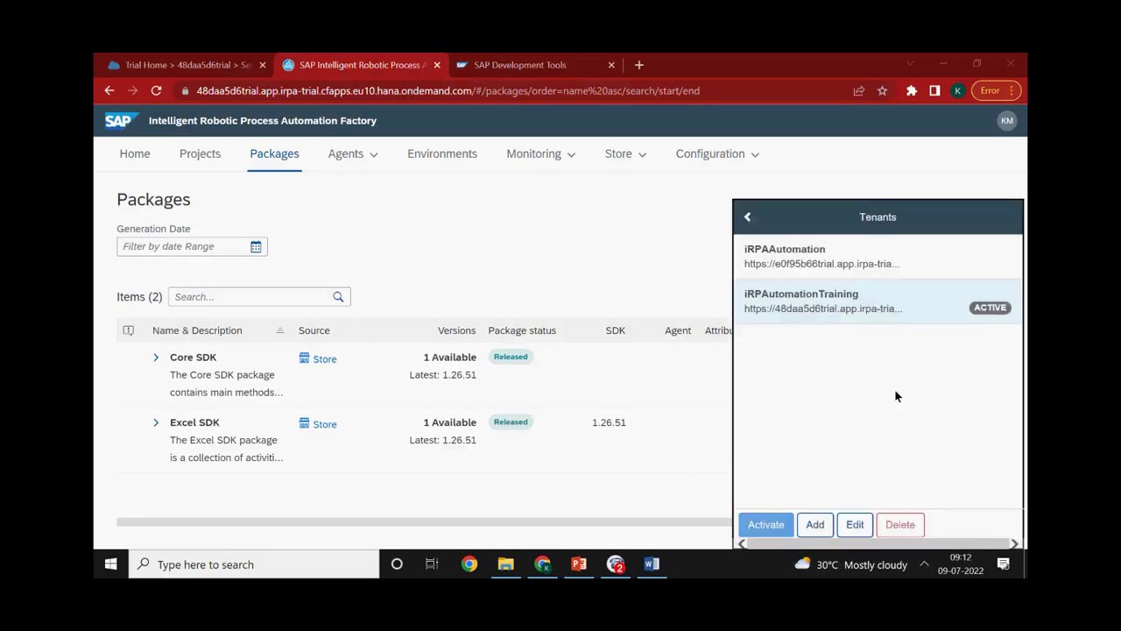
pyautogui.click(747, 216)
pyautogui.click(953, 526)
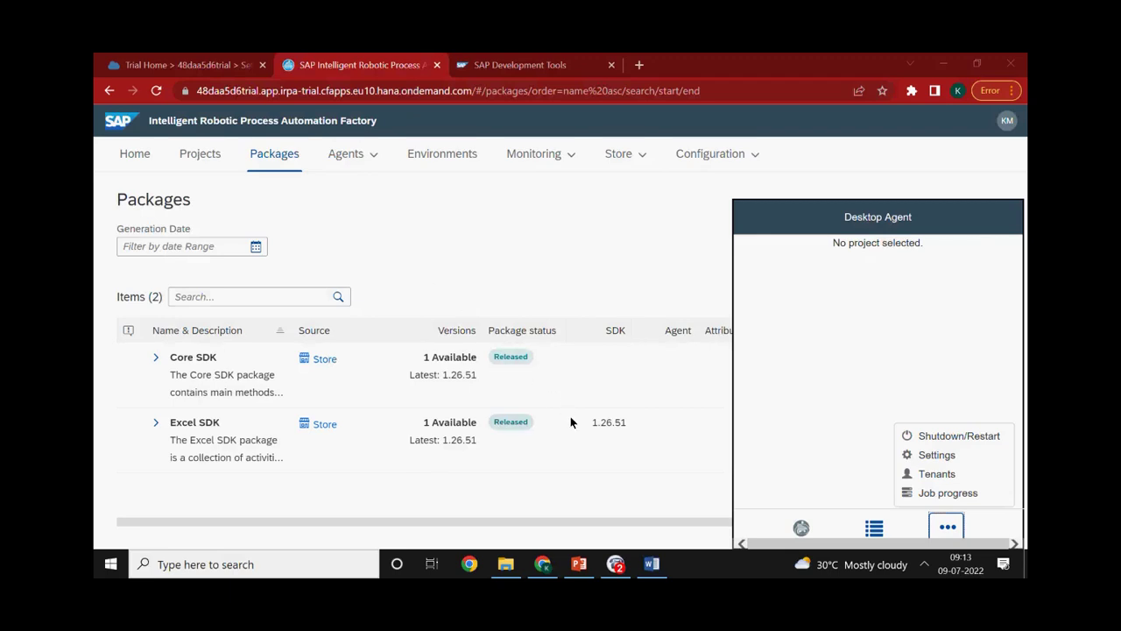
pyautogui.click(579, 564)
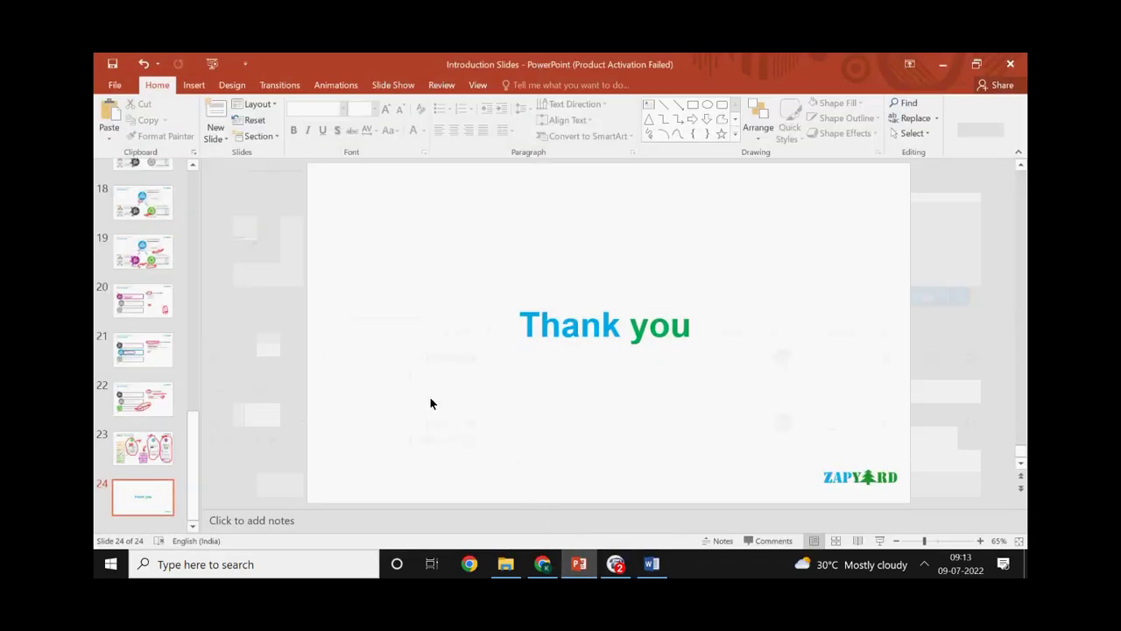
# Show slide 19, Our components, then switch back to the Cloud Factory Packages page in Chrome
pyautogui.scroll(2, 429, 395)
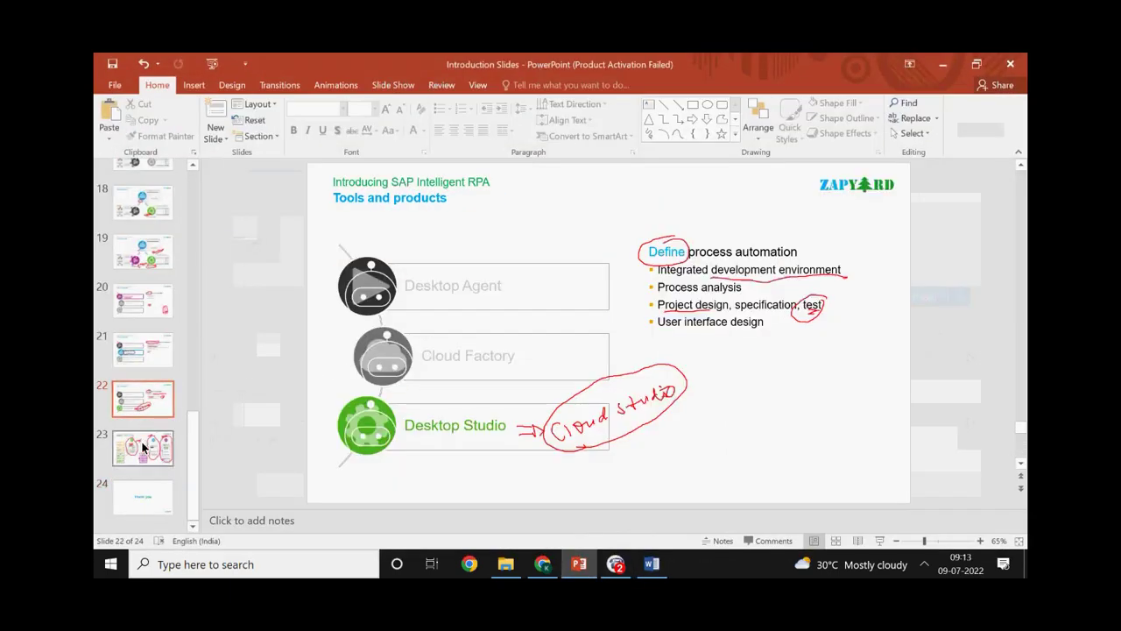
pyautogui.click(143, 256)
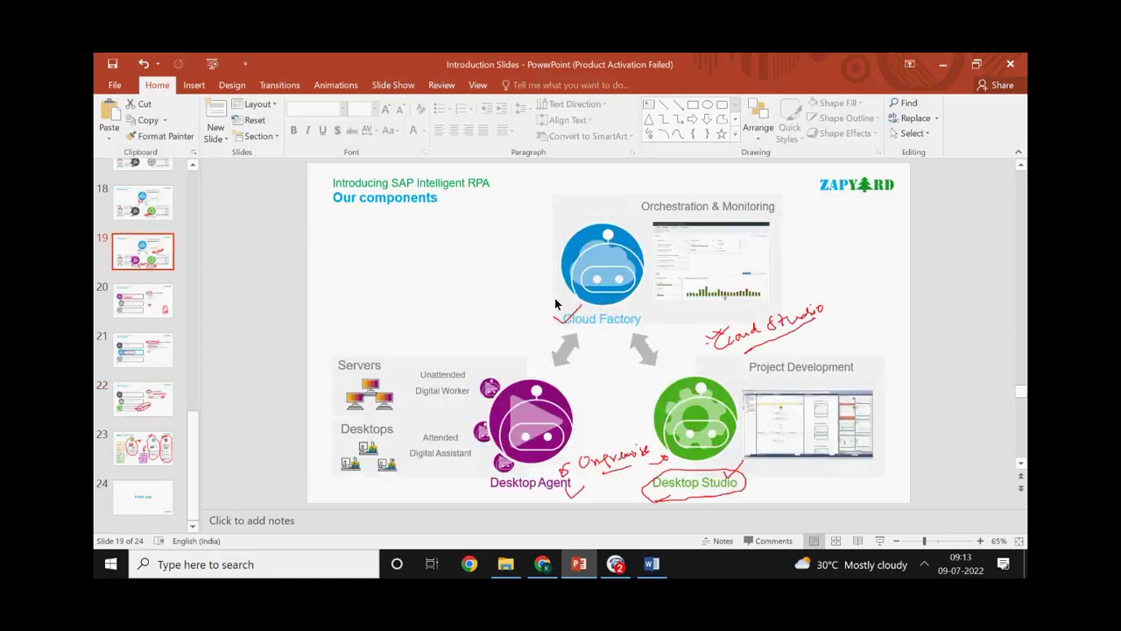
pyautogui.hotkey('alt', 'Tab')
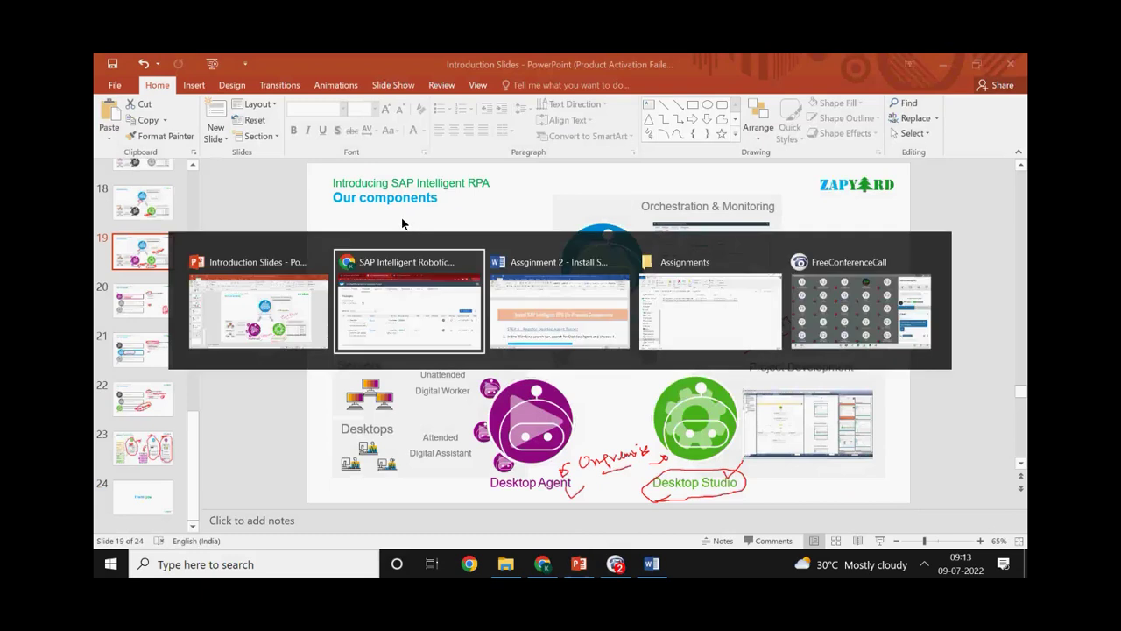
pyautogui.click(407, 312)
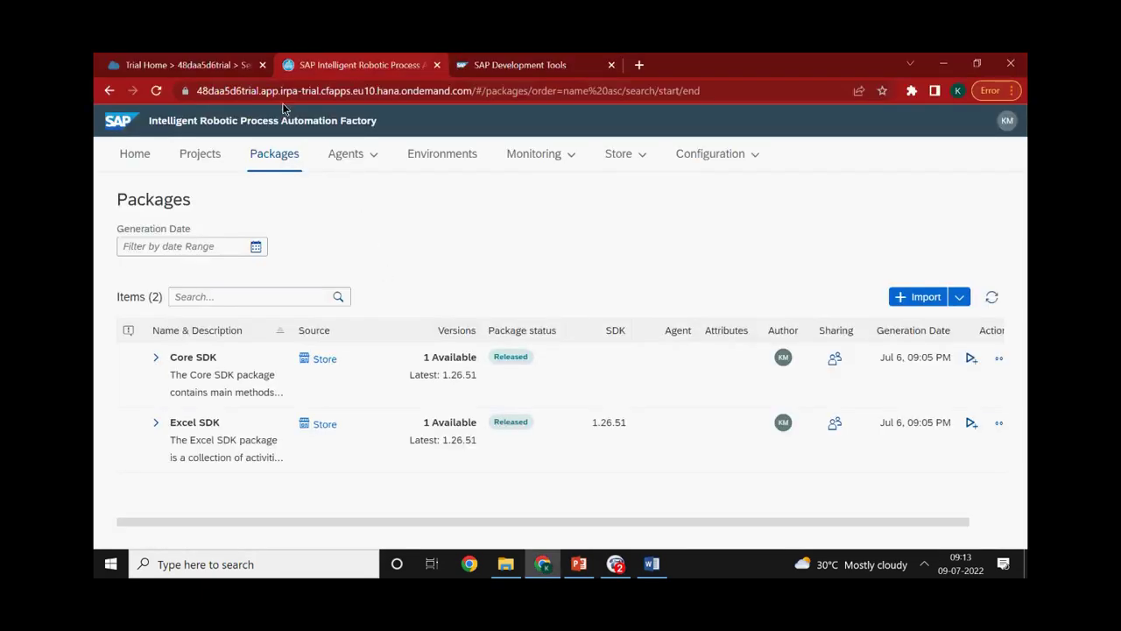
# Browse Cloud Factory's Home, Agents, Packages and Projects pages, ending back on Home
pyautogui.click(150, 157)
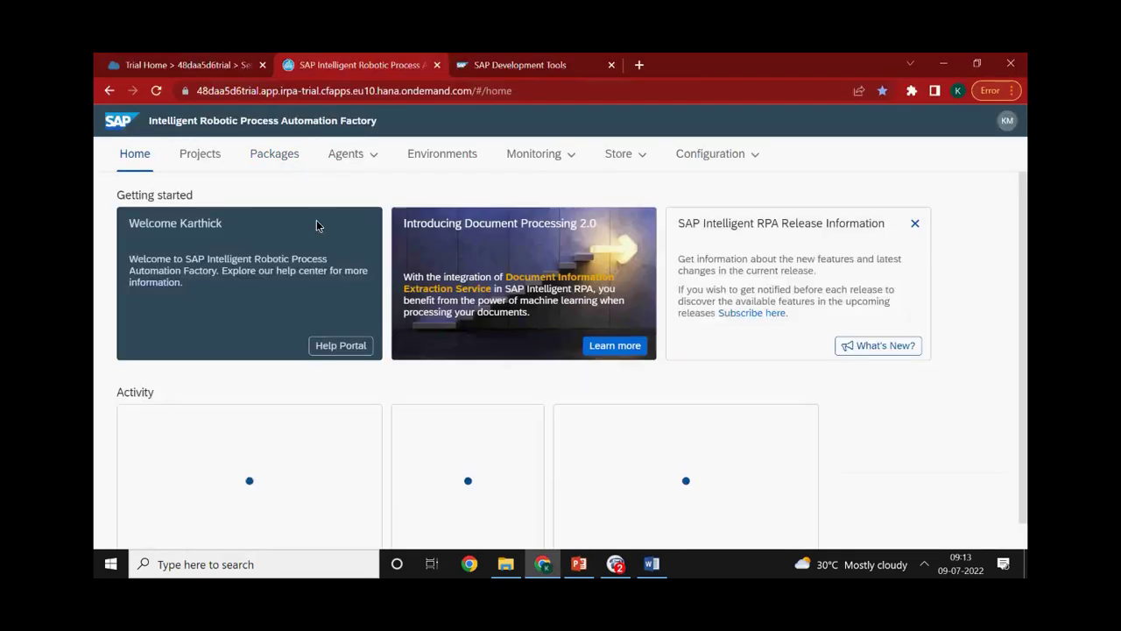
pyautogui.scroll(-1, 466, 350)
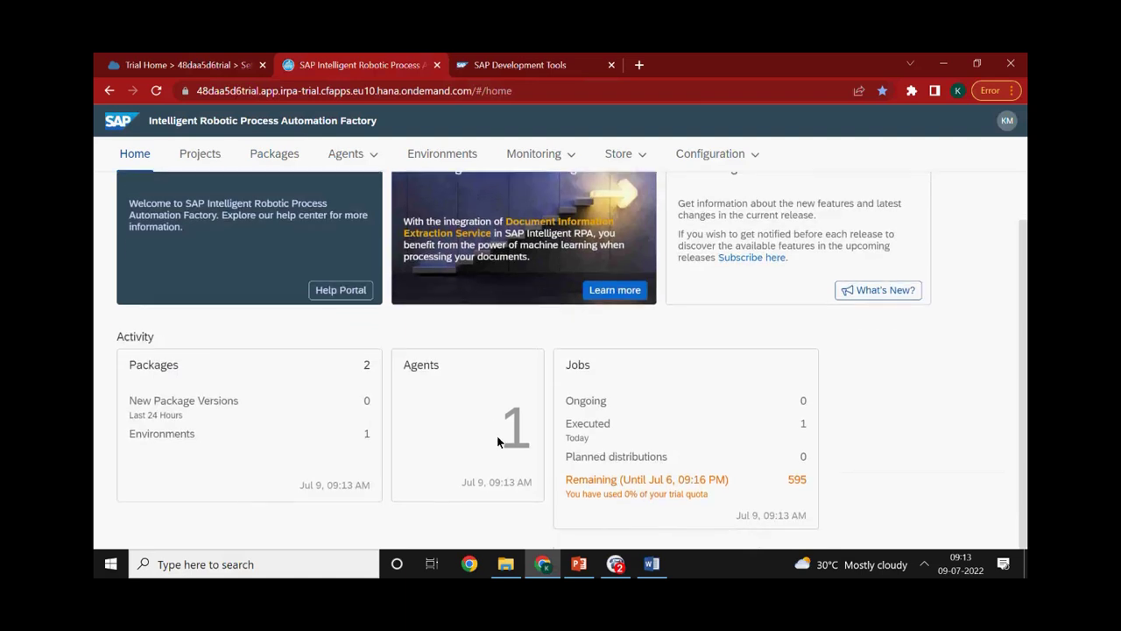
pyautogui.click(507, 438)
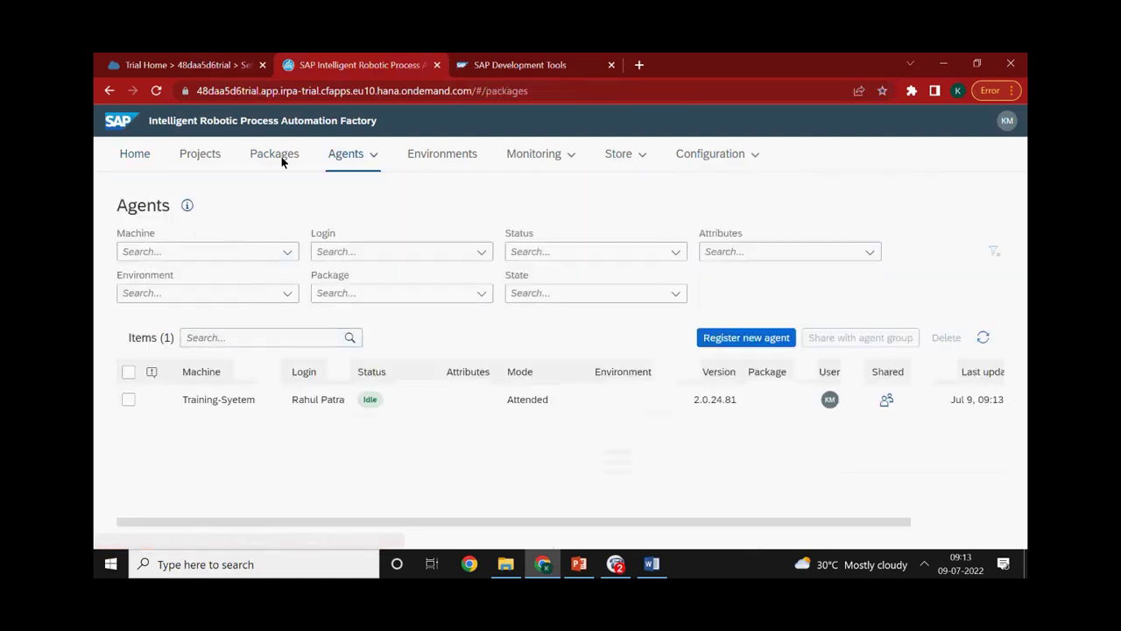
pyautogui.click(282, 159)
pyautogui.click(203, 159)
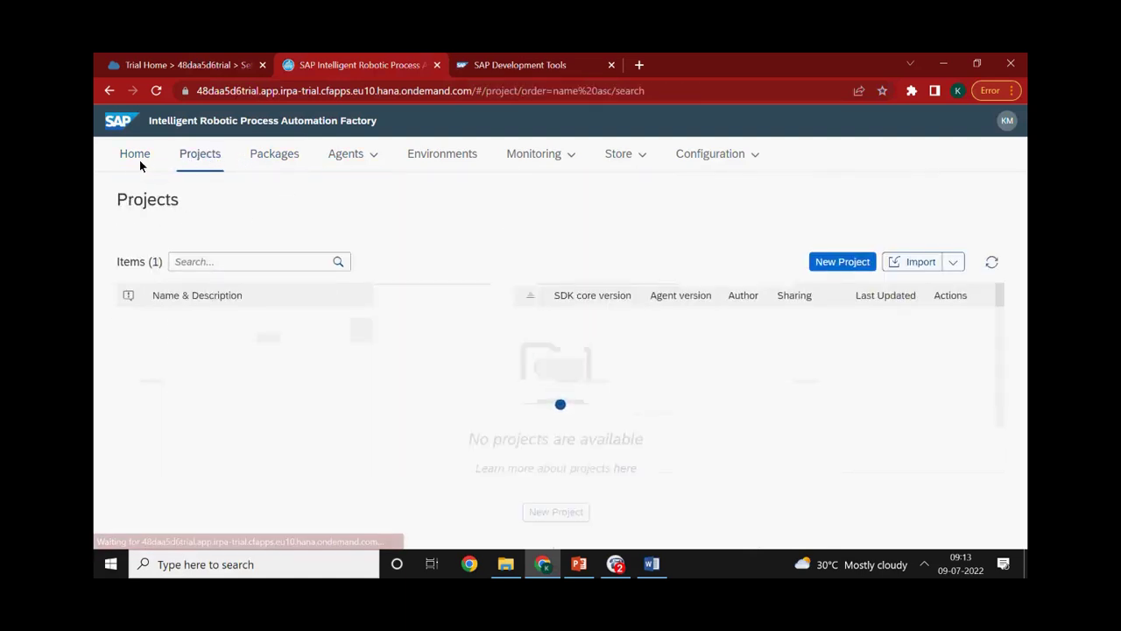
pyautogui.click(137, 159)
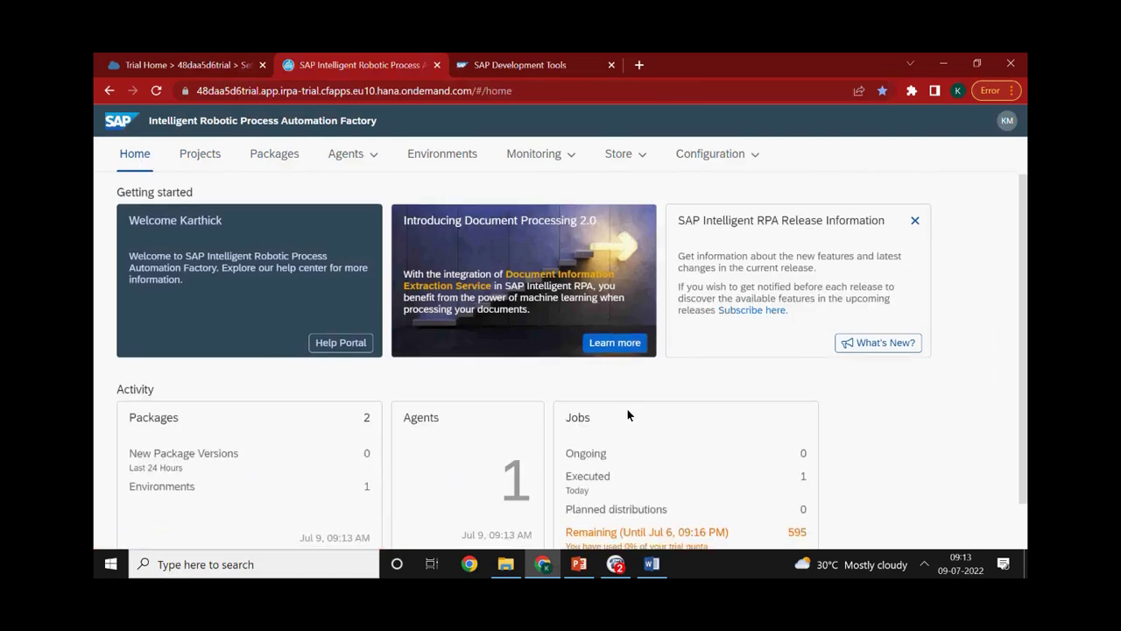
pyautogui.scroll(-1, 613, 410)
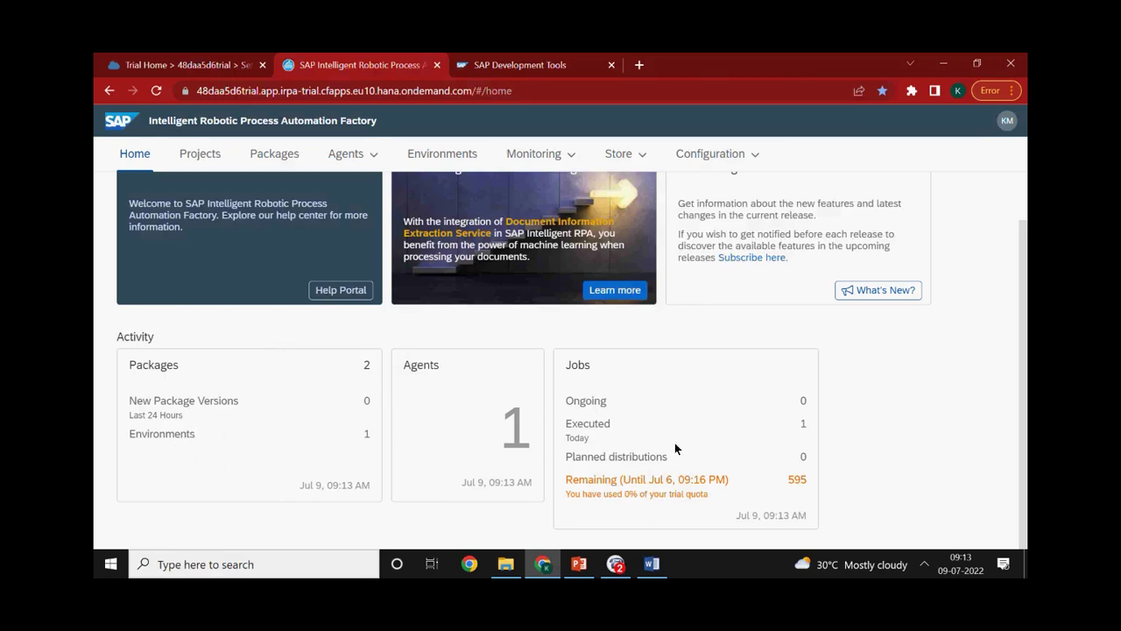
# Glance at the PowerPoint slides, return to Cloud Factory, and open the Desktop Agent panel from the tray
pyautogui.press('Tab')
pyautogui.hotkey('alt', 'Tab')
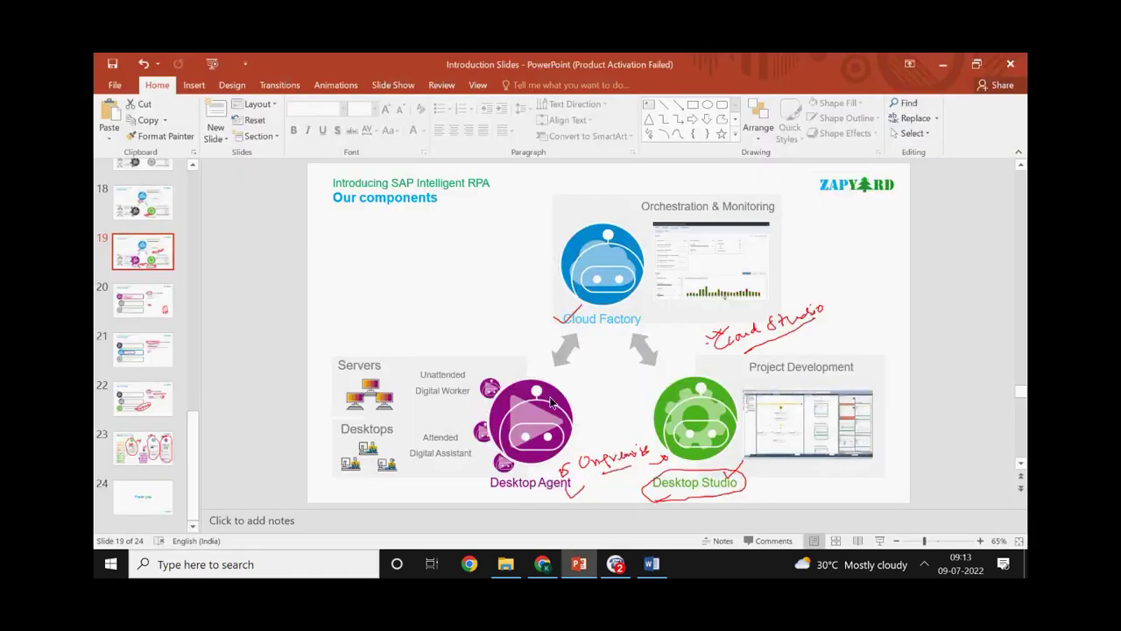
pyautogui.hotkey('alt', 'Tab')
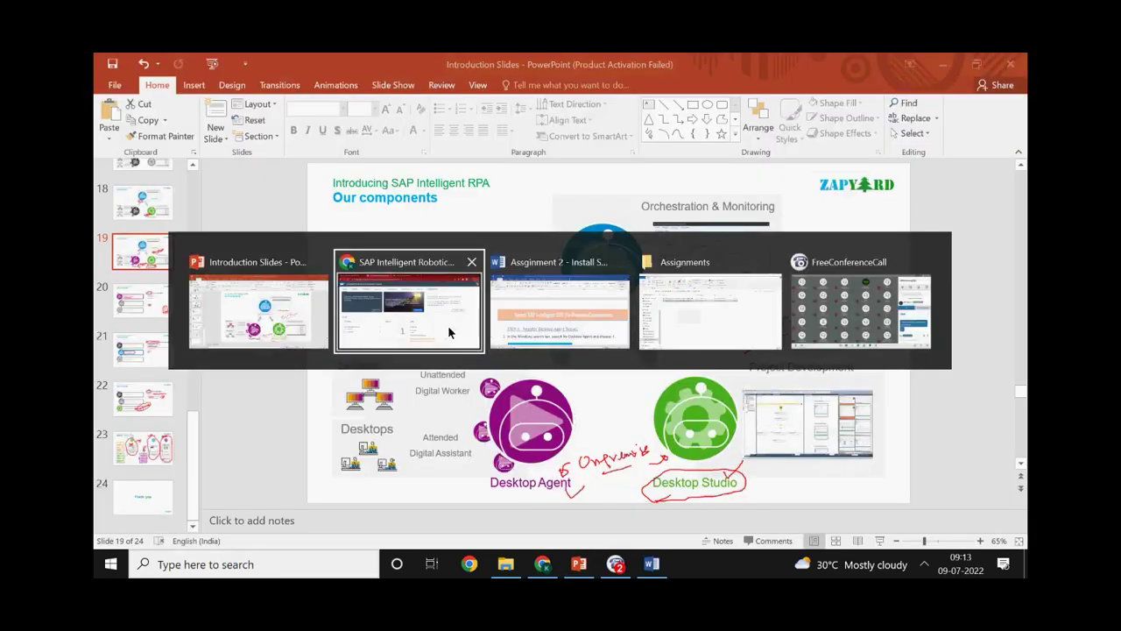
pyautogui.click(448, 330)
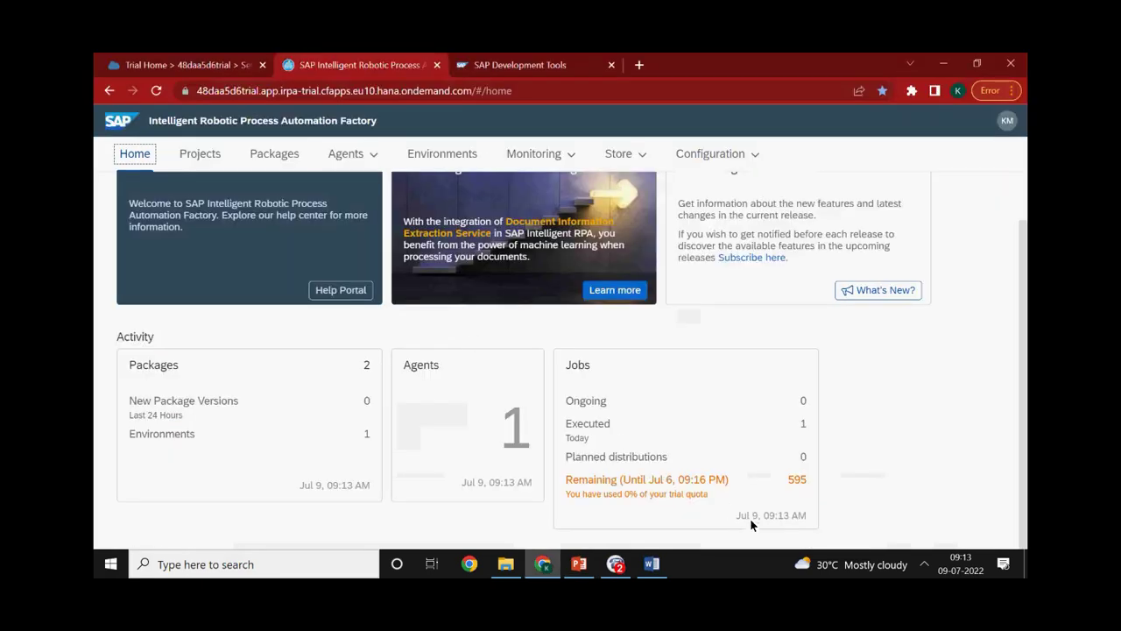
pyautogui.click(922, 566)
pyautogui.click(885, 479)
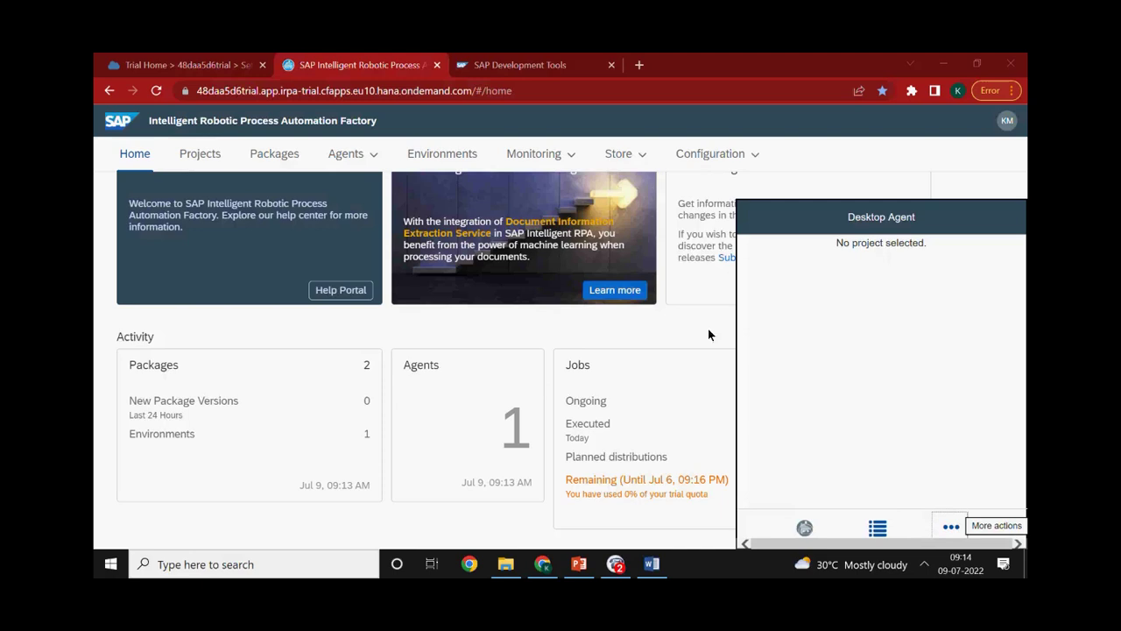
# Flip to the introduction slides and back, then open the Cloud Factory Projects list
pyautogui.hotkey('alt', 'Tab')
pyautogui.click(445, 333)
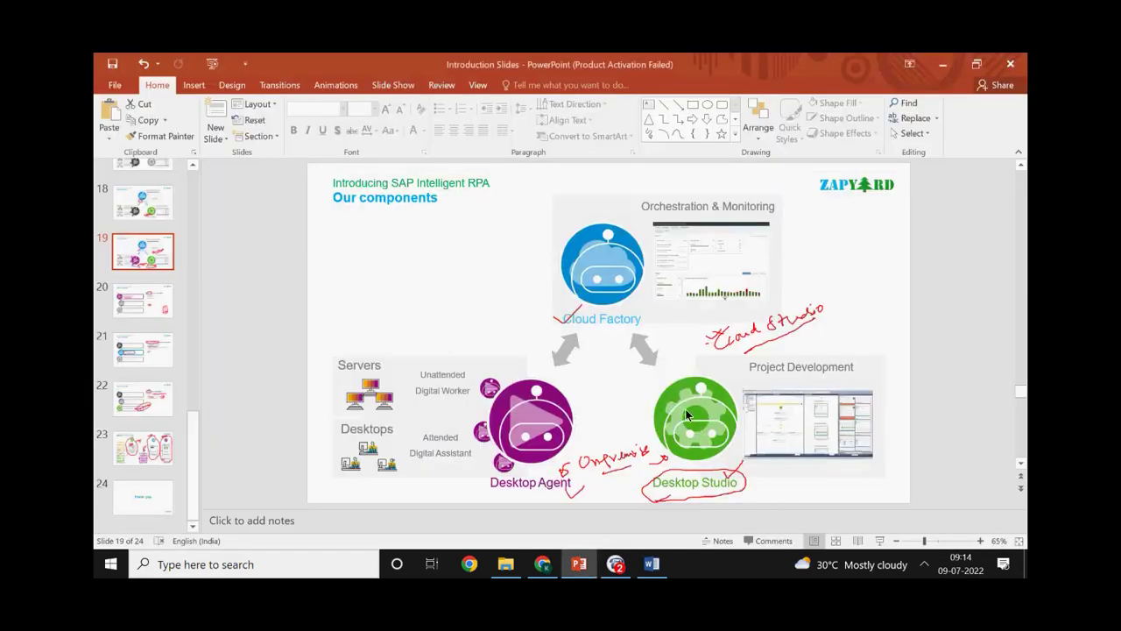
pyautogui.hotkey('alt', 'Tab')
pyautogui.click(423, 322)
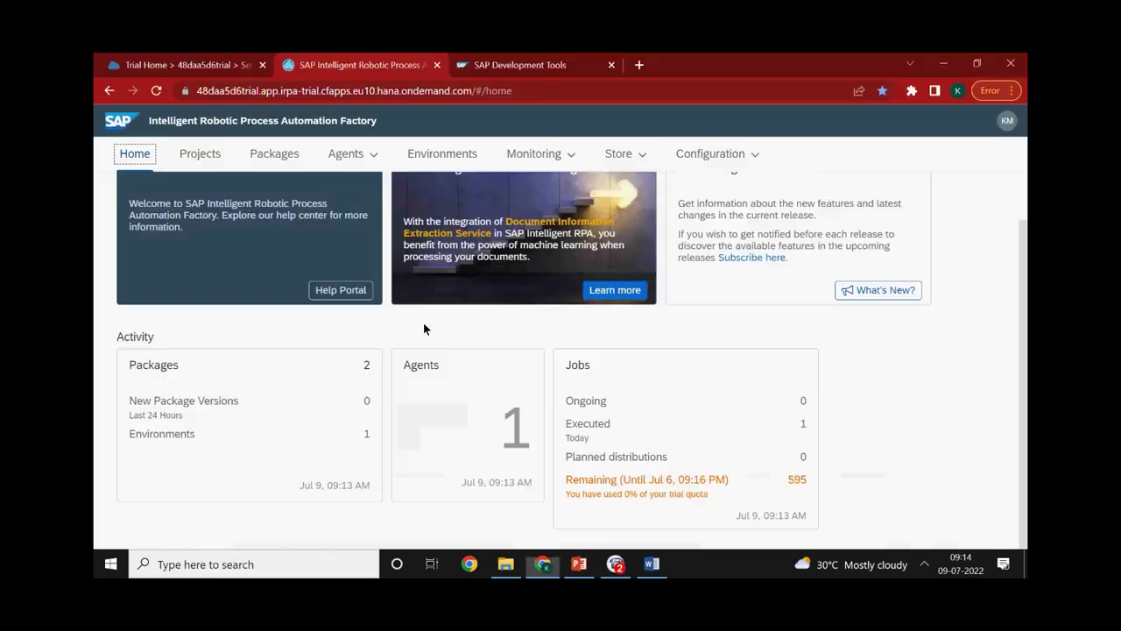
pyautogui.click(207, 152)
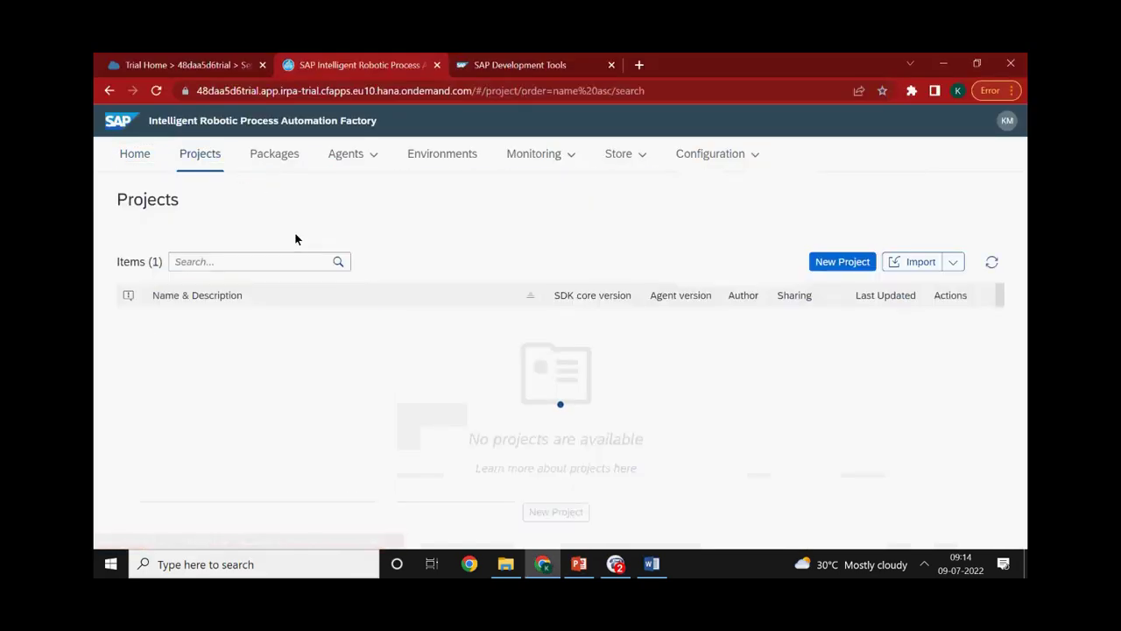
# Open the Hello World project, expand its Automations list, and look through the Artifacts panel
pyautogui.click(254, 330)
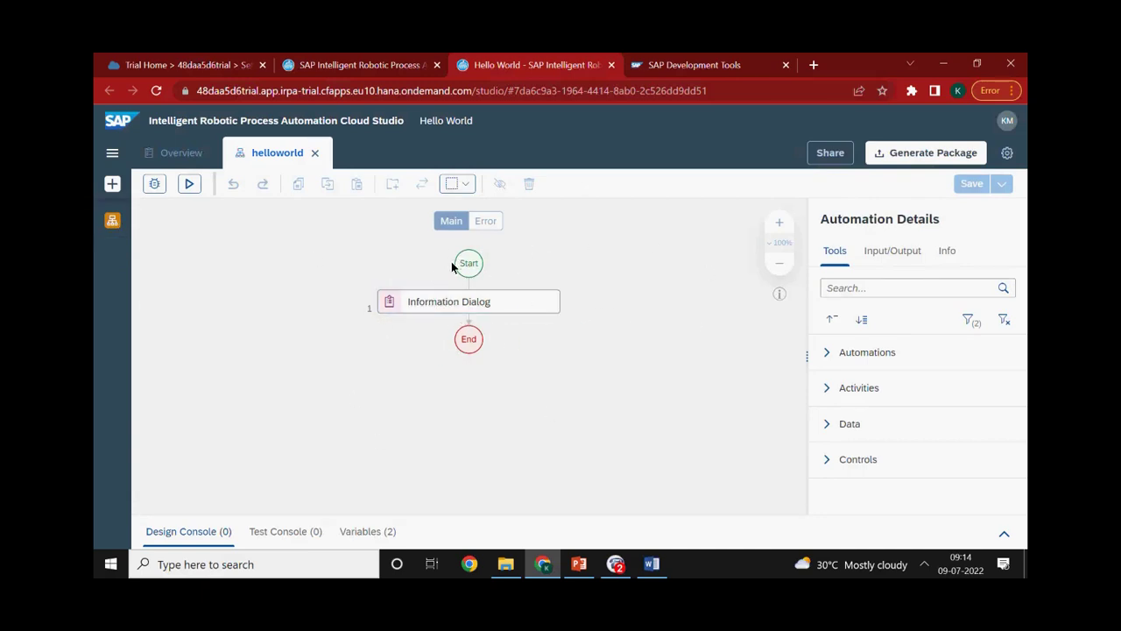
pyautogui.click(826, 353)
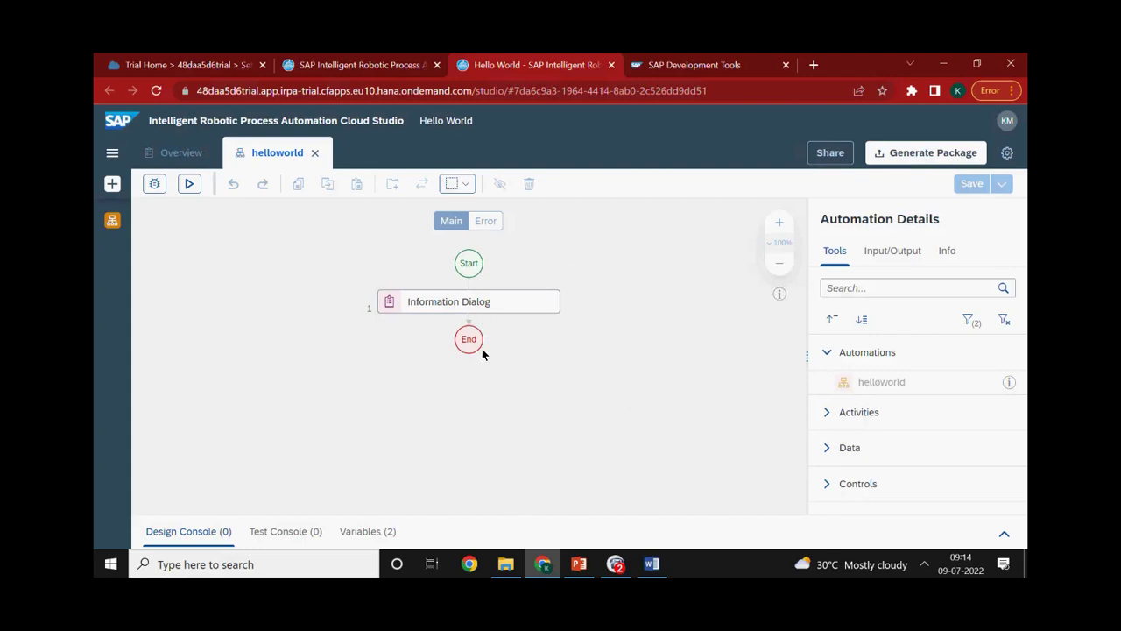
pyautogui.click(118, 156)
pyautogui.click(178, 161)
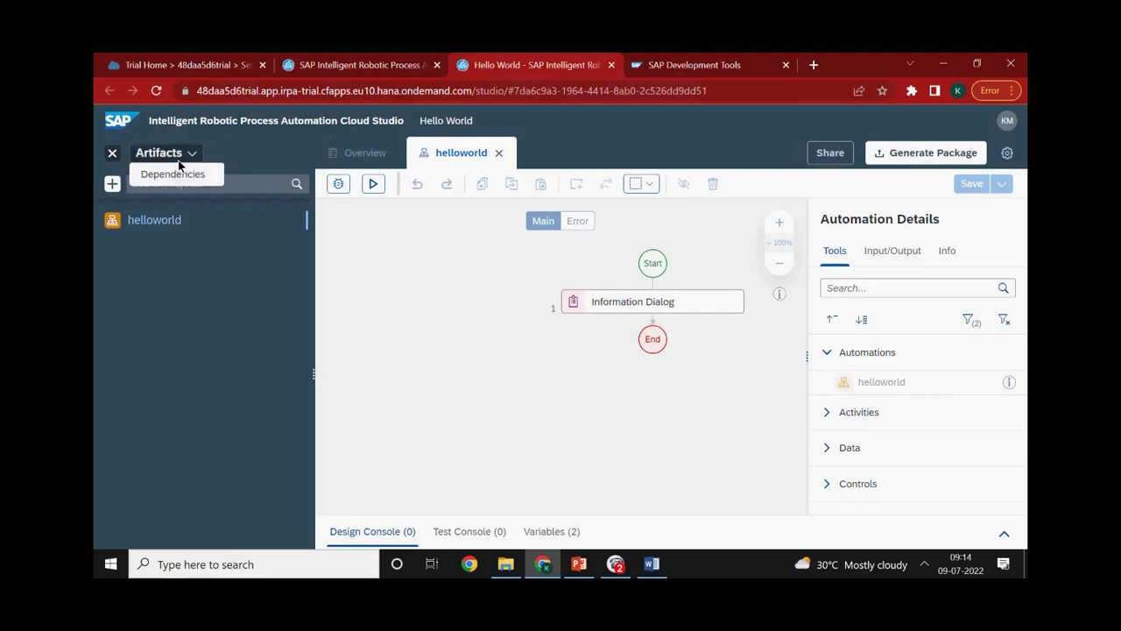
pyautogui.click(112, 155)
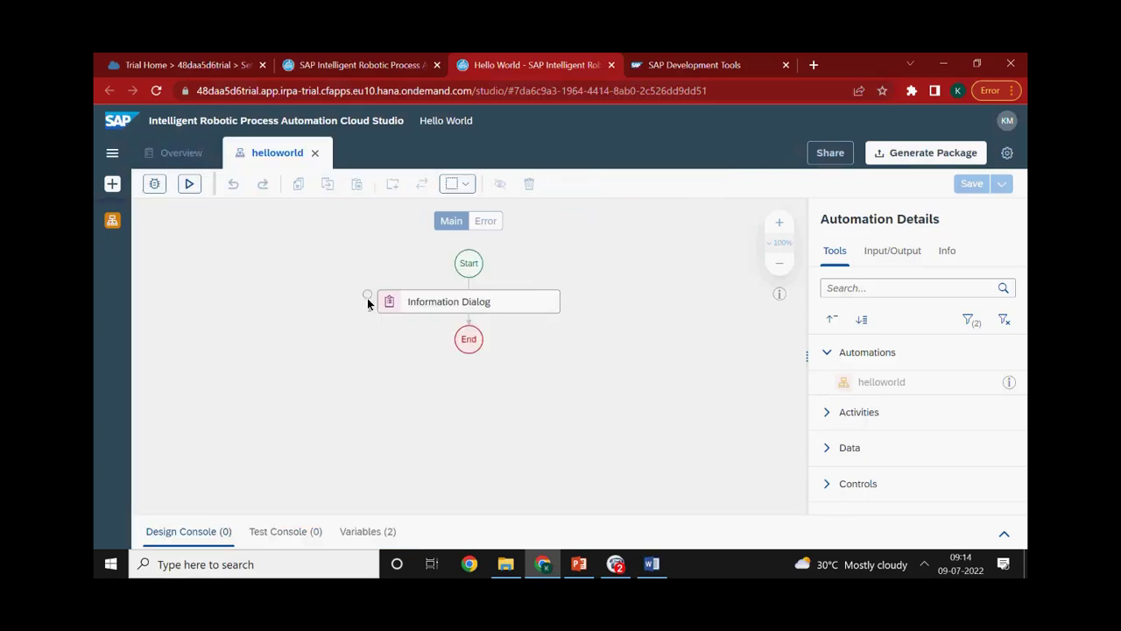
# Launch Desktop Studio by searching Windows for 'Des' and bring its window forward
pyautogui.press('super')
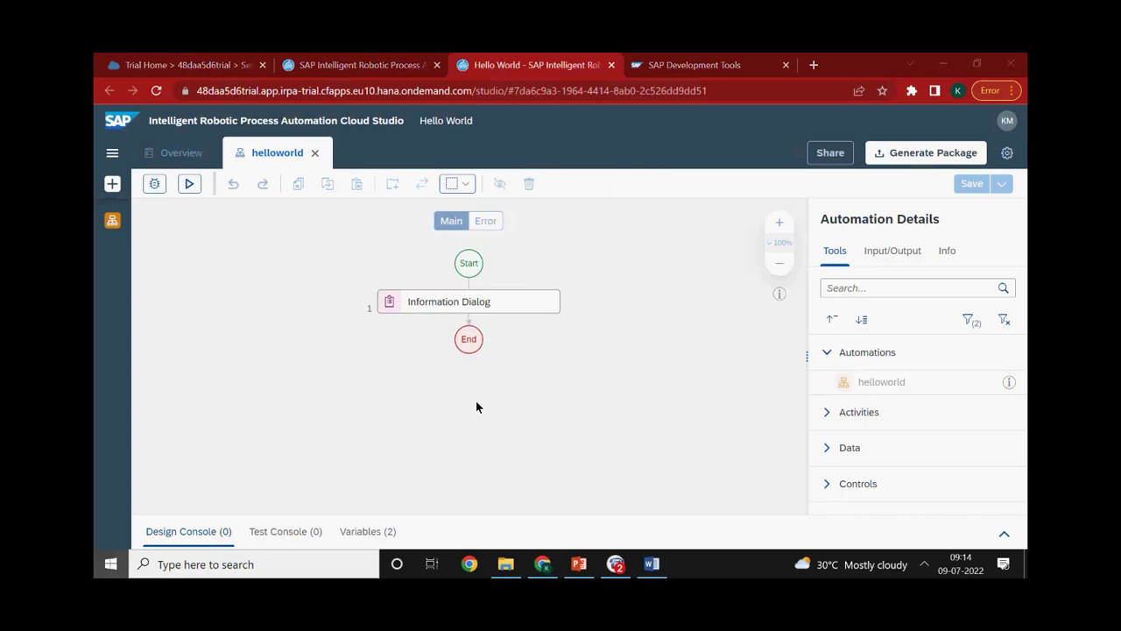
pyautogui.write('Des')
pyautogui.click(215, 226)
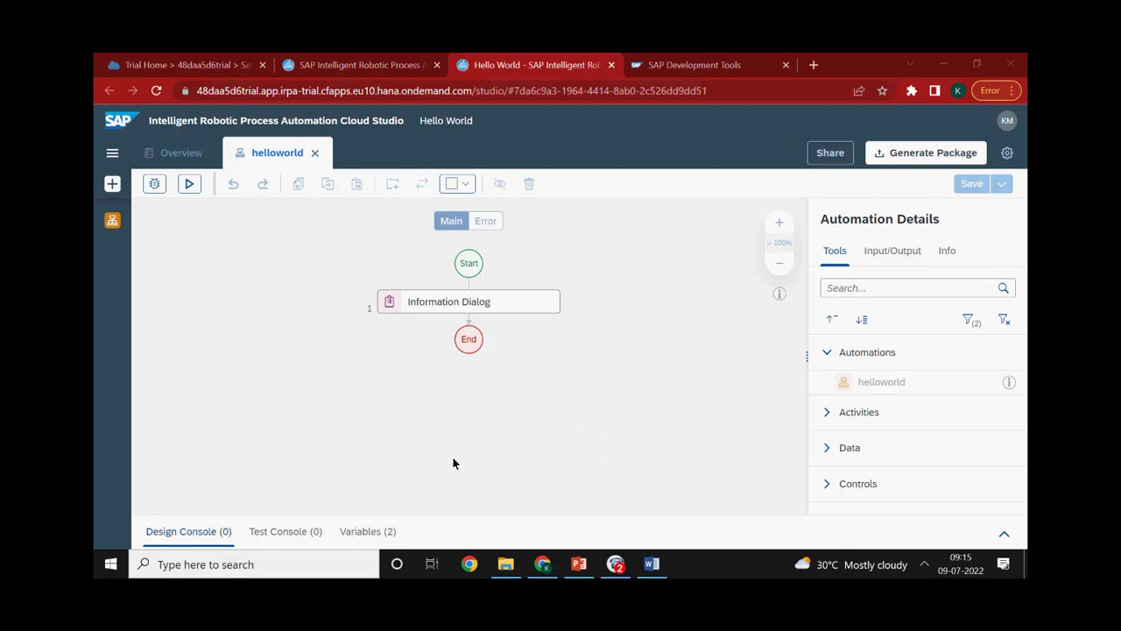
pyautogui.click(615, 563)
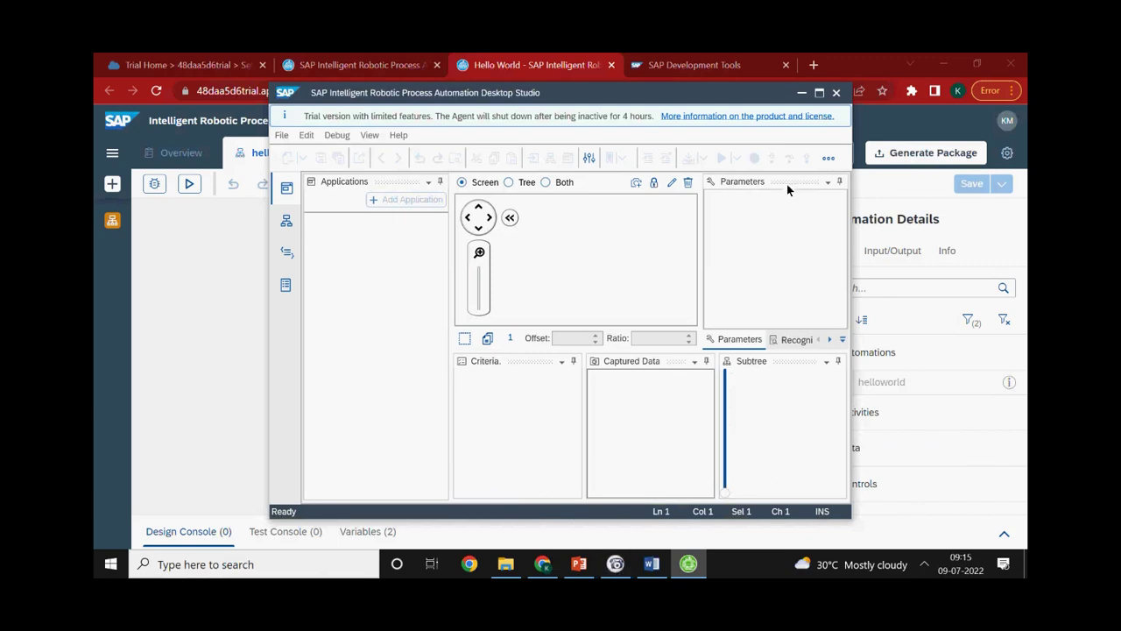
# Maximize Desktop Studio and preview the New Project template list, then cancel without creating a project
pyautogui.click(819, 92)
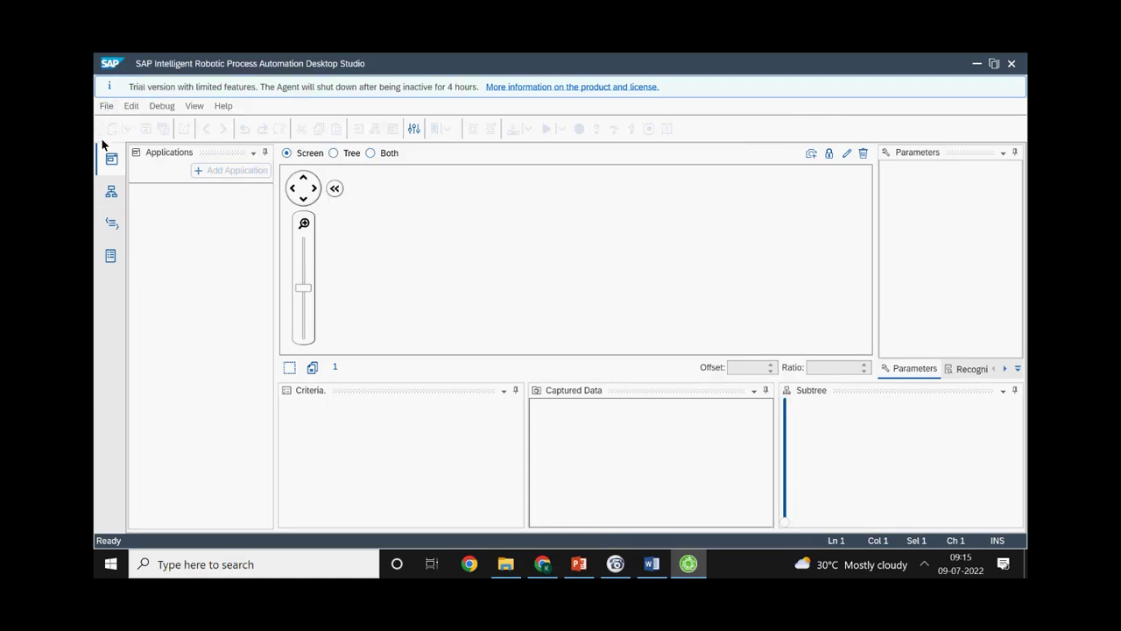
pyautogui.click(107, 106)
pyautogui.click(128, 145)
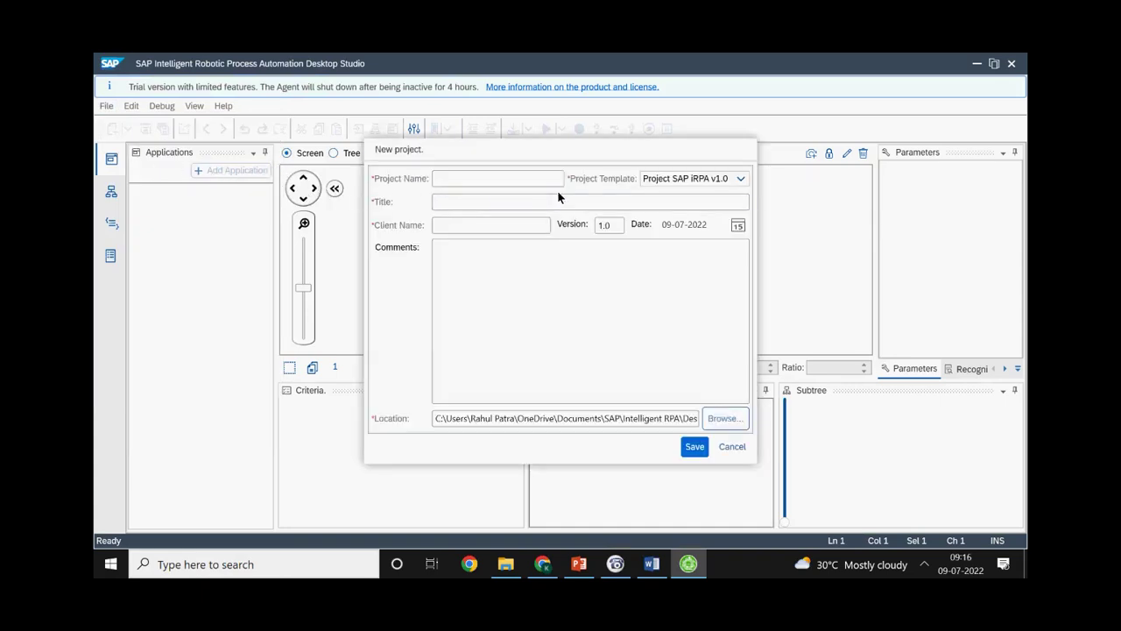
pyautogui.click(740, 179)
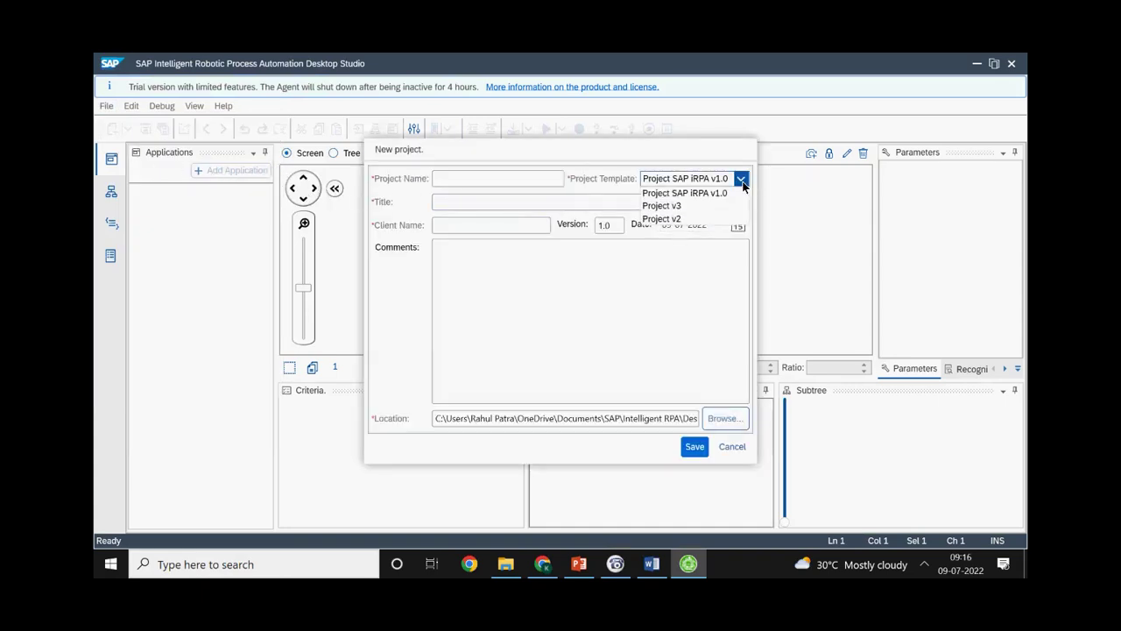
pyautogui.click(598, 202)
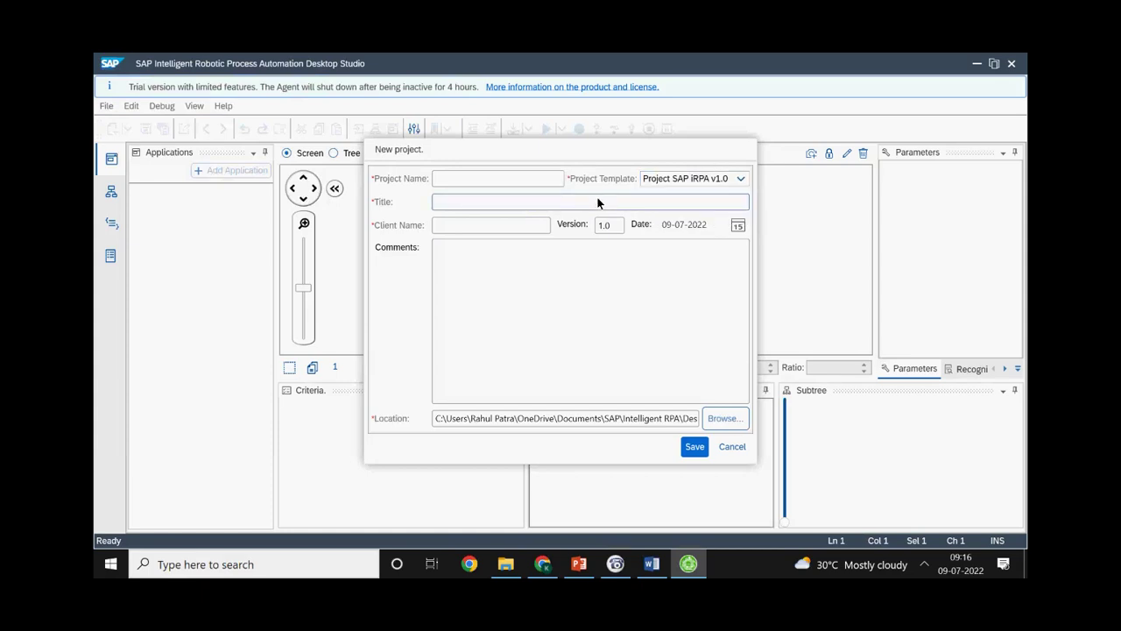
pyautogui.click(732, 447)
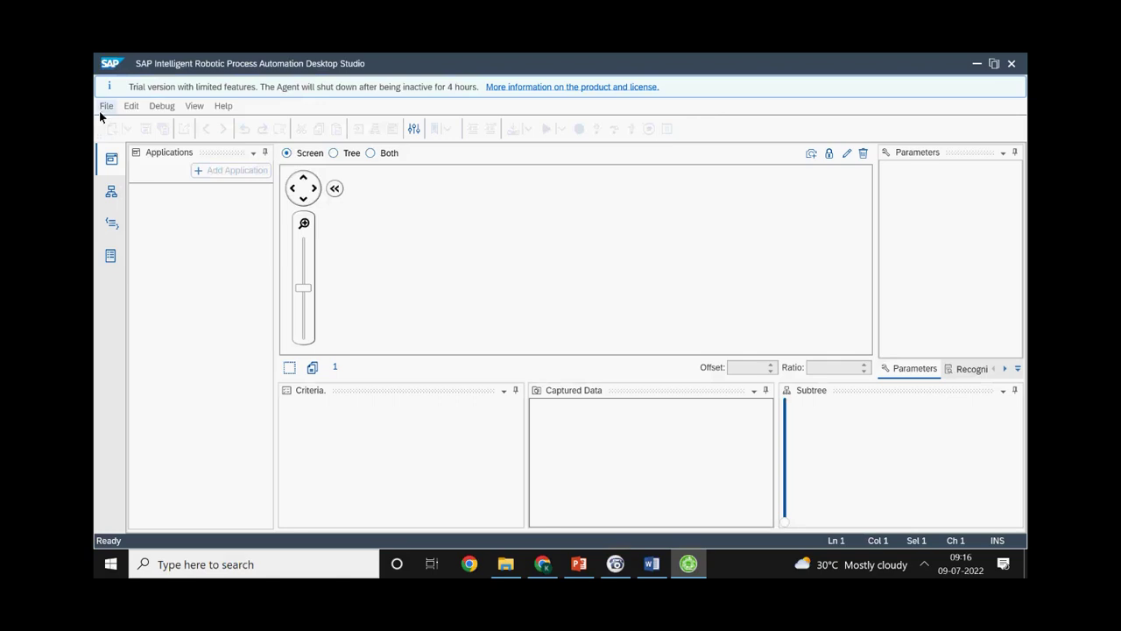
# Inspect the Workflows view and its options, return to Applications, and minimize Desktop Studio
pyautogui.click(110, 192)
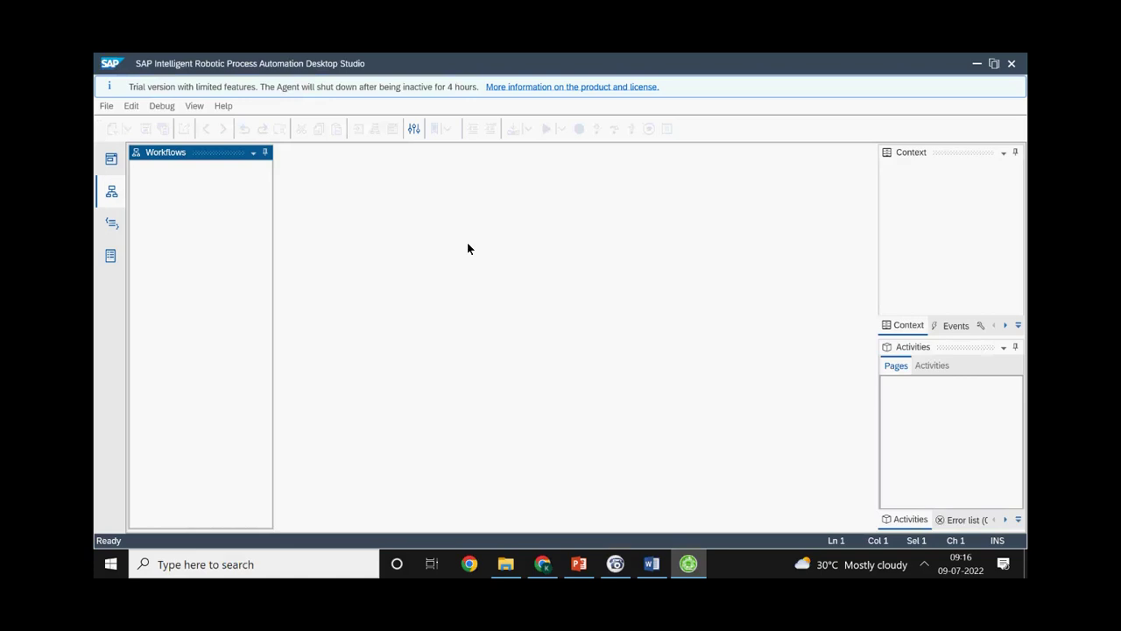
pyautogui.rightClick(199, 232)
pyautogui.click(111, 165)
pyautogui.click(111, 165)
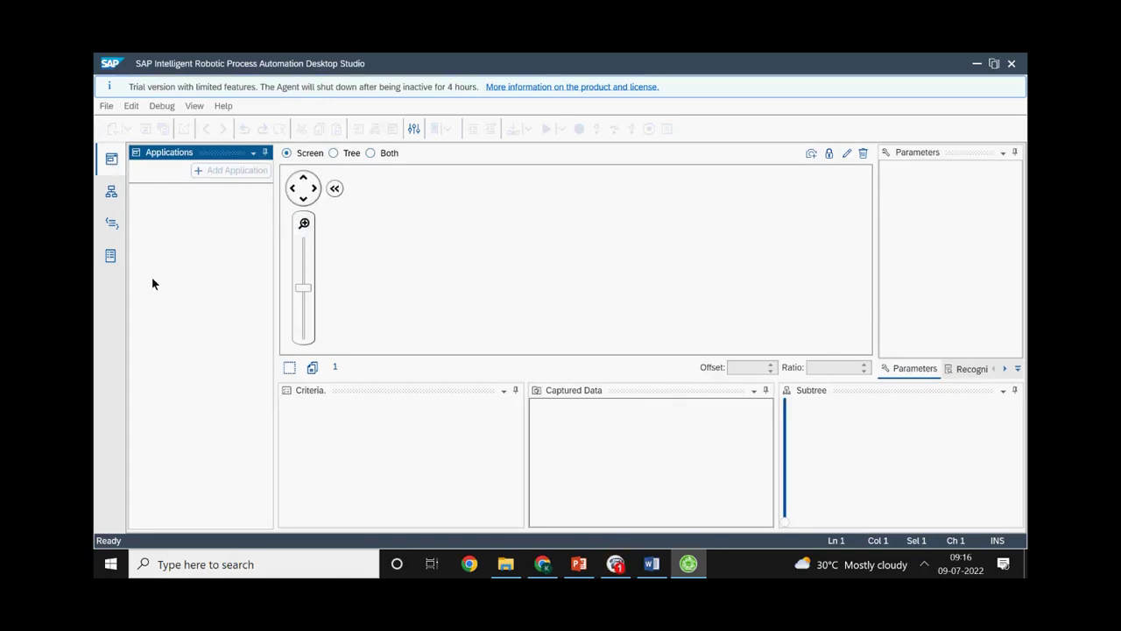
pyautogui.click(976, 63)
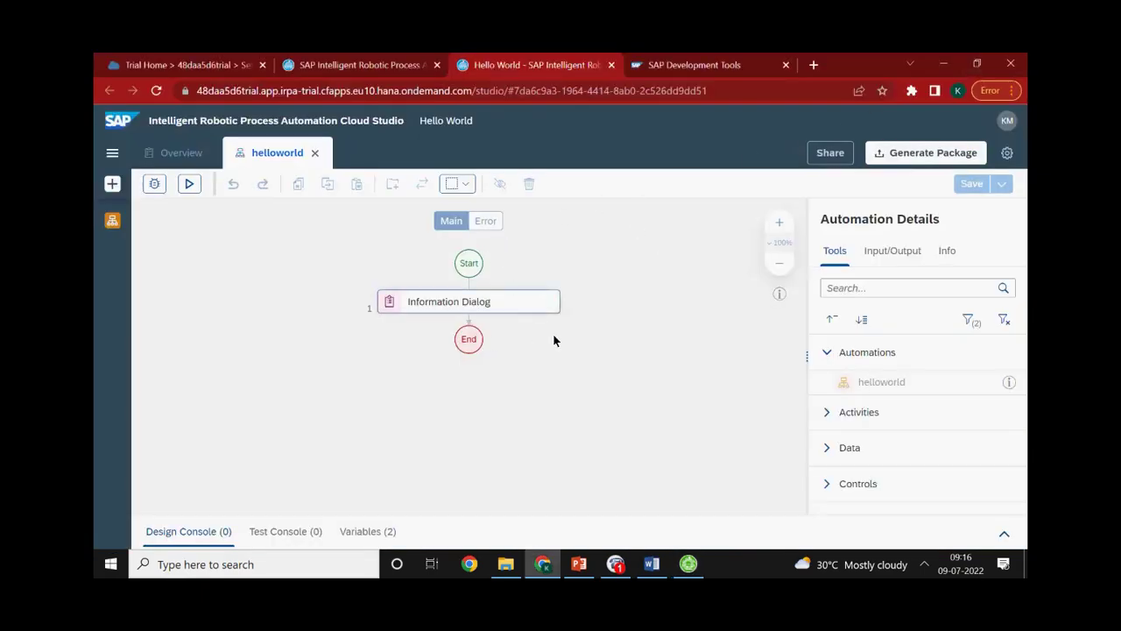
pyautogui.click(617, 562)
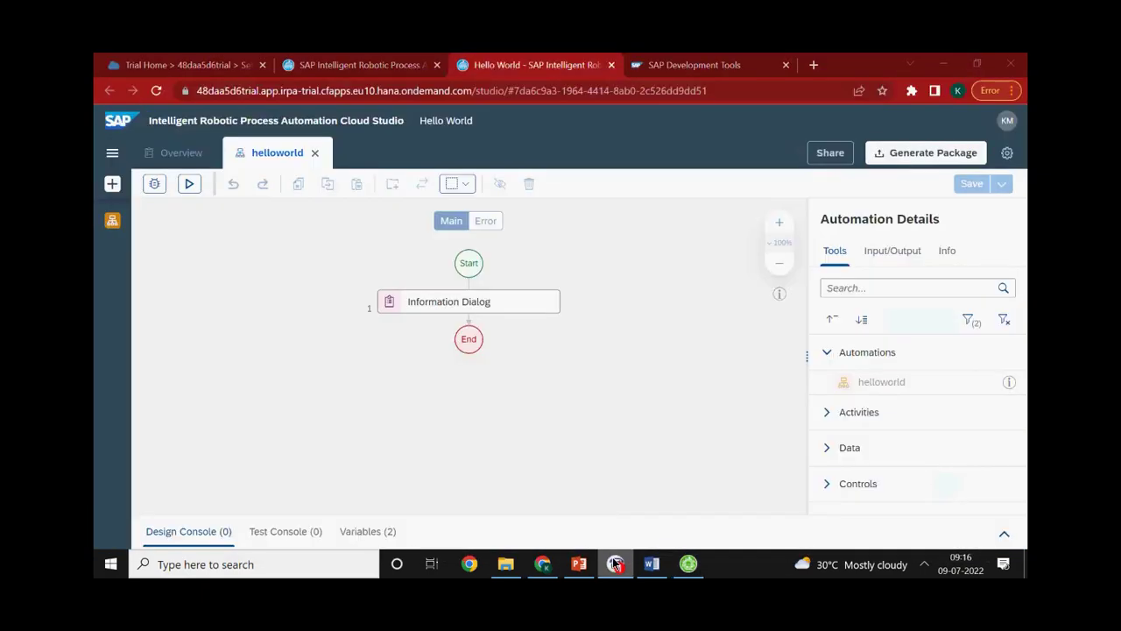
pyautogui.click(613, 557)
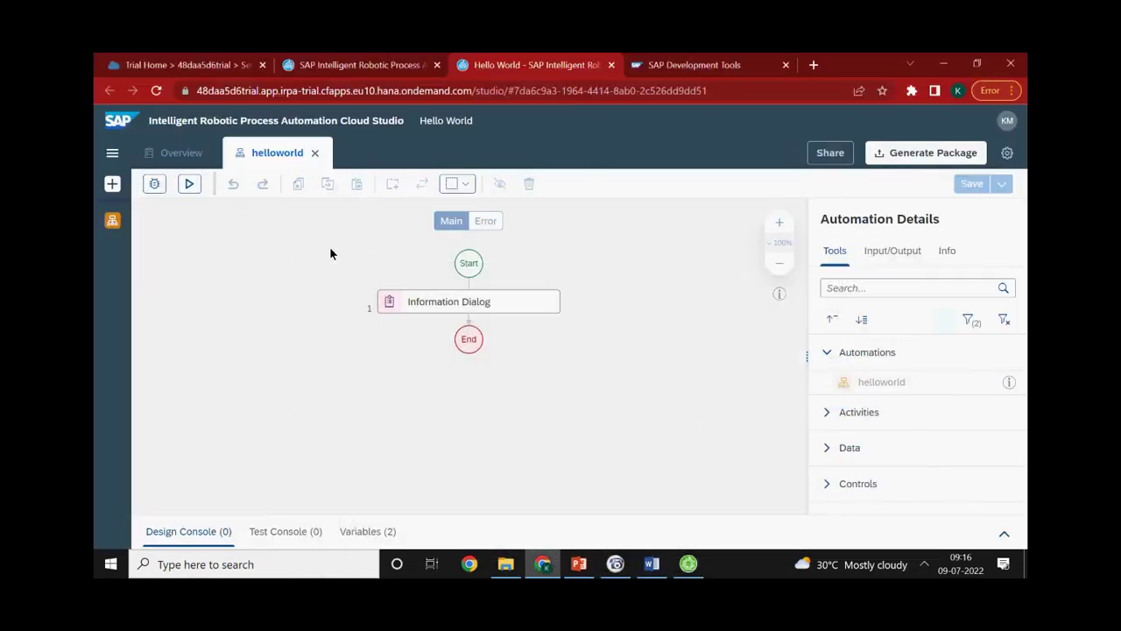
pyautogui.click(688, 564)
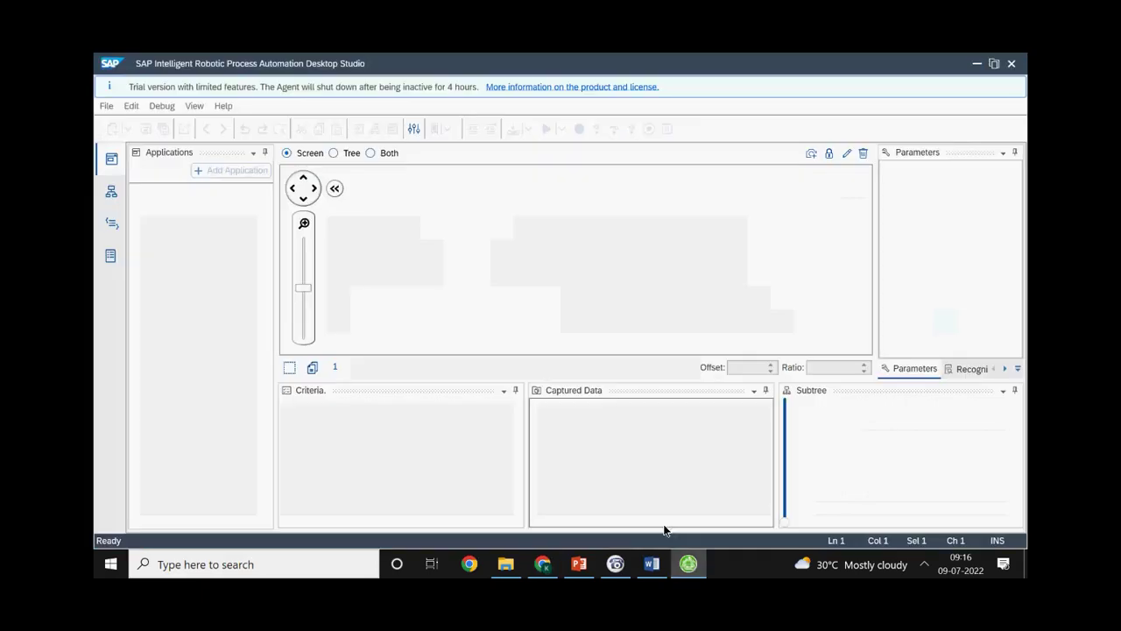
pyautogui.click(688, 564)
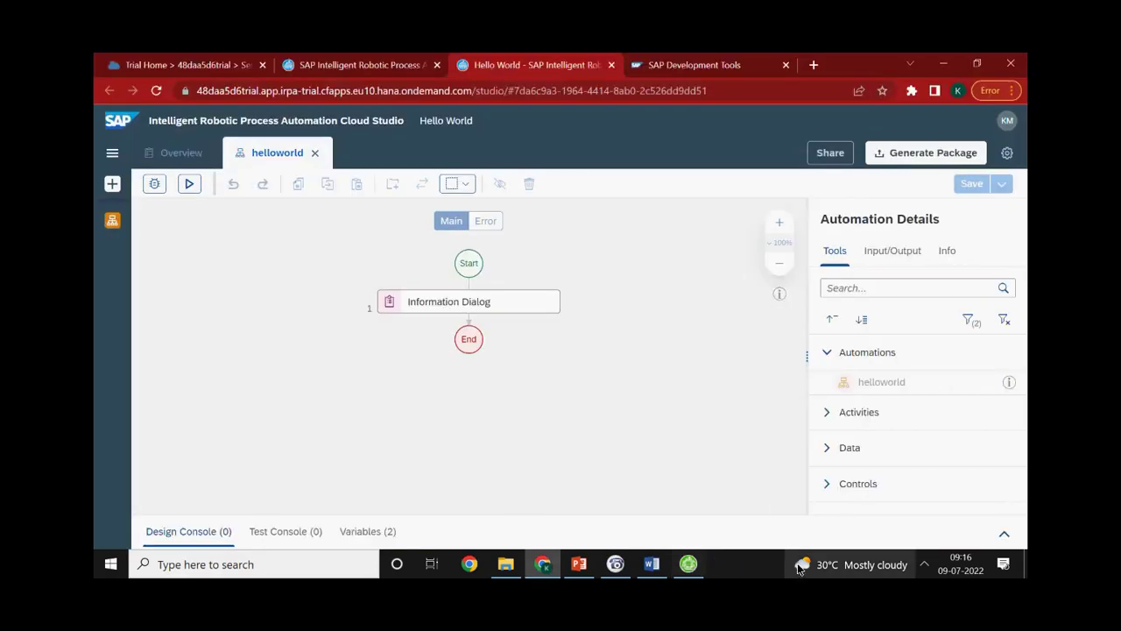
pyautogui.click(924, 564)
pyautogui.click(878, 478)
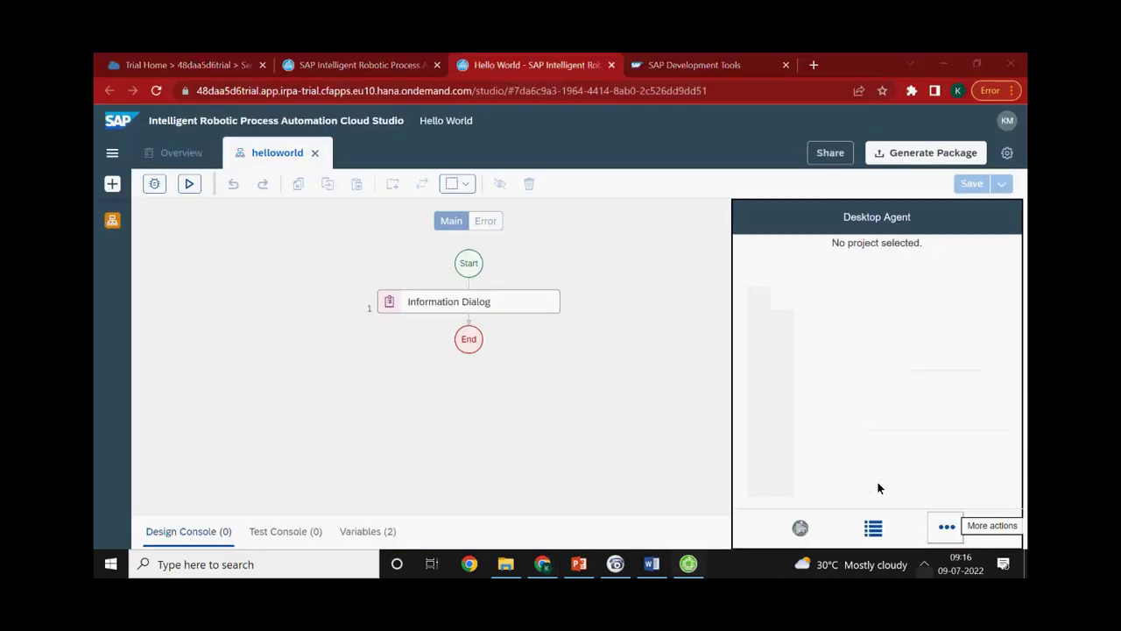
pyautogui.click(324, 61)
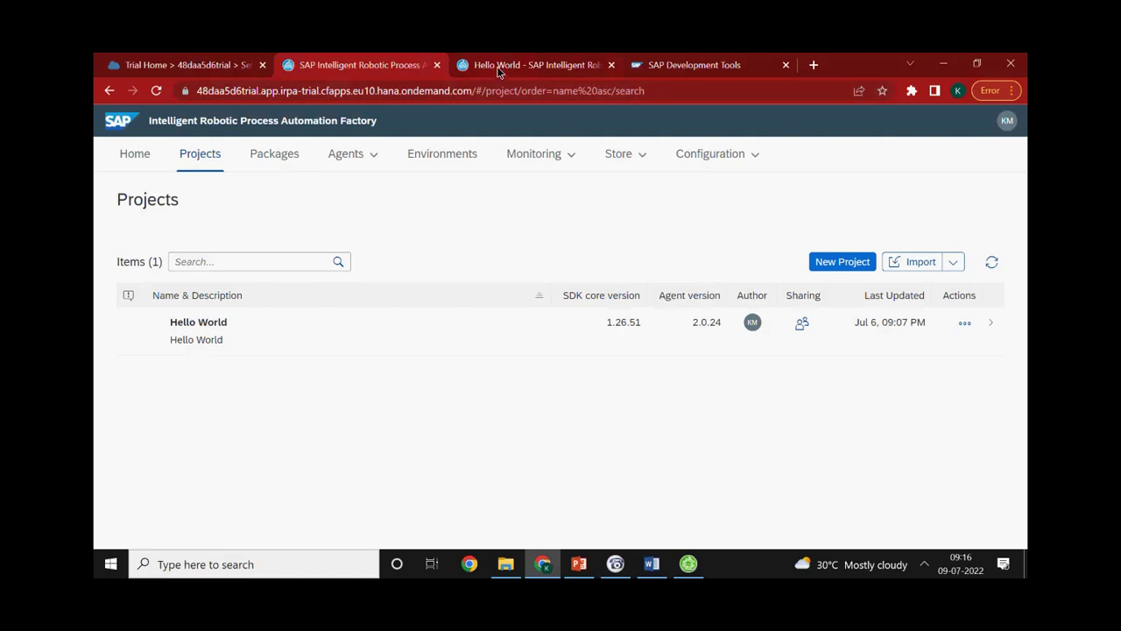
pyautogui.click(555, 70)
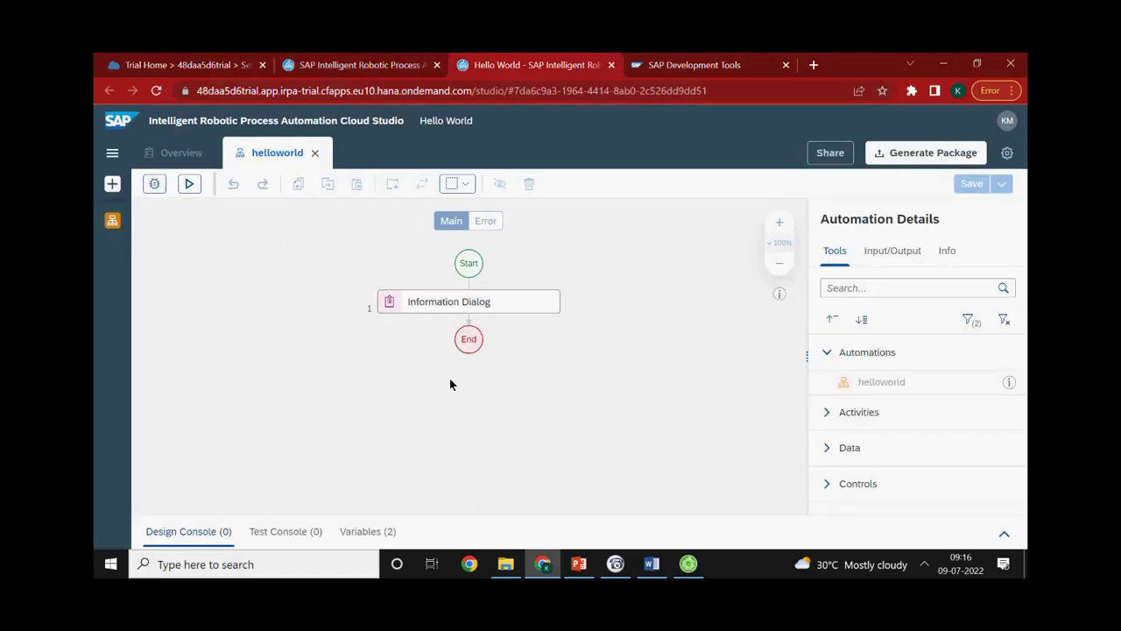
pyautogui.click(924, 564)
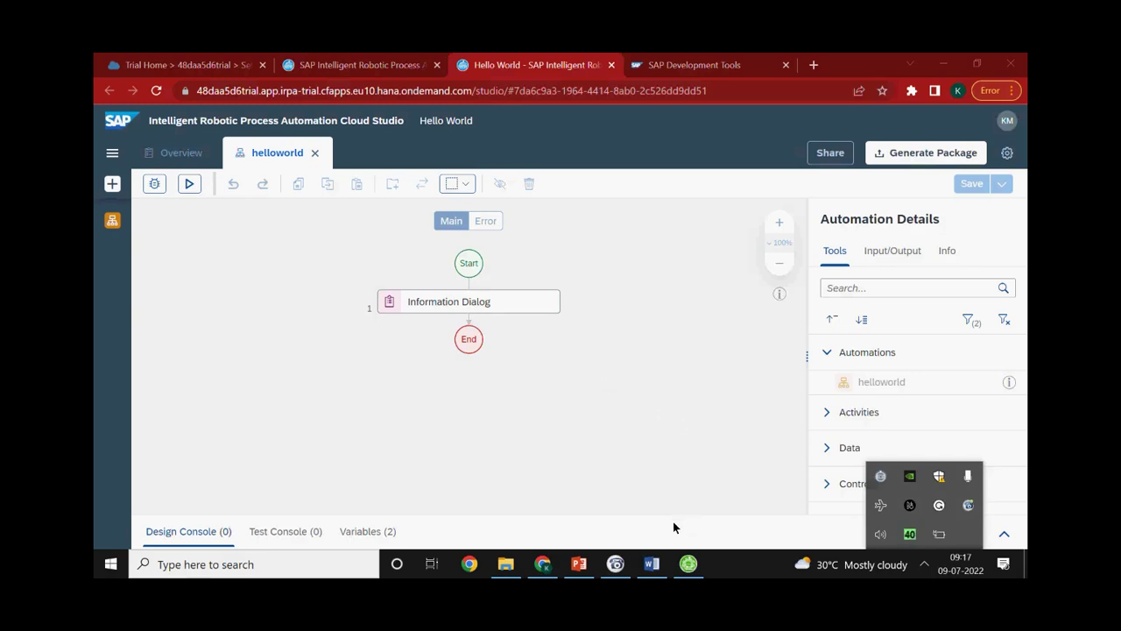
pyautogui.click(616, 564)
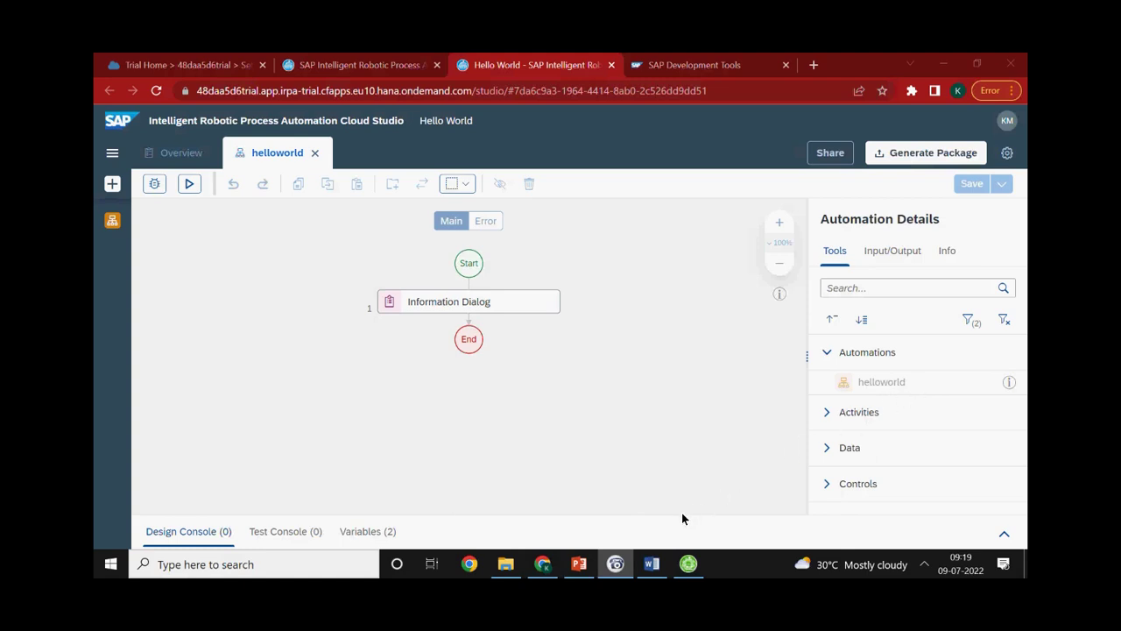
# Bring Chrome forward and show the Trial Home tab with the 'Set up account for SAP Intelligent RPA' booster
pyautogui.click(542, 565)
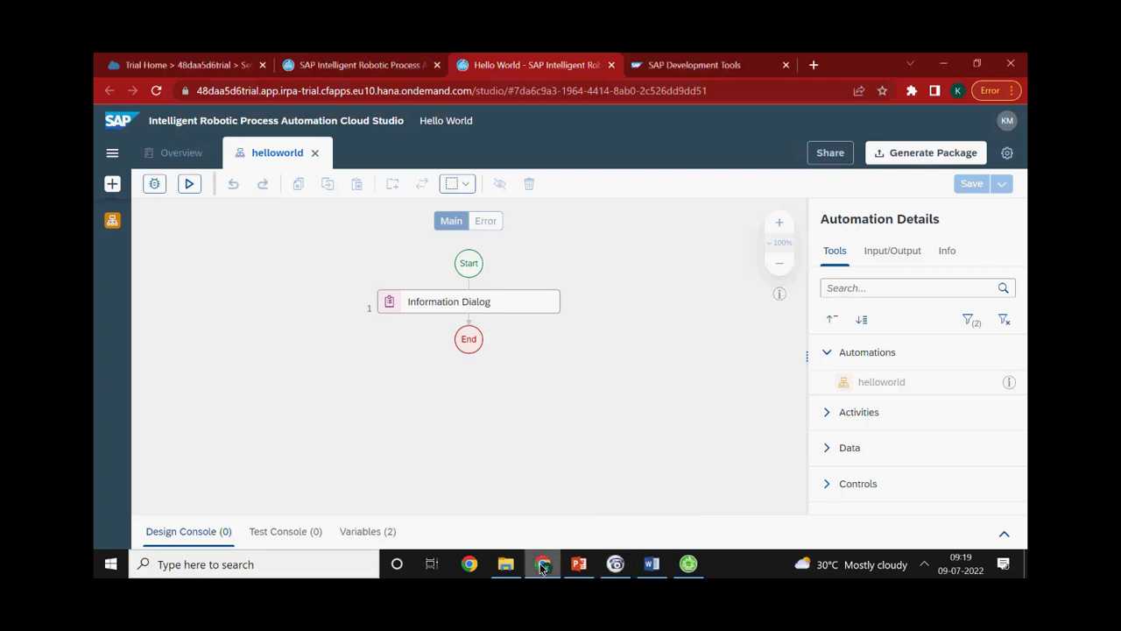
pyautogui.click(202, 63)
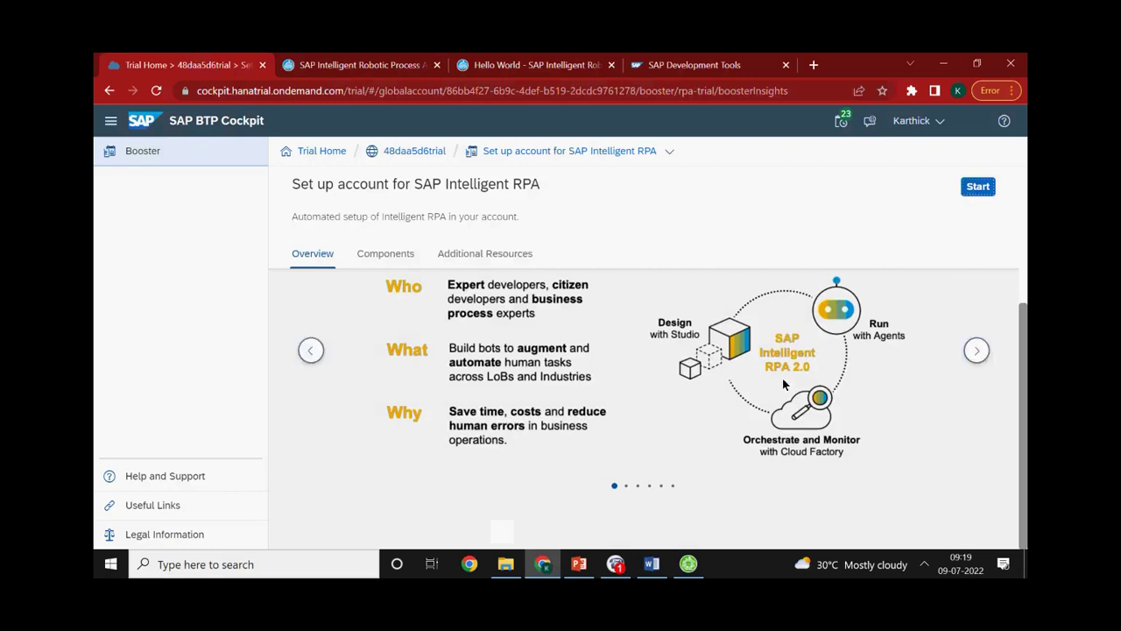
pyautogui.click(617, 568)
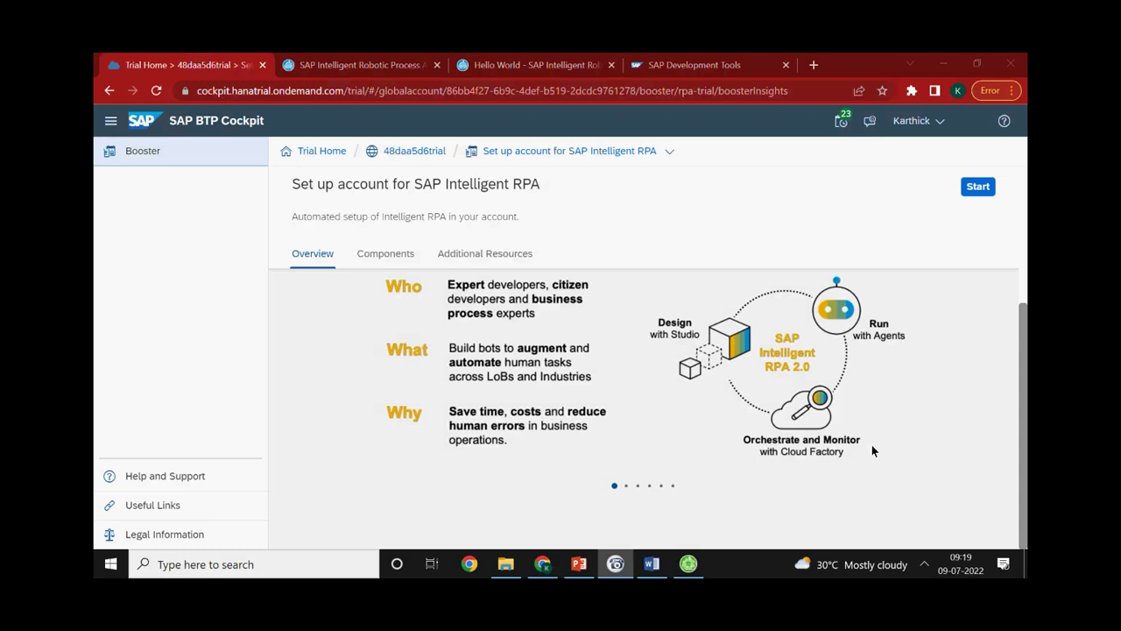
pyautogui.click(542, 564)
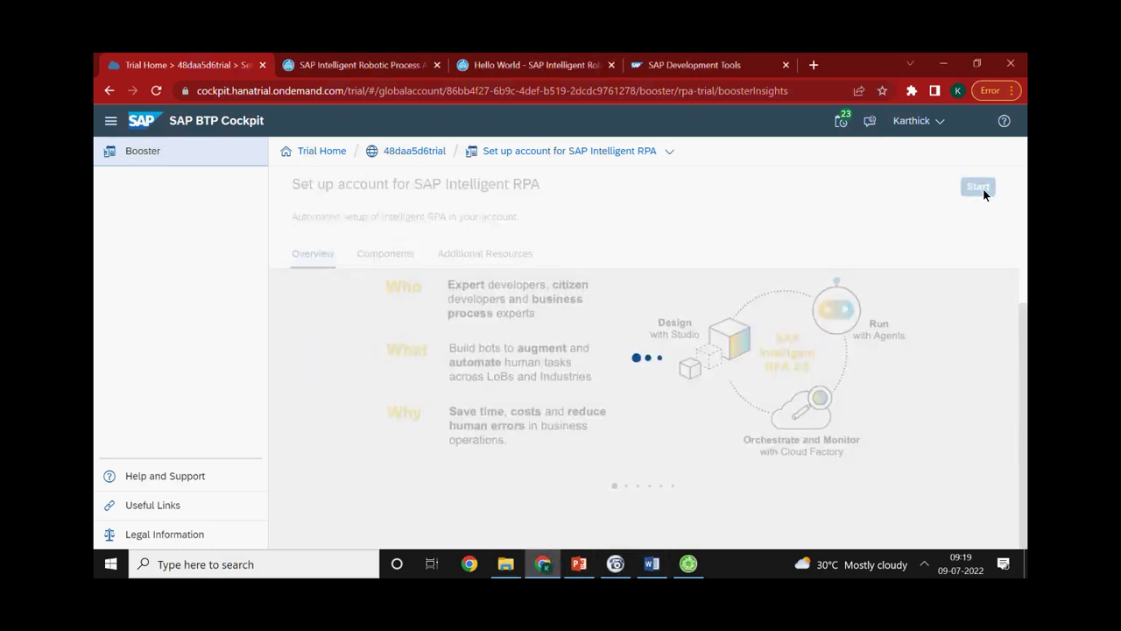
# Launch the Intelligent RPA account setup booster wizard, then switch to another open window
pyautogui.click(983, 190)
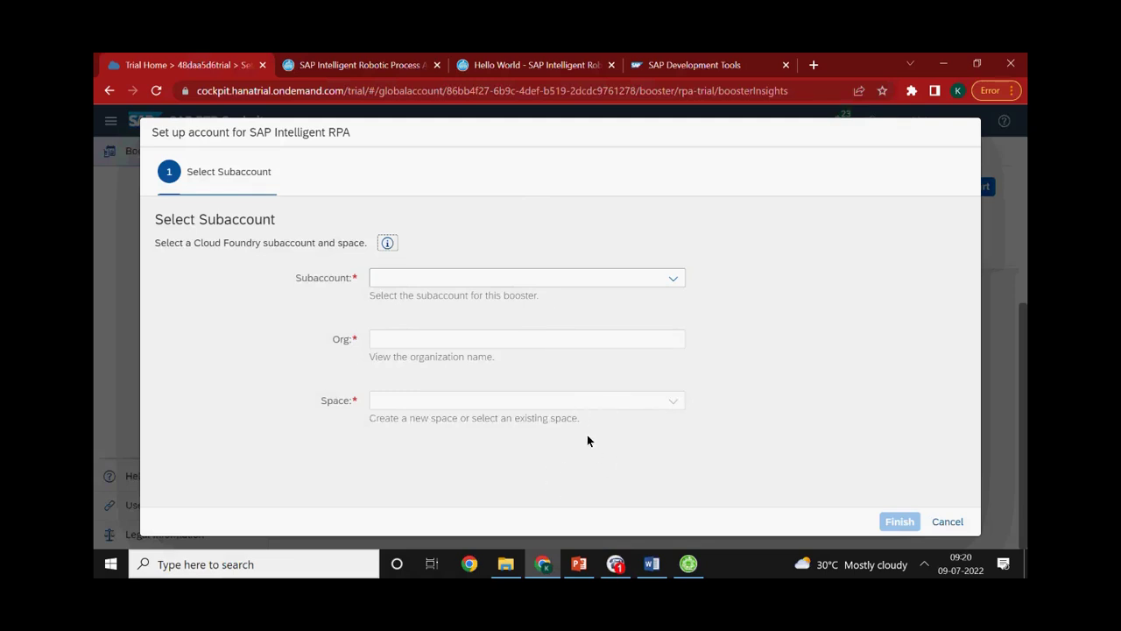
pyautogui.click(609, 568)
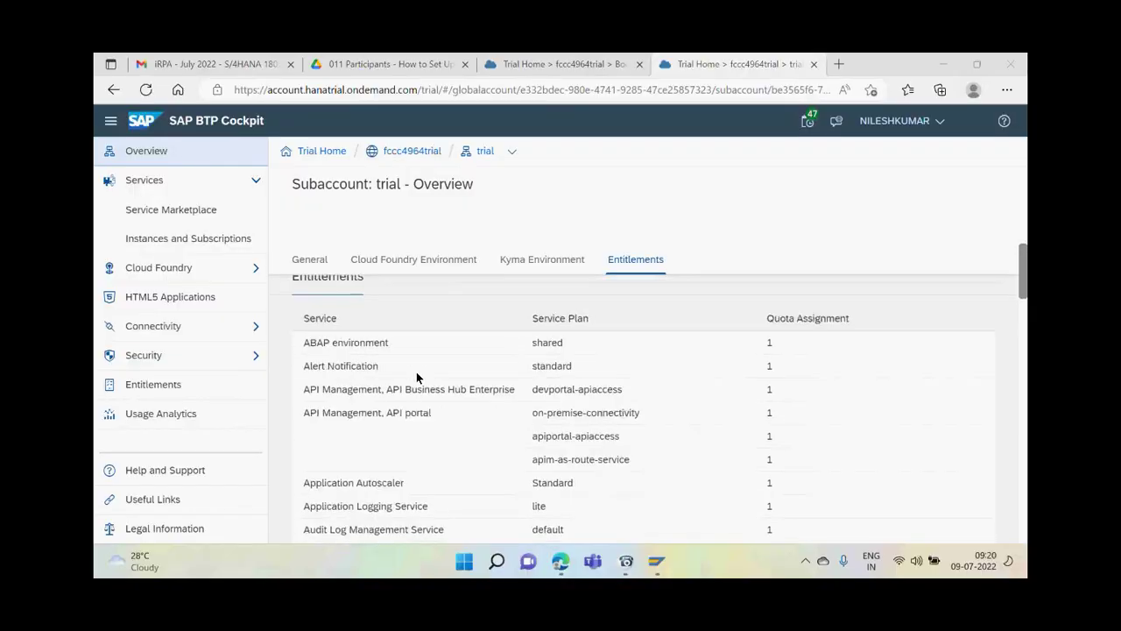
pyautogui.scroll(10, 416, 371)
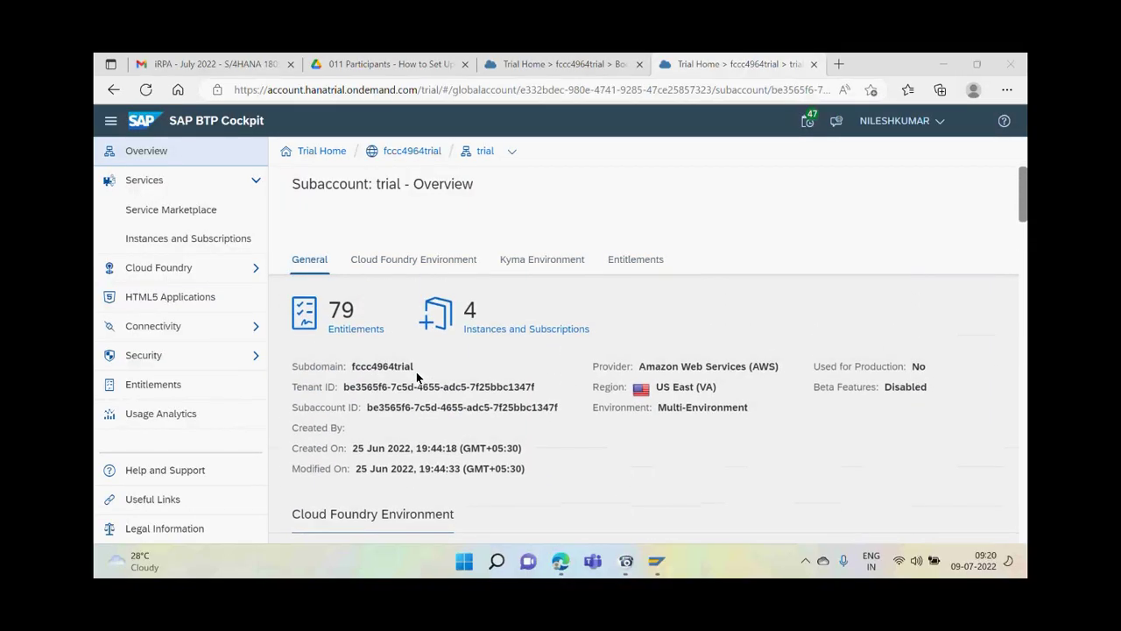
# Collapse the side navigation and go back through the Trial Home breadcrumb
pyautogui.click(111, 121)
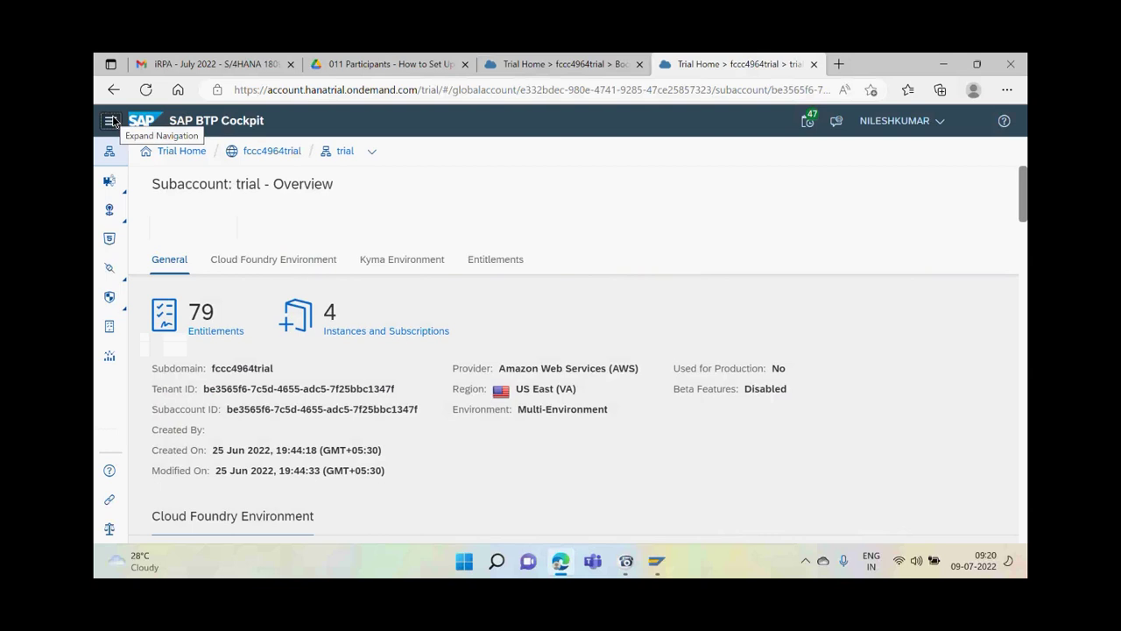
pyautogui.click(172, 152)
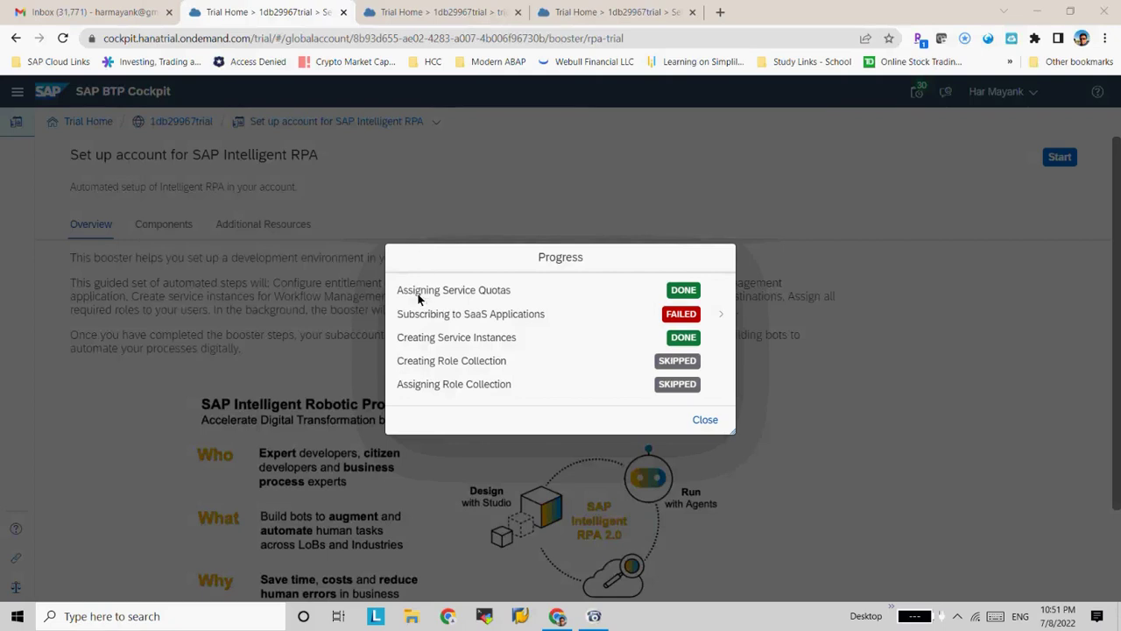
# Close the booster progress summary and rerun the Intelligent RPA setup booster
pyautogui.click(704, 424)
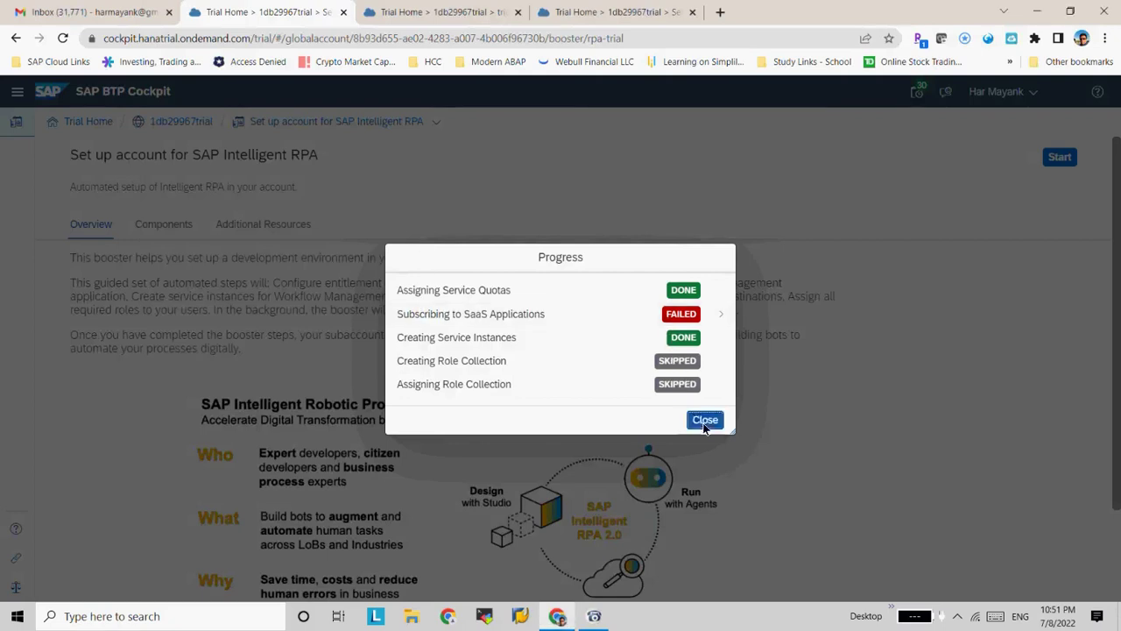
pyautogui.click(1060, 158)
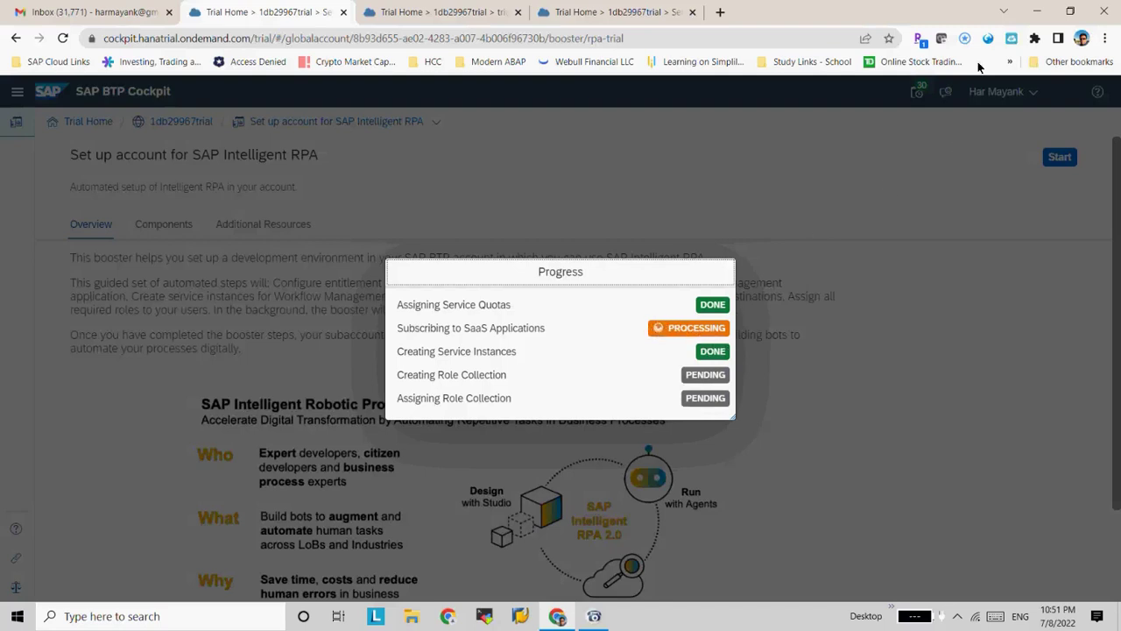
pyautogui.click(882, 276)
# Review the error details of the failed SaaS subscription step and follow the Subscriptions link
pyautogui.click(969, 12)
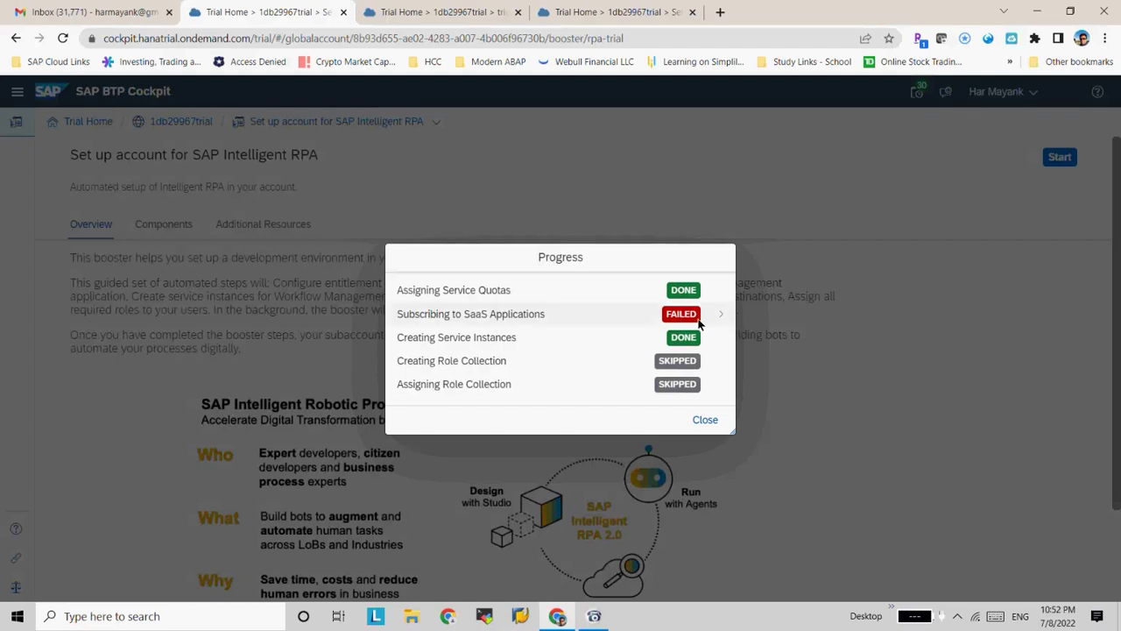
pyautogui.click(717, 316)
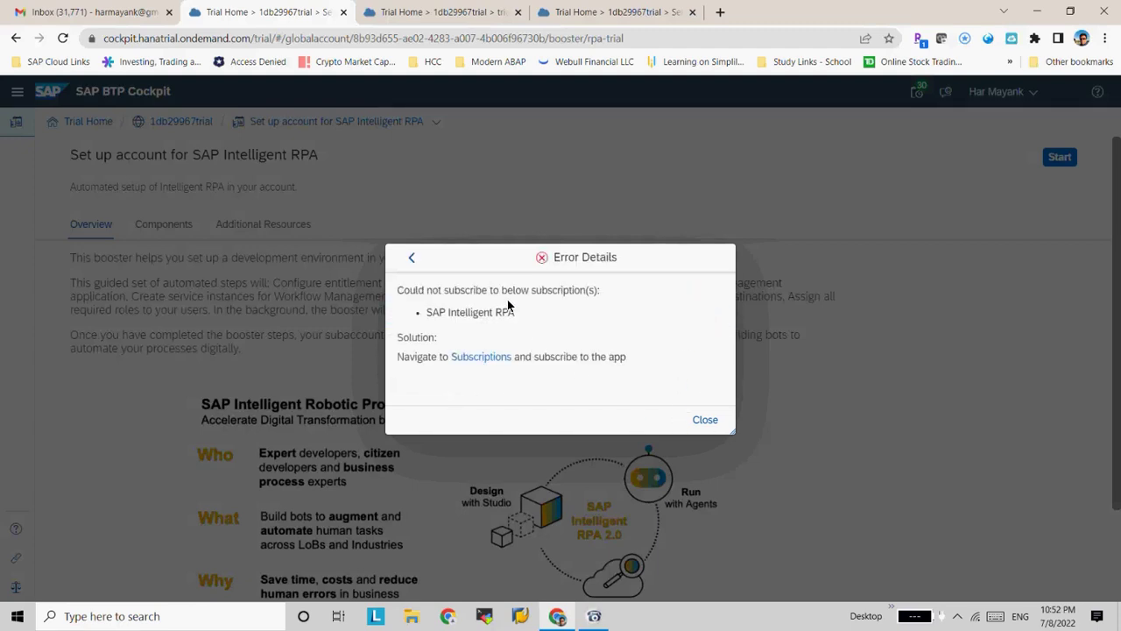
pyautogui.click(473, 356)
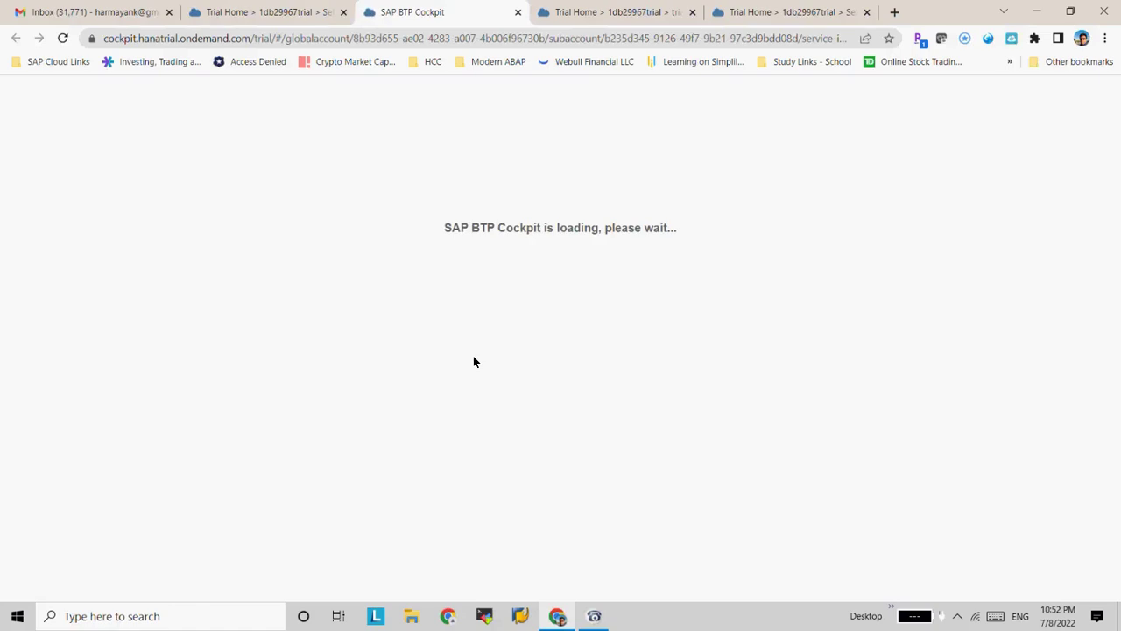
# Tidy the duplicate tabs and view the error message of the failed RPA subscription on Instances and Subscriptions
pyautogui.click(638, 8)
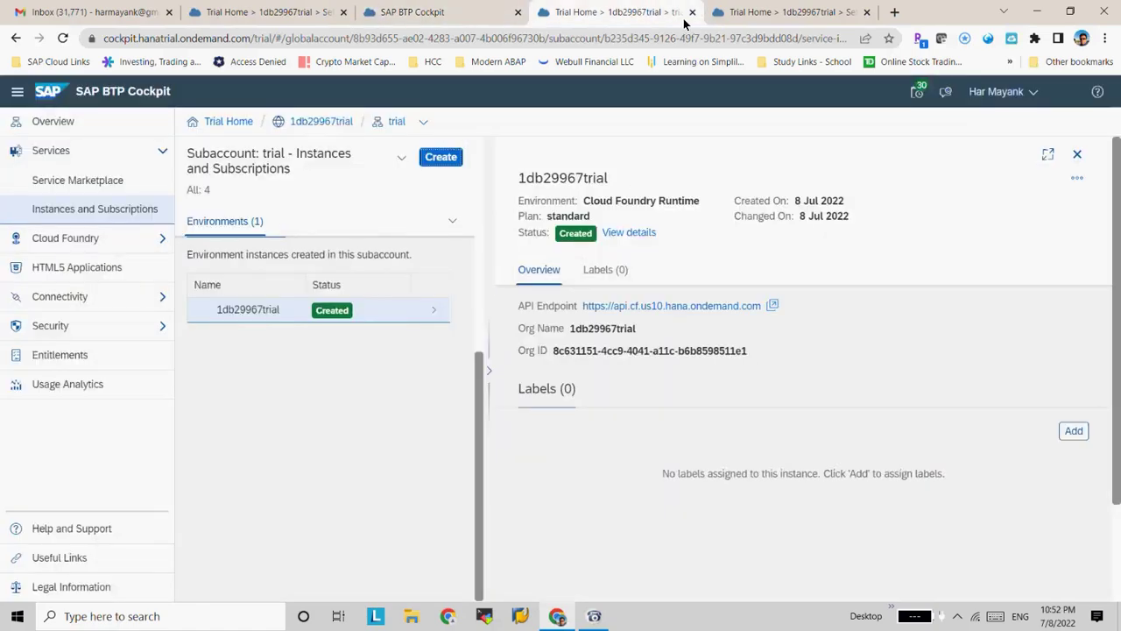
pyautogui.click(695, 13)
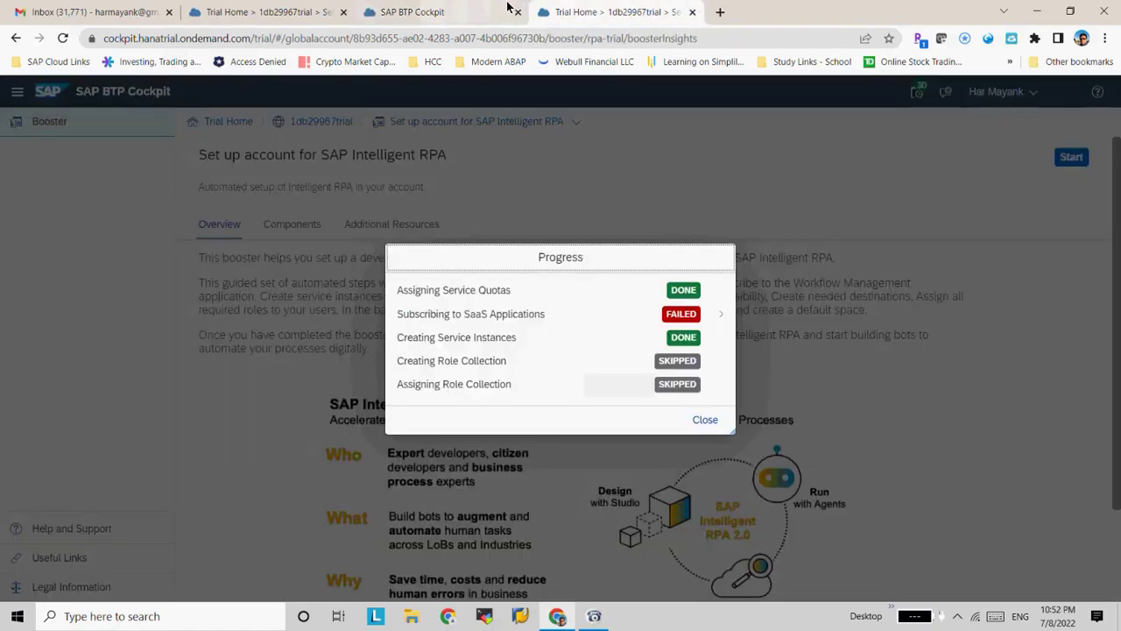
pyautogui.click(424, 20)
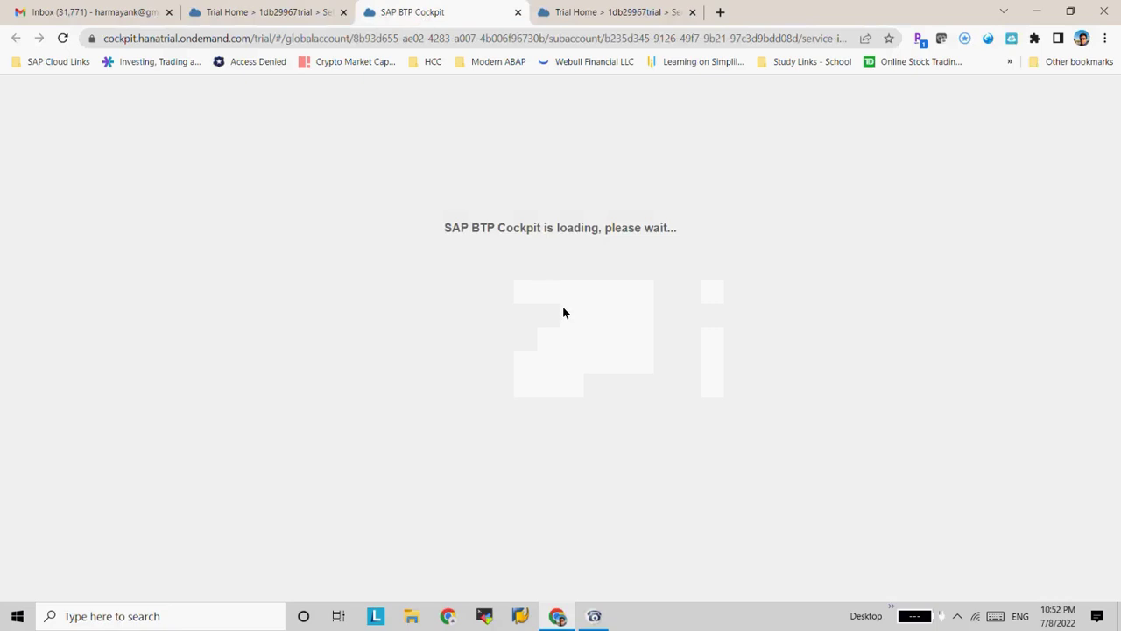
pyautogui.click(574, 13)
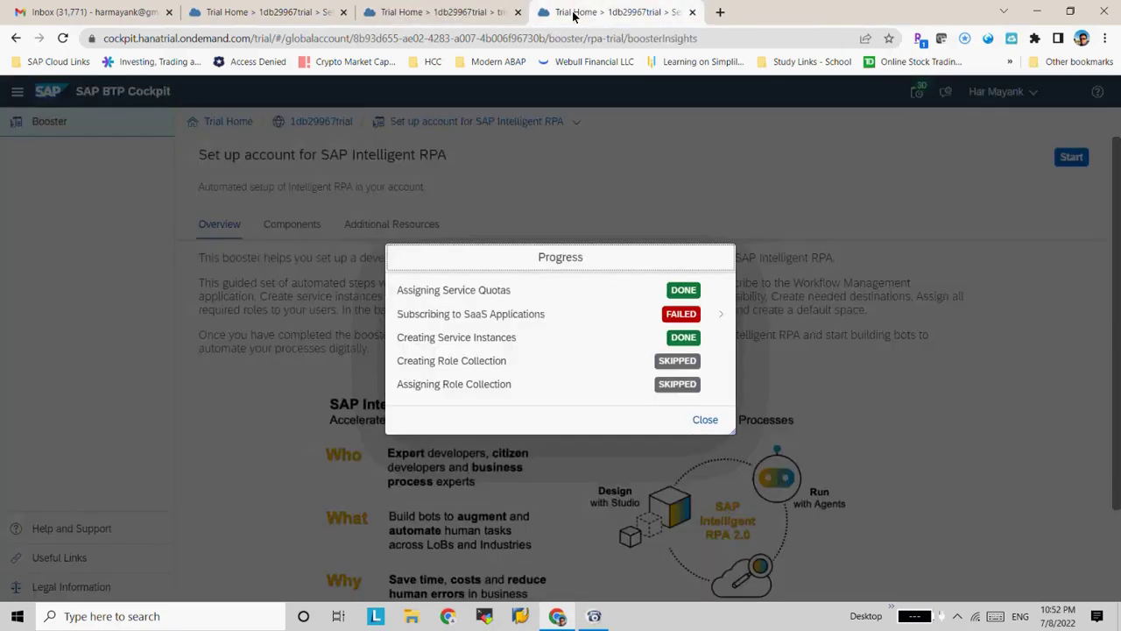
pyautogui.click(445, 12)
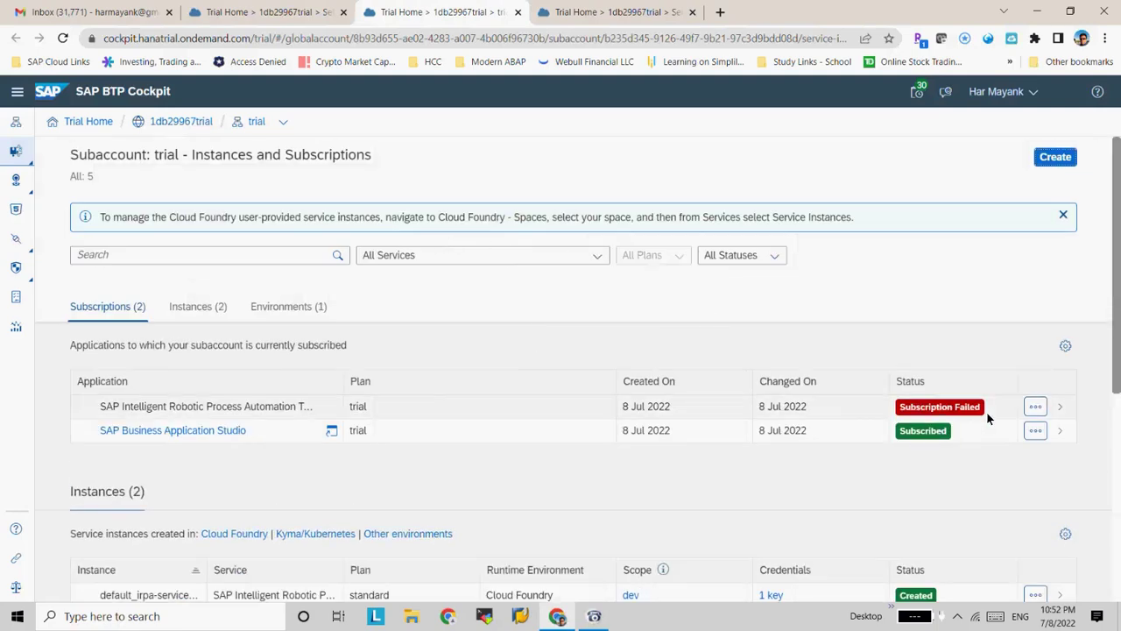
pyautogui.click(1041, 414)
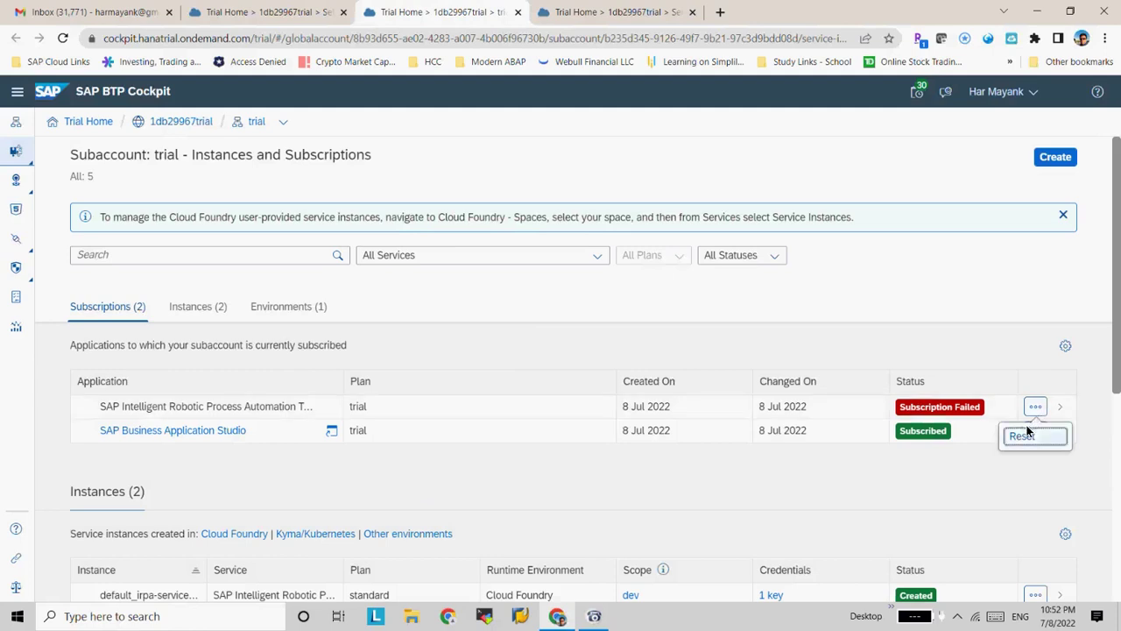
pyautogui.click(975, 411)
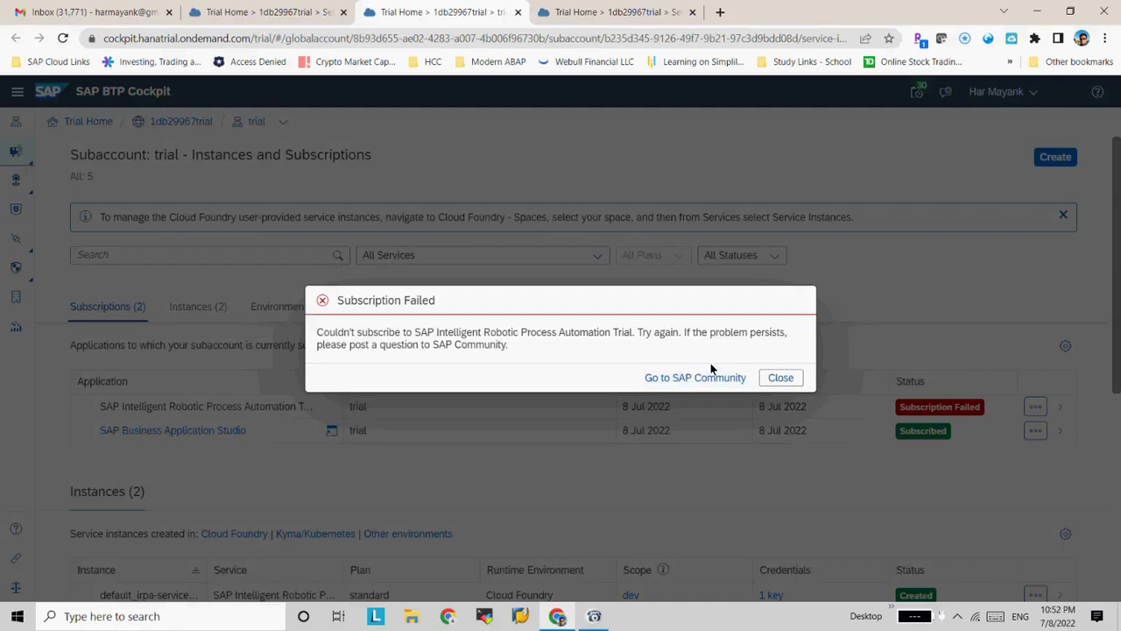
pyautogui.click(777, 377)
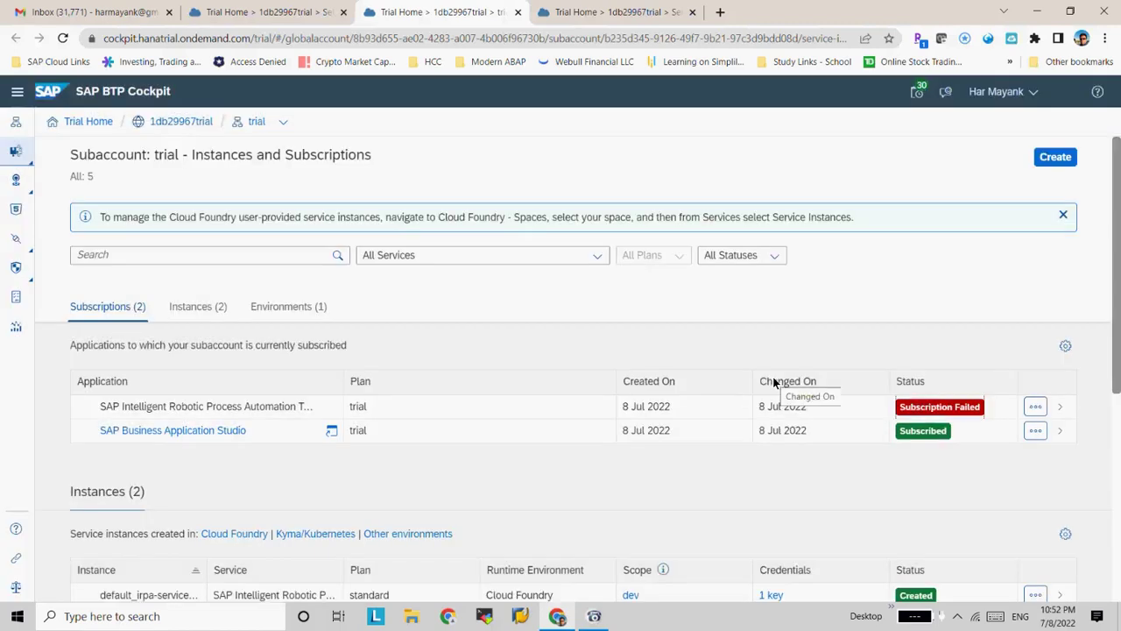
# Reset the failed SAP Intelligent RPA subscription and return to the booster tab
pyautogui.click(1032, 411)
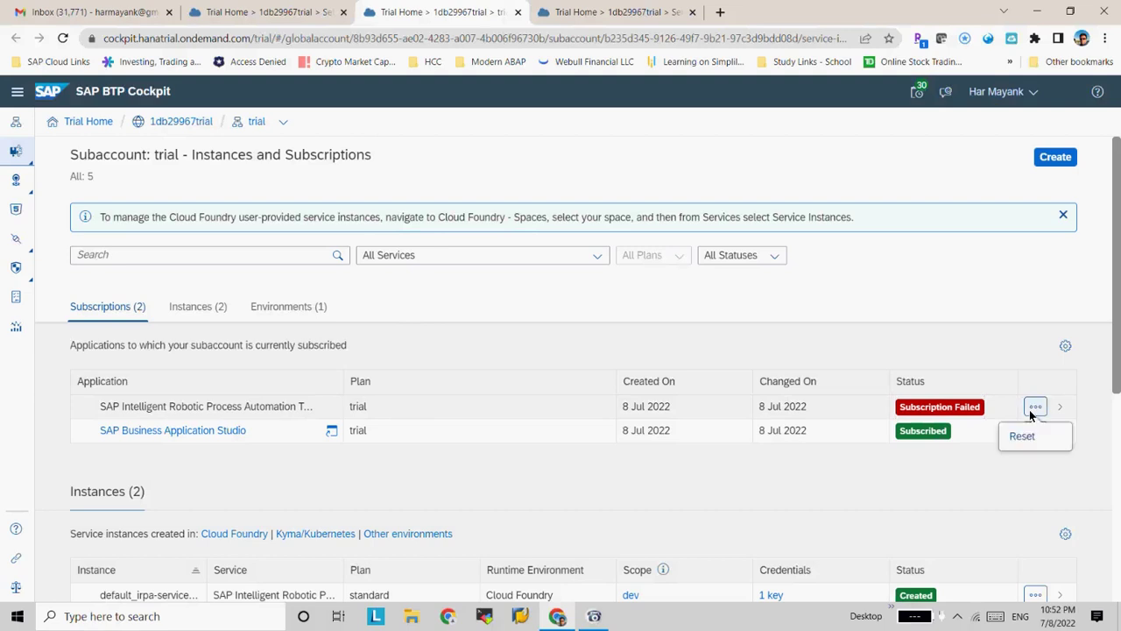
pyautogui.click(1019, 437)
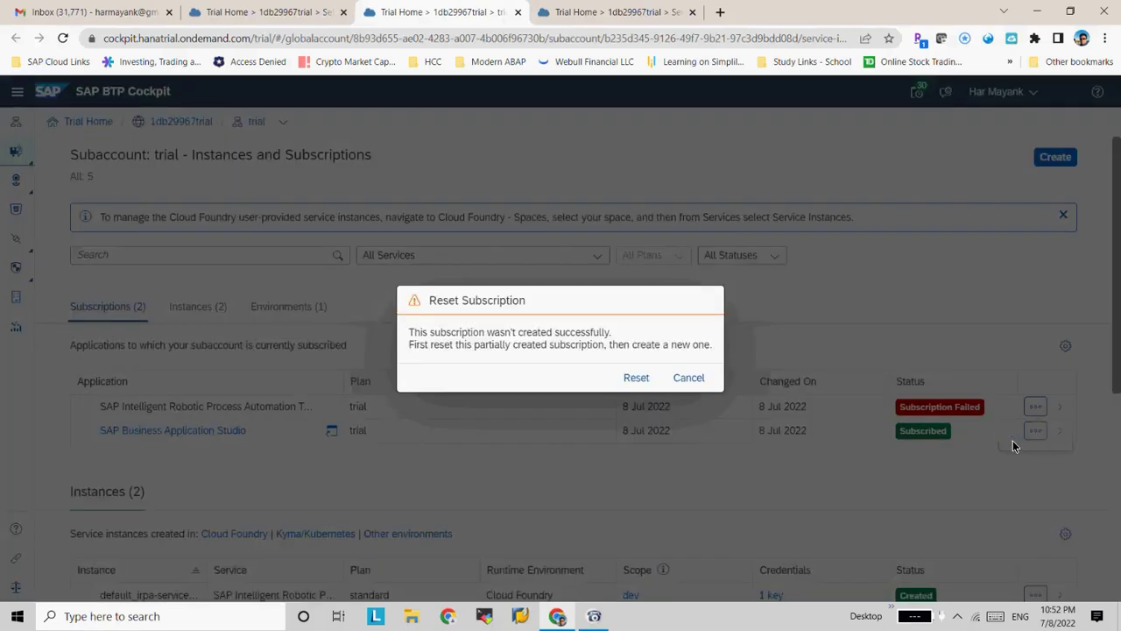
pyautogui.click(641, 375)
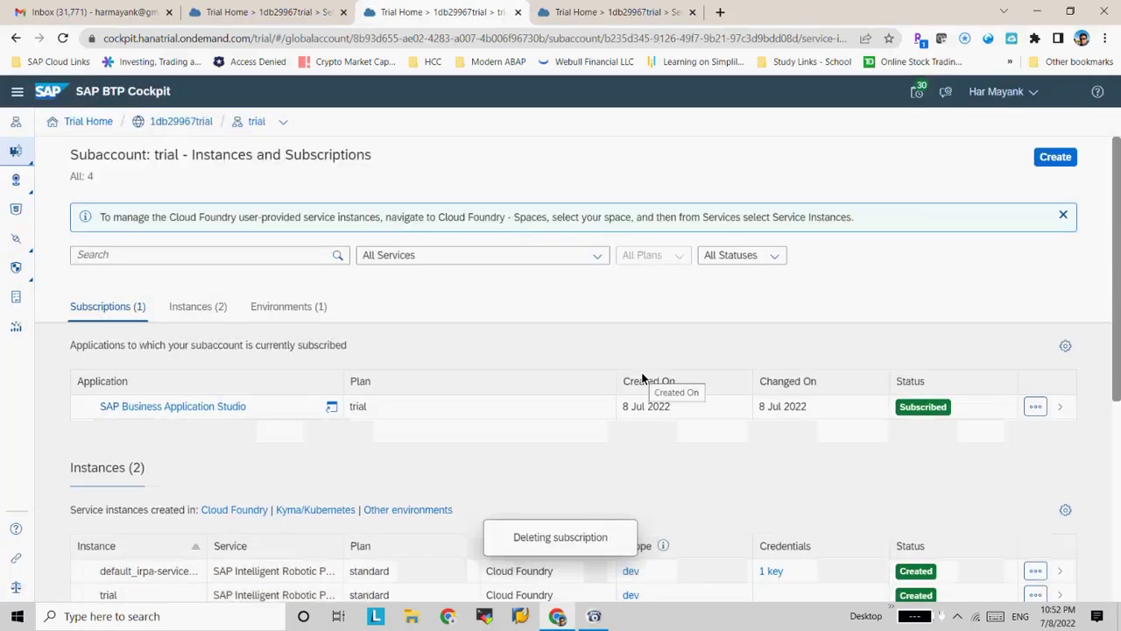
pyautogui.click(263, 11)
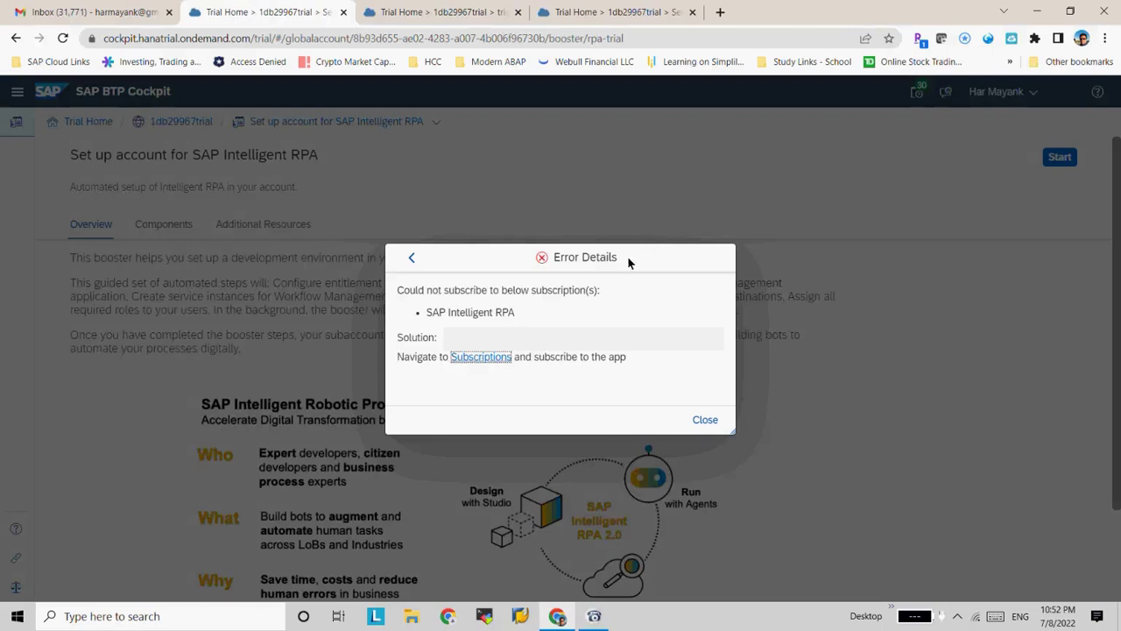
# Close the error details, rerun the setup booster, and check its progress across browser tabs
pyautogui.click(705, 419)
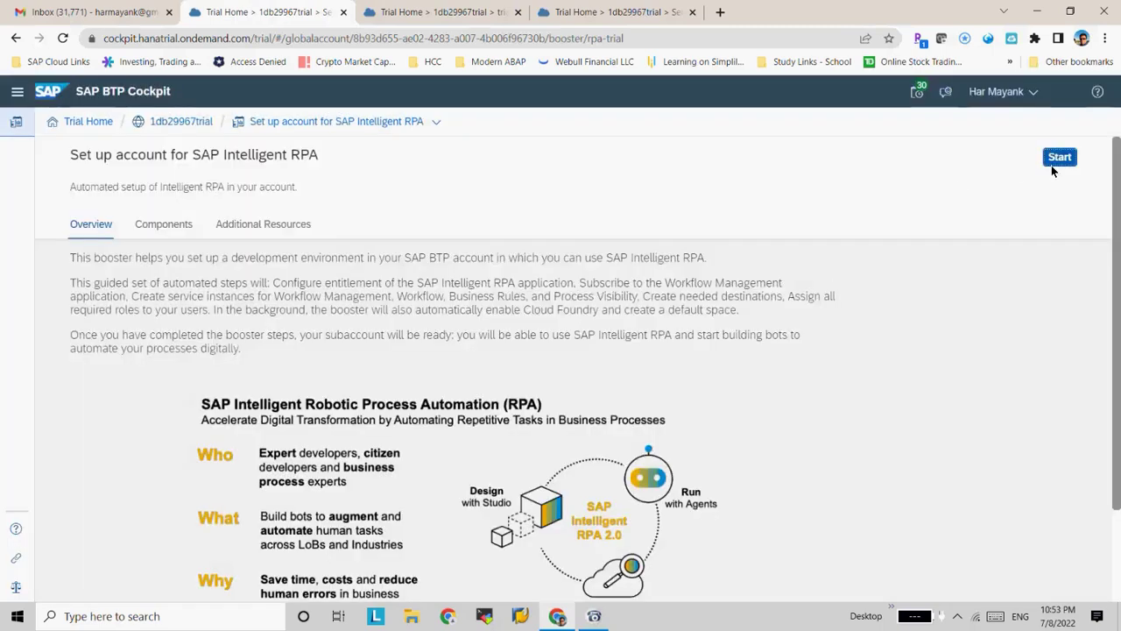
pyautogui.click(1058, 158)
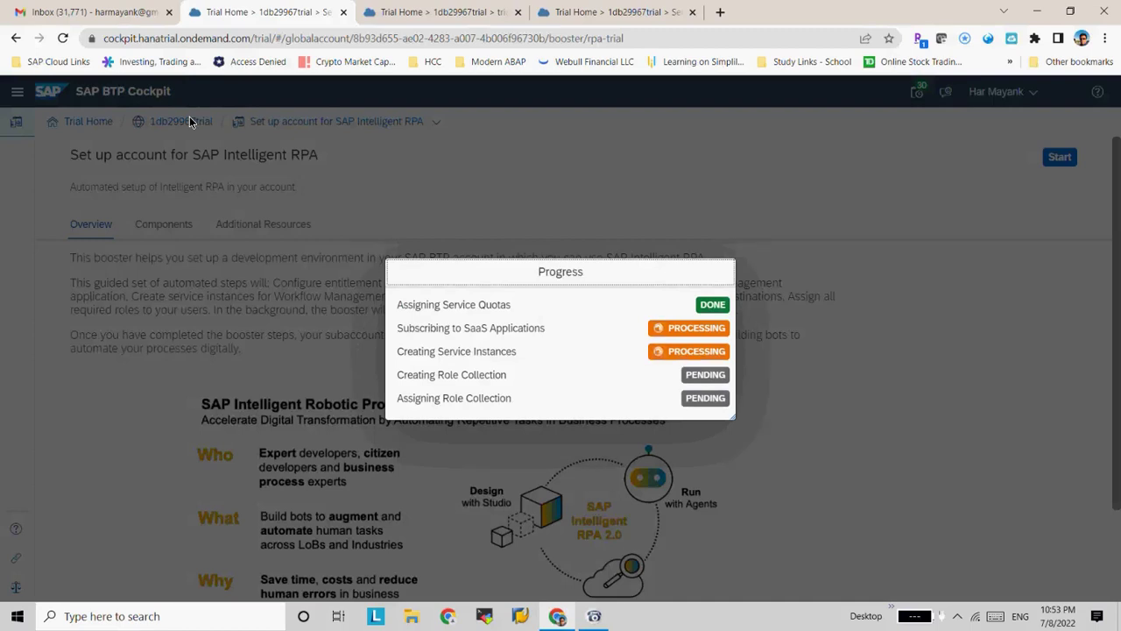
pyautogui.click(429, 13)
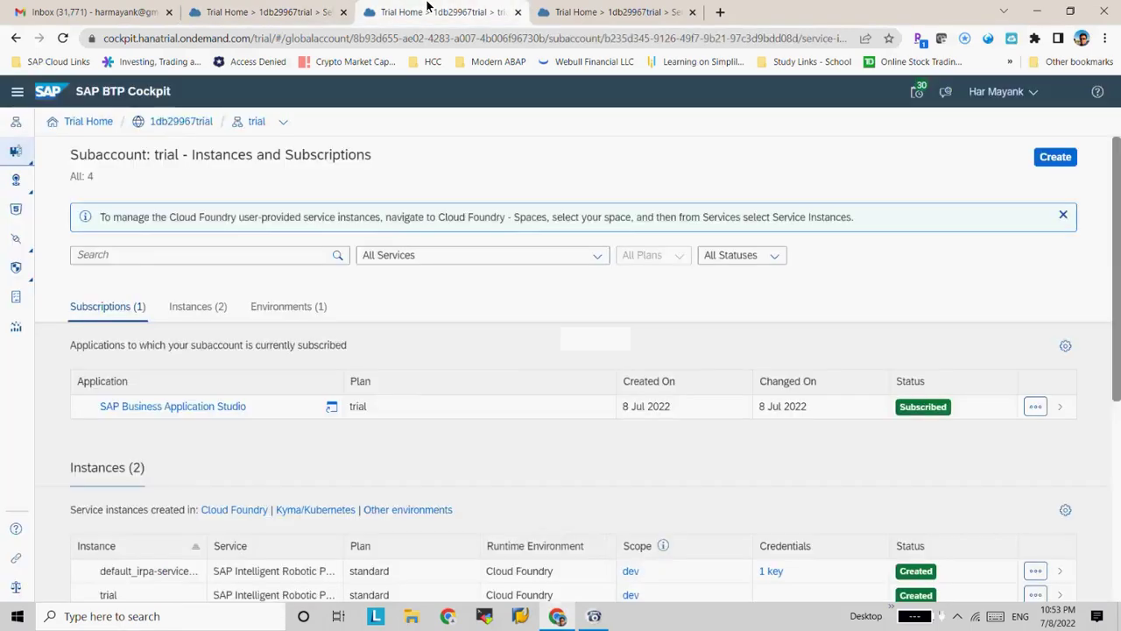
pyautogui.click(577, 16)
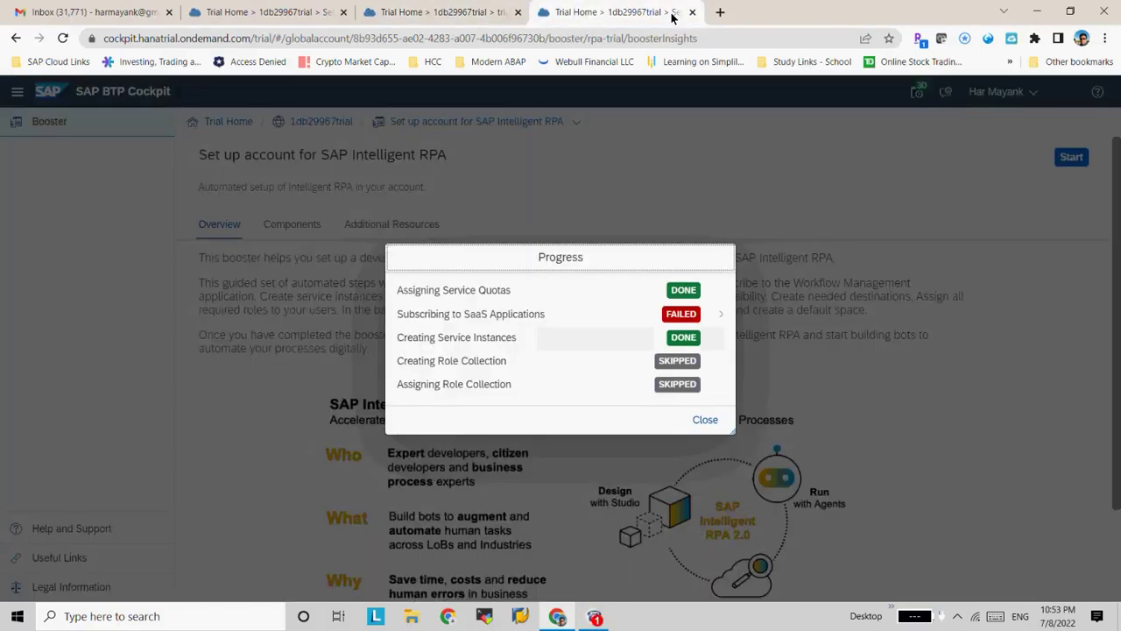
pyautogui.click(402, 13)
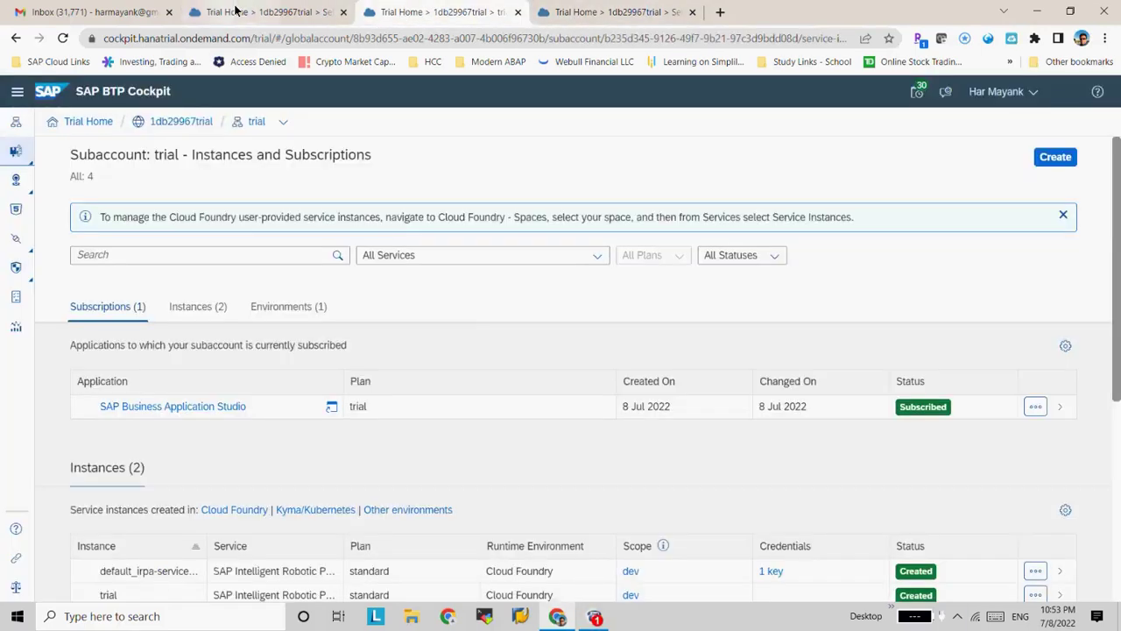
pyautogui.click(235, 10)
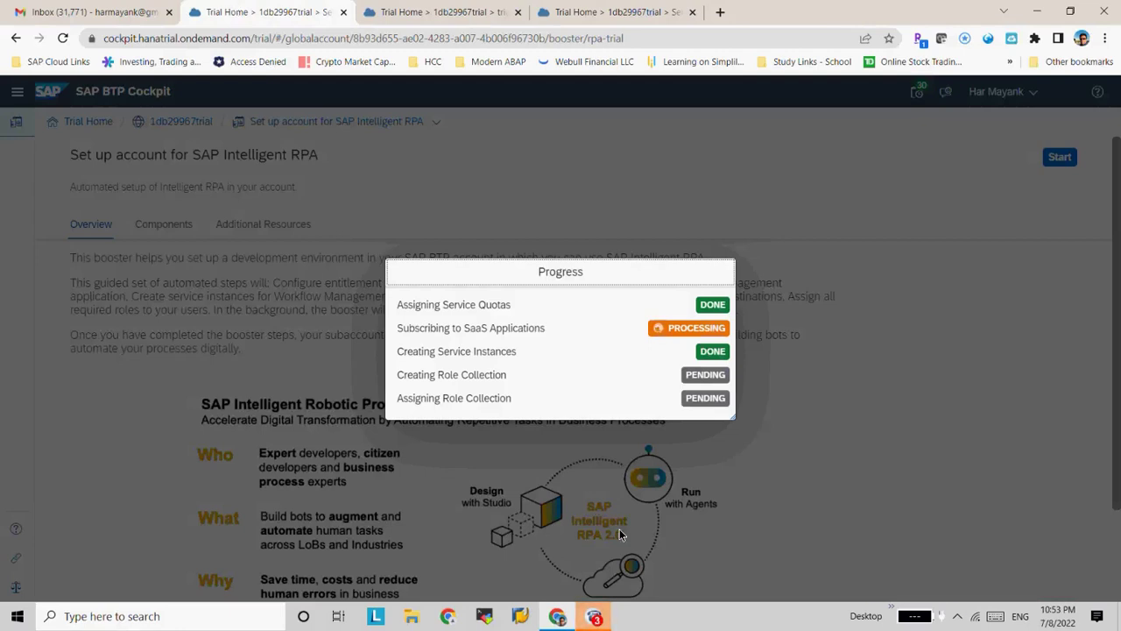
pyautogui.click(595, 617)
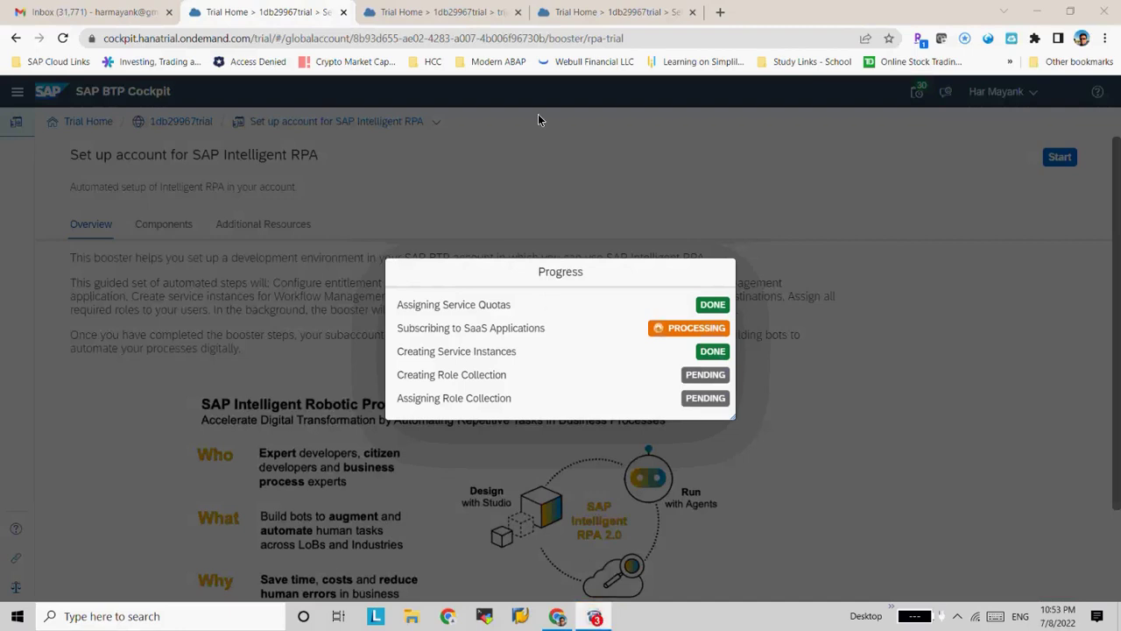
pyautogui.click(598, 618)
# Dismiss the failed booster progress report and close the extra fourth booster tab
pyautogui.click(451, 11)
pyautogui.click(299, 9)
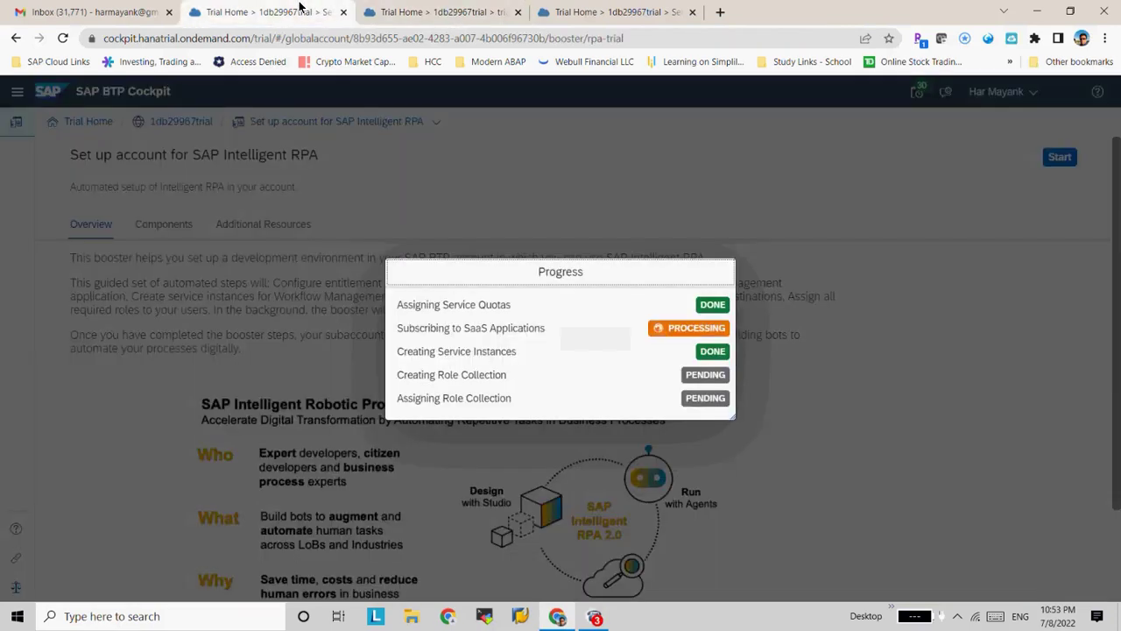
pyautogui.click(442, 12)
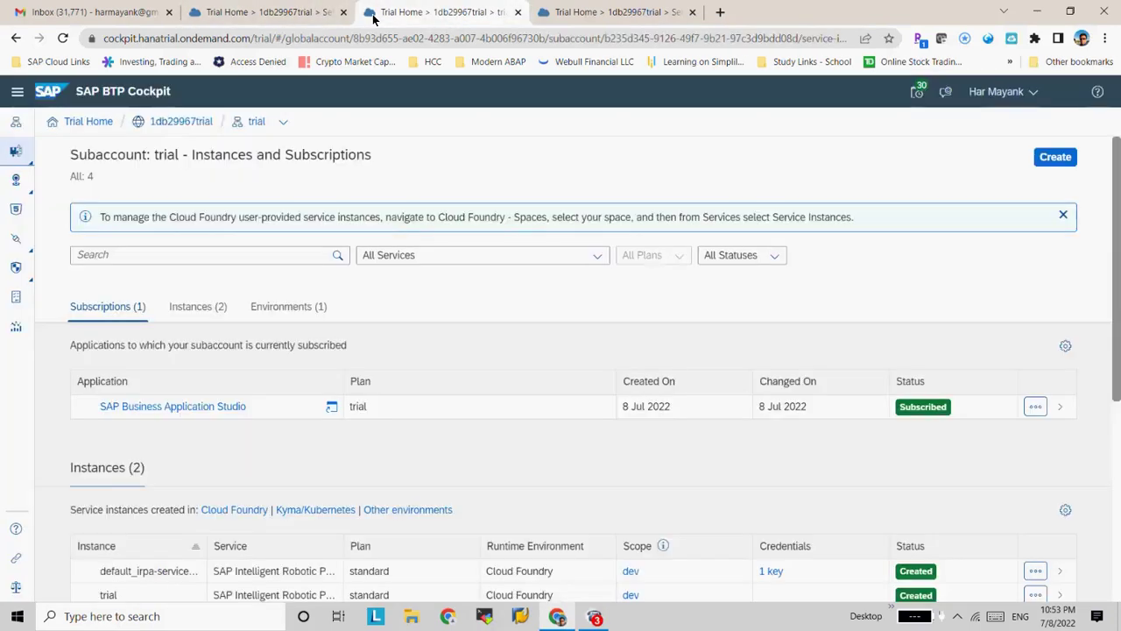
pyautogui.click(561, 19)
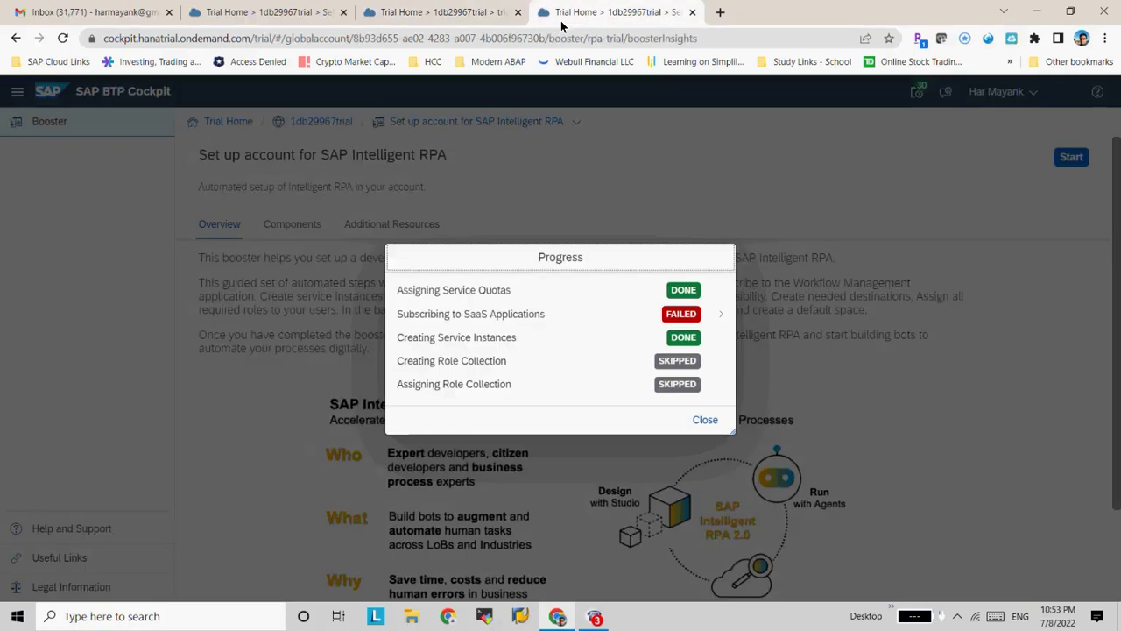
pyautogui.click(704, 422)
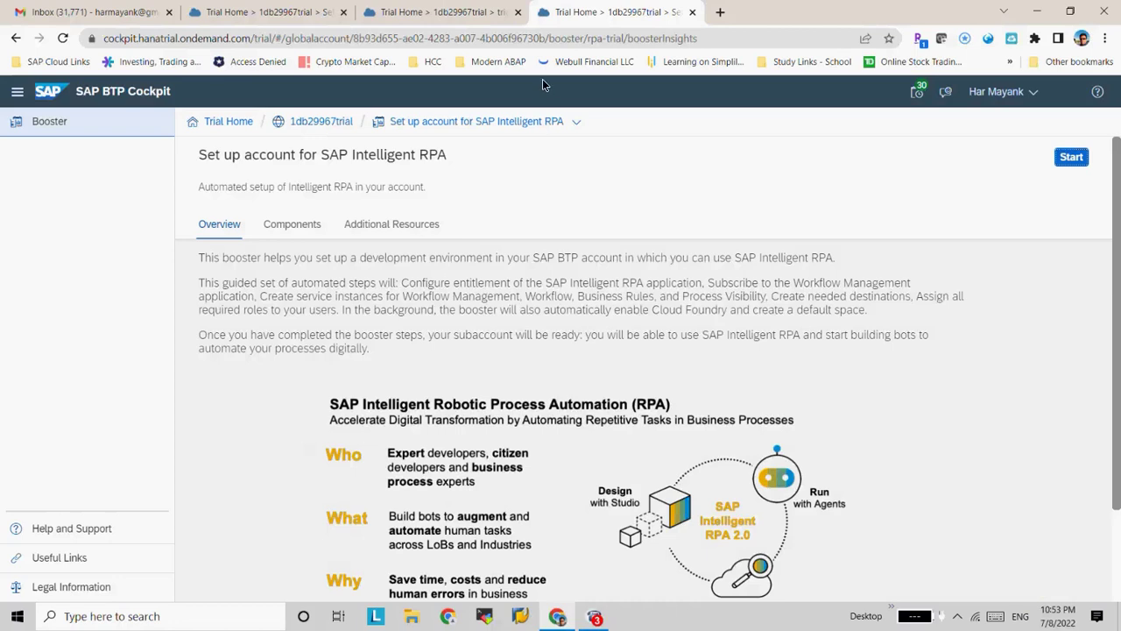
pyautogui.click(288, 14)
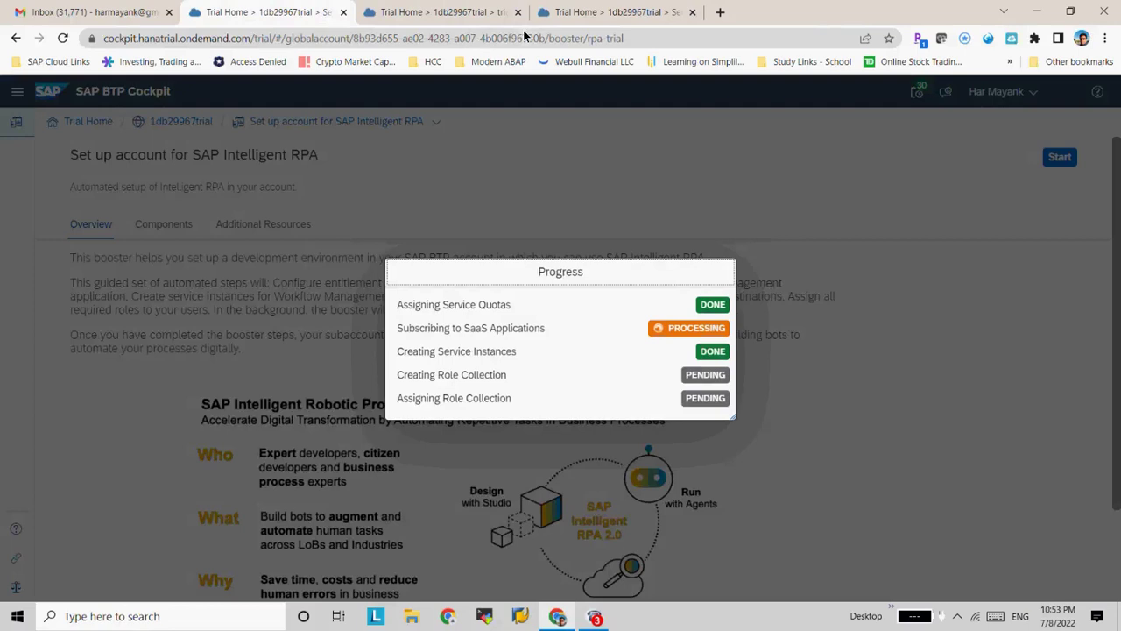
pyautogui.click(495, 14)
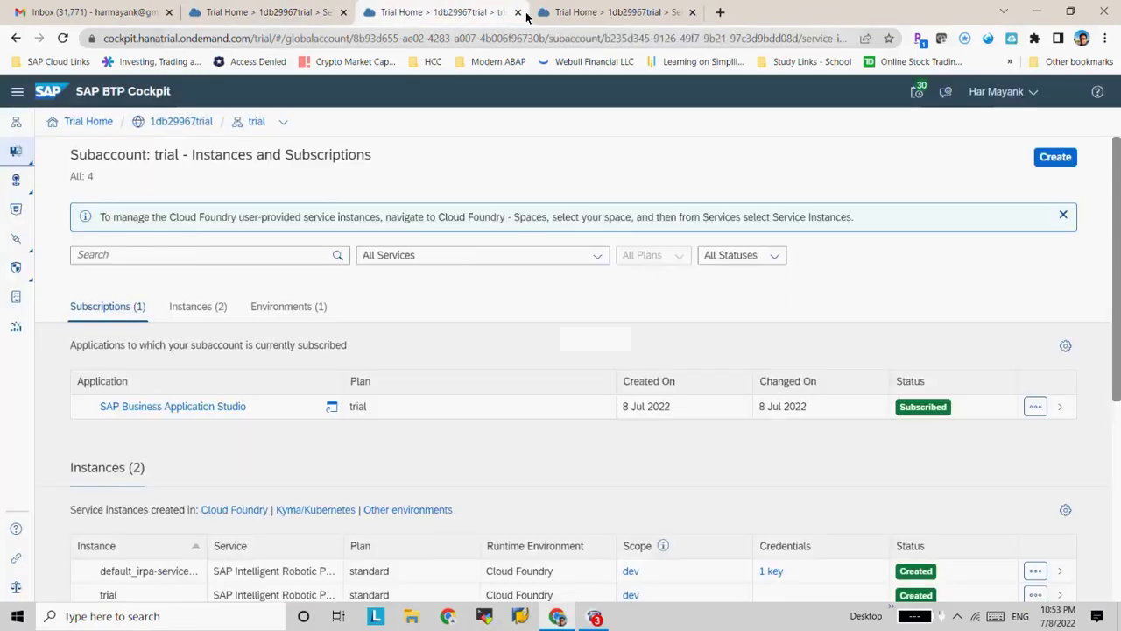
pyautogui.click(595, 13)
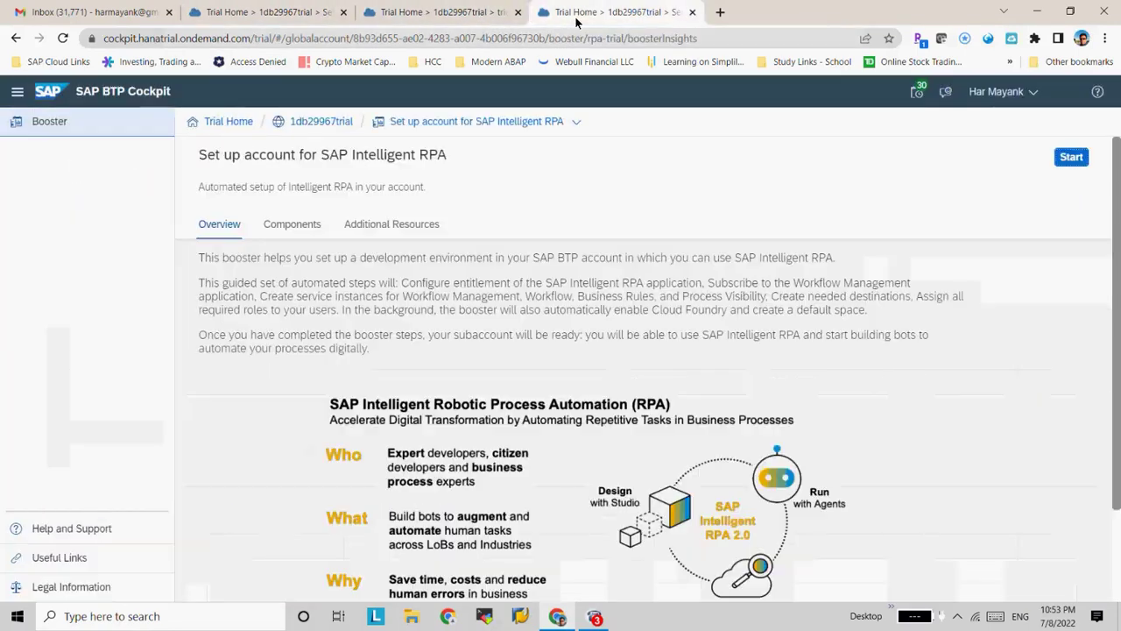
pyautogui.click(692, 12)
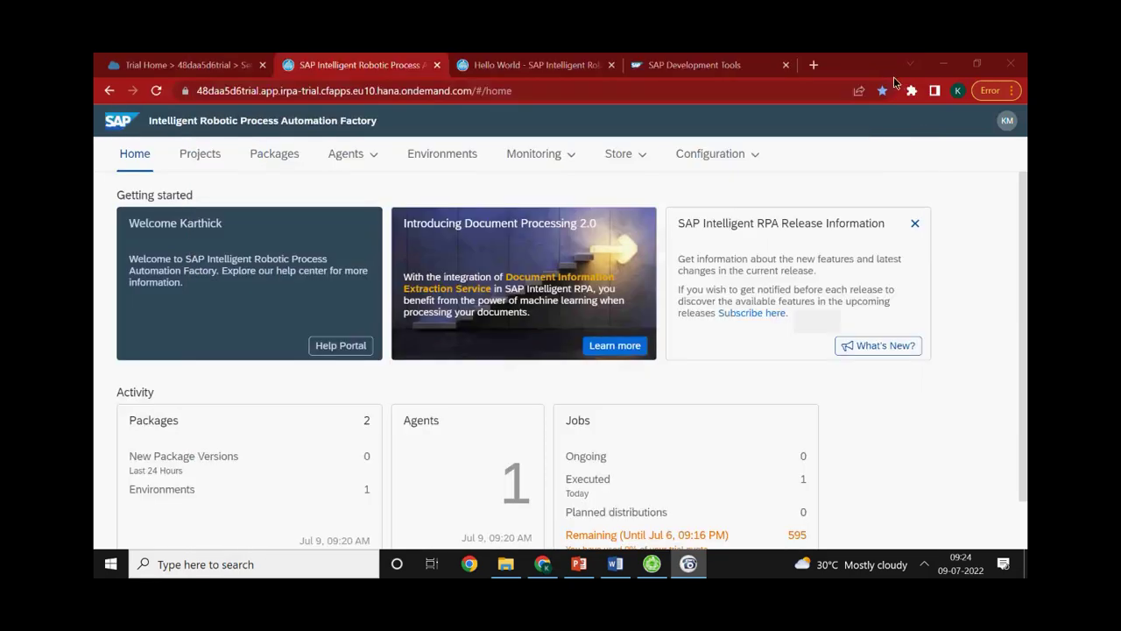
# Navigate from Trial Home through the trial global account into the trial subaccount
pyautogui.click(934, 65)
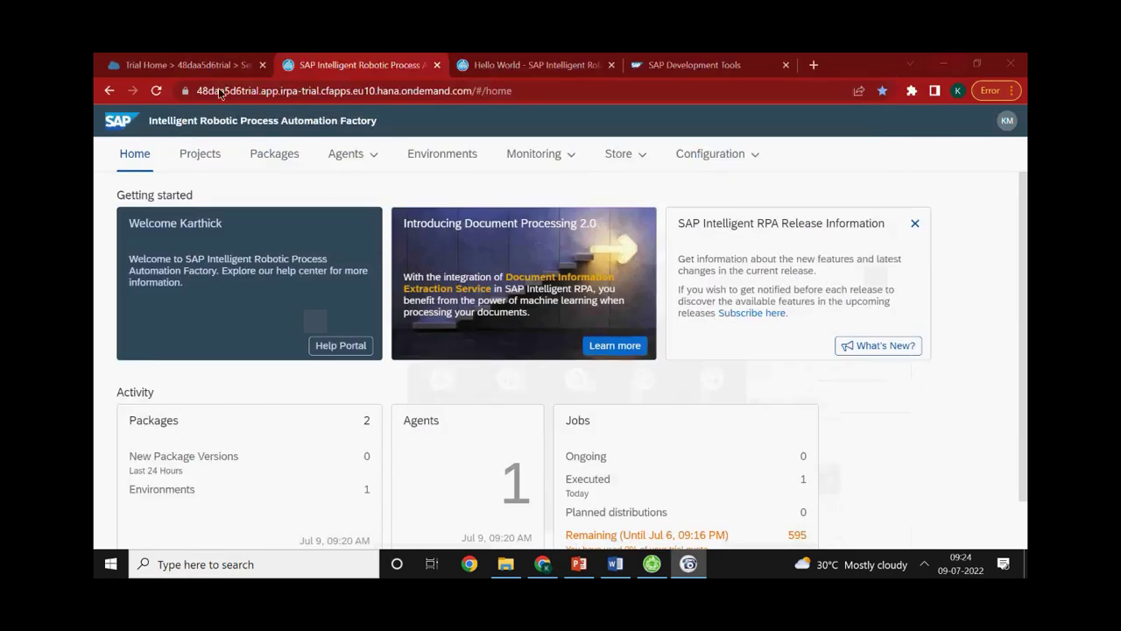
pyautogui.click(204, 66)
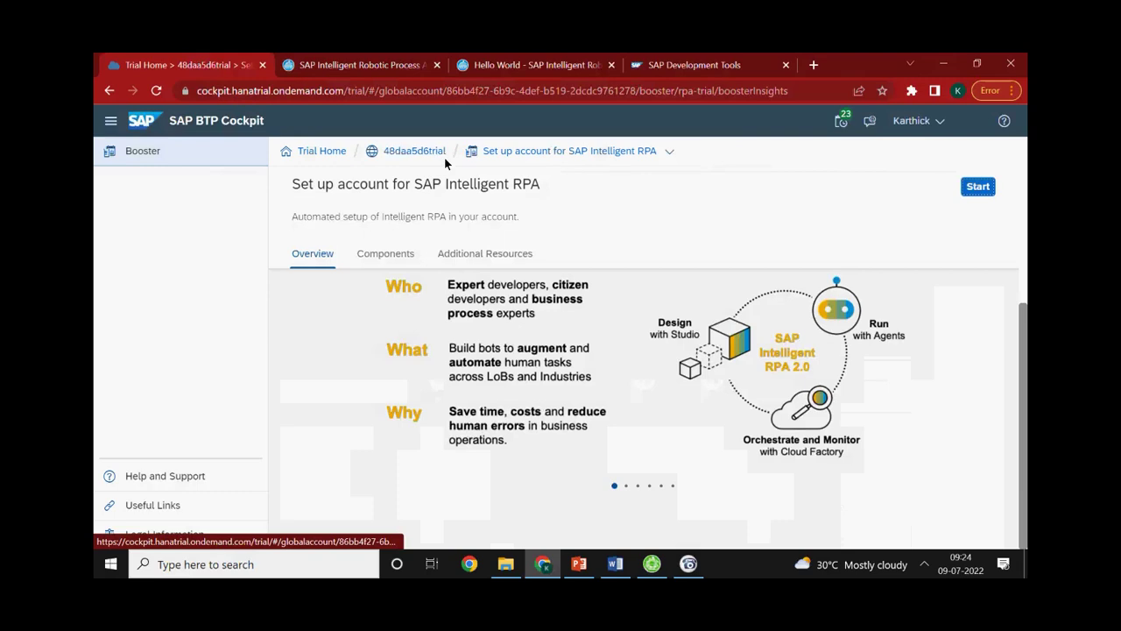
pyautogui.click(419, 153)
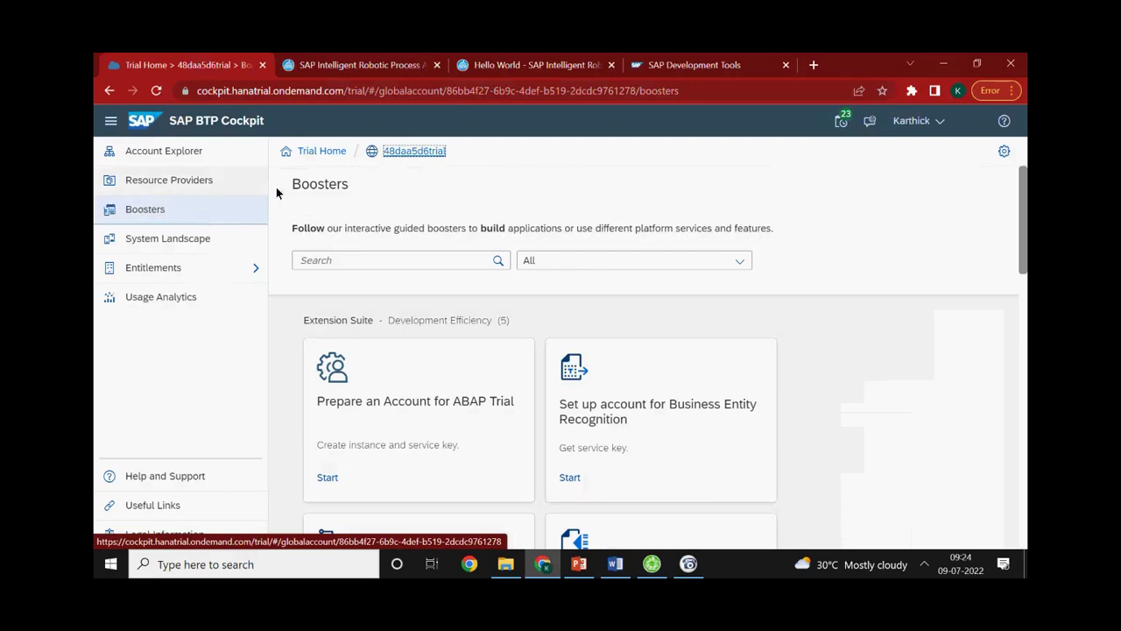
pyautogui.click(328, 156)
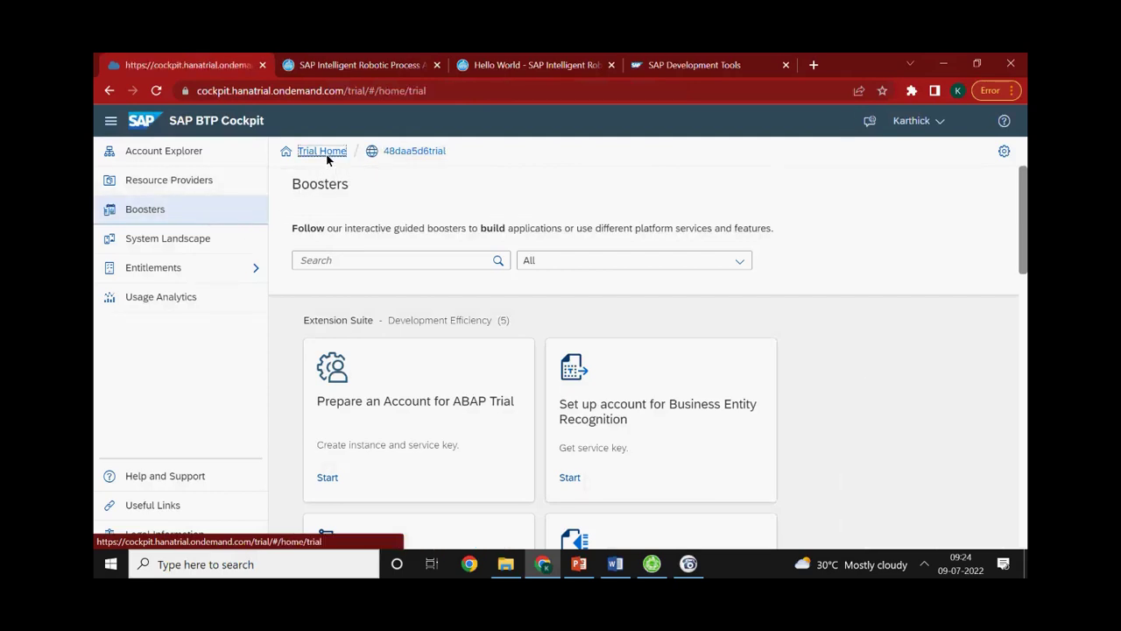
pyautogui.click(529, 260)
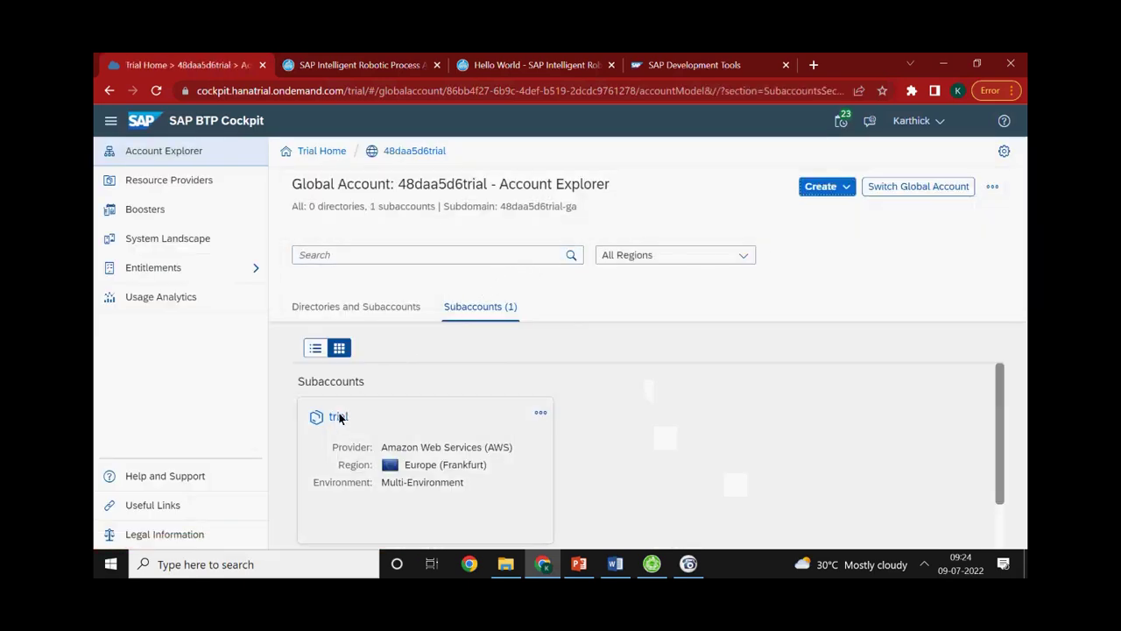
pyautogui.click(336, 418)
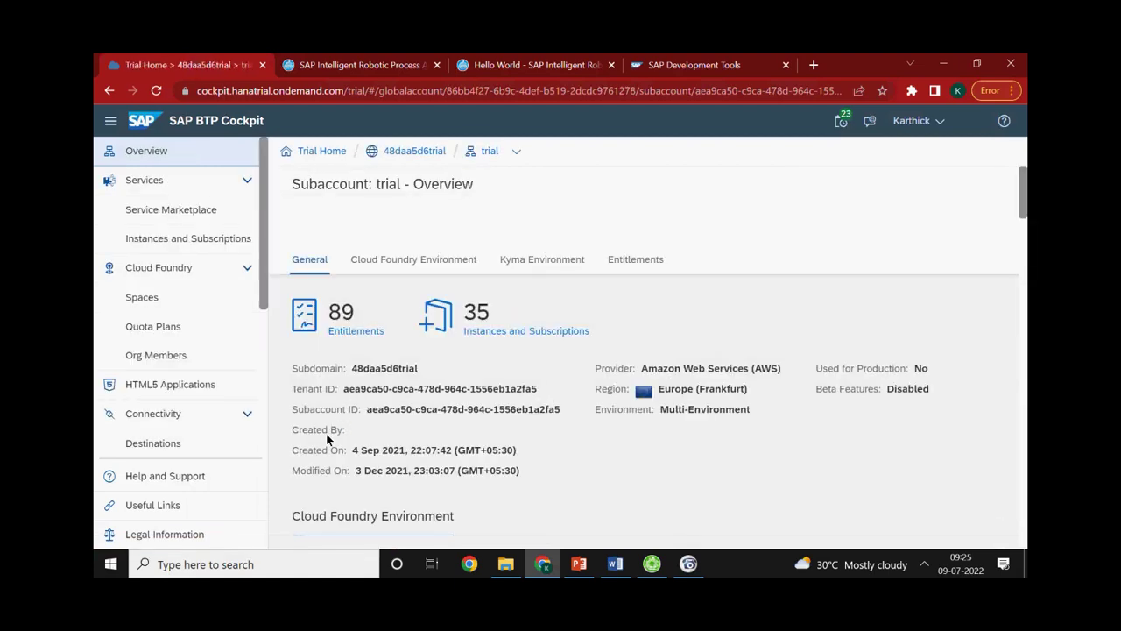
# Search the Service Marketplace for 'RPA' and open the SAP Intelligent RPA Trial service details
pyautogui.click(202, 214)
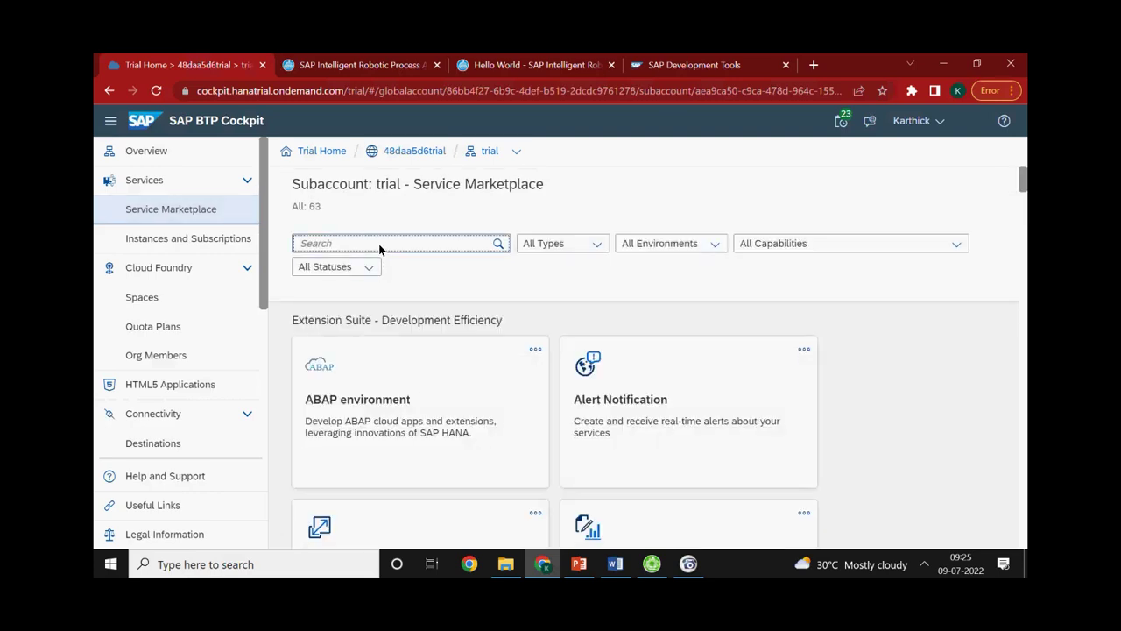
pyautogui.write('RPA')
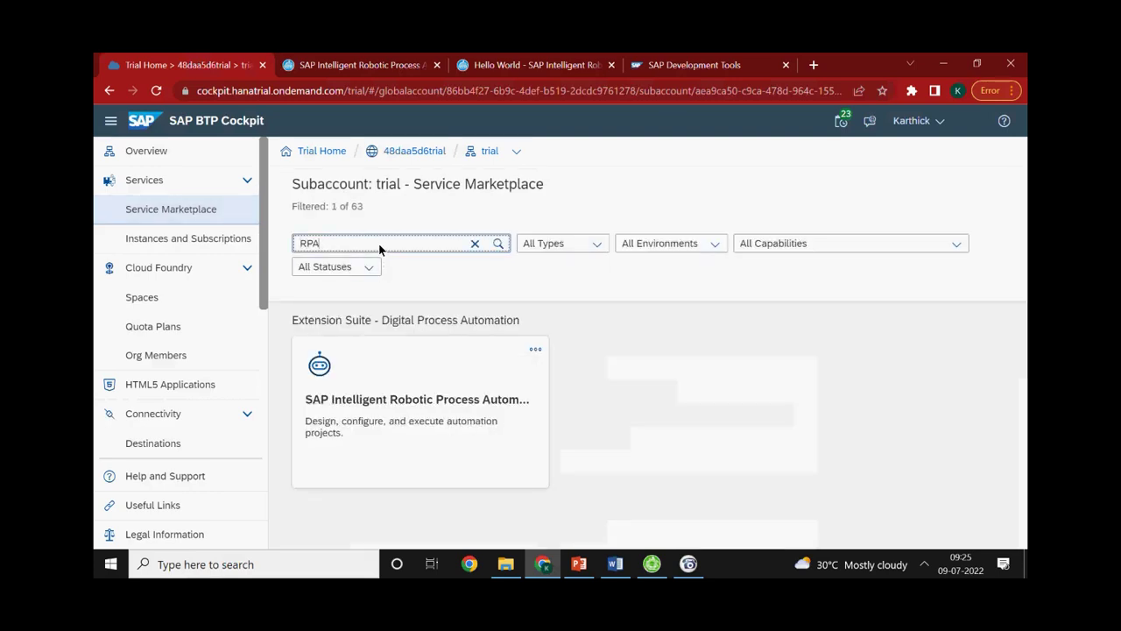
pyautogui.click(415, 416)
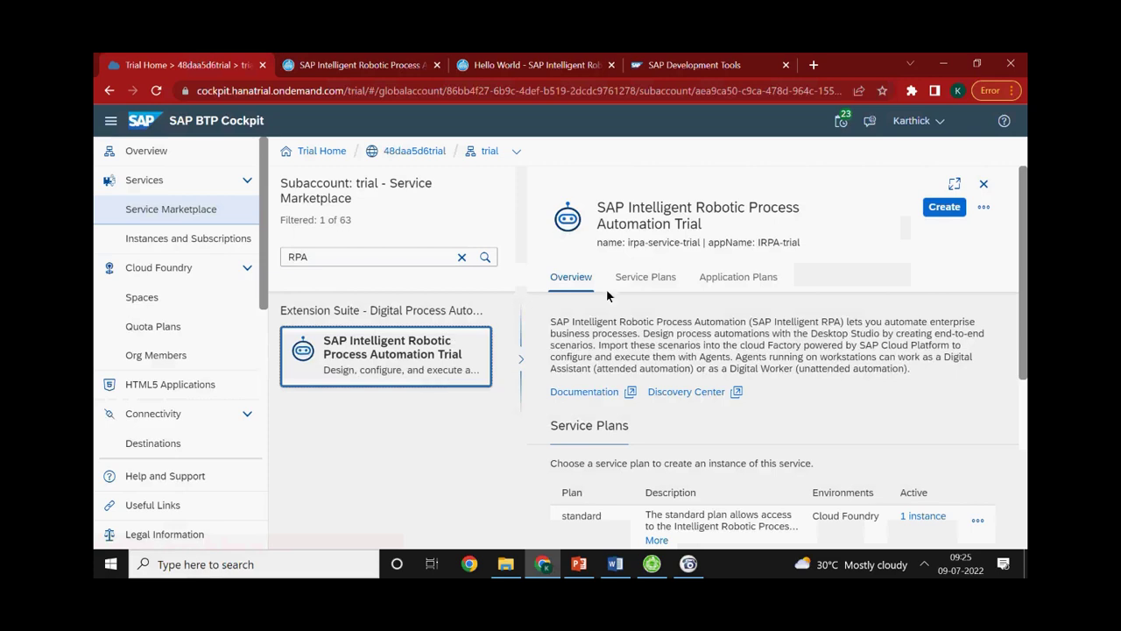
pyautogui.click(958, 208)
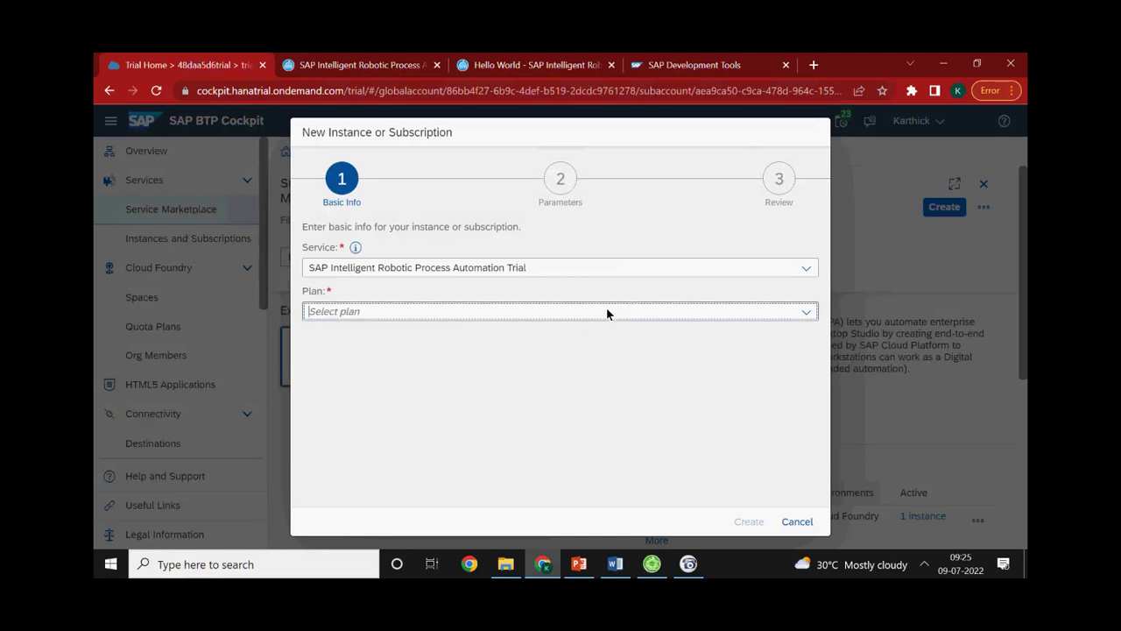
pyautogui.click(804, 313)
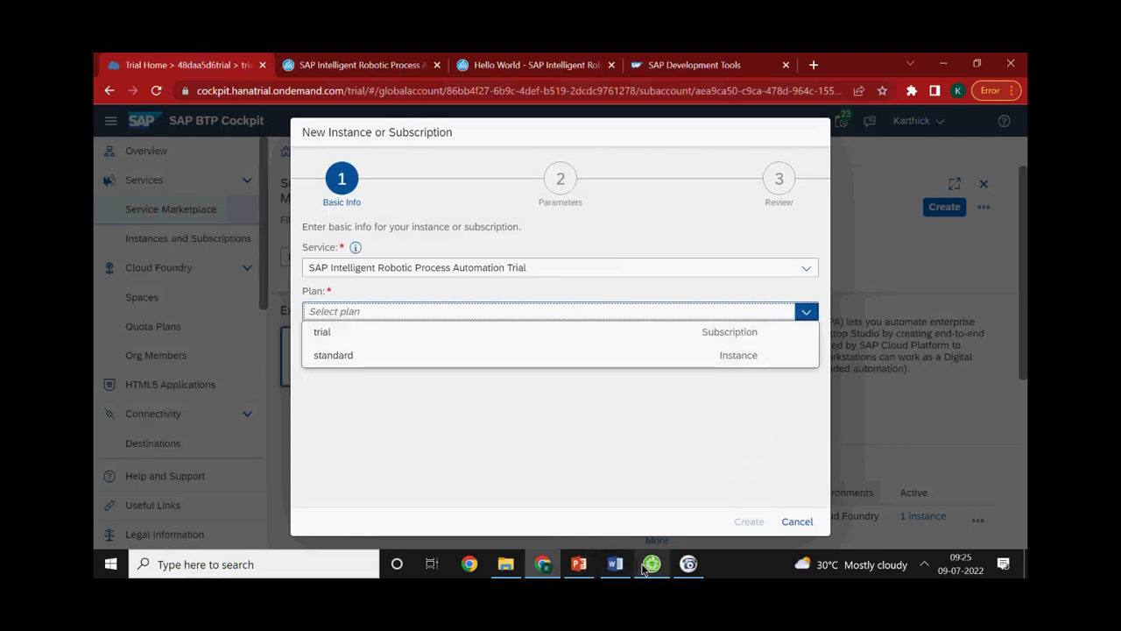
pyautogui.moveTo(684, 555)
pyautogui.click(555, 385)
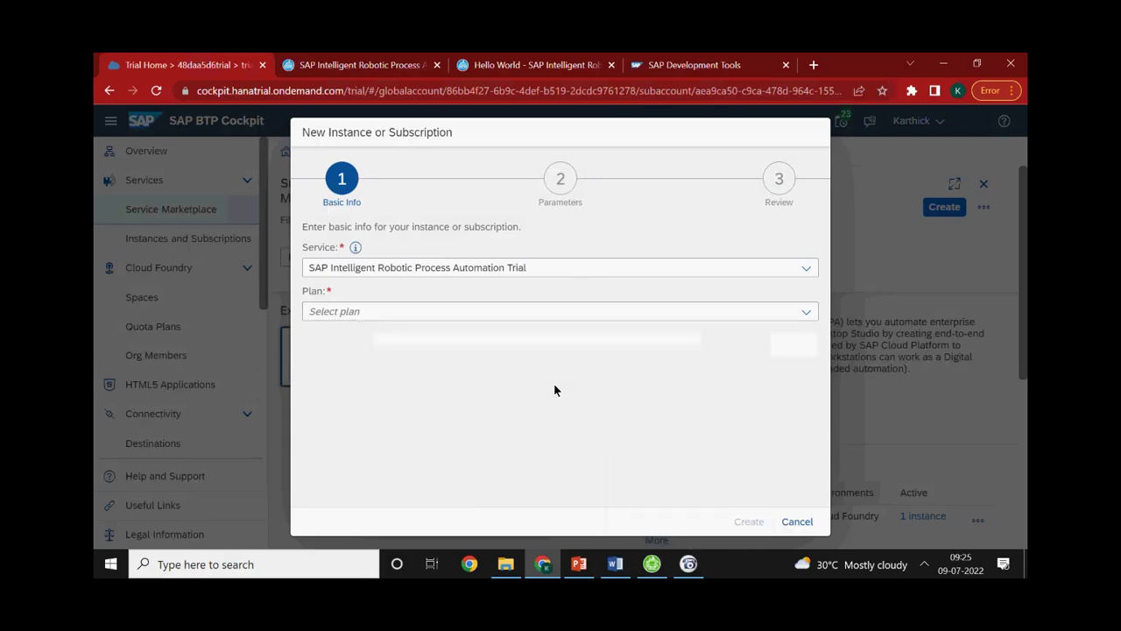
pyautogui.click(809, 526)
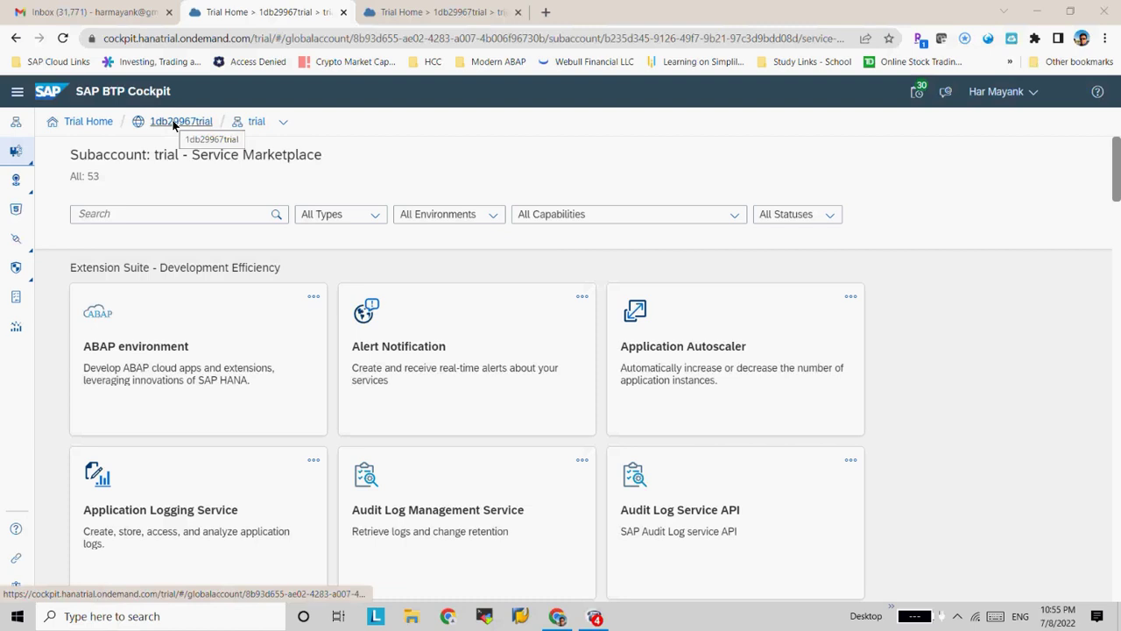
# Go from Trial Home into the trial subaccount and expand the labelled navigation panel
pyautogui.click(88, 122)
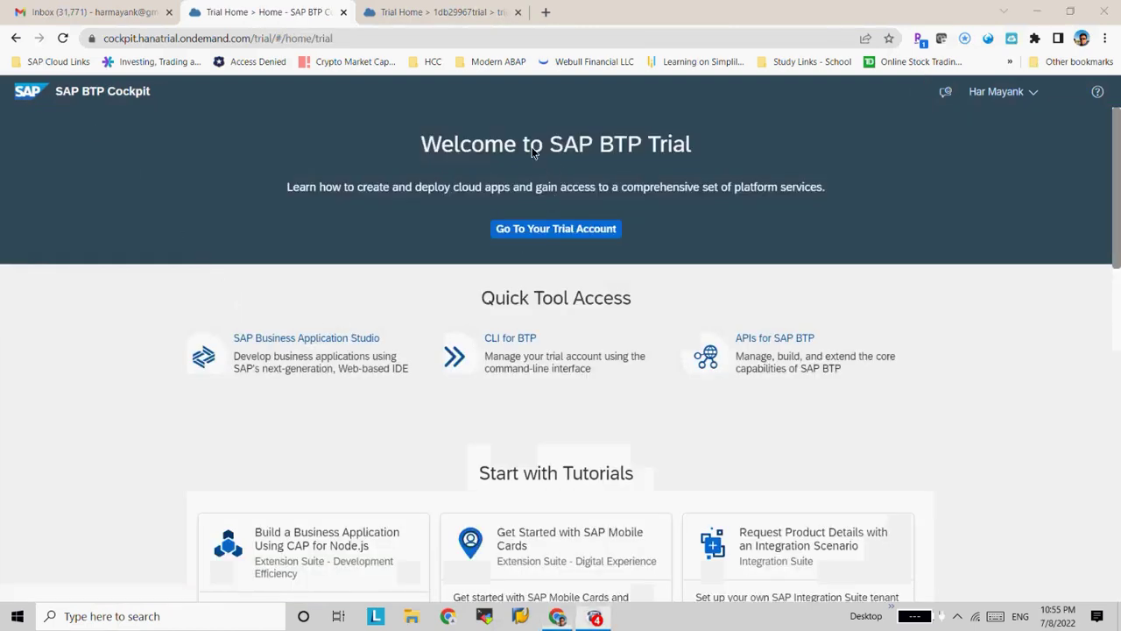
pyautogui.click(559, 230)
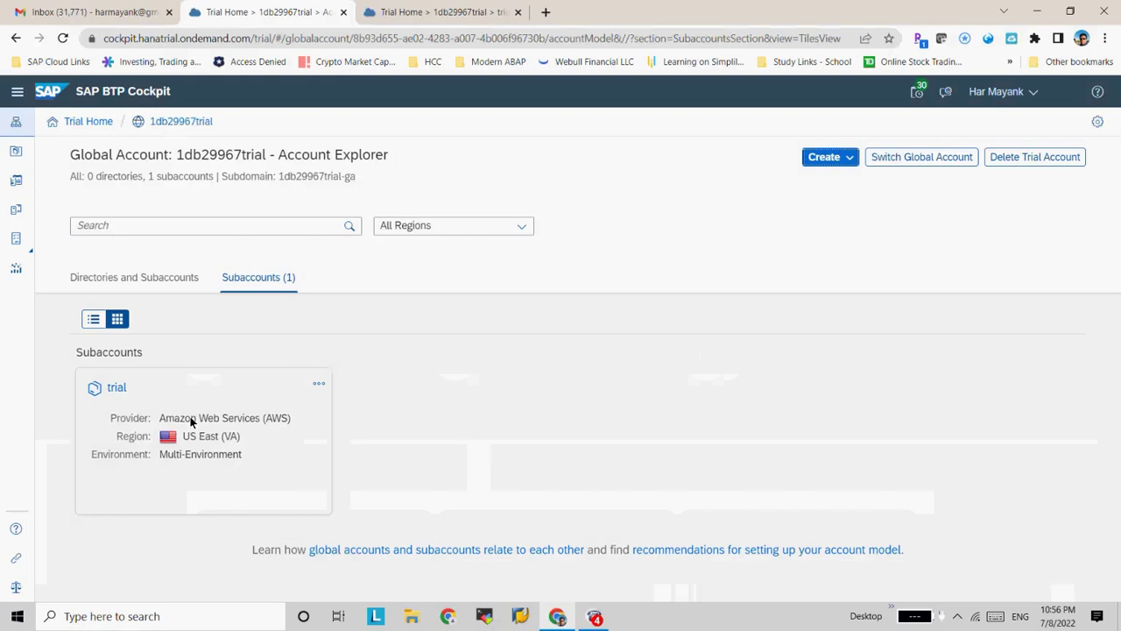
pyautogui.click(191, 422)
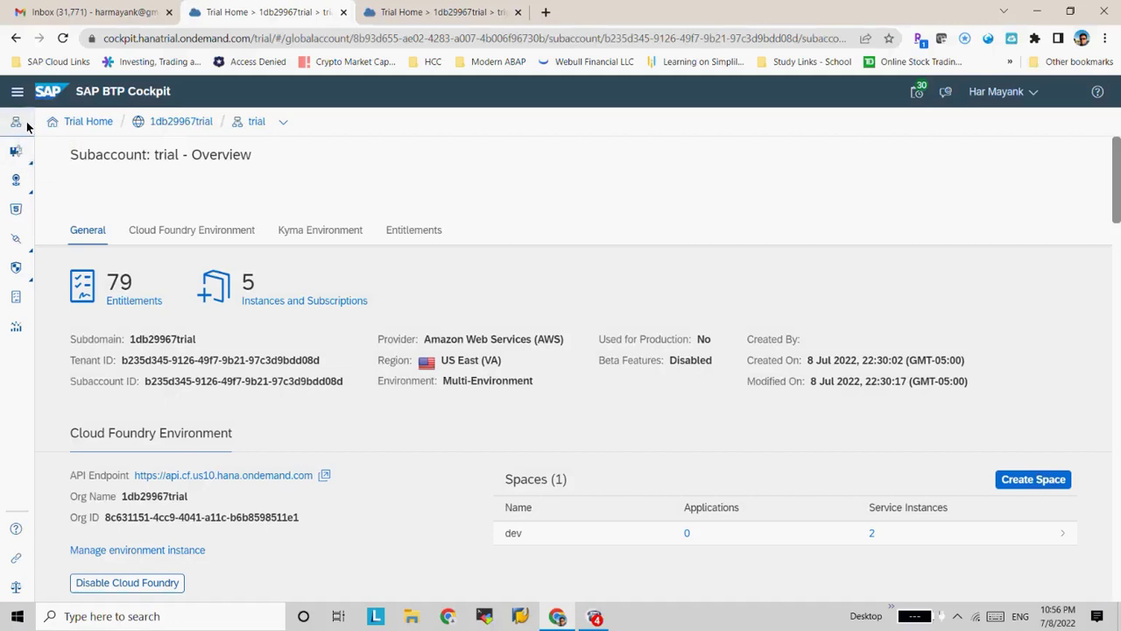
pyautogui.click(17, 91)
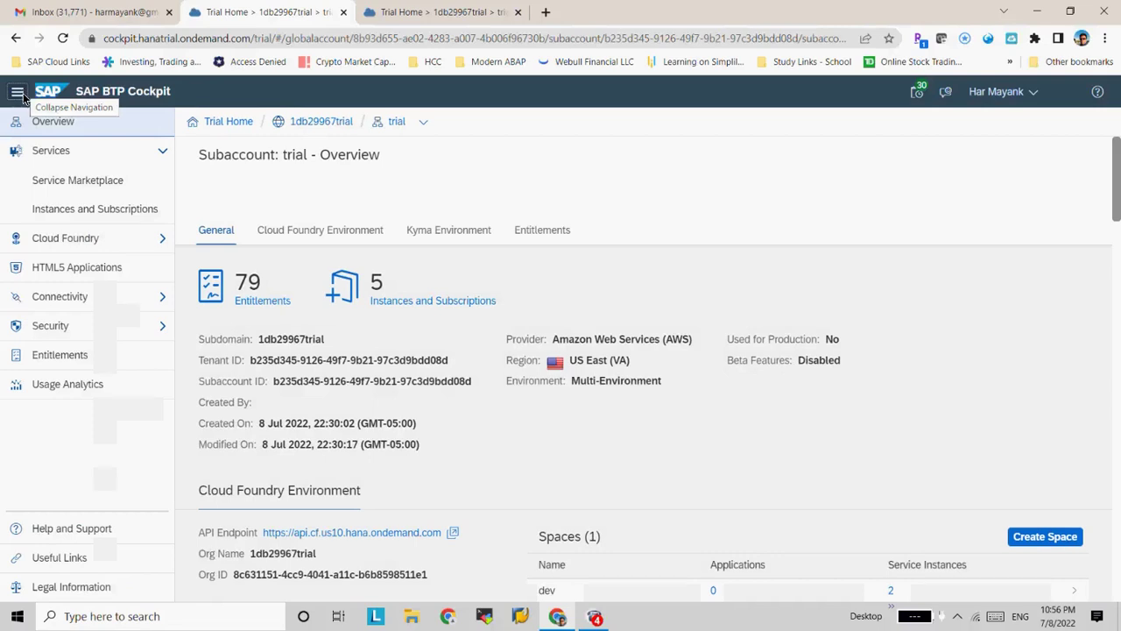
# Filter the Service Marketplace by 'rpa' and open the Intelligent RPA Trial service details
pyautogui.click(79, 183)
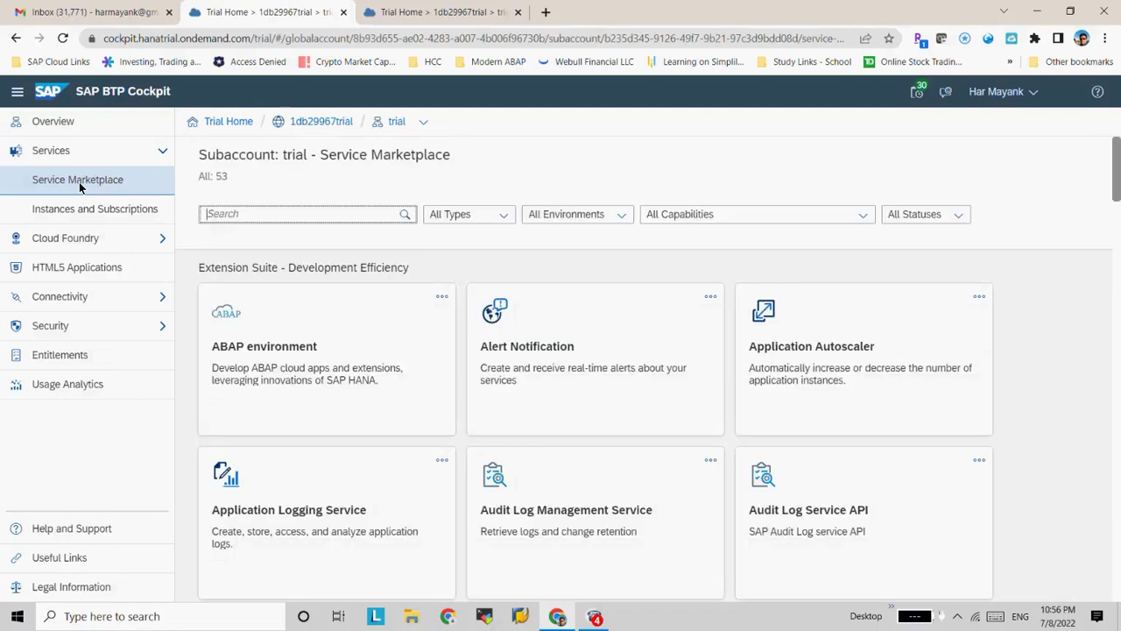
pyautogui.write('l')
pyautogui.write('p')
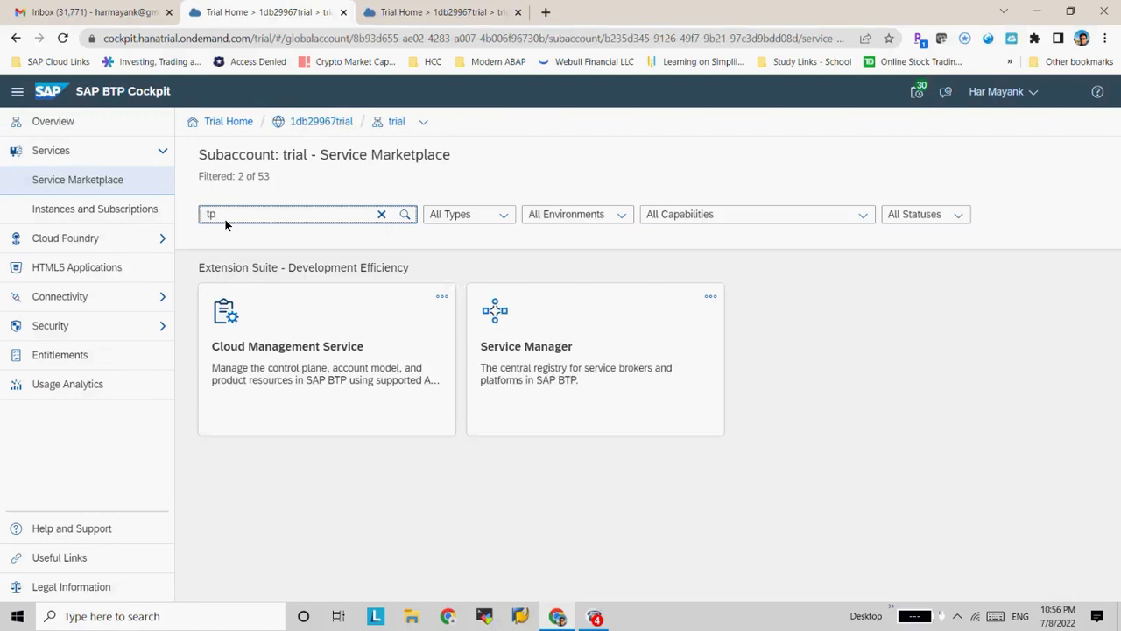
pyautogui.press('BackSpace')
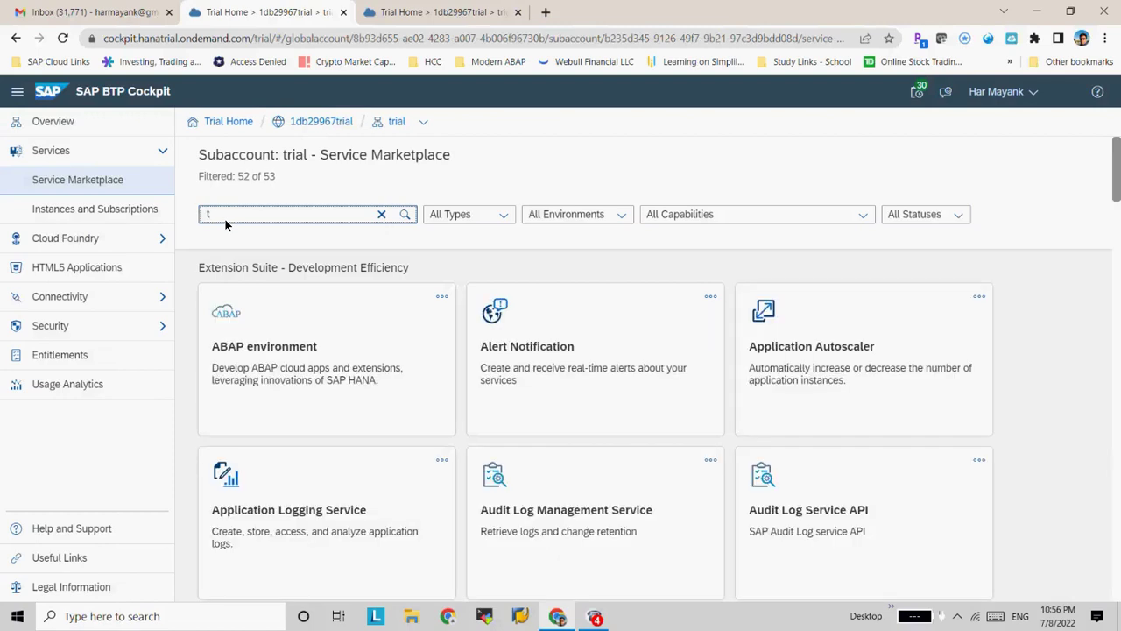
pyautogui.press('BackSpace')
pyautogui.write('i')
pyautogui.write('p')
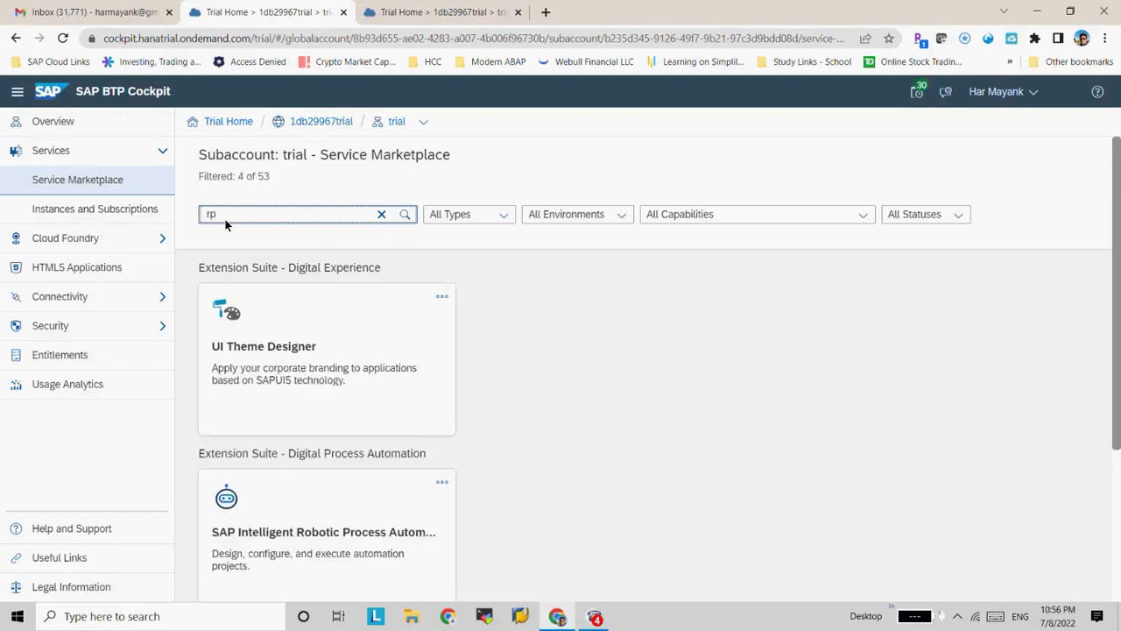
pyautogui.write('a')
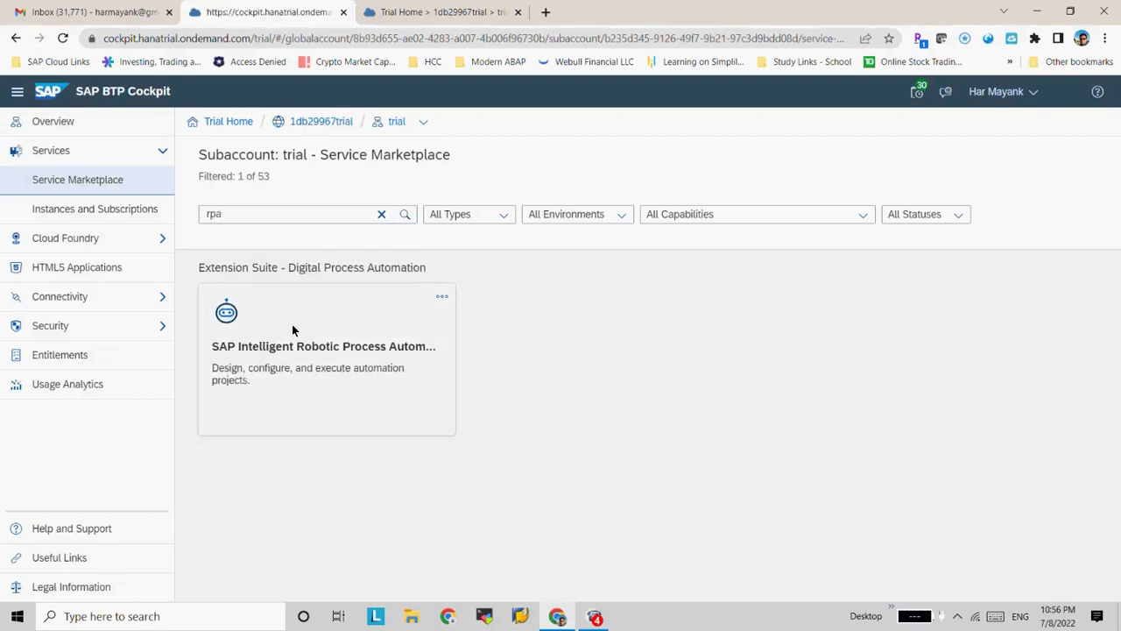
pyautogui.click(293, 329)
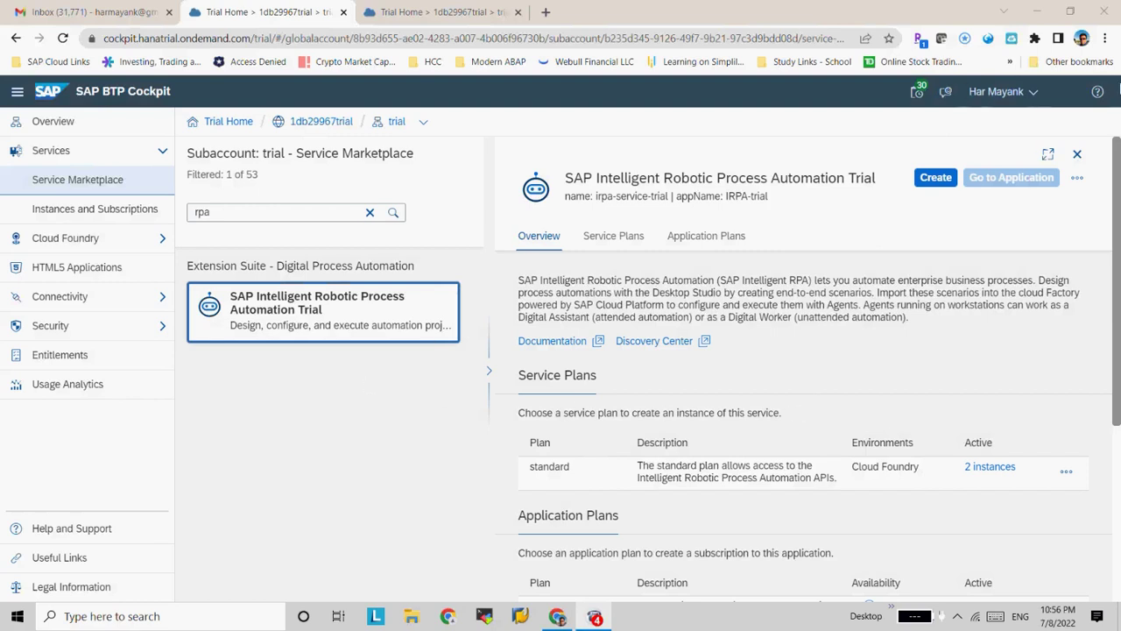
# Start a new Intelligent RPA Trial instance and settle on the standard plan
pyautogui.click(936, 178)
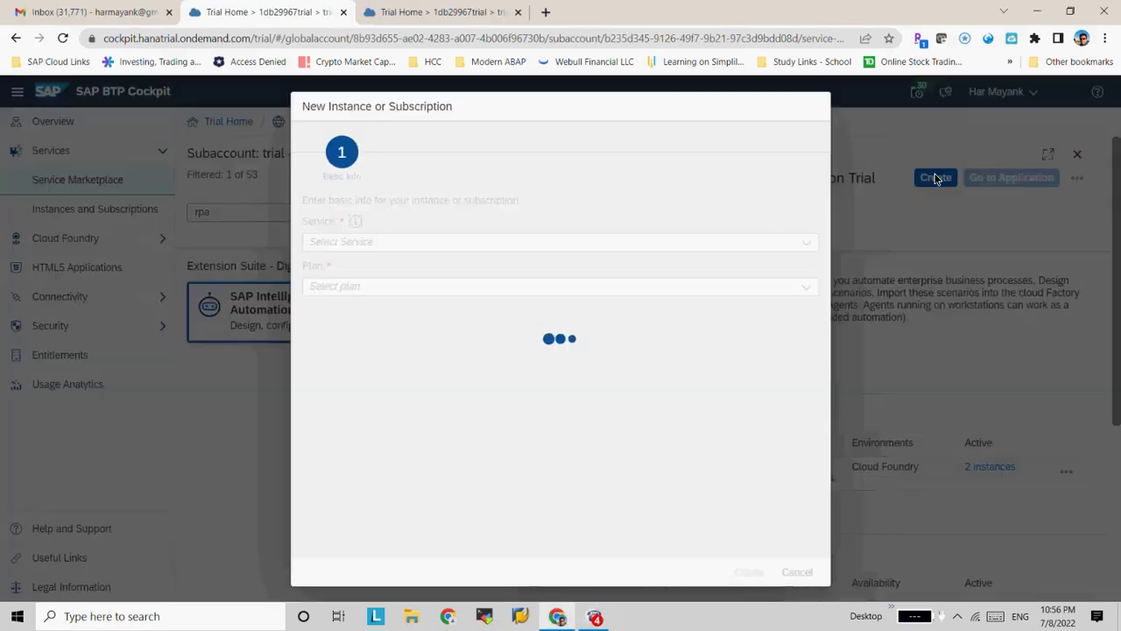
pyautogui.click(805, 286)
pyautogui.click(452, 313)
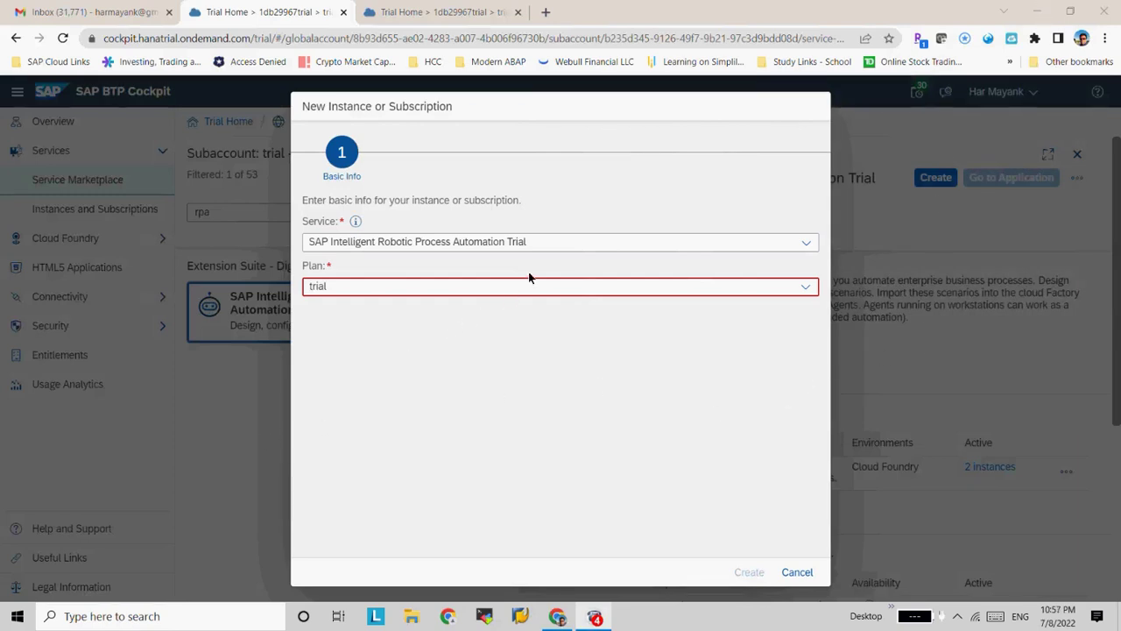
pyautogui.click(806, 242)
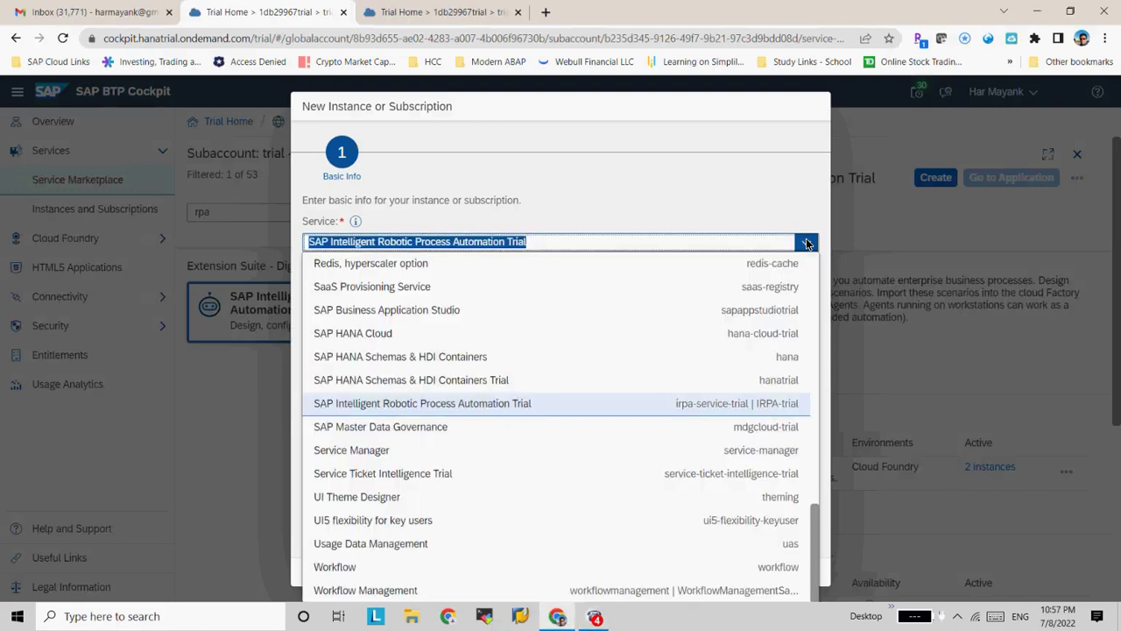
pyautogui.click(690, 403)
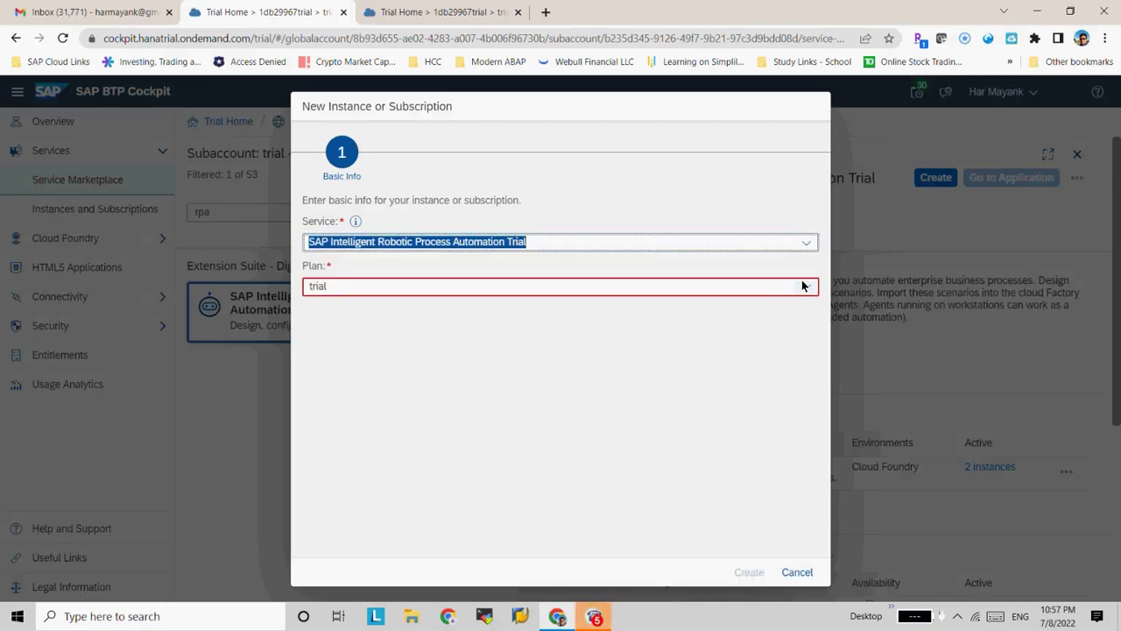
pyautogui.click(803, 286)
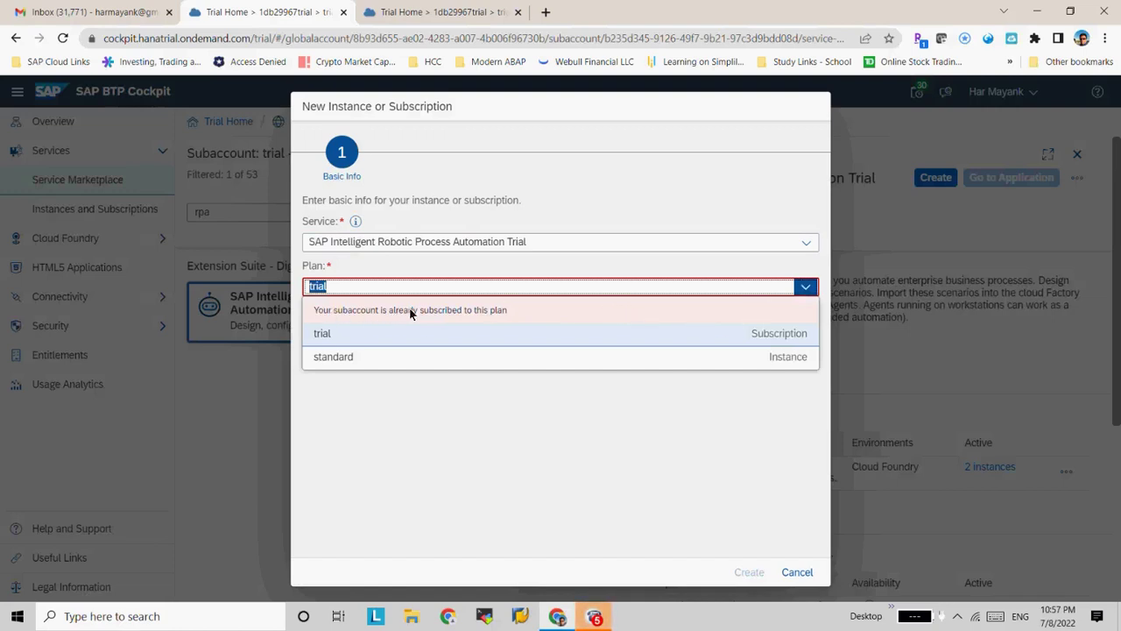
pyautogui.click(409, 355)
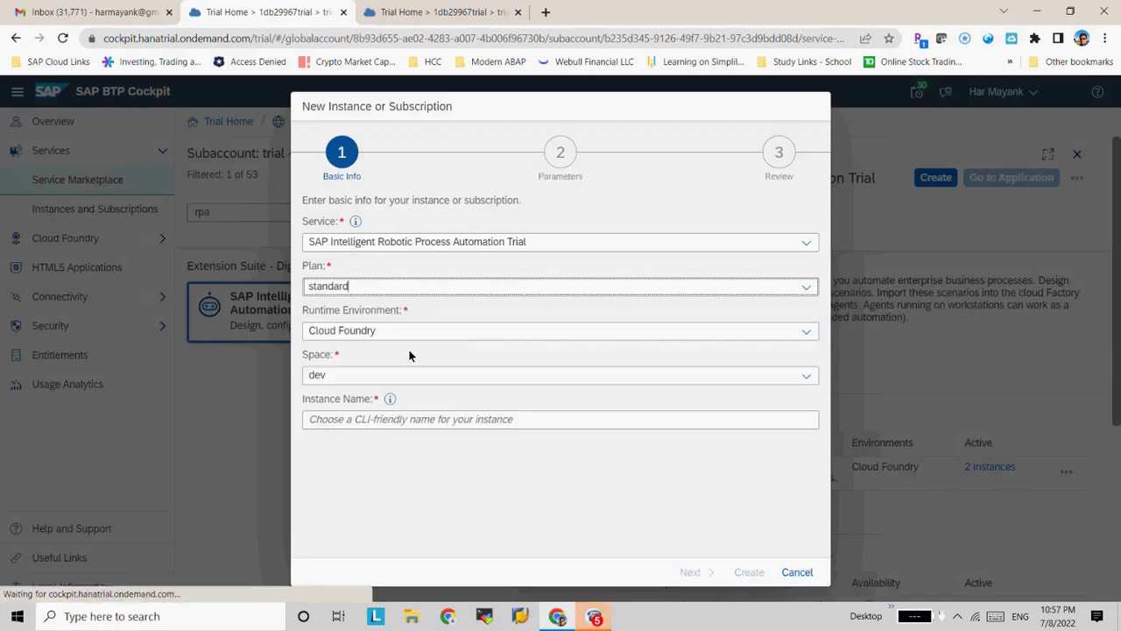
pyautogui.click(338, 444)
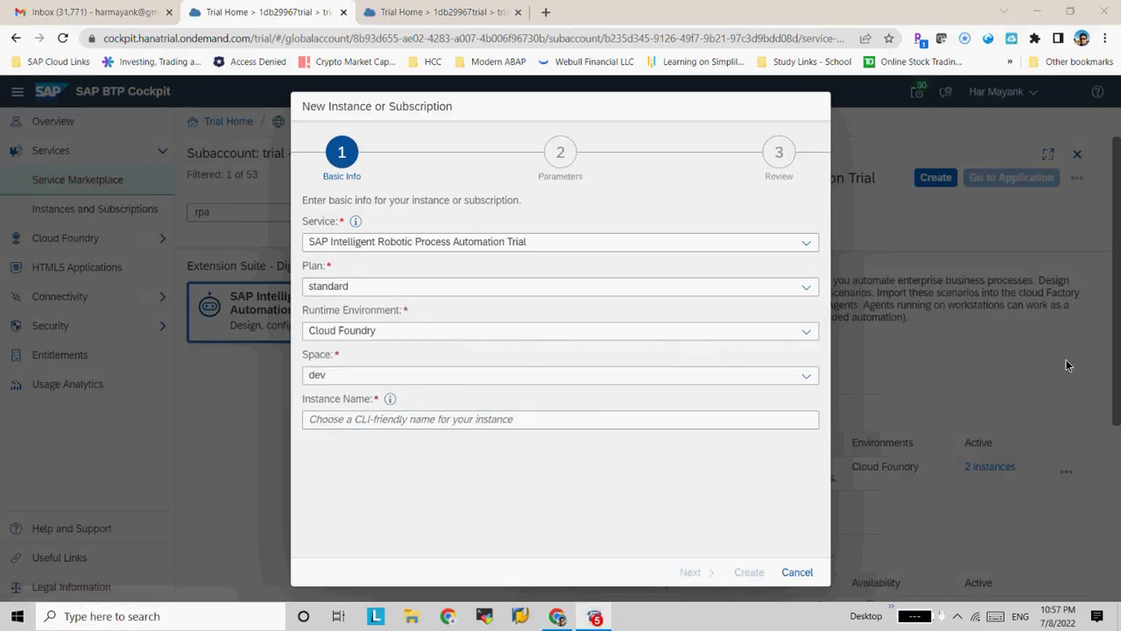
pyautogui.click(805, 287)
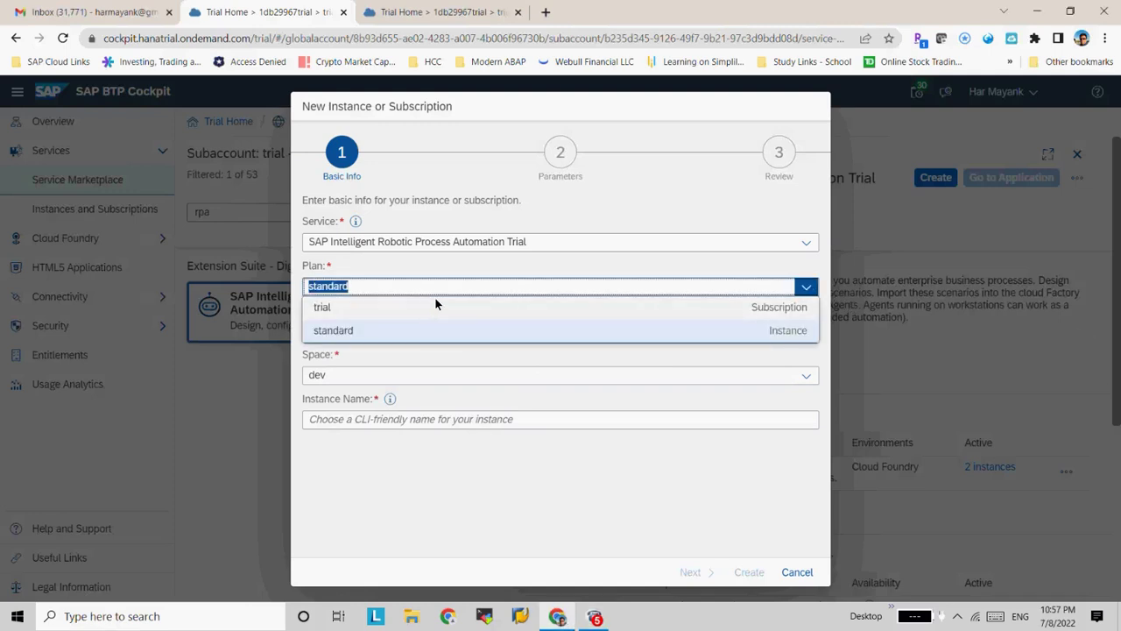
pyautogui.click(434, 304)
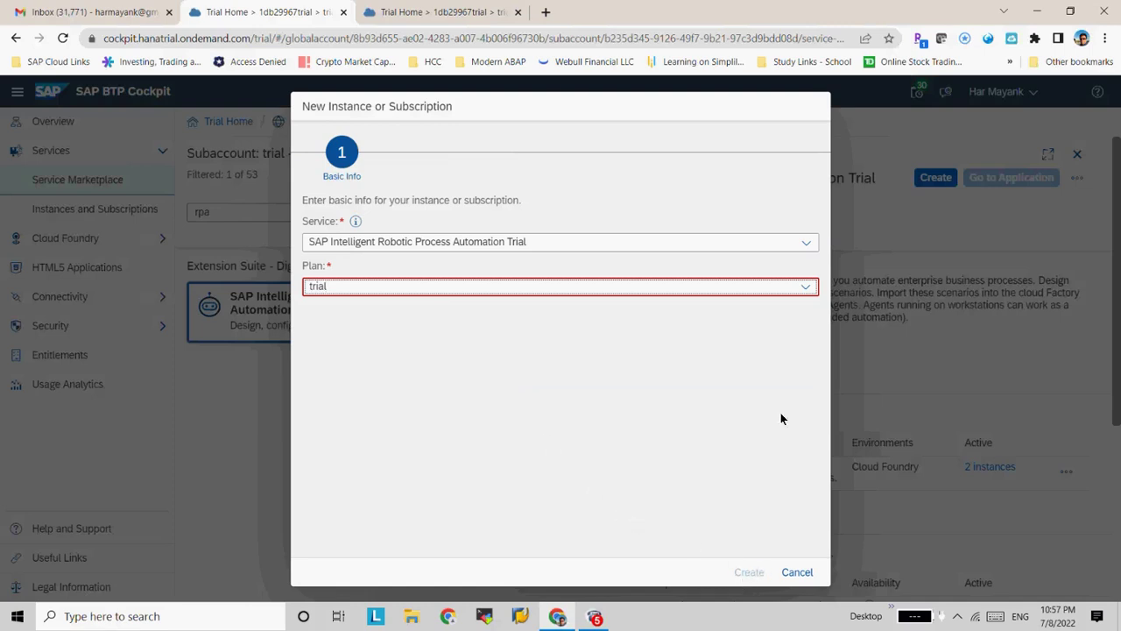
pyautogui.click(804, 286)
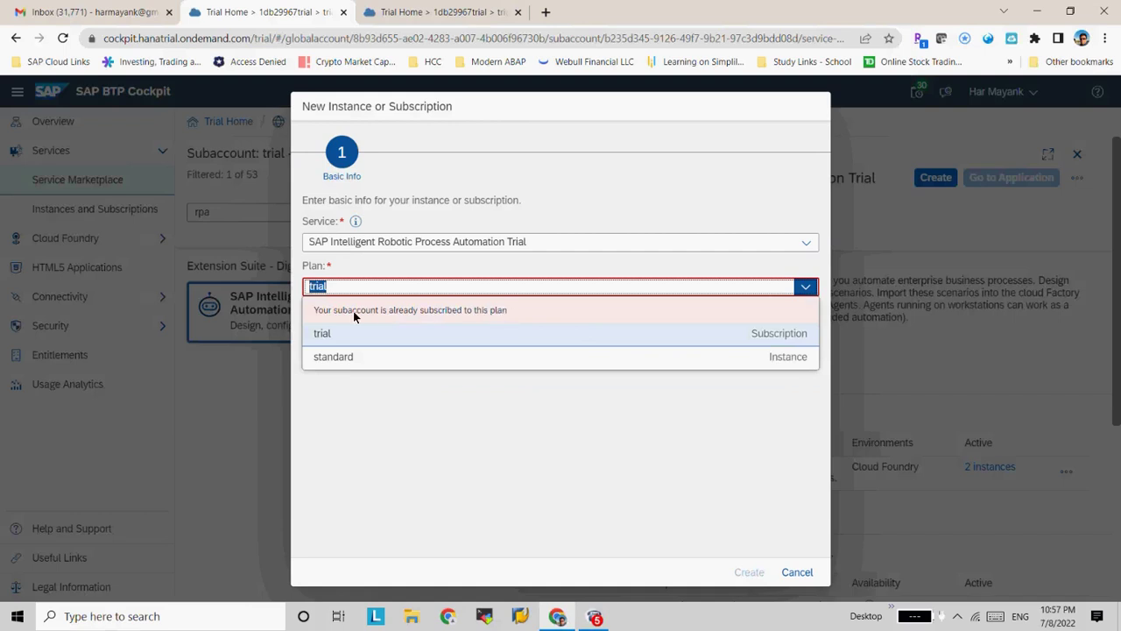
pyautogui.click(333, 356)
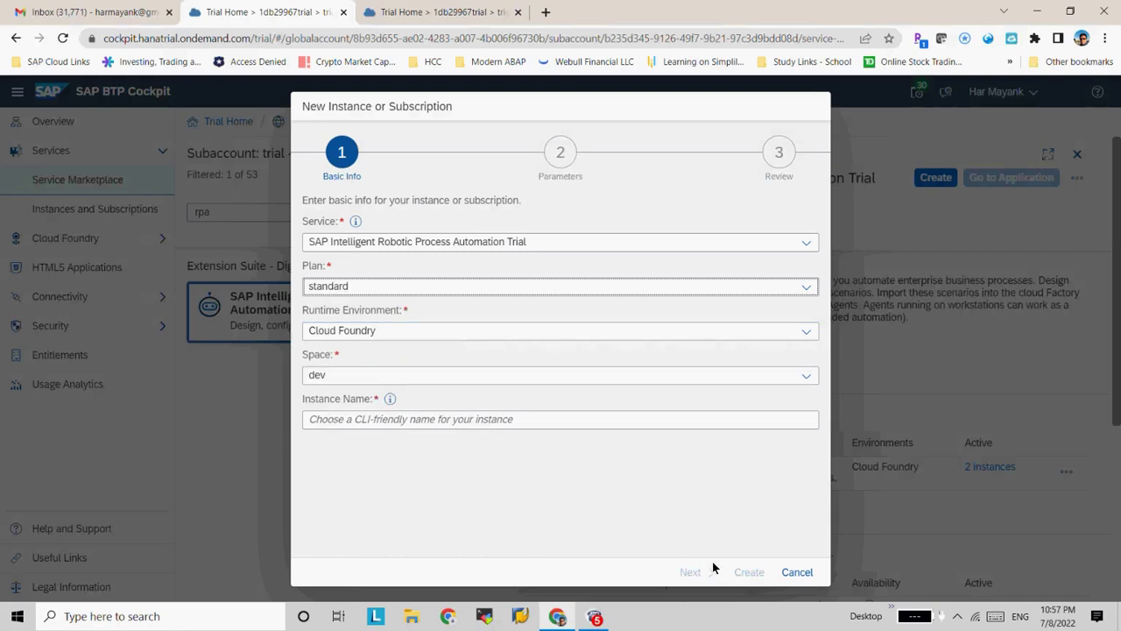
# Name the instance 'iRPA-Training' and create it
pyautogui.click(612, 426)
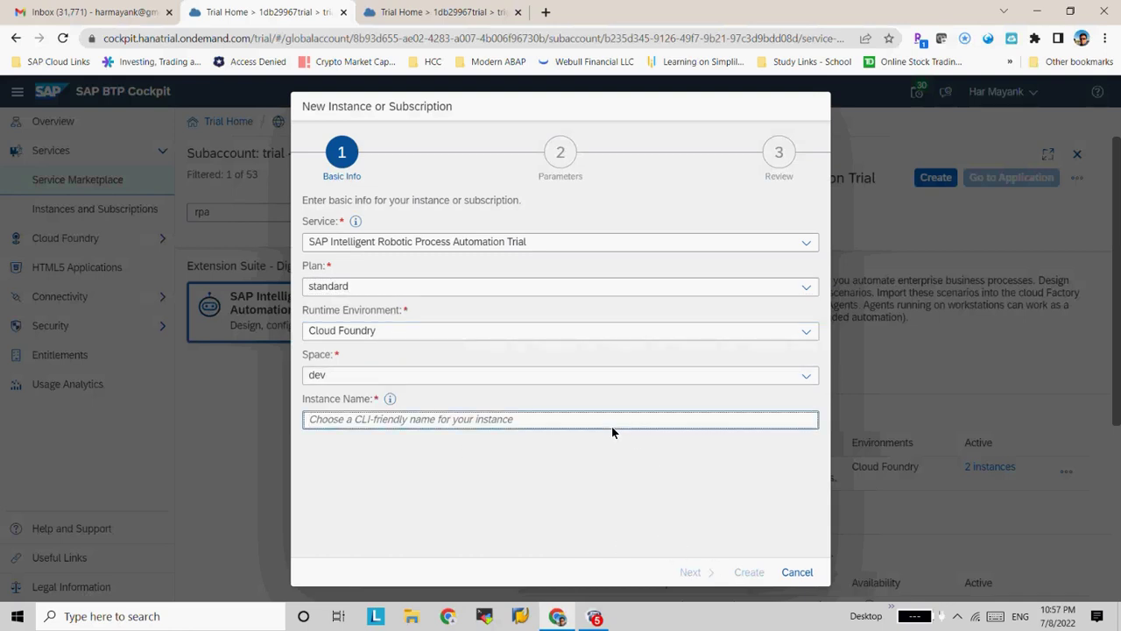
pyautogui.write('test')
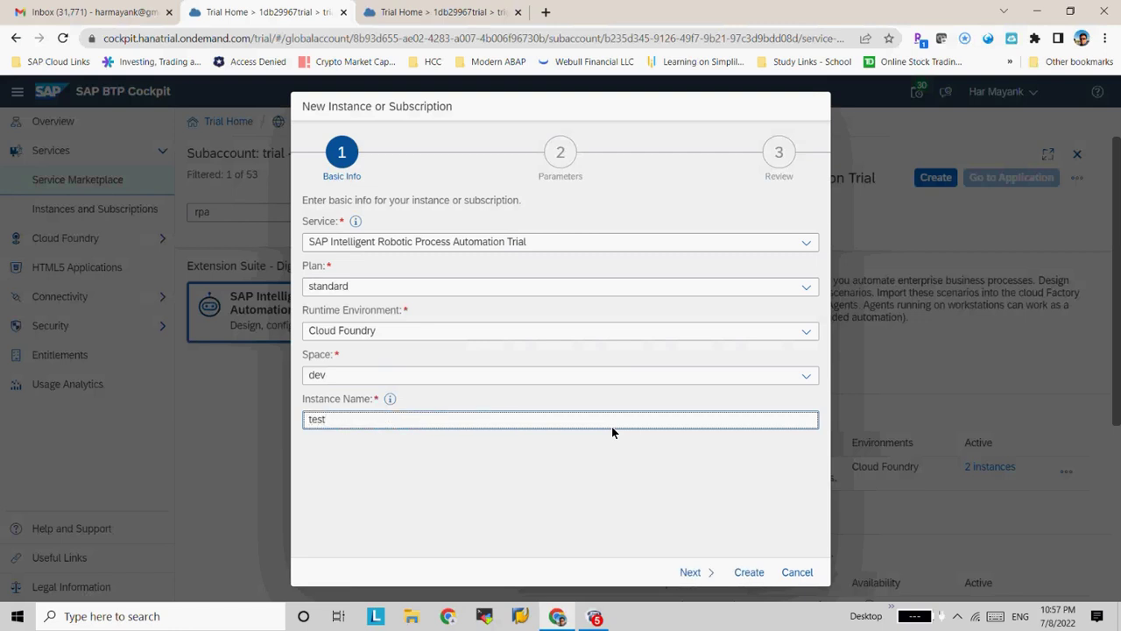
pyautogui.press('BackSpace')
pyautogui.press('BackSpace')
pyautogui.press('BackSpace')
pyautogui.press('BackSpace')
pyautogui.write('iRPA-Trai')
pyautogui.press('BackSpace')
pyautogui.write('ining')
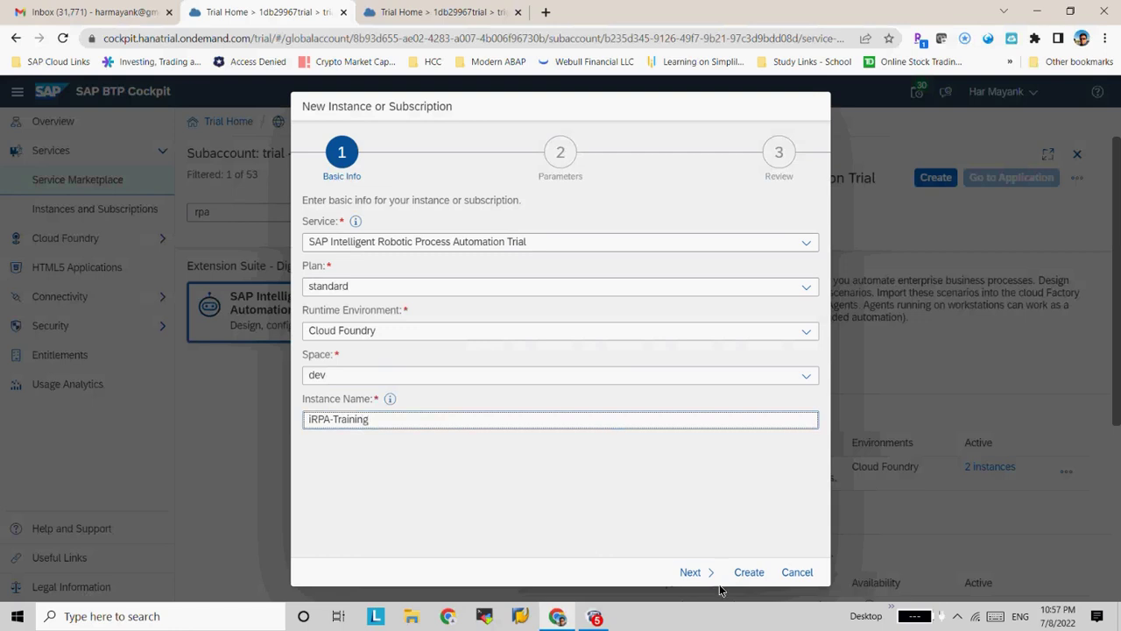
pyautogui.click(744, 579)
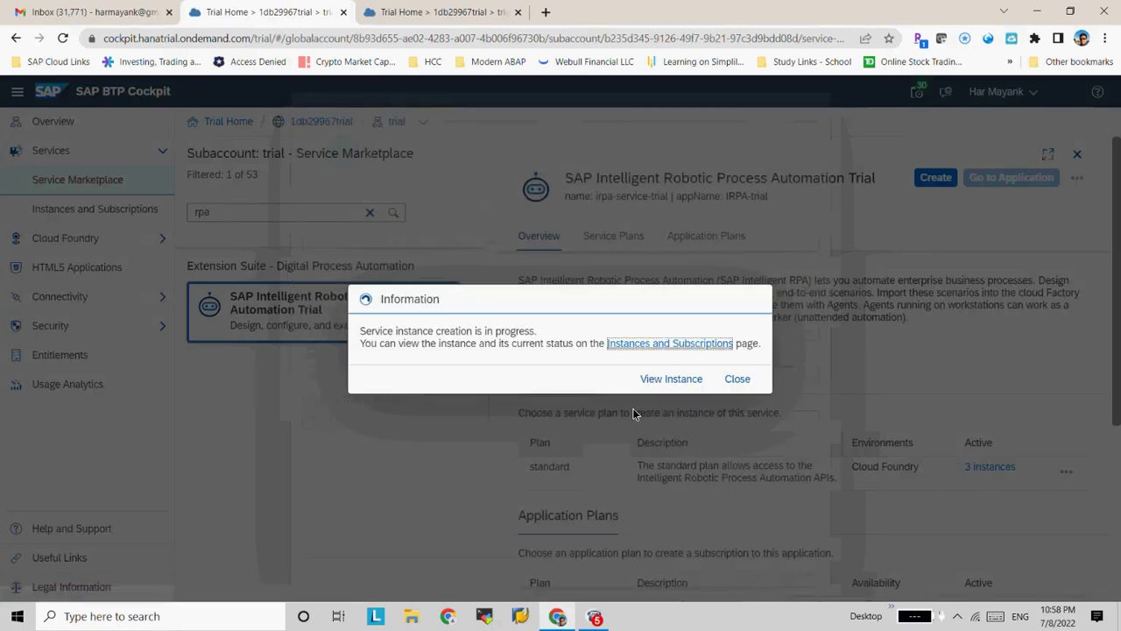
# View the new iRPA-Training instance and switch between the Instances and Subscriptions lists
pyautogui.click(656, 380)
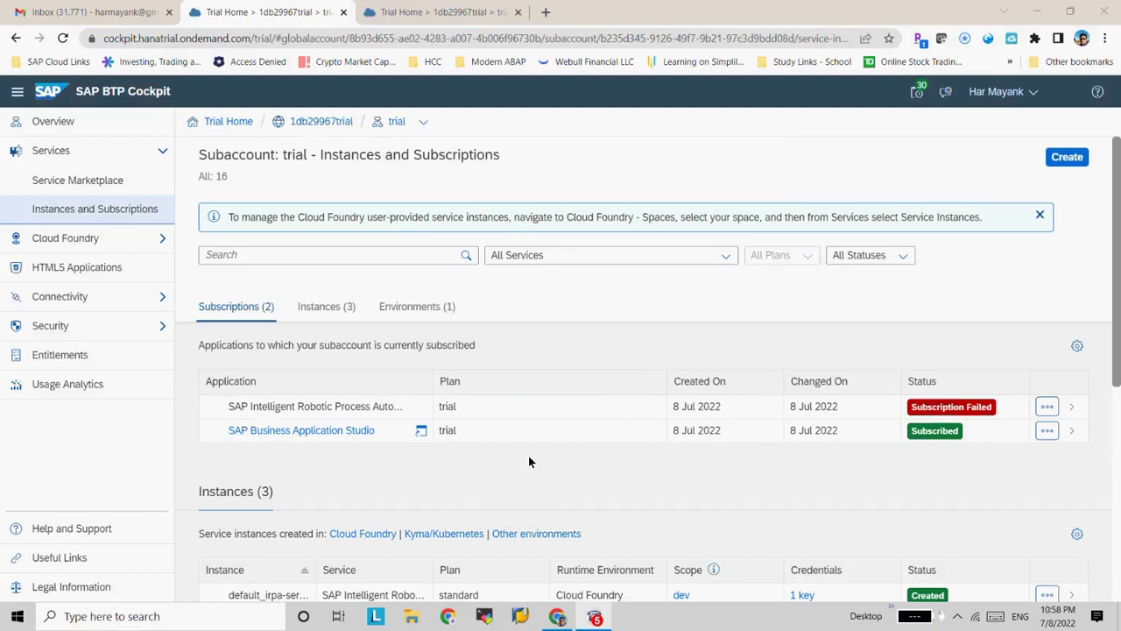
pyautogui.click(347, 308)
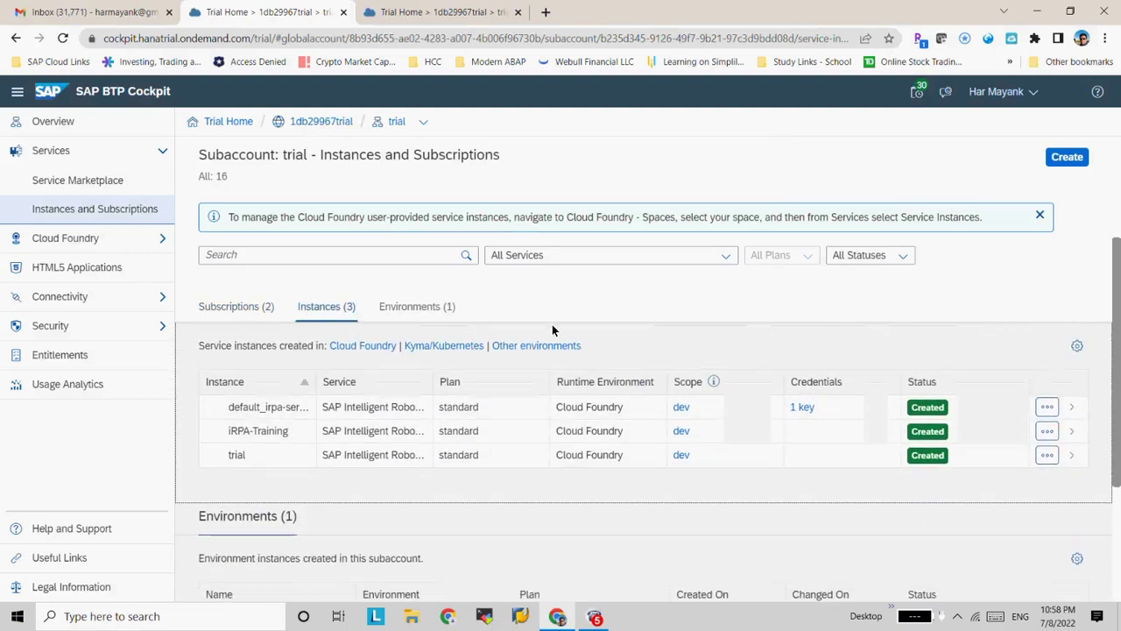
pyautogui.click(205, 306)
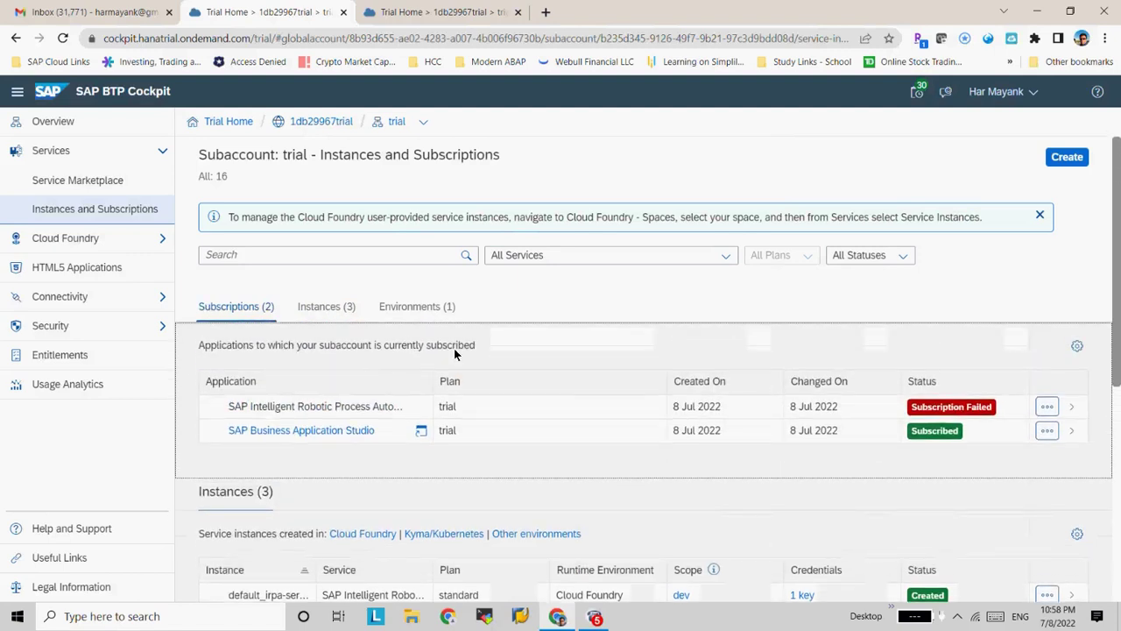
# Inspect the RPA Trial subscription showing Subscription Failed, then close its detail pane
pyautogui.click(1060, 405)
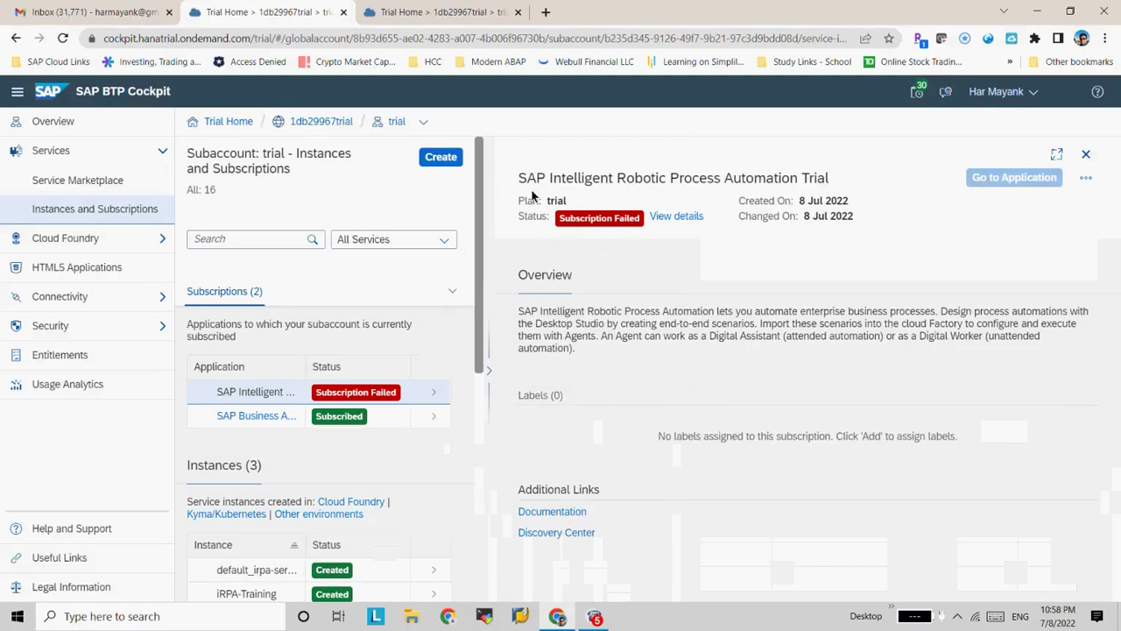
pyautogui.click(436, 396)
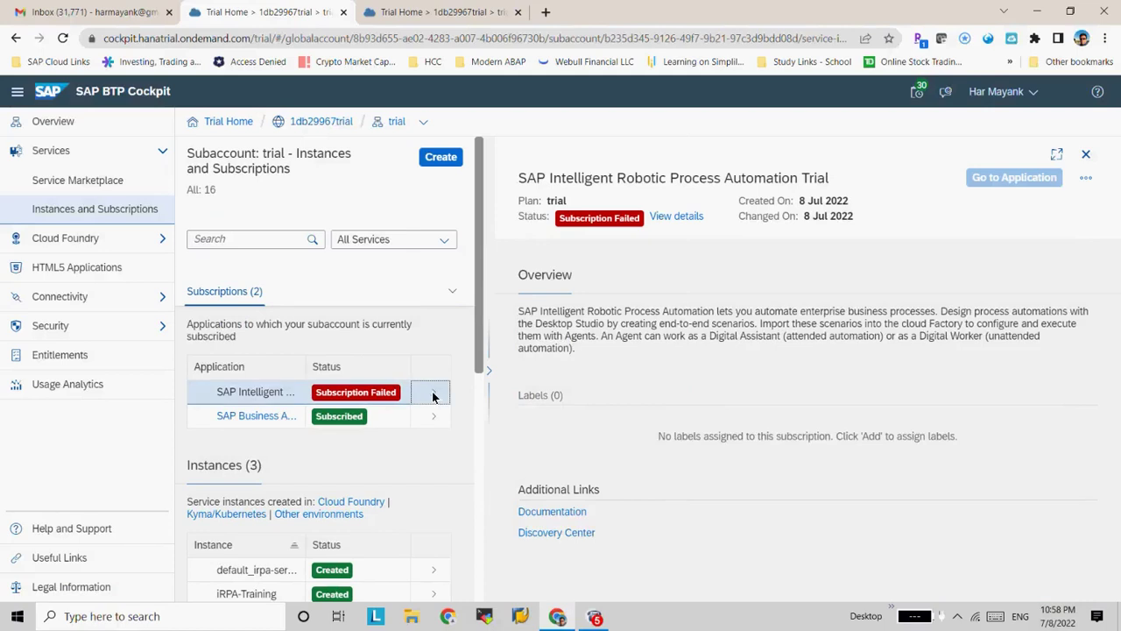
pyautogui.click(1086, 154)
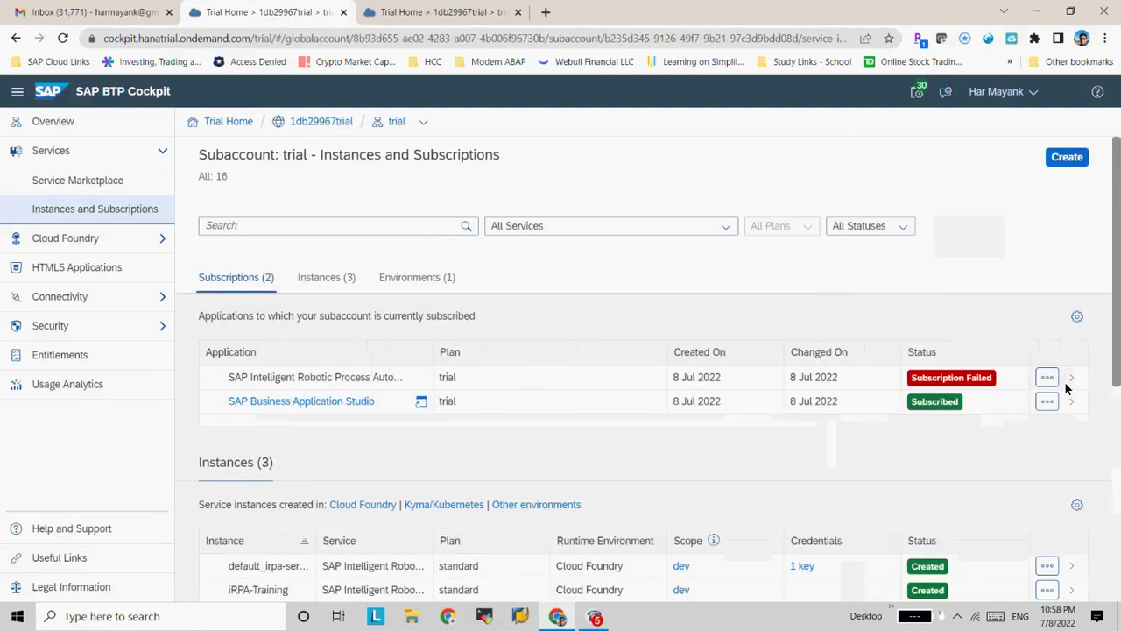
# Try resetting the failed SAP Intelligent RPA Trial subscription twice, cancelling each time
pyautogui.click(1042, 377)
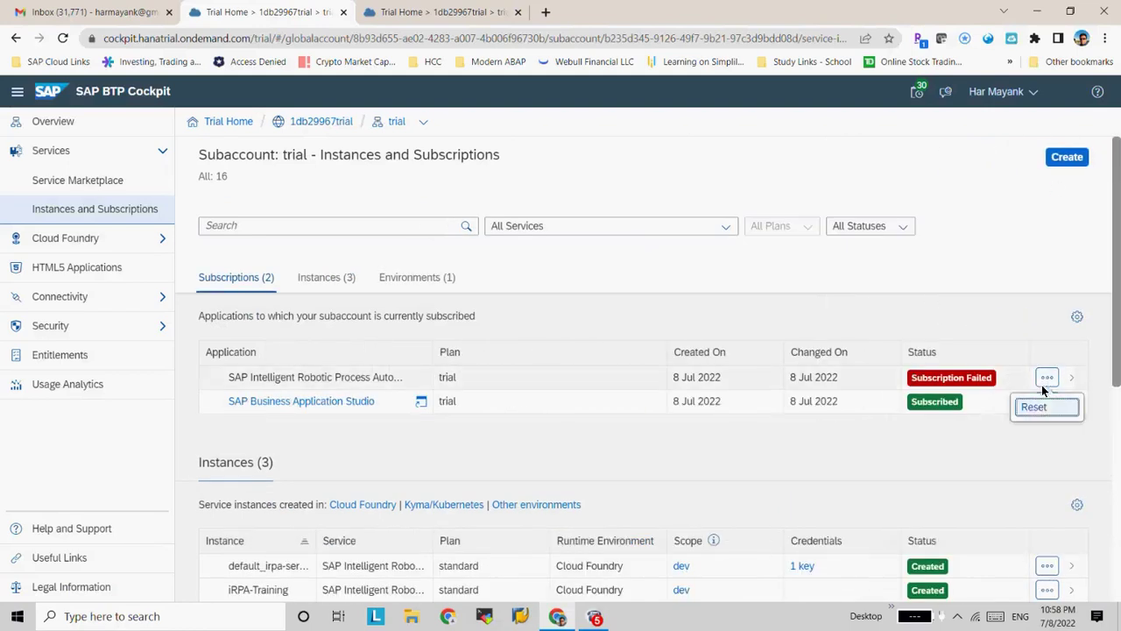
pyautogui.click(1039, 403)
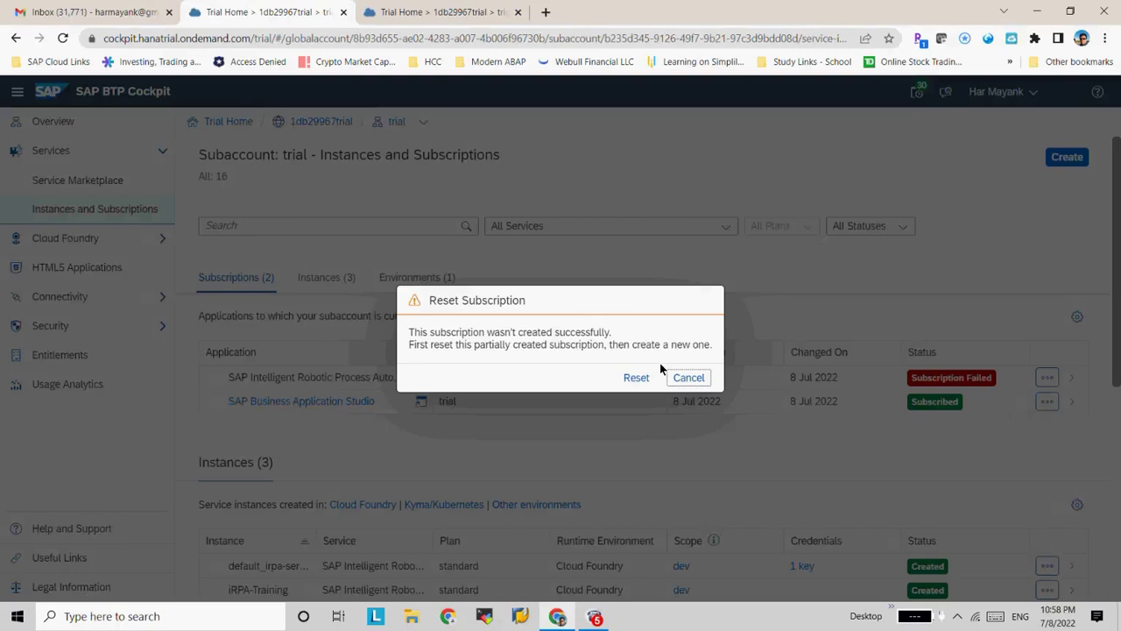
pyautogui.click(685, 376)
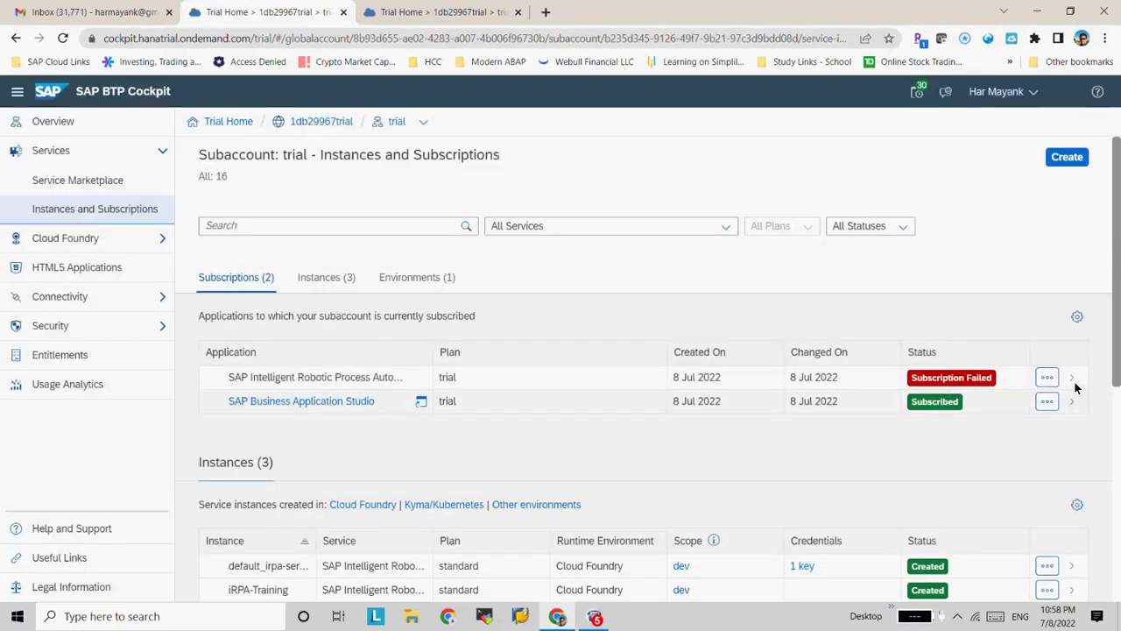
pyautogui.click(329, 376)
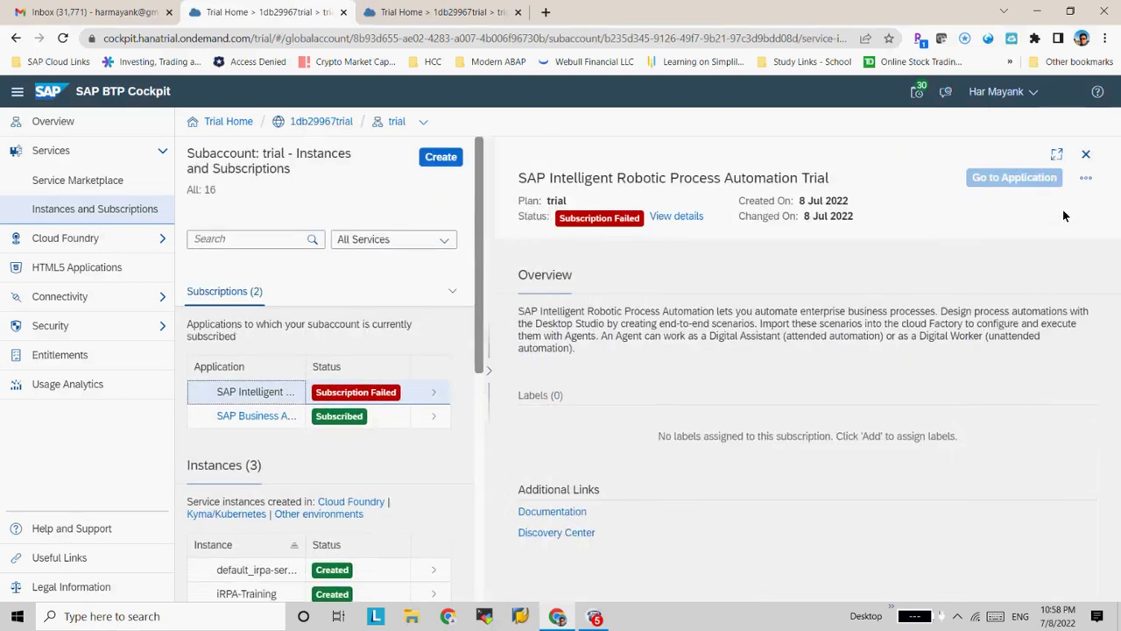
pyautogui.click(1091, 185)
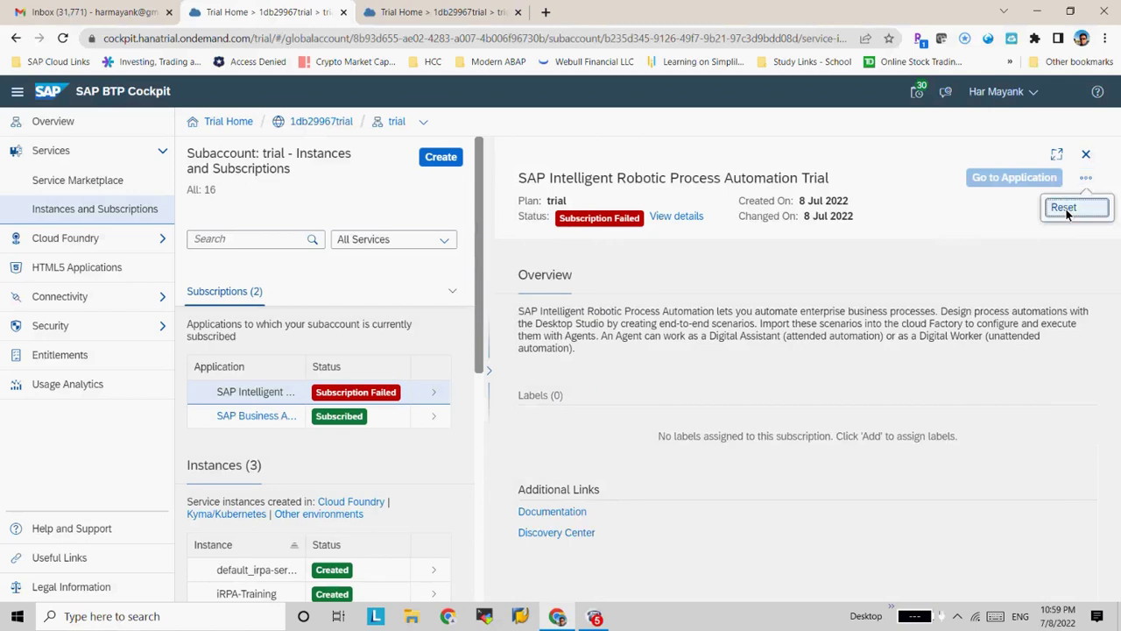
pyautogui.click(1064, 210)
pyautogui.click(688, 378)
# Read the subscription failure message, then close it
pyautogui.click(673, 216)
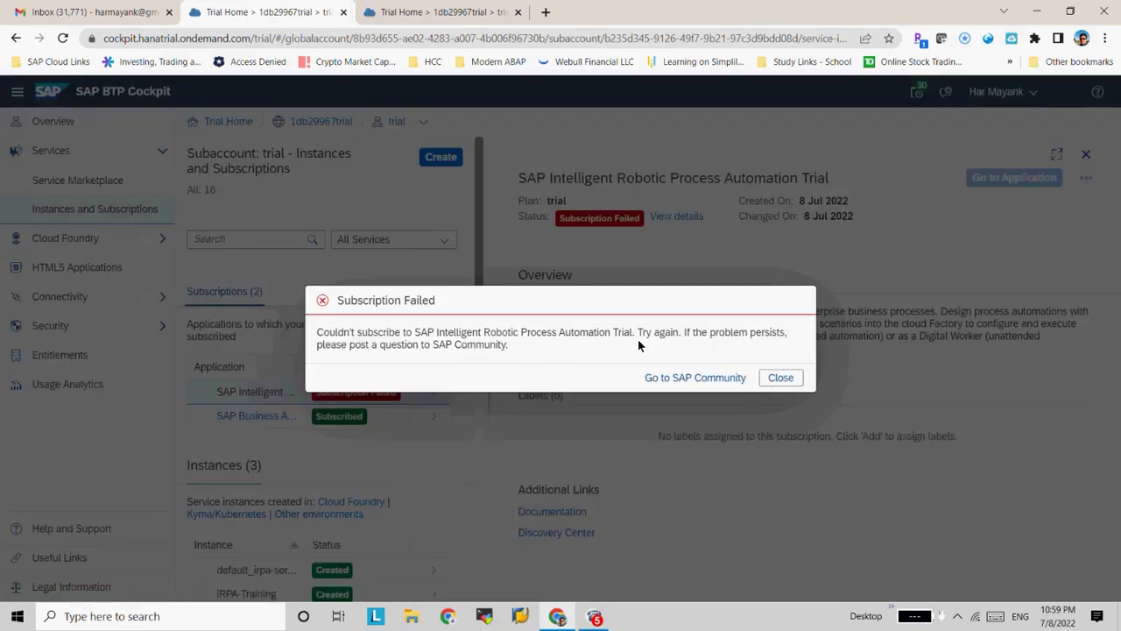
pyautogui.moveTo(638, 340); pyautogui.dragTo(306, 339)
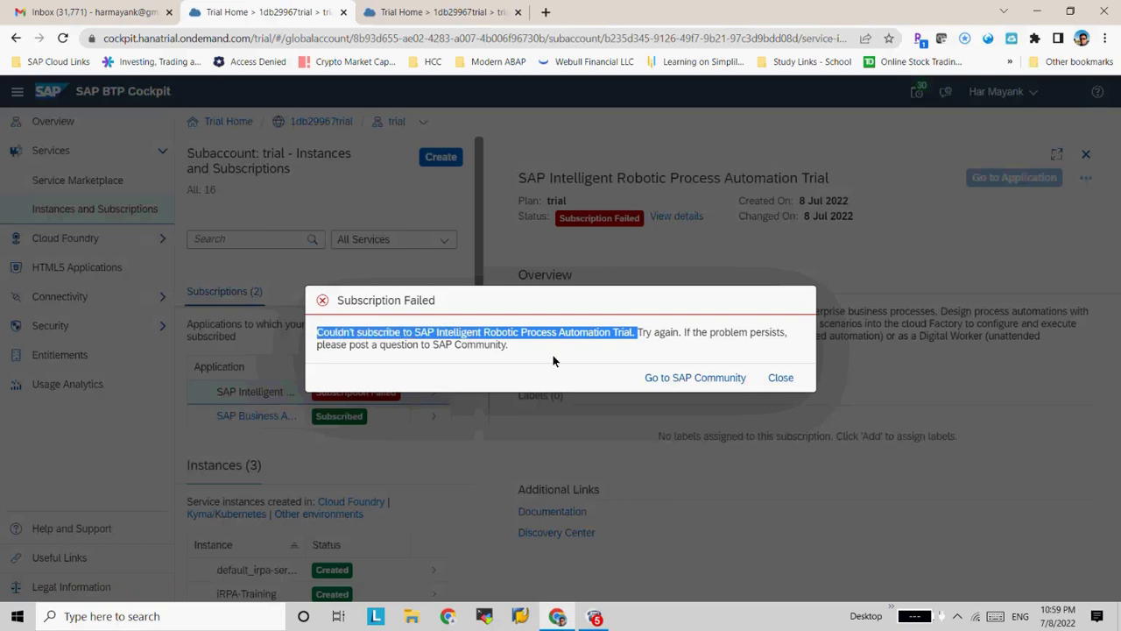
pyautogui.click(679, 333)
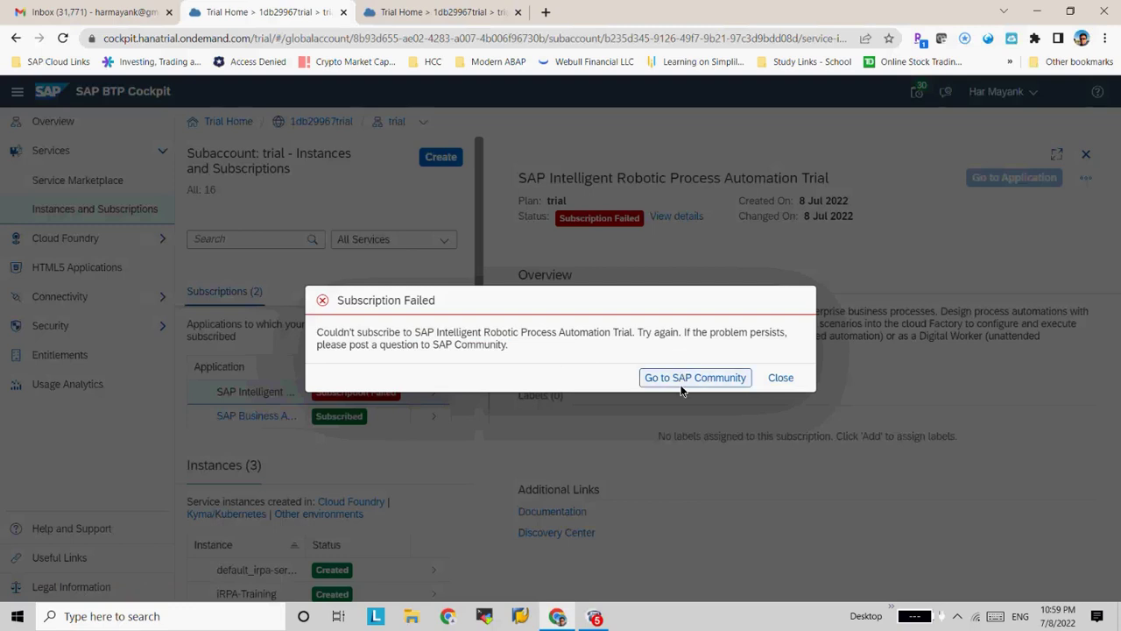
pyautogui.click(781, 377)
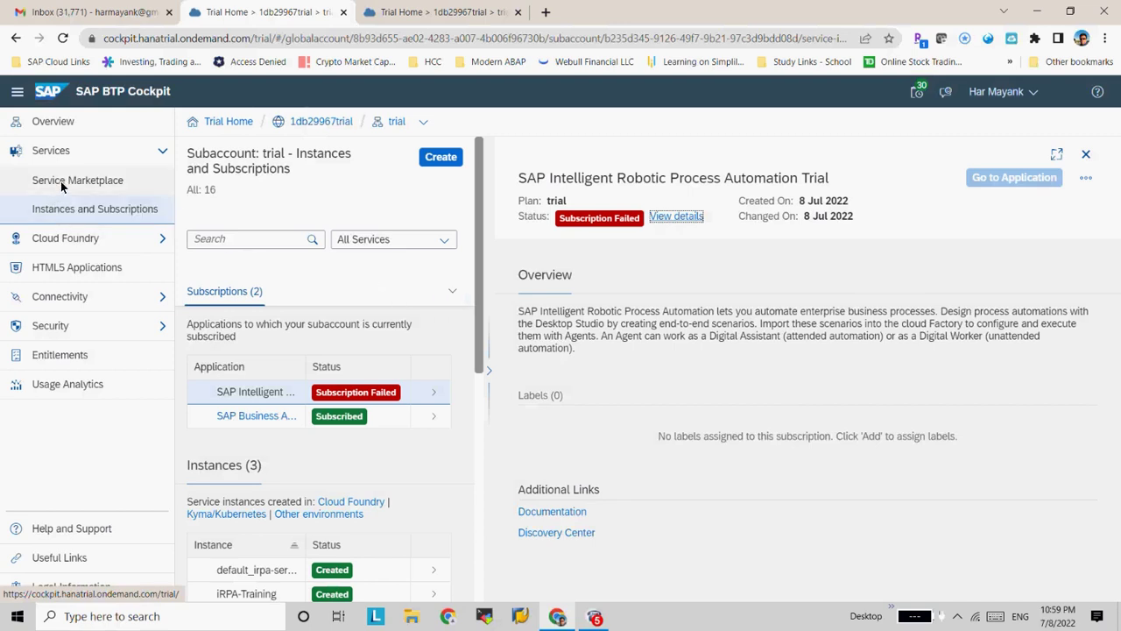
# Jump to the Instances section and close the RPA trial subscription detail panel
pyautogui.click(227, 289)
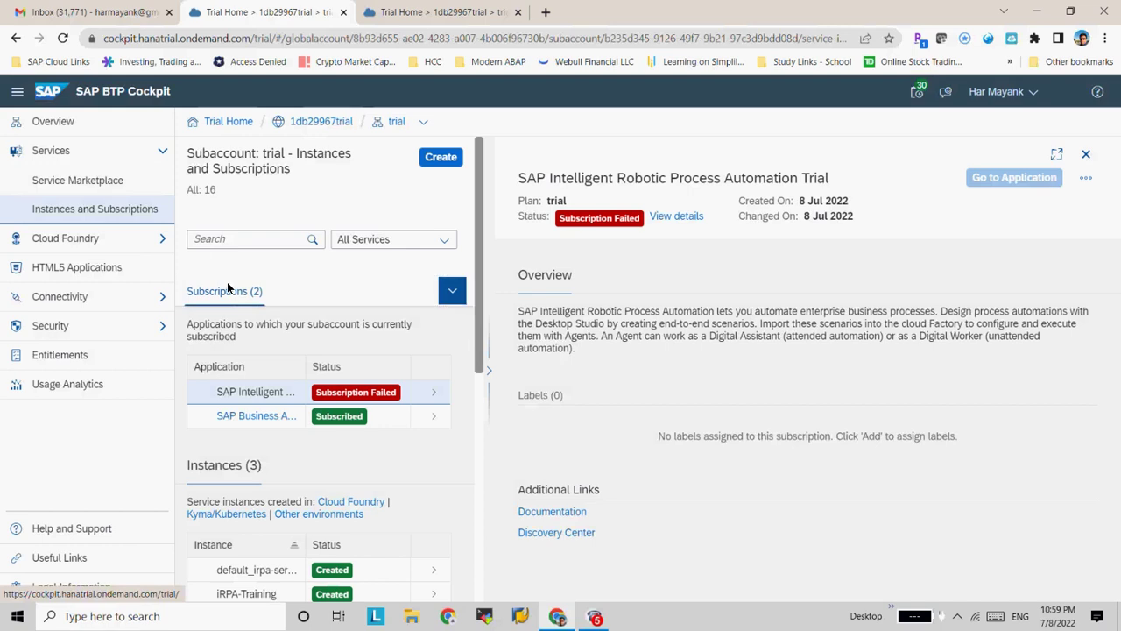
pyautogui.click(220, 462)
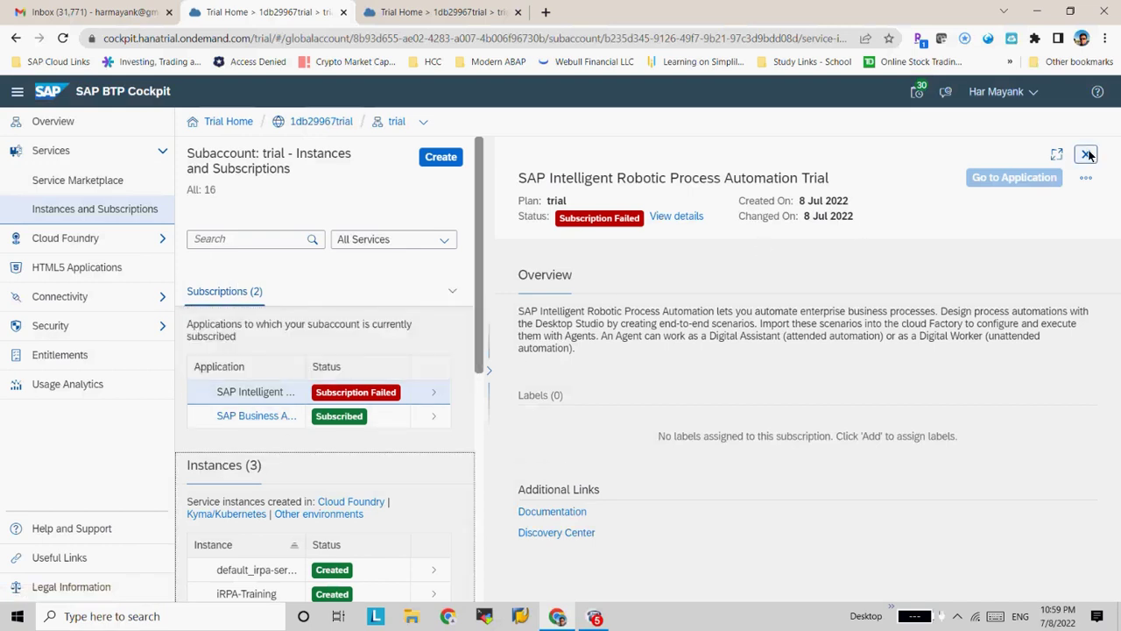
pyautogui.click(1086, 154)
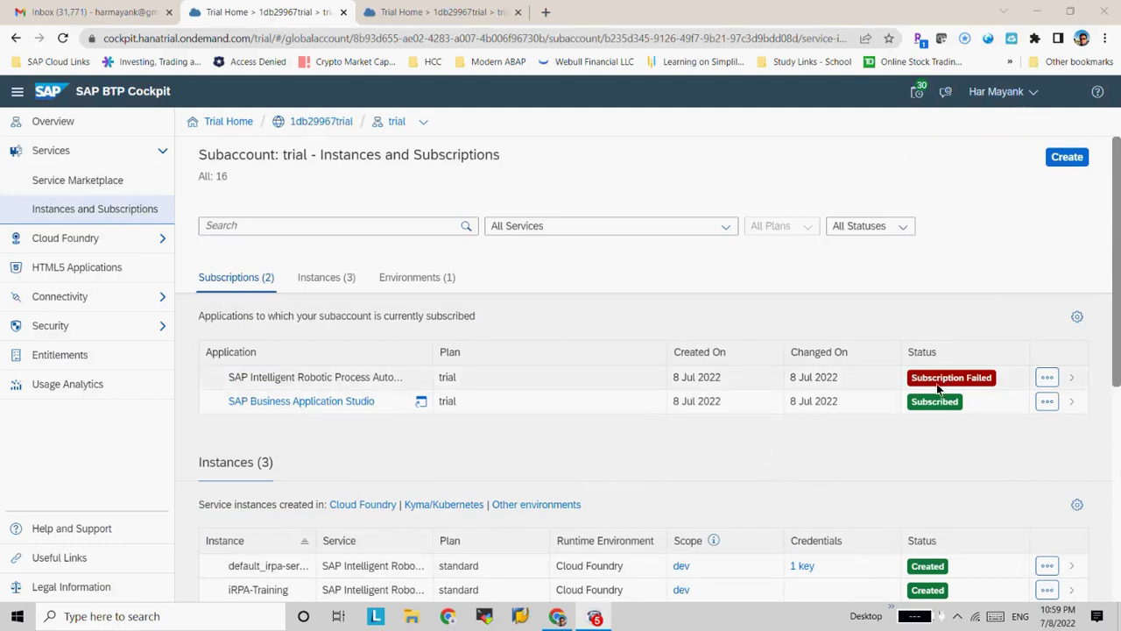
# Open the iRPA-Training instance and follow its Service link to the RPA Trial marketplace page
pyautogui.moveTo(1105, 325); pyautogui.dragTo(1110, 410)
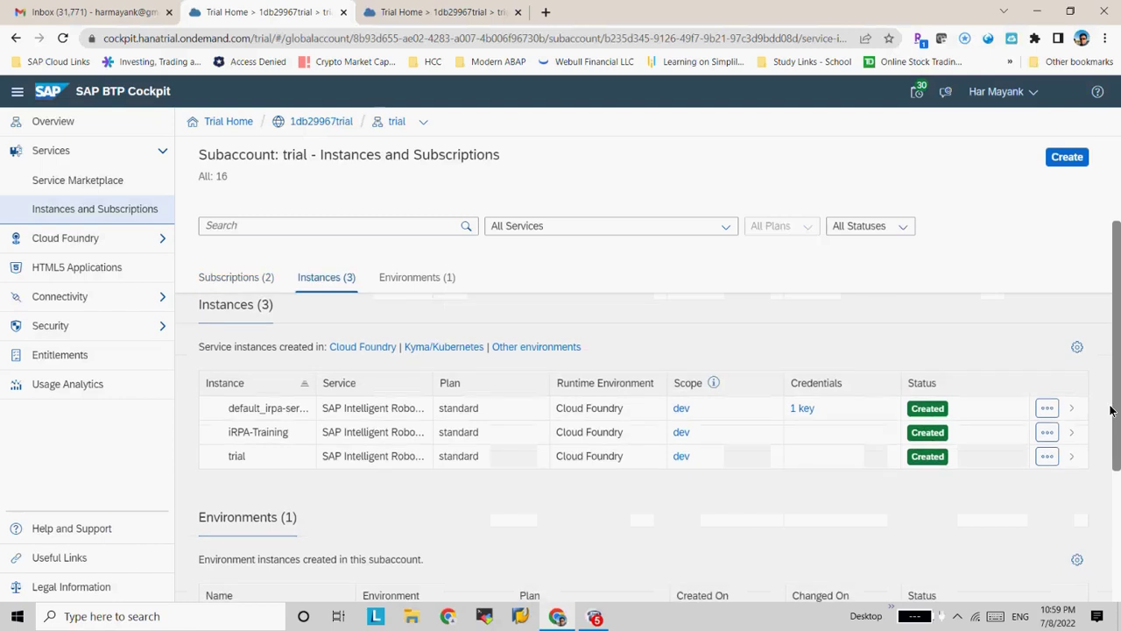
pyautogui.click(250, 440)
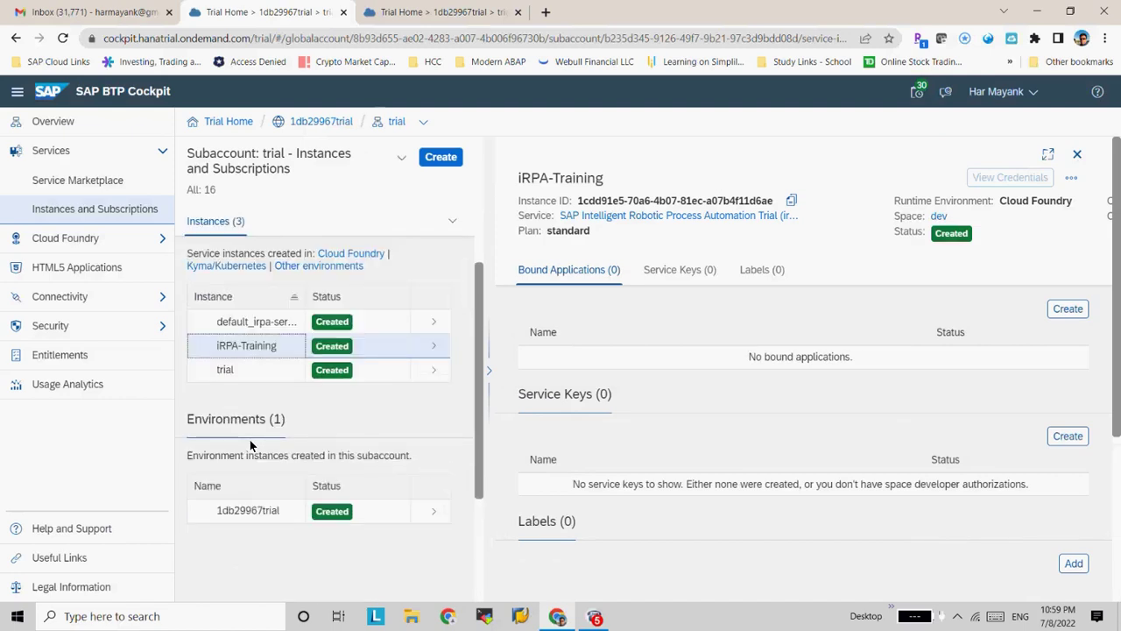
pyautogui.click(590, 220)
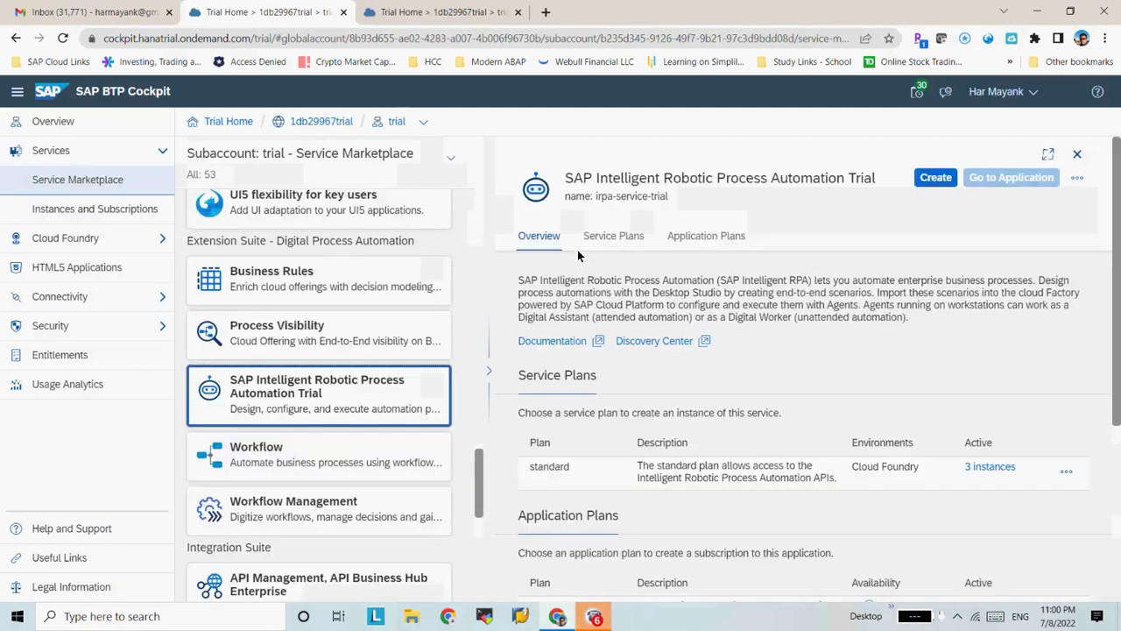
# Start a new RPA trial service instance, trying the trial plan, then the standard plan
pyautogui.click(931, 180)
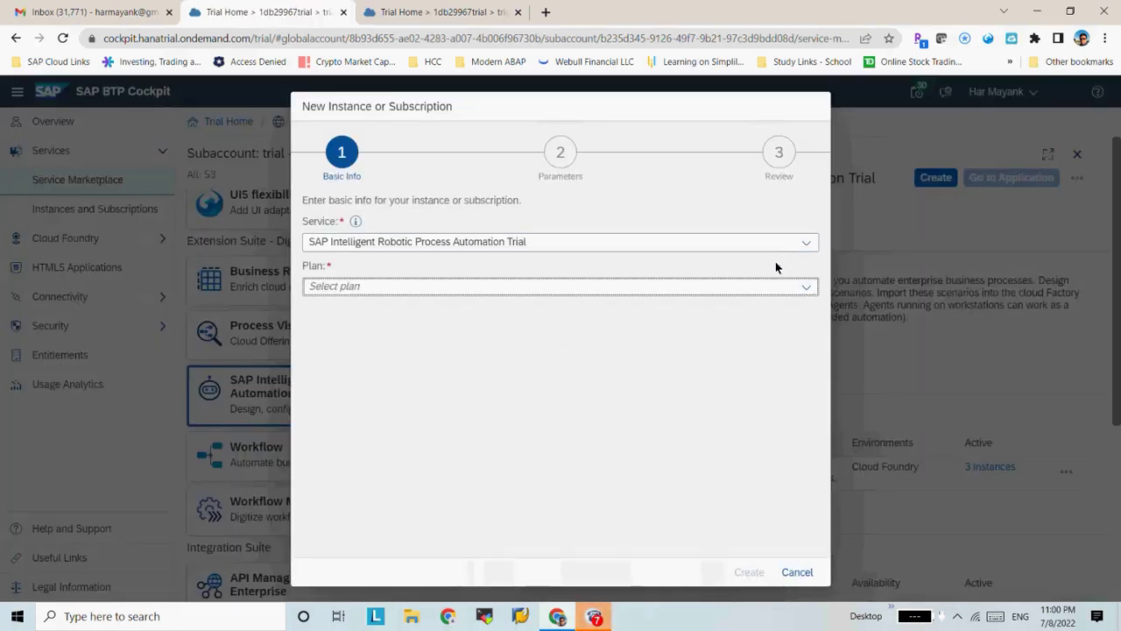
pyautogui.click(805, 289)
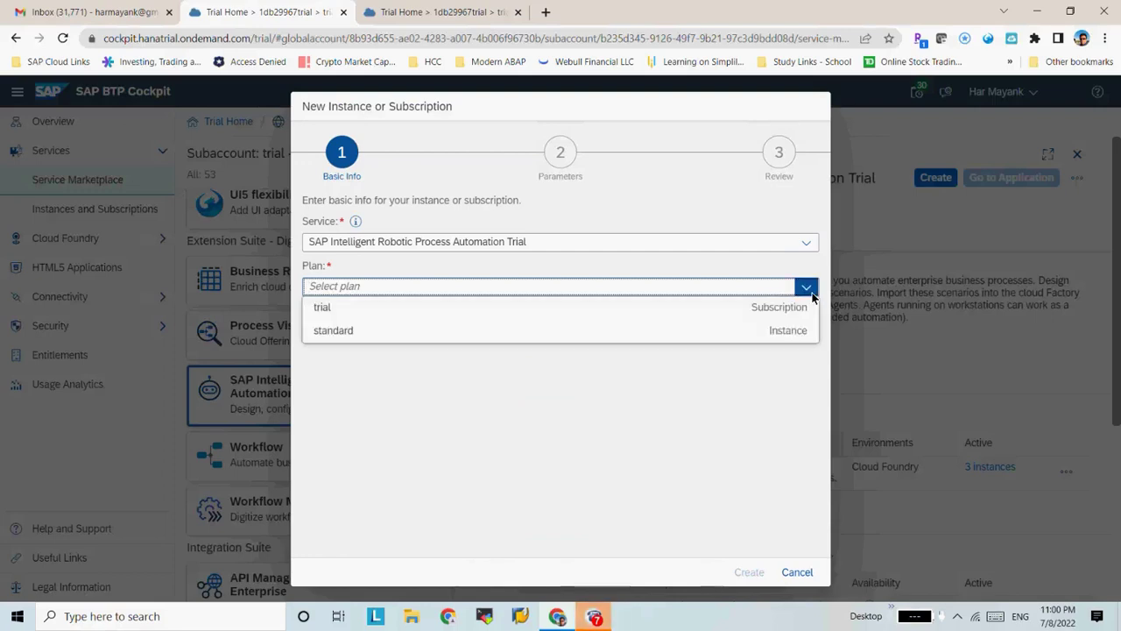
pyautogui.click(547, 308)
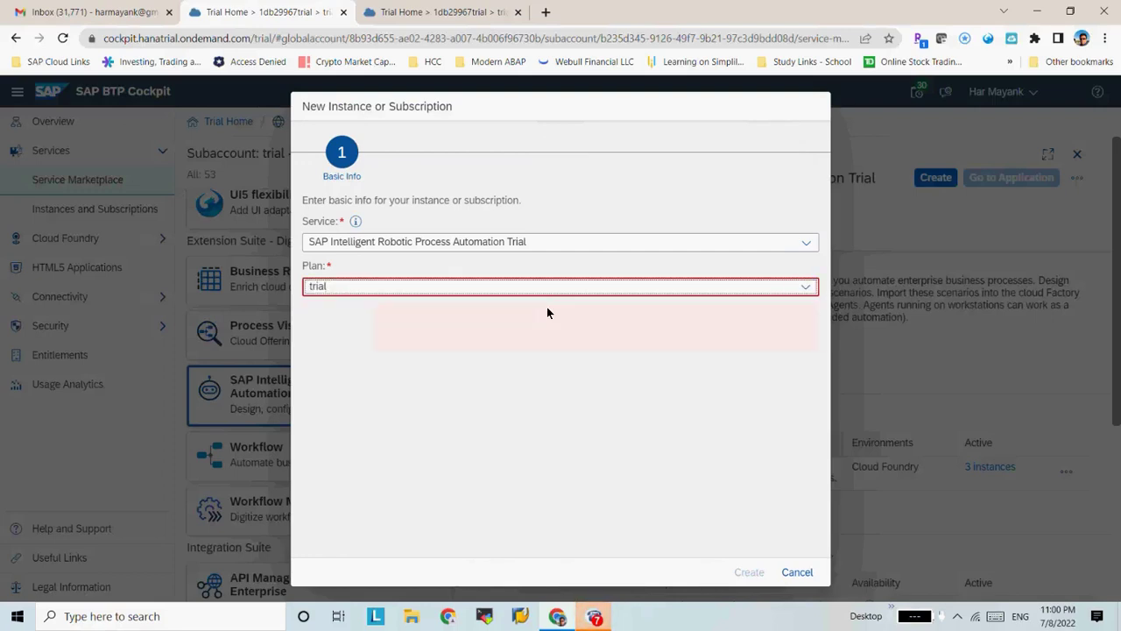
pyautogui.click(799, 289)
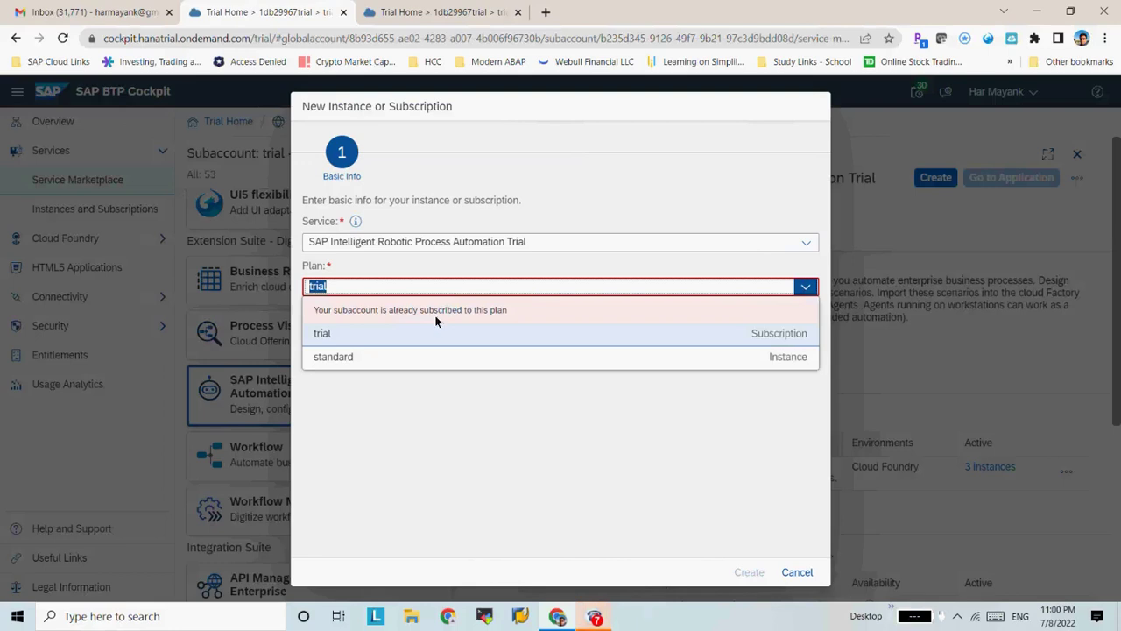
pyautogui.click(408, 365)
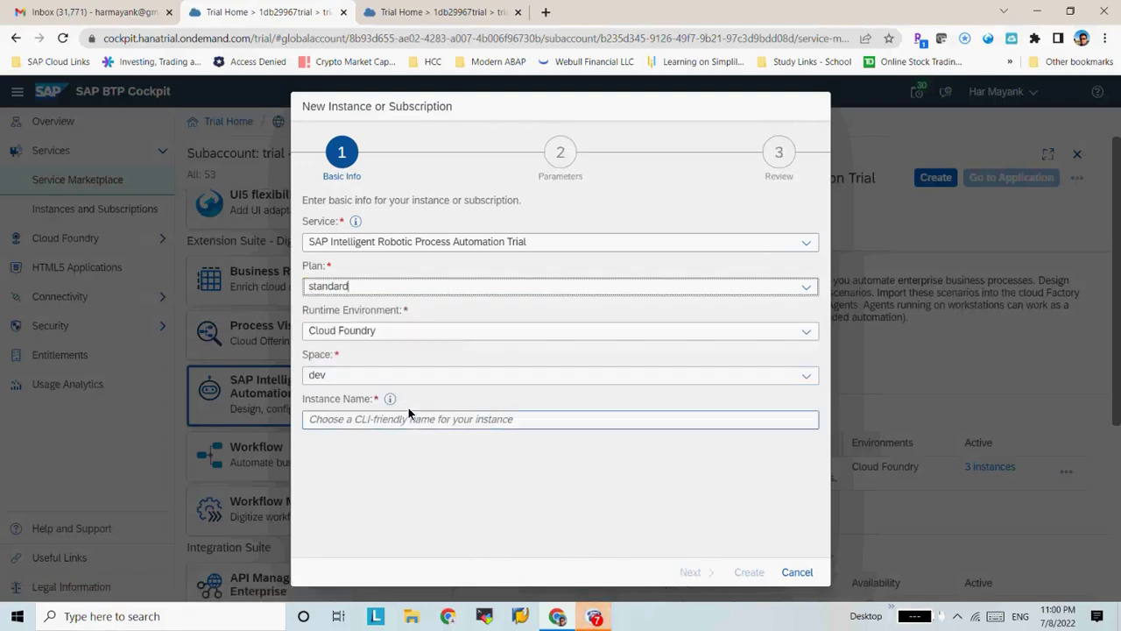
# Cancel and discard the new instance, then close the service details panel
pyautogui.click(795, 572)
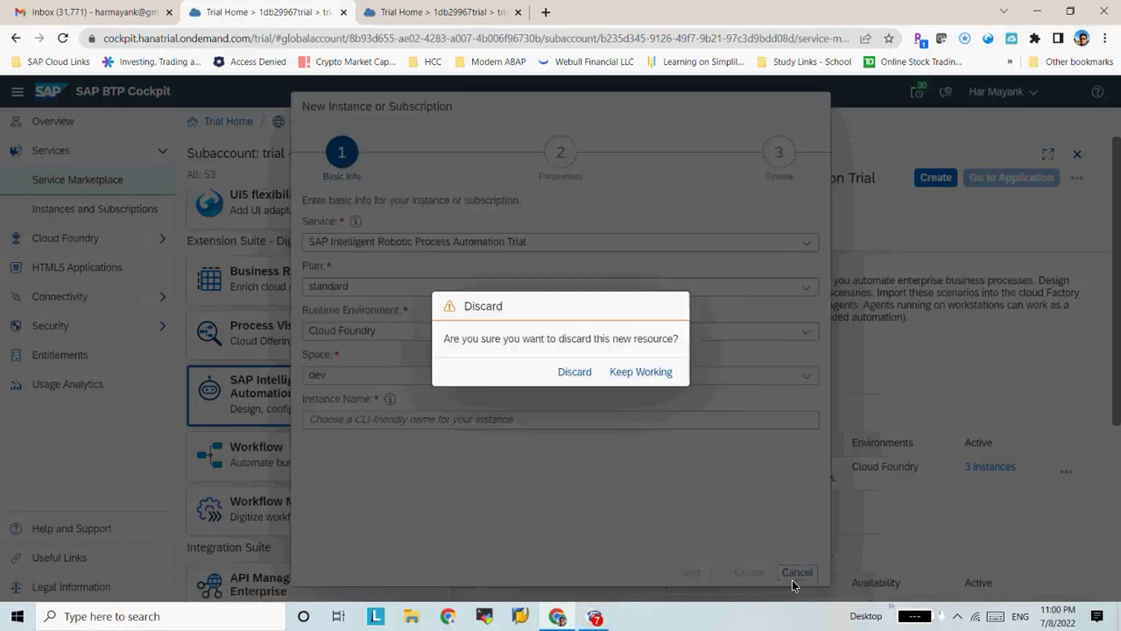
pyautogui.click(574, 371)
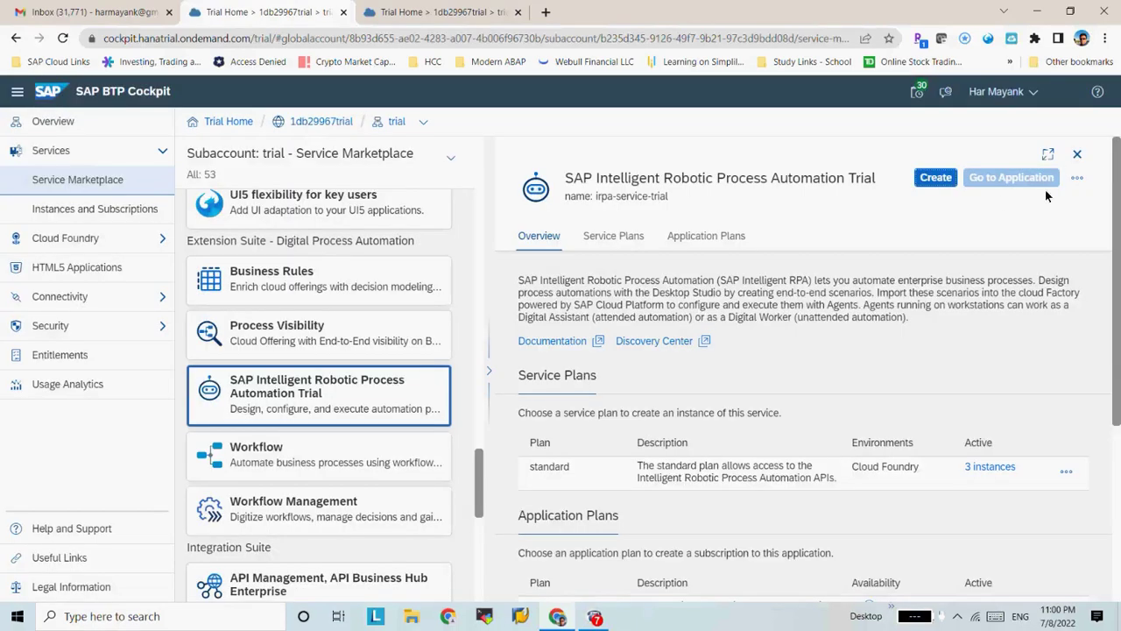
pyautogui.click(1077, 155)
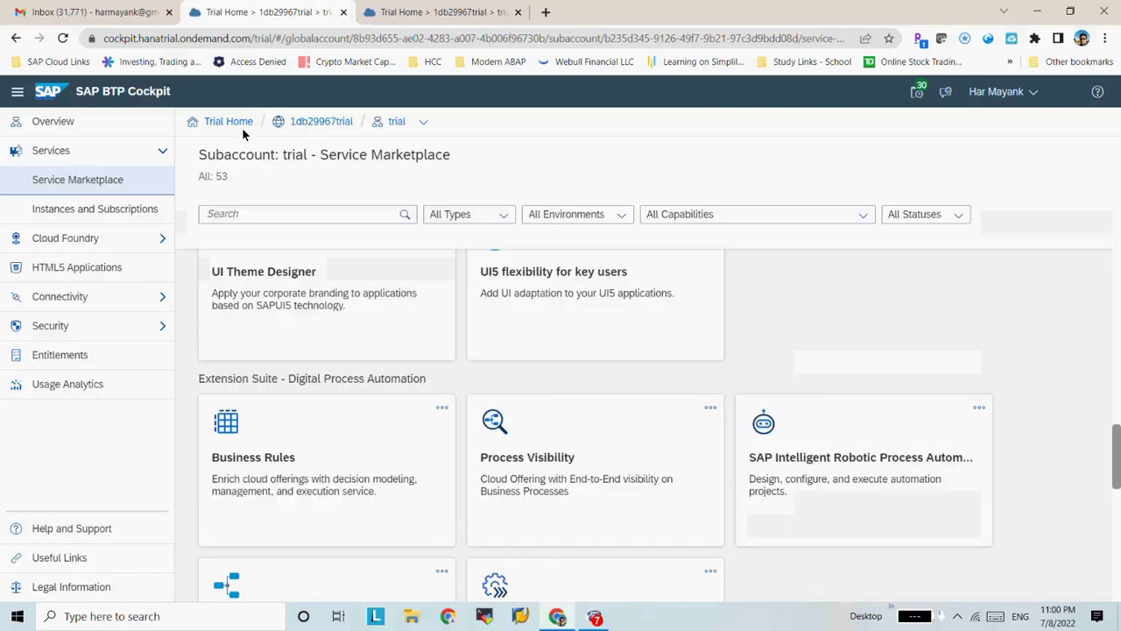
# Go from Trial Home to the 1db29967trial Account Explorer and show its Create options
pyautogui.click(214, 123)
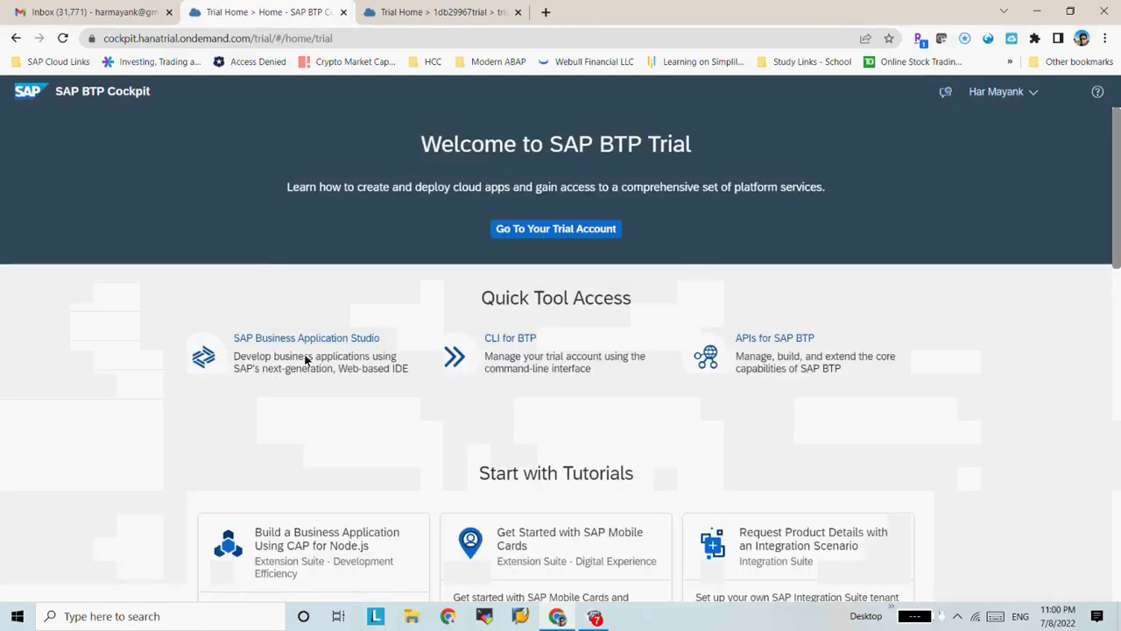
pyautogui.click(564, 228)
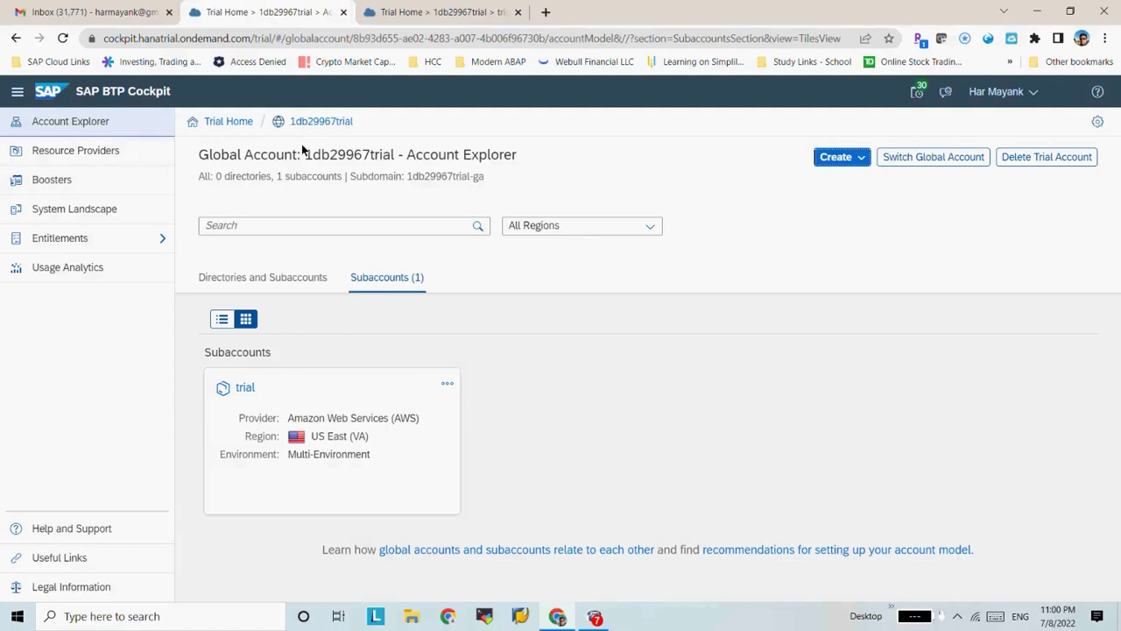
pyautogui.click(850, 156)
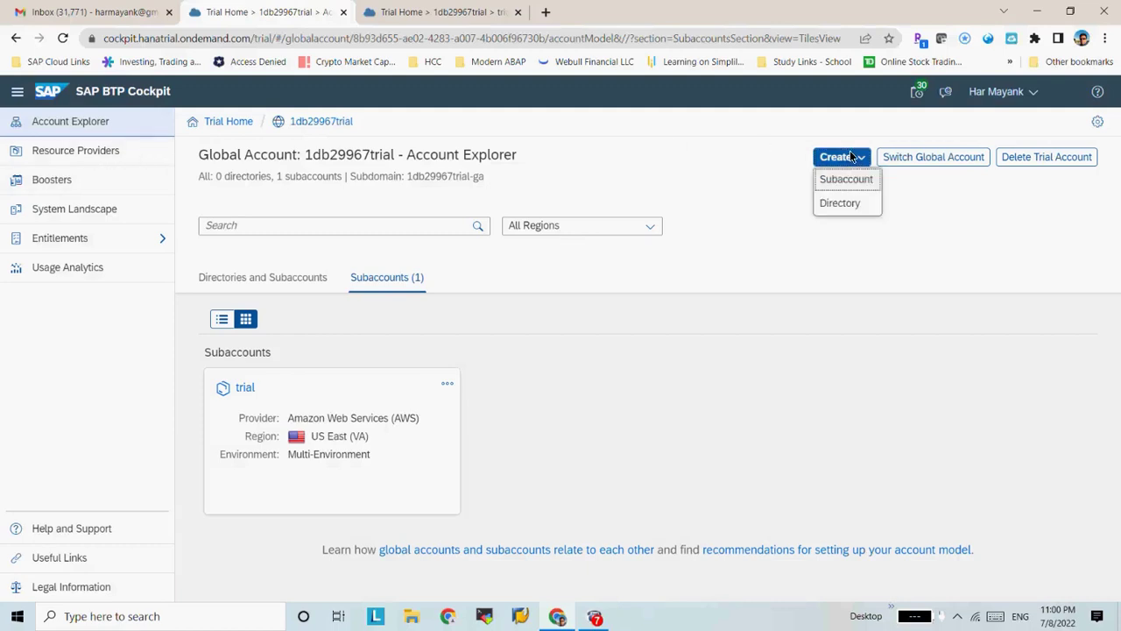
# Create subaccount 'iRPA' with the suggested subdomain in region US East (VA)
pyautogui.click(846, 179)
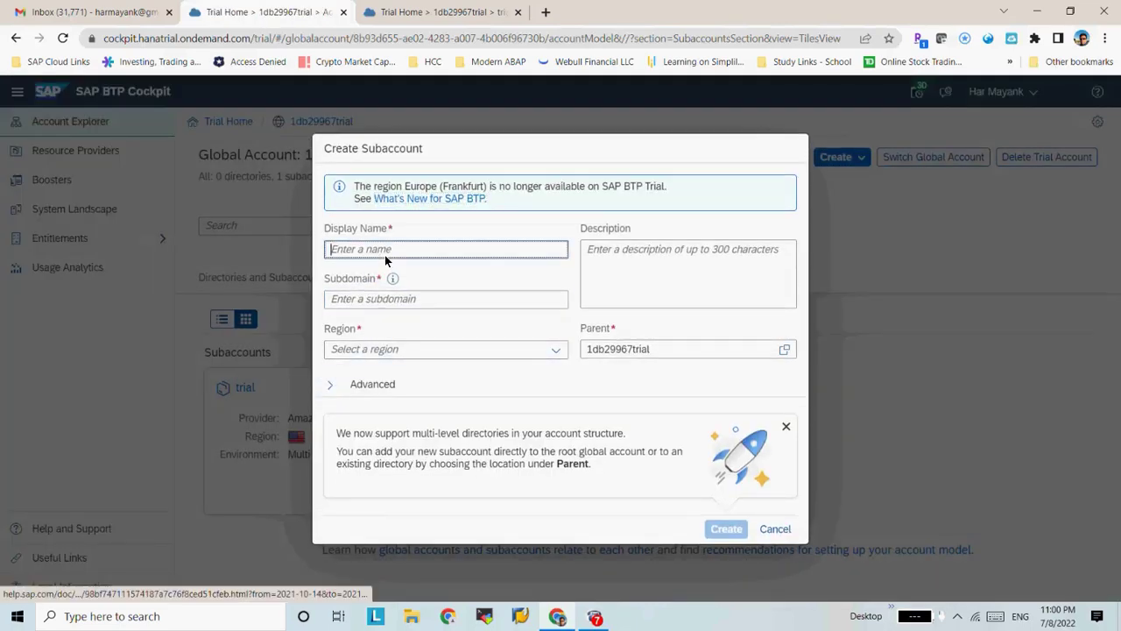
pyautogui.write('IRPA')
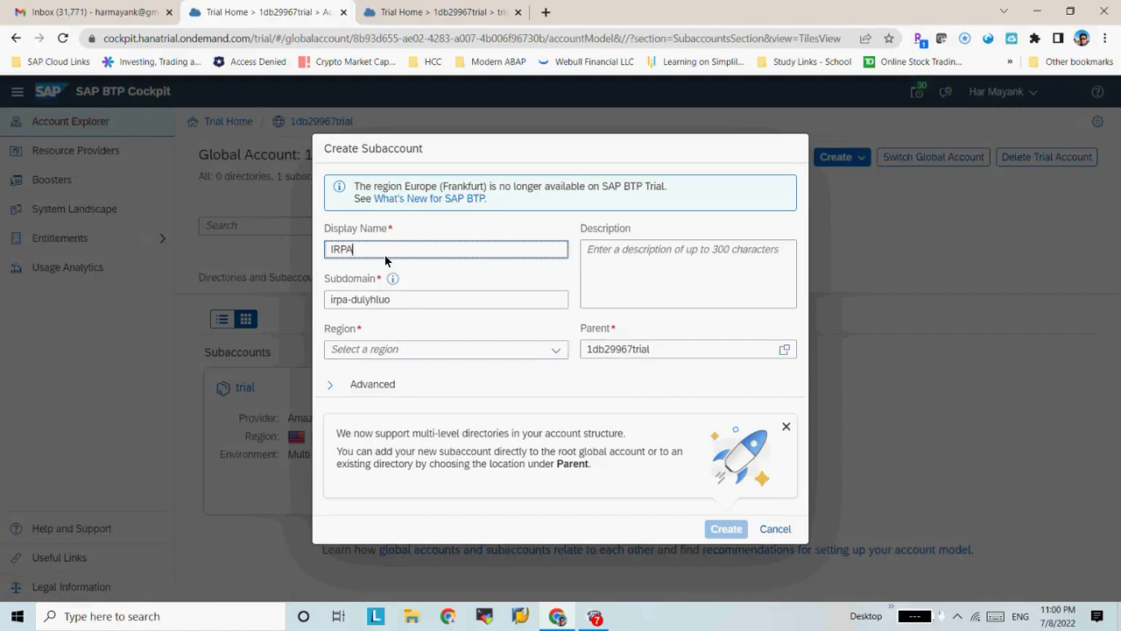
pyautogui.press('Home')
pyautogui.press('Delete')
pyautogui.write('i')
pyautogui.press('Tab')
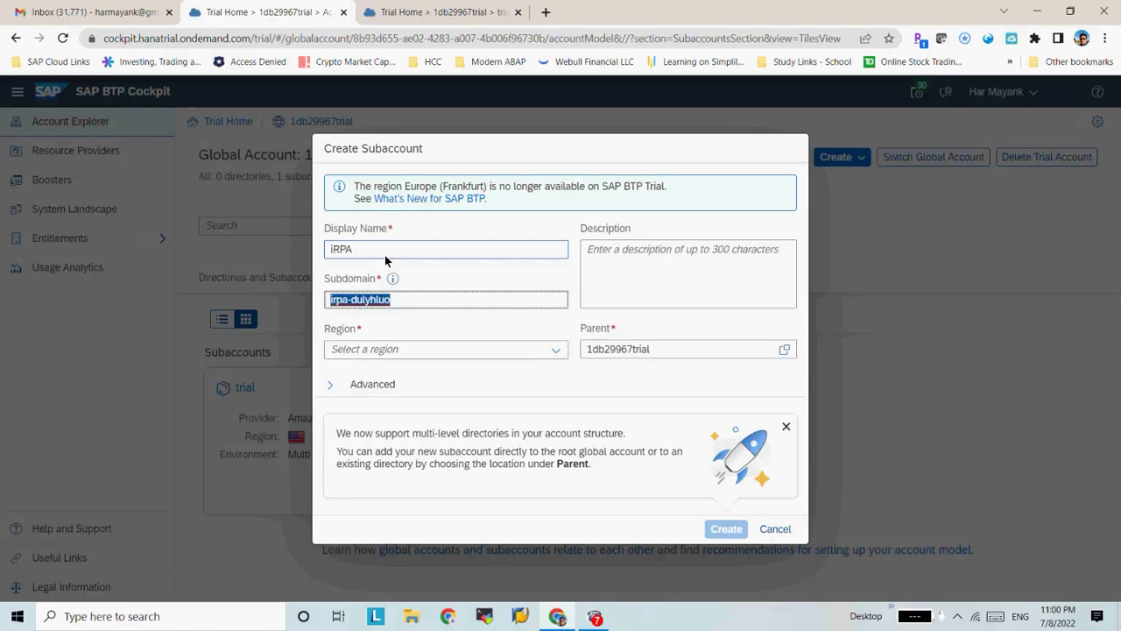
pyautogui.click(403, 303)
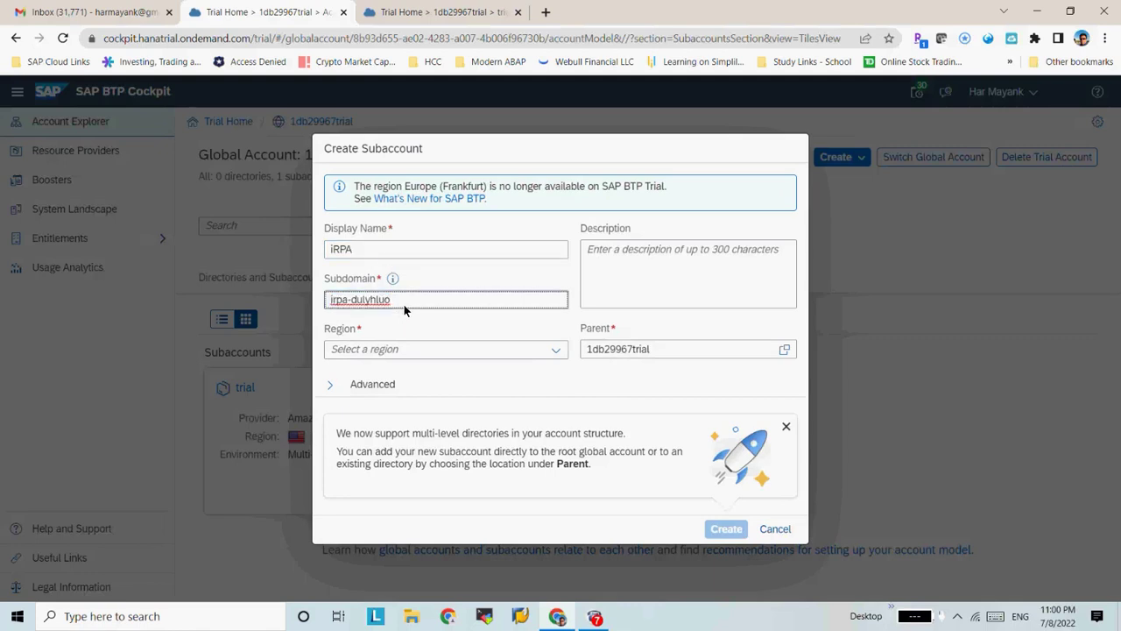
pyautogui.click(409, 356)
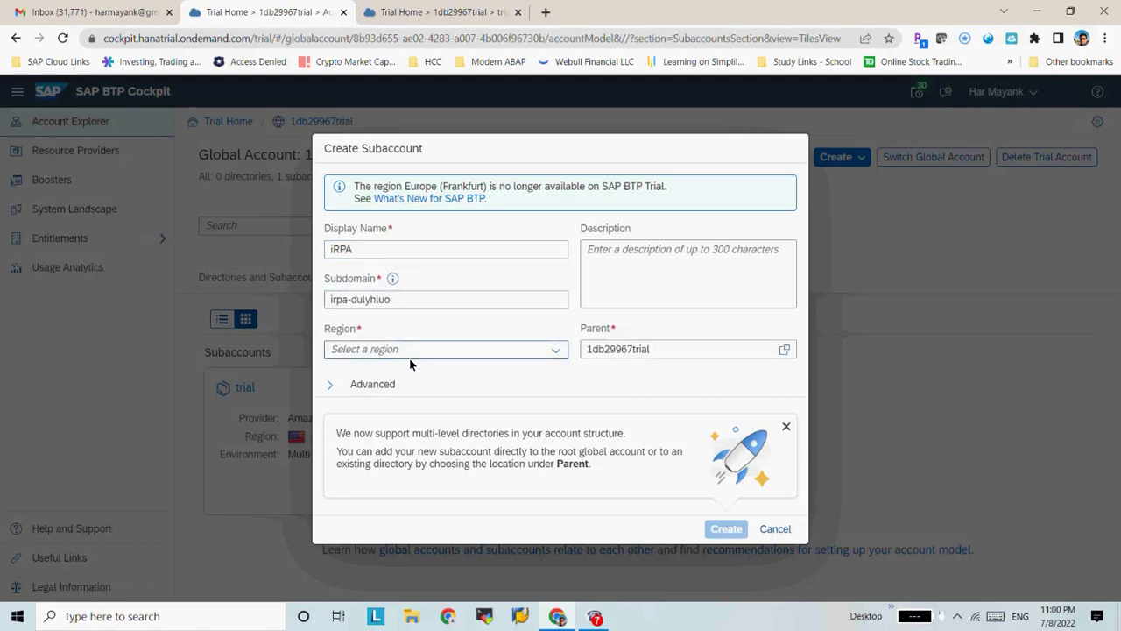
pyautogui.click(560, 351)
pyautogui.click(453, 405)
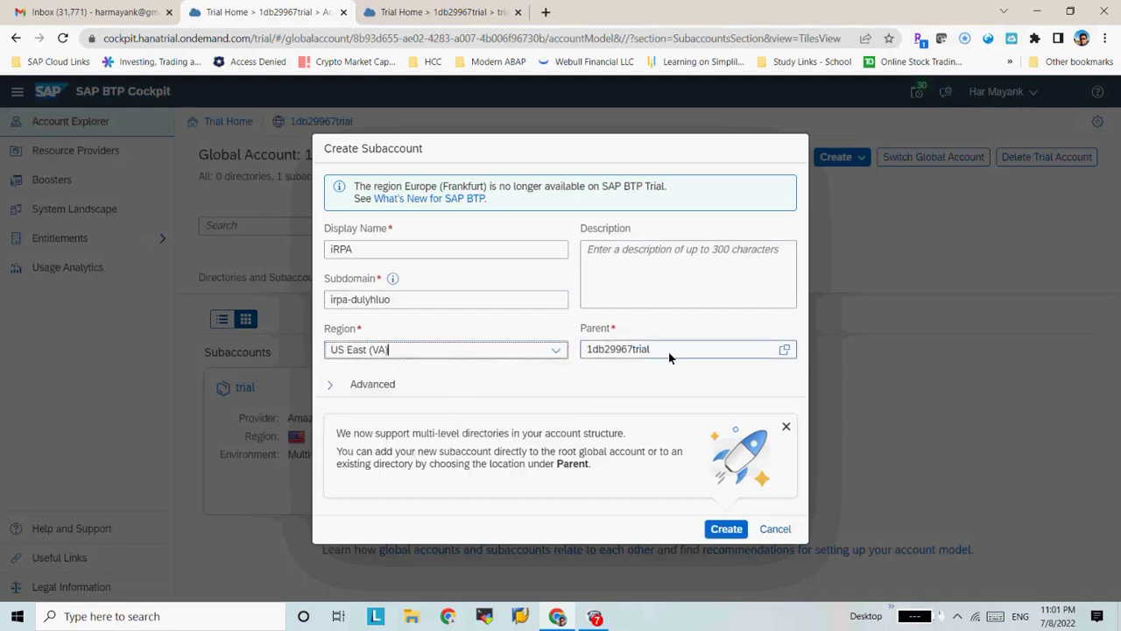
pyautogui.click(735, 535)
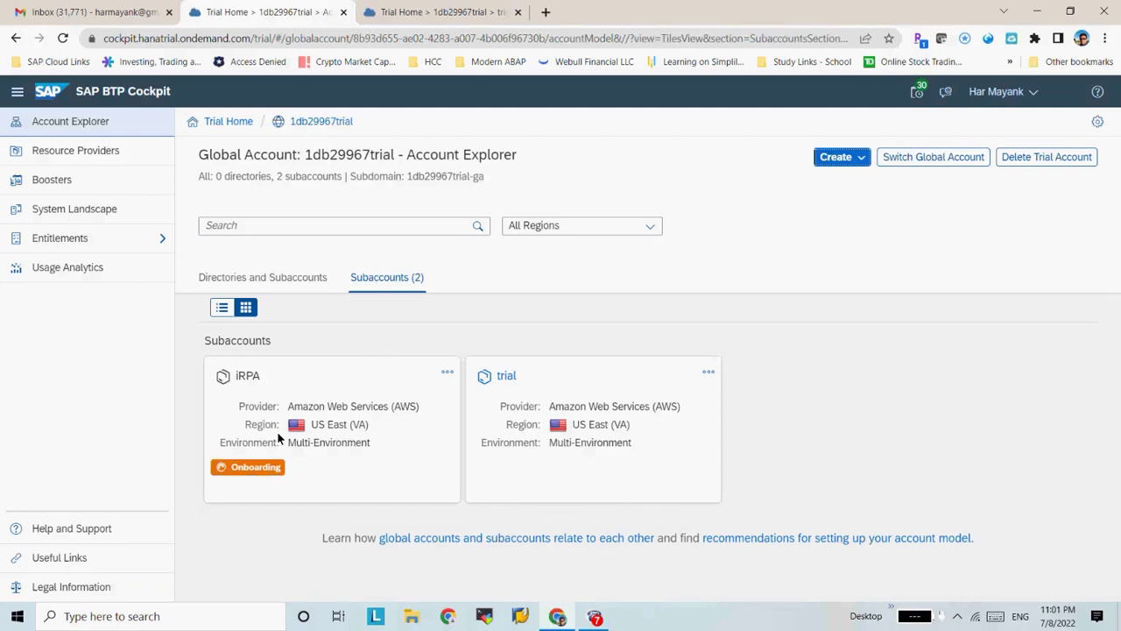
# Glance at the trial subaccount's actions menu, then open the iRPA subaccount tile
pyautogui.click(706, 374)
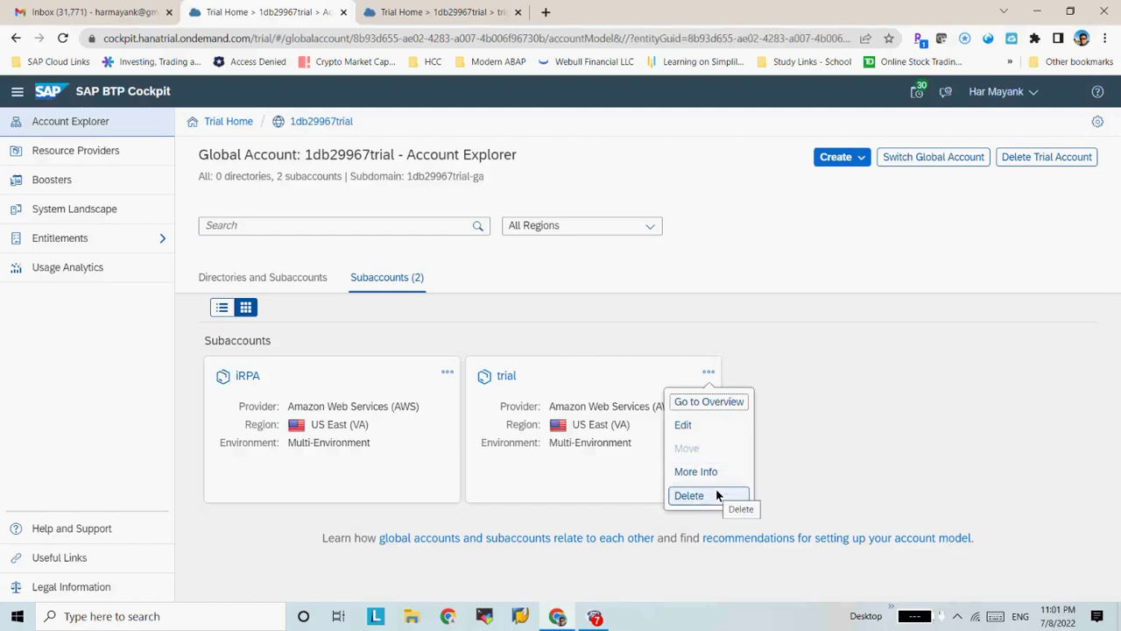
pyautogui.click(358, 463)
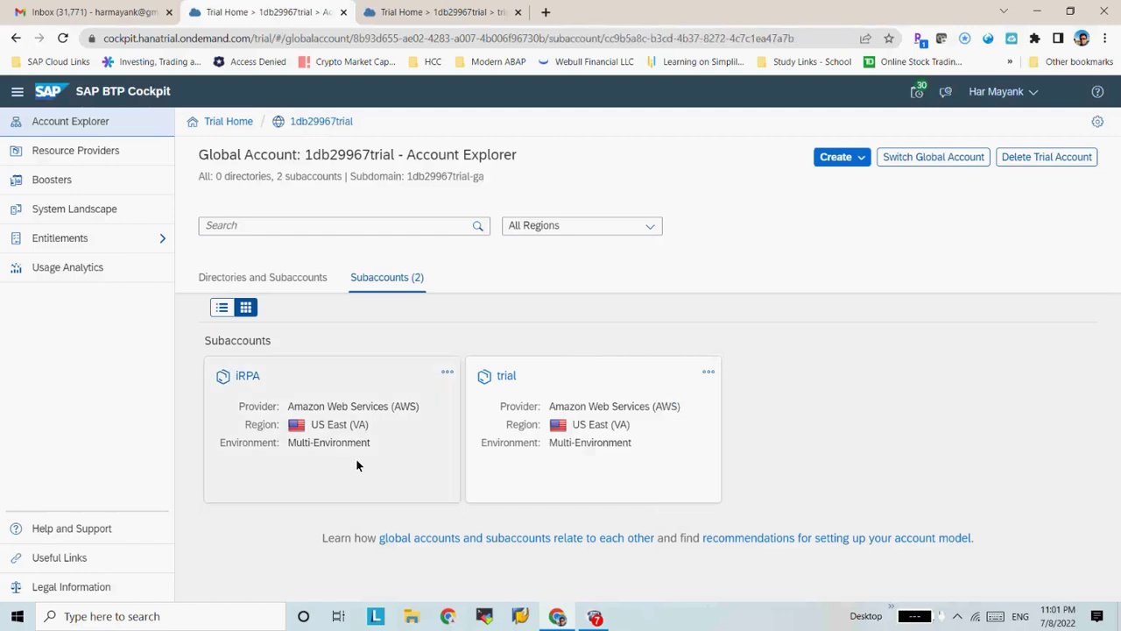
pyautogui.click(256, 375)
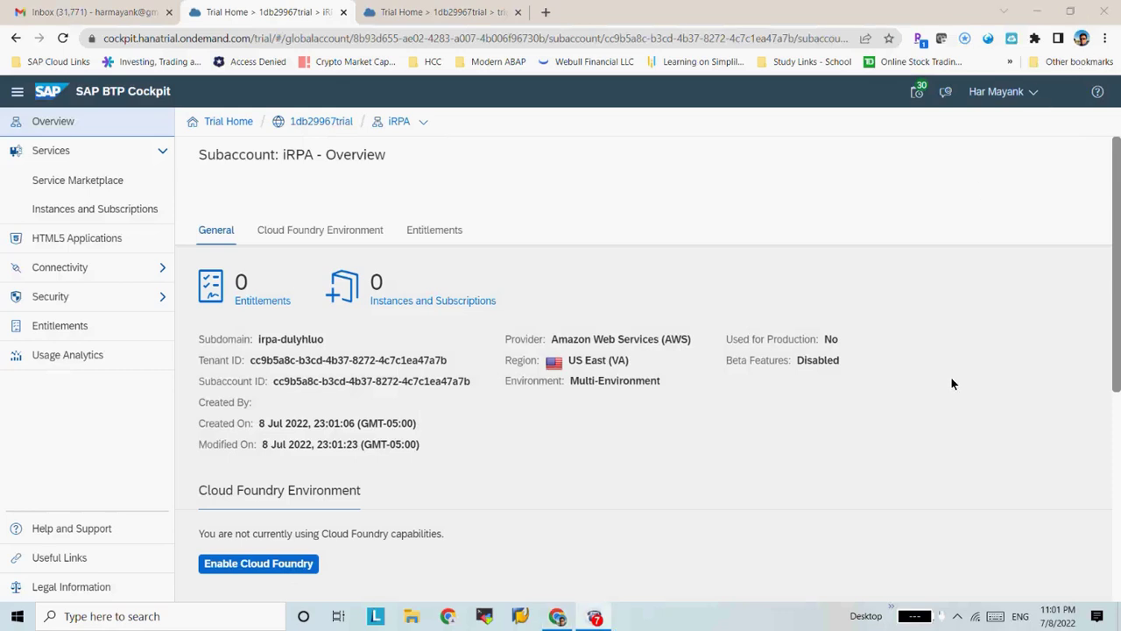
# Search the iRPA Service Marketplace for 'irpa', 'rpa' and 'robotics'
pyautogui.click(109, 185)
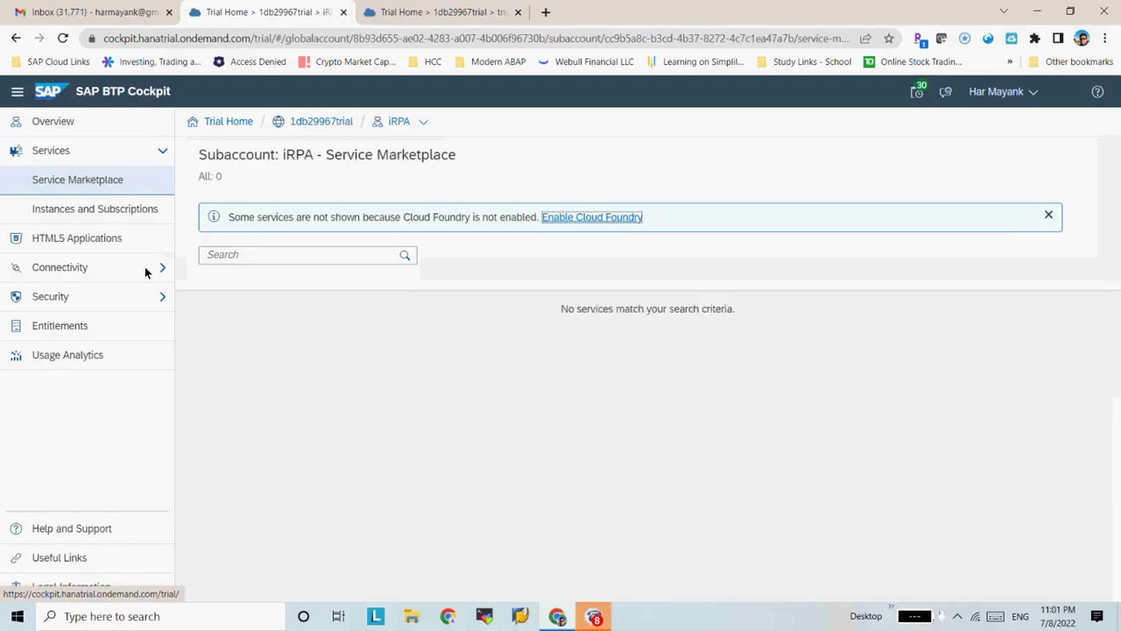
pyautogui.click(303, 255)
pyautogui.write('irpa')
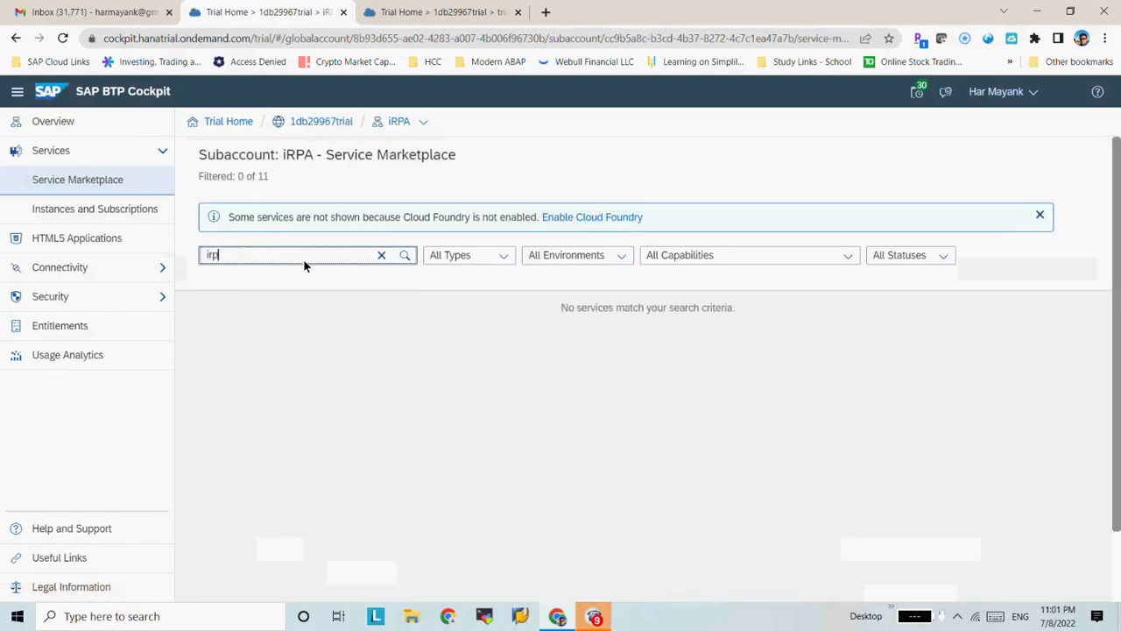
pyautogui.press('BackSpace')
pyautogui.press('BackSpace')
pyautogui.press('BackSpace')
pyautogui.press('BackSpace')
pyautogui.write('rp')
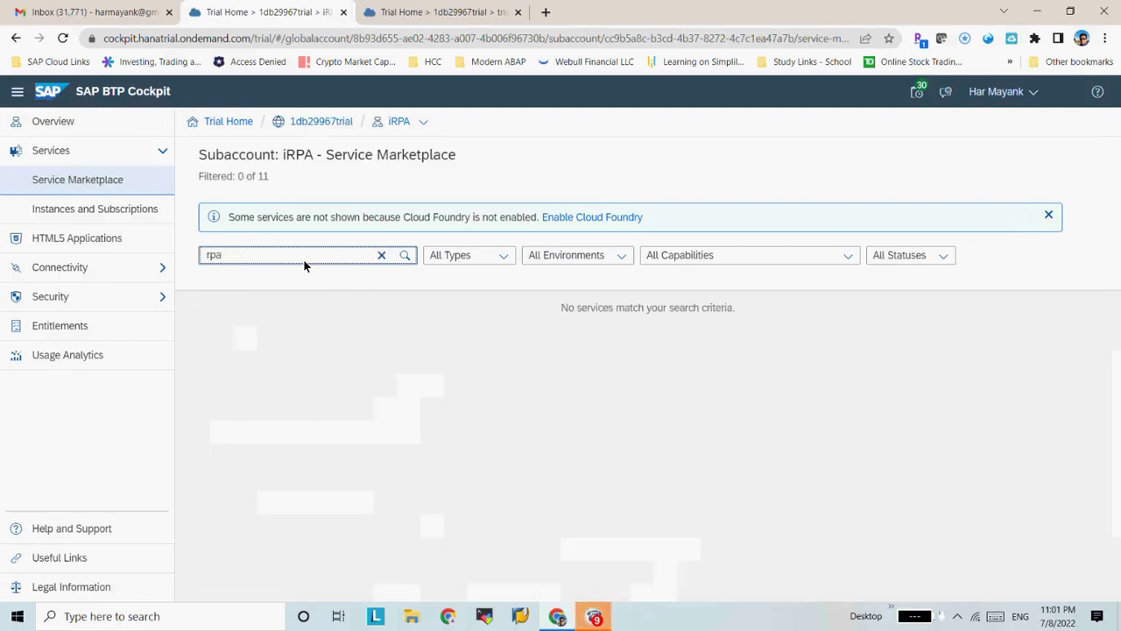
pyautogui.press('BackSpace')
pyautogui.write('pa')
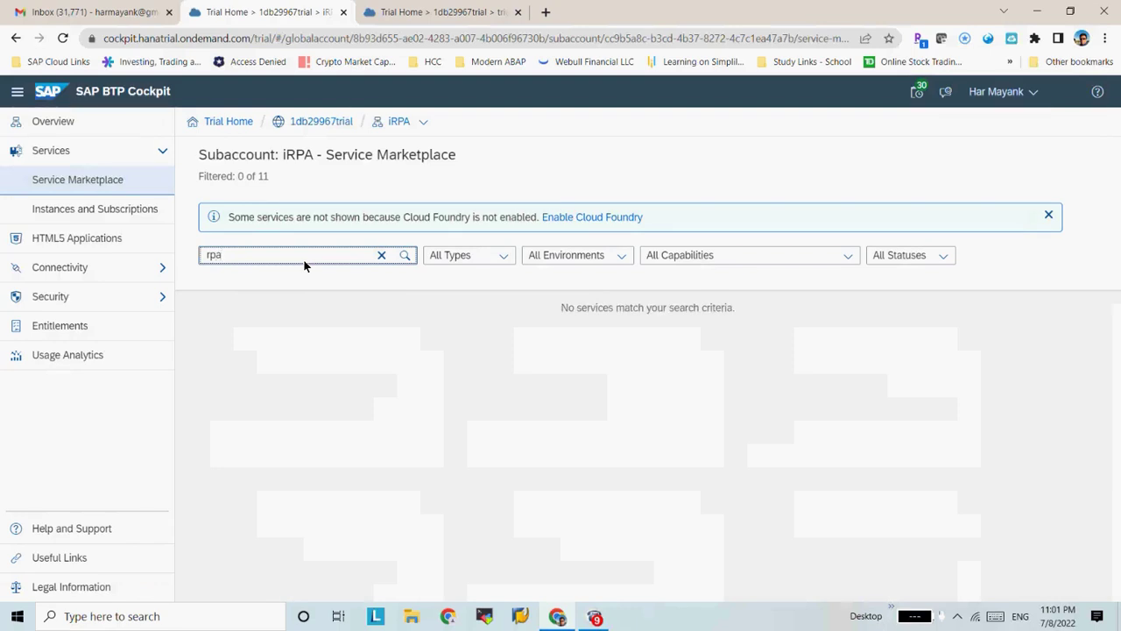
pyautogui.hotkey('ctrl', 'a')
pyautogui.press('BackSpace')
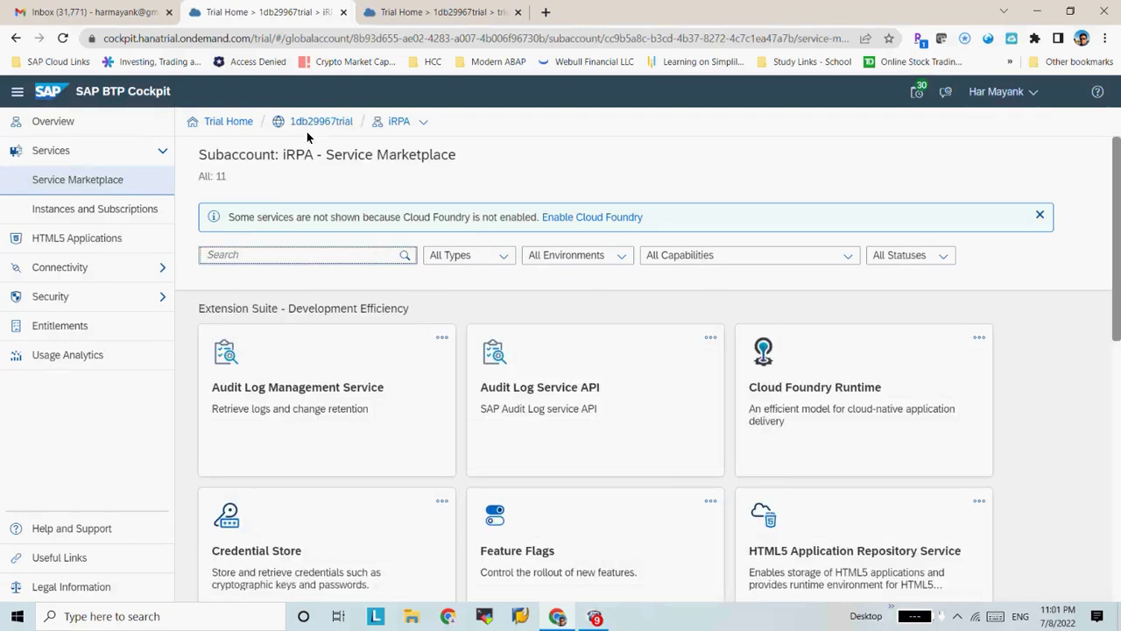
pyautogui.click(287, 252)
pyautogui.write('r')
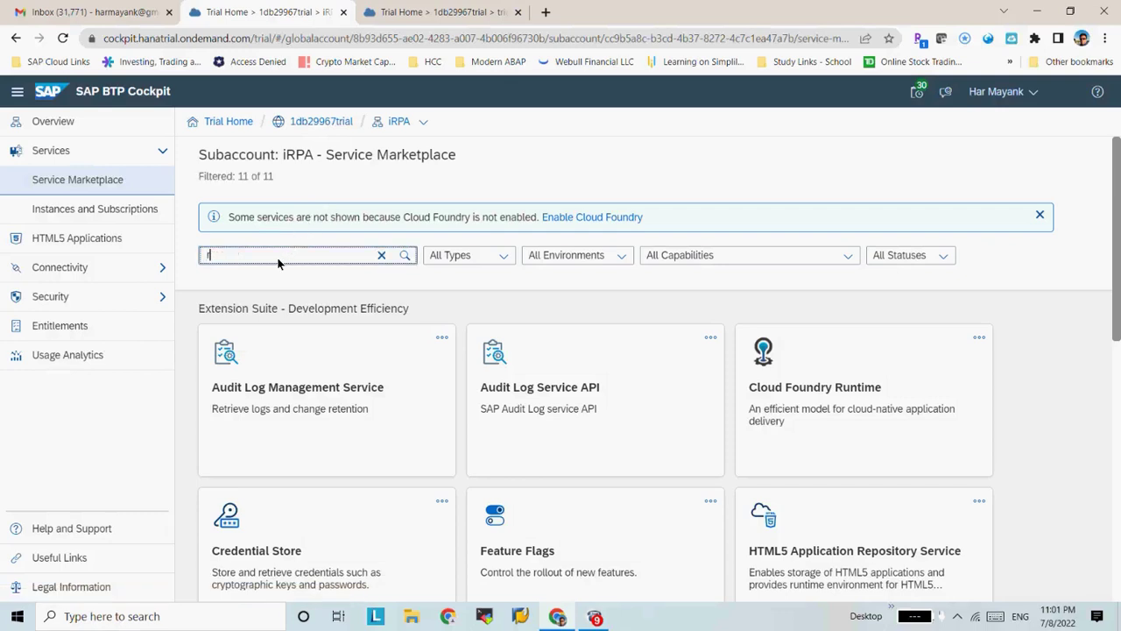
pyautogui.write('obot')
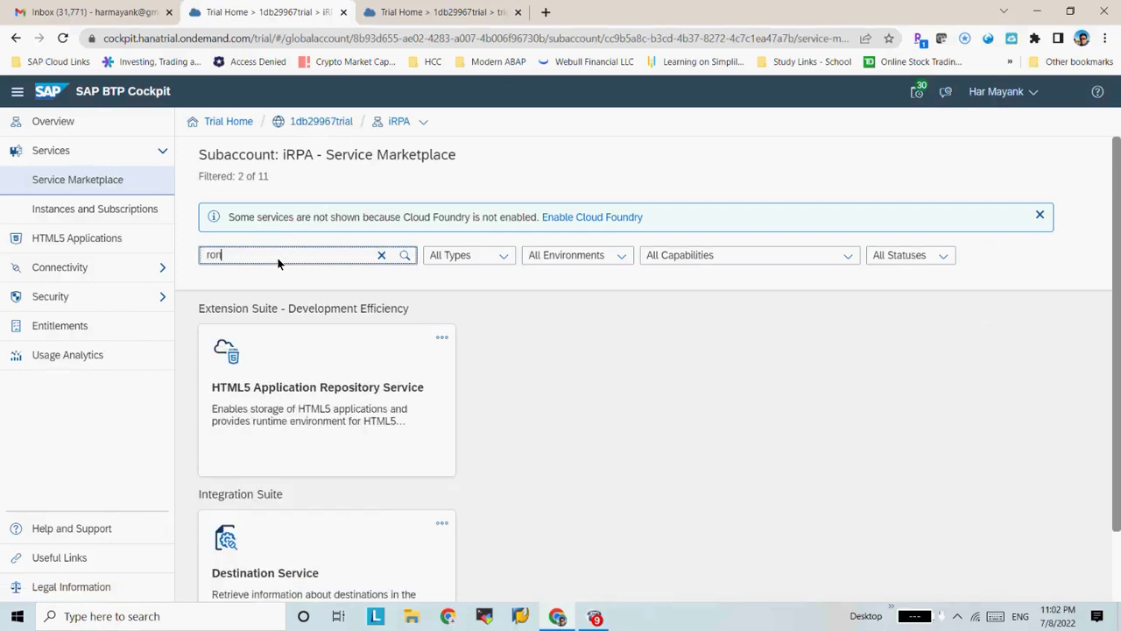
pyautogui.write('ics')
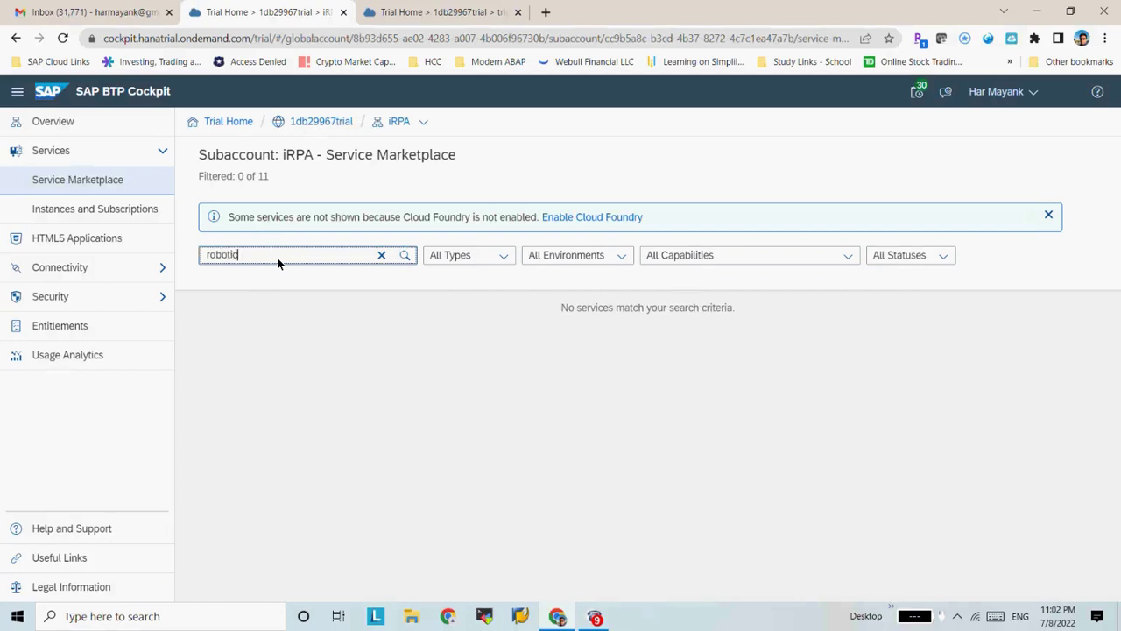
pyautogui.press('BackSpace')
pyautogui.press('BackSpace')
pyautogui.press('BackSpace')
pyautogui.press('BackSpace')
pyautogui.press('BackSpace')
pyautogui.press('BackSpace')
pyautogui.press('BackSpace')
pyautogui.press('BackSpace')
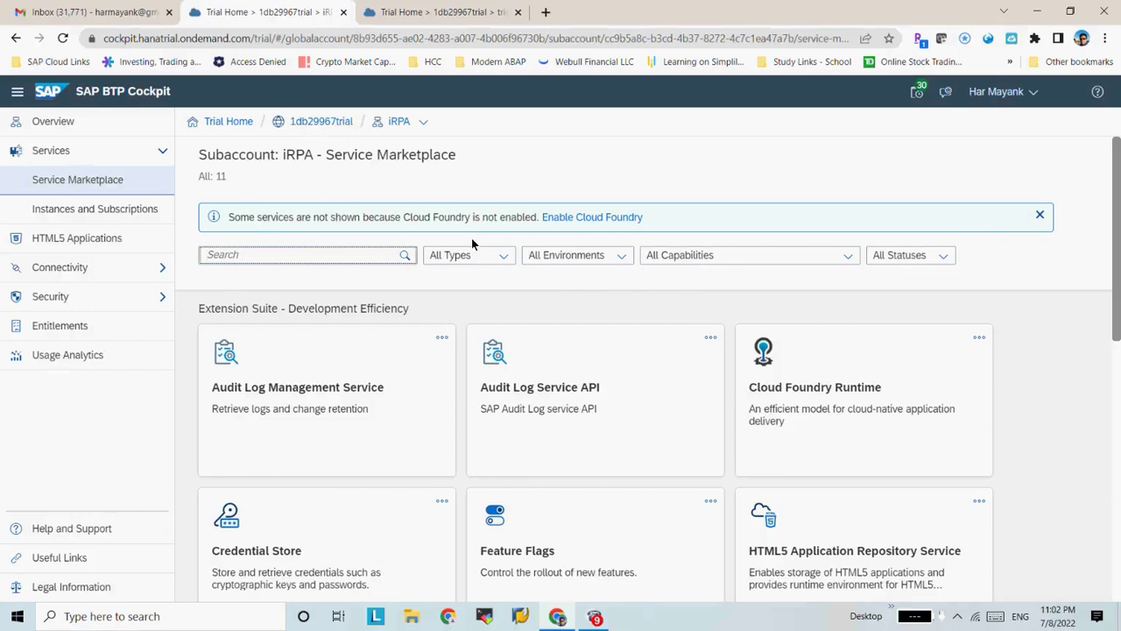
# Cancel the Enable Cloud Foundry dialog and view Instances and Subscriptions
pyautogui.click(619, 218)
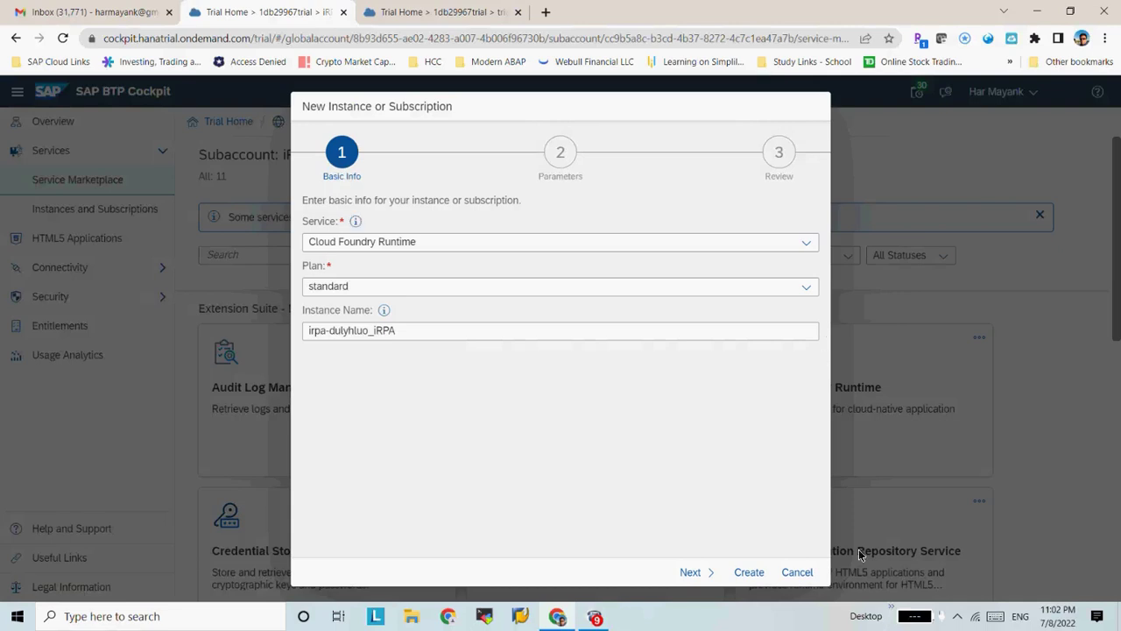
pyautogui.click(797, 572)
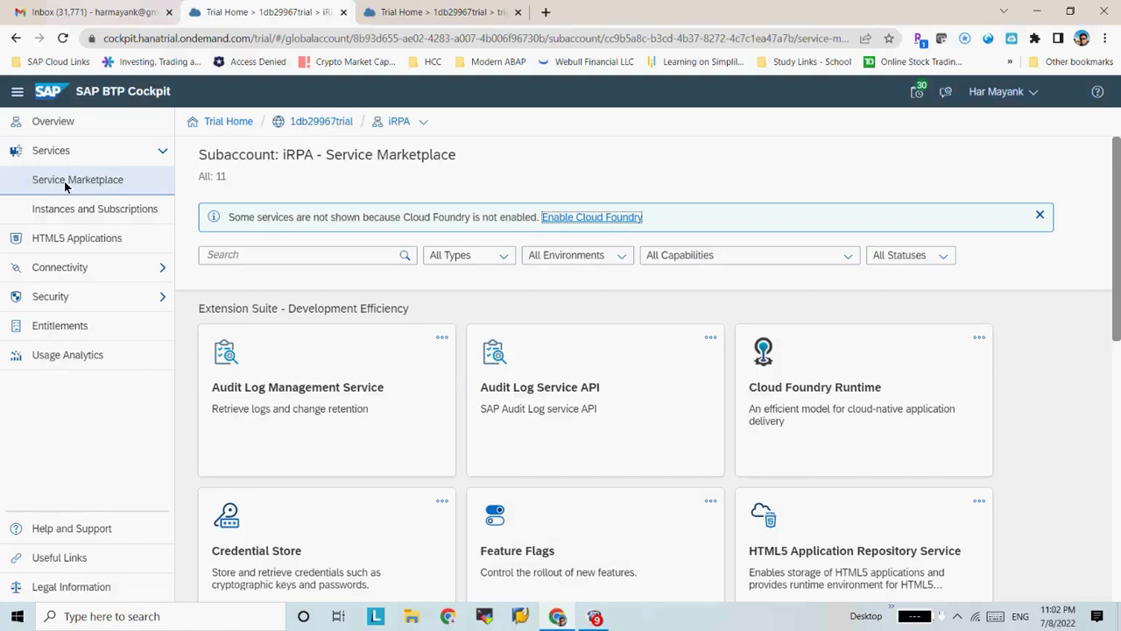
pyautogui.click(89, 214)
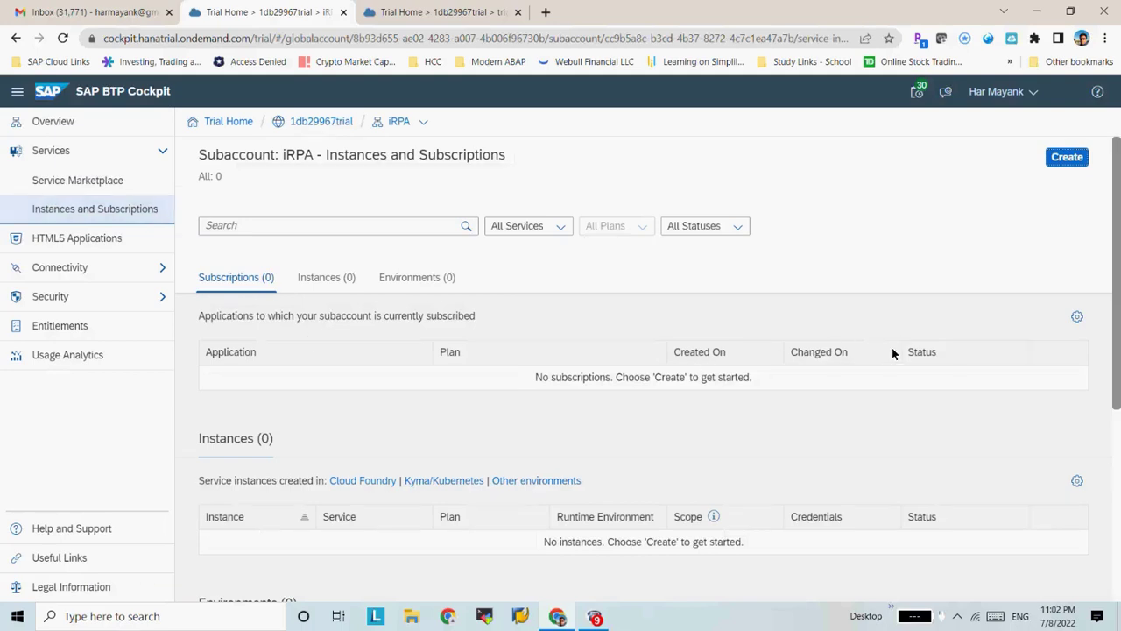
# Reopen the Service Marketplace and search it for 'robo'
pyautogui.click(40, 180)
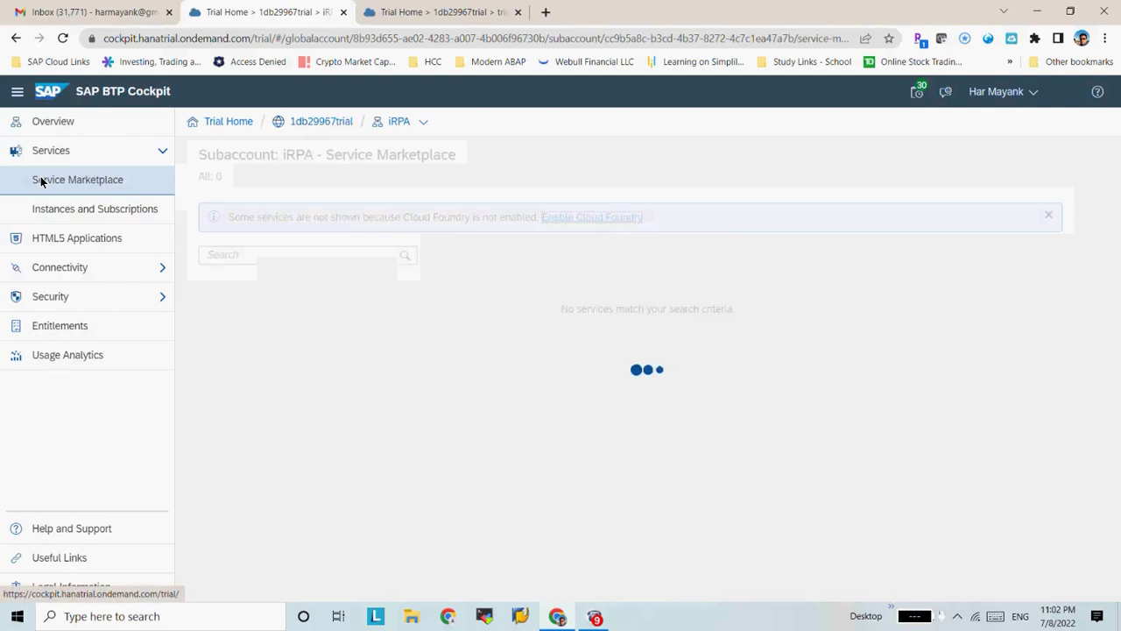
pyautogui.click(73, 152)
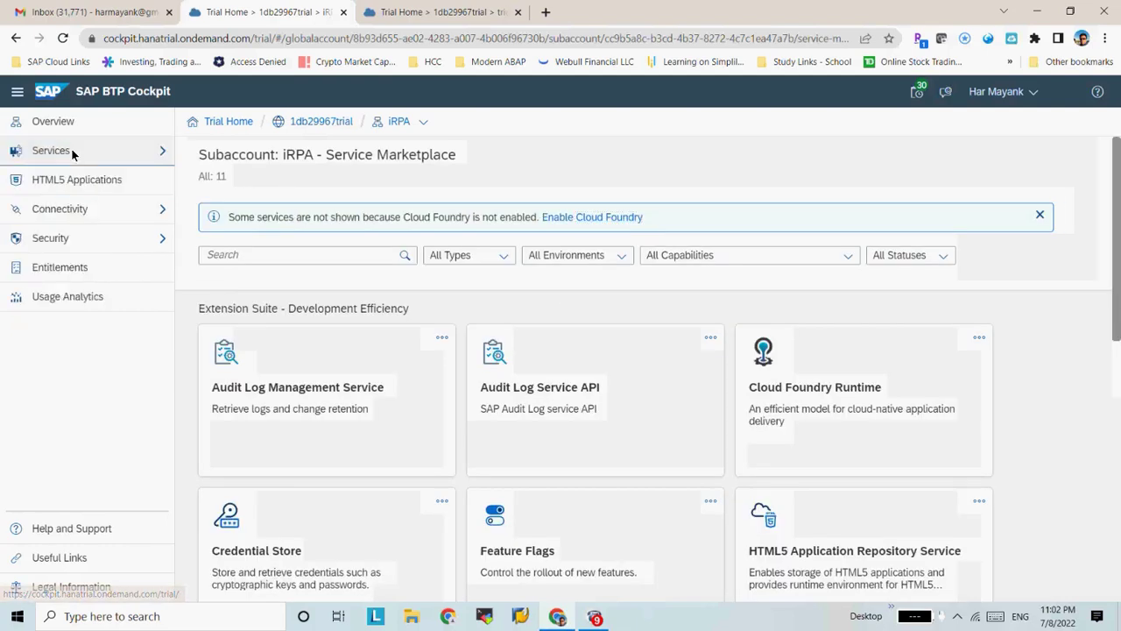
pyautogui.click(73, 152)
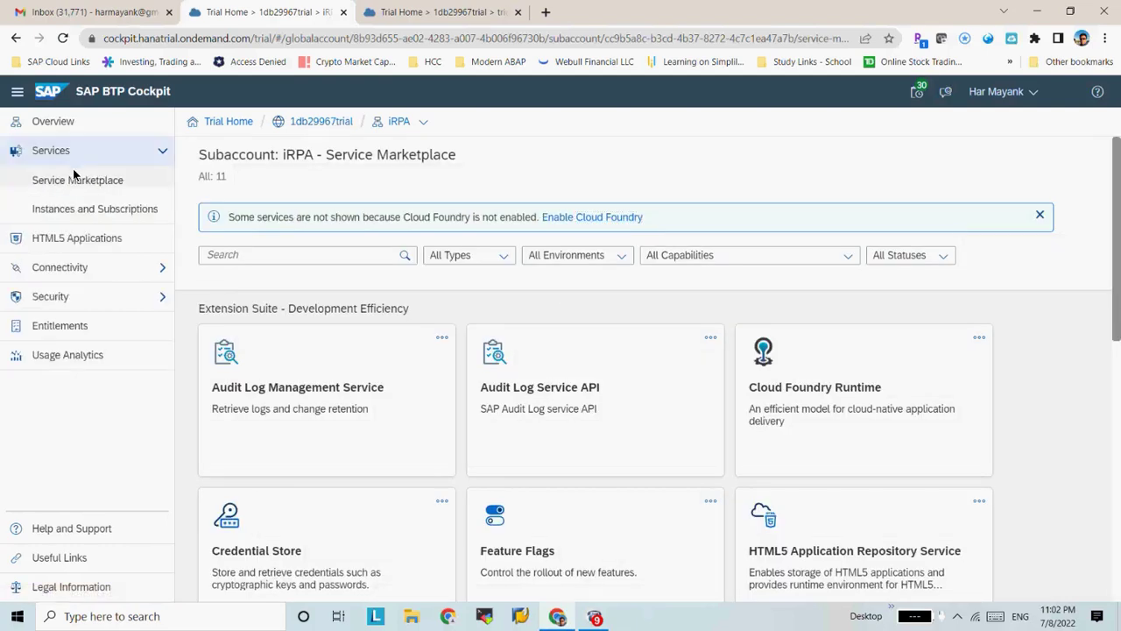
pyautogui.click(75, 178)
pyautogui.click(253, 257)
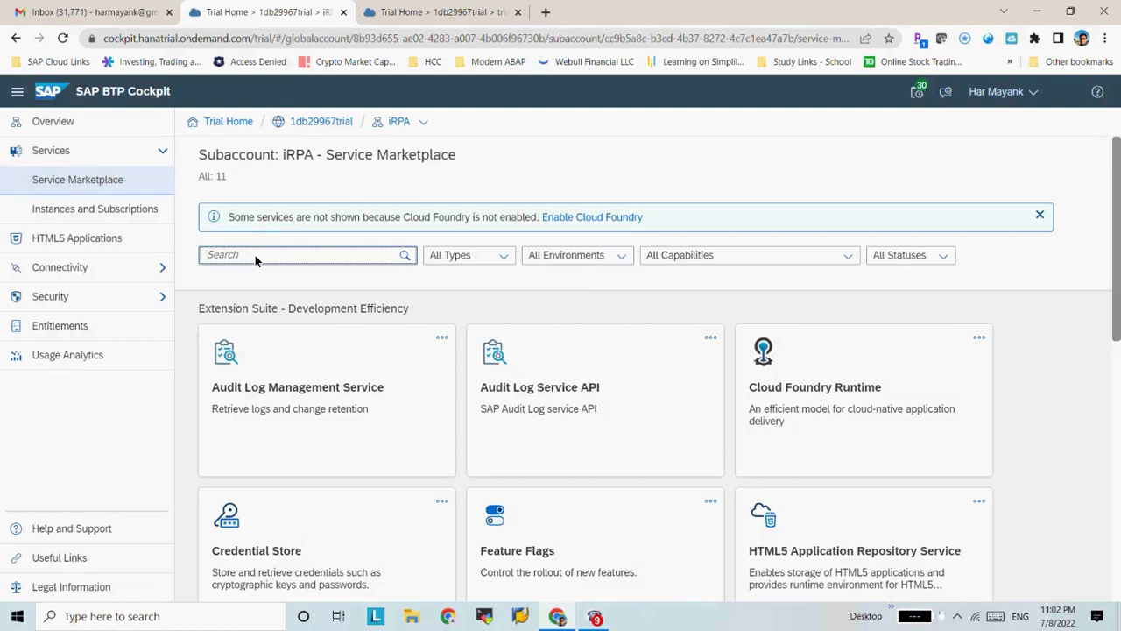
pyautogui.write('ro')
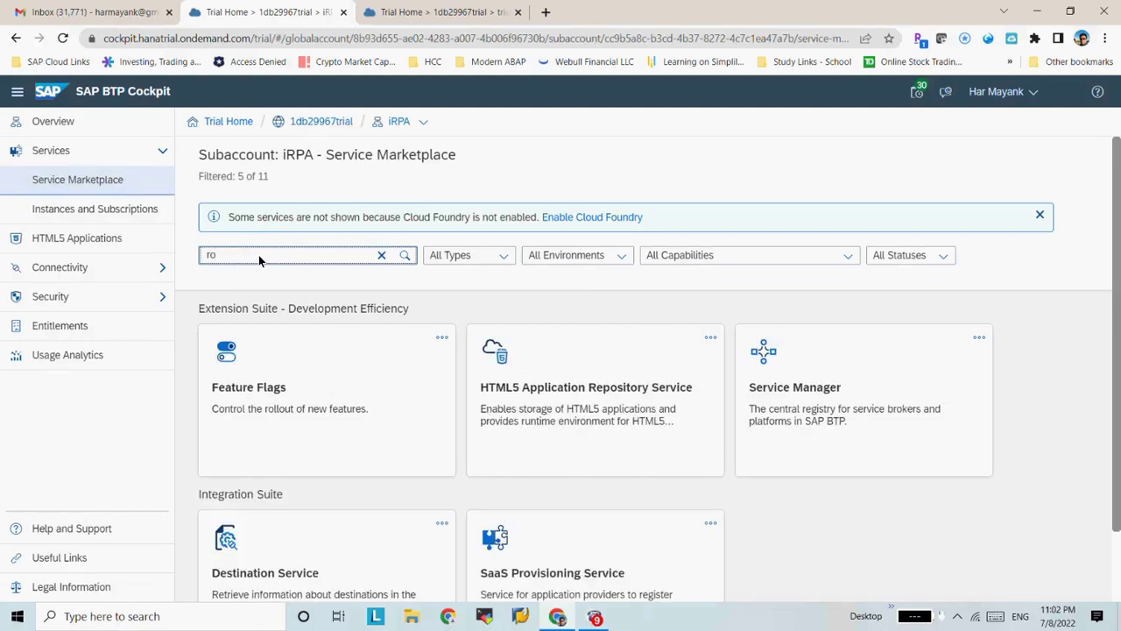
pyautogui.write('bo')
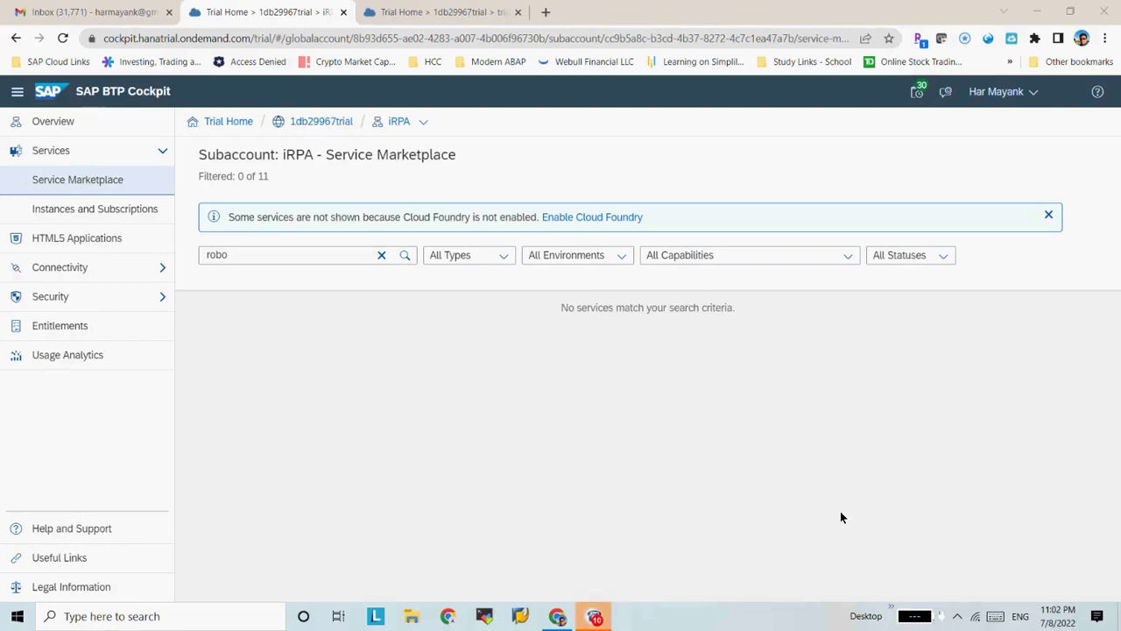
# Search Instances and Subscriptions for 'rob', then return to the Trial Home page
pyautogui.click(117, 212)
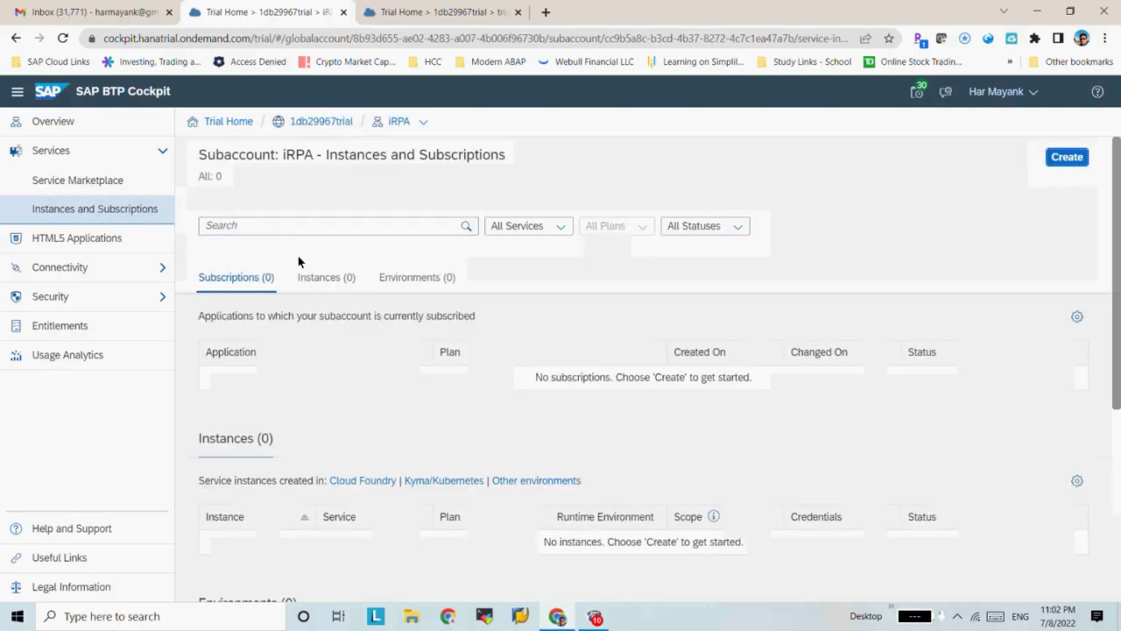
pyautogui.click(407, 233)
pyautogui.write('rob')
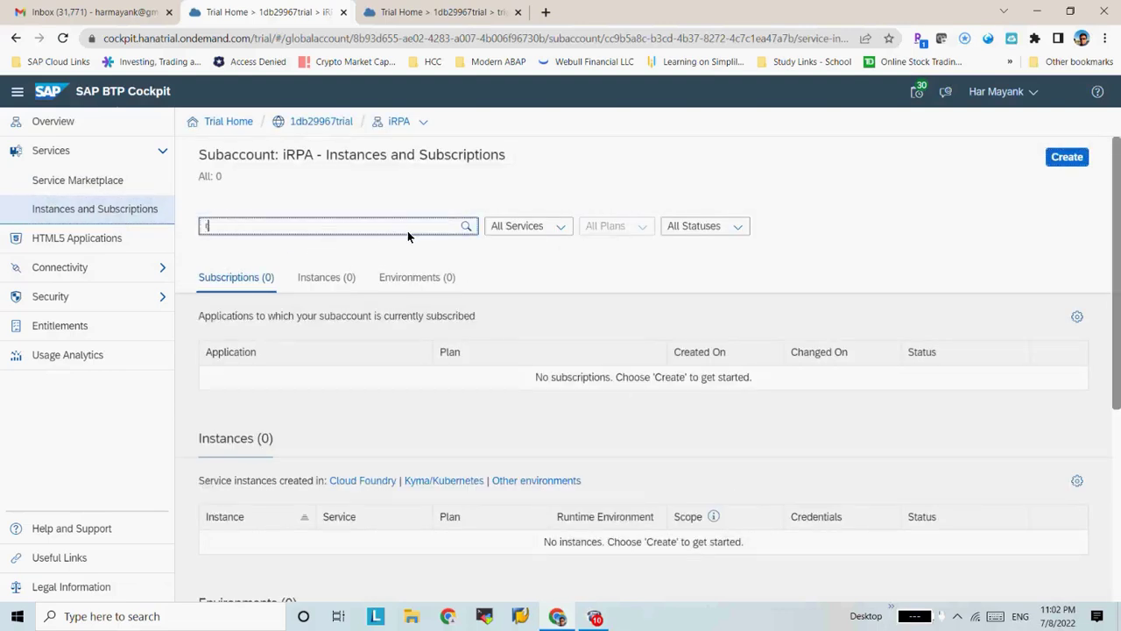
pyautogui.press('BackSpace')
pyautogui.press('BackSpace')
pyautogui.press('BackSpace')
pyautogui.click(224, 121)
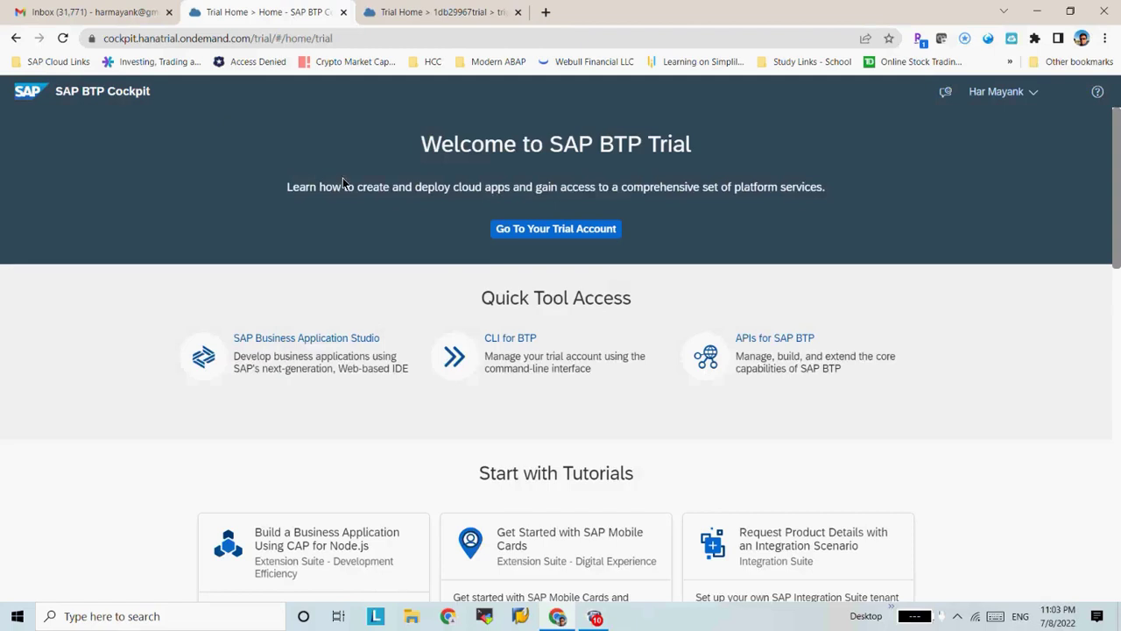
# Open the trial global account, its 'trial' subaccount, then Instances and Subscriptions
pyautogui.click(529, 232)
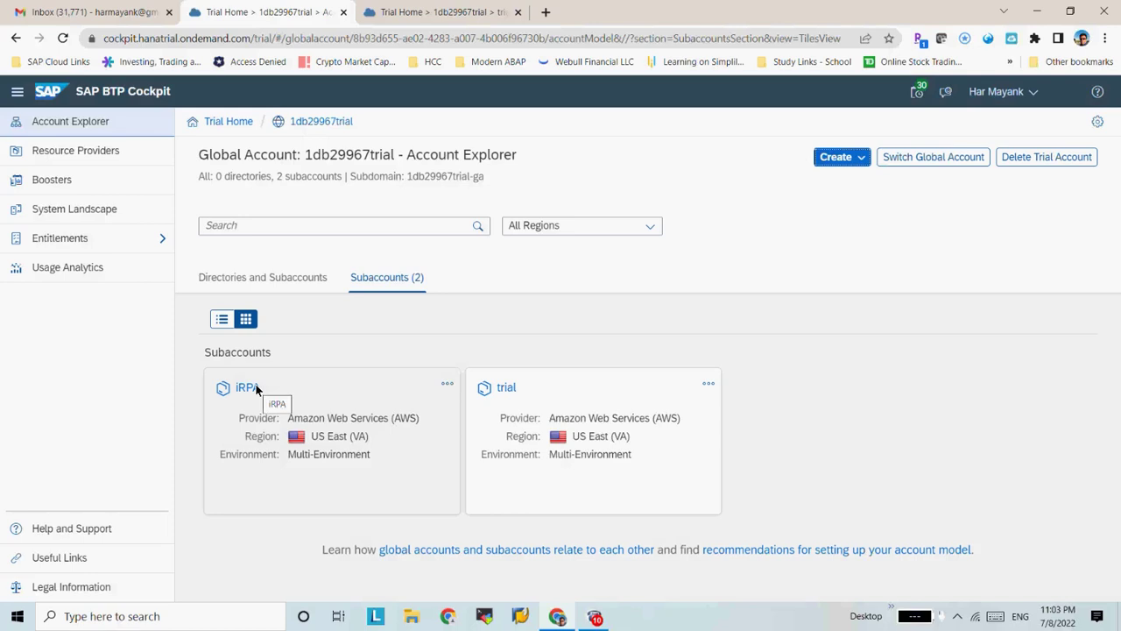
pyautogui.click(504, 386)
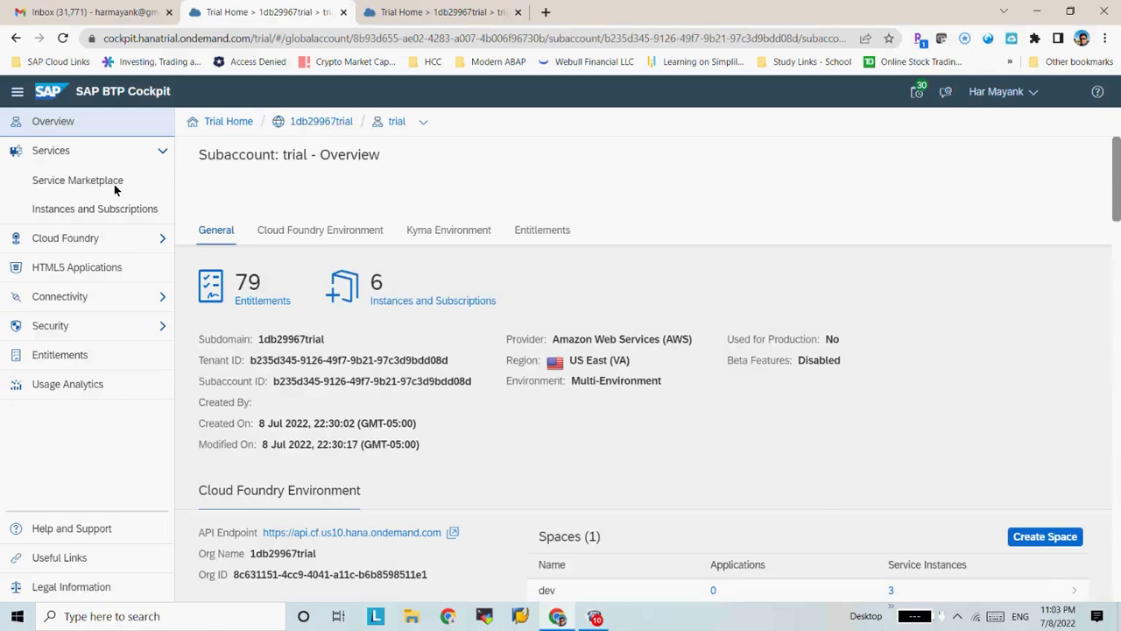
pyautogui.click(108, 210)
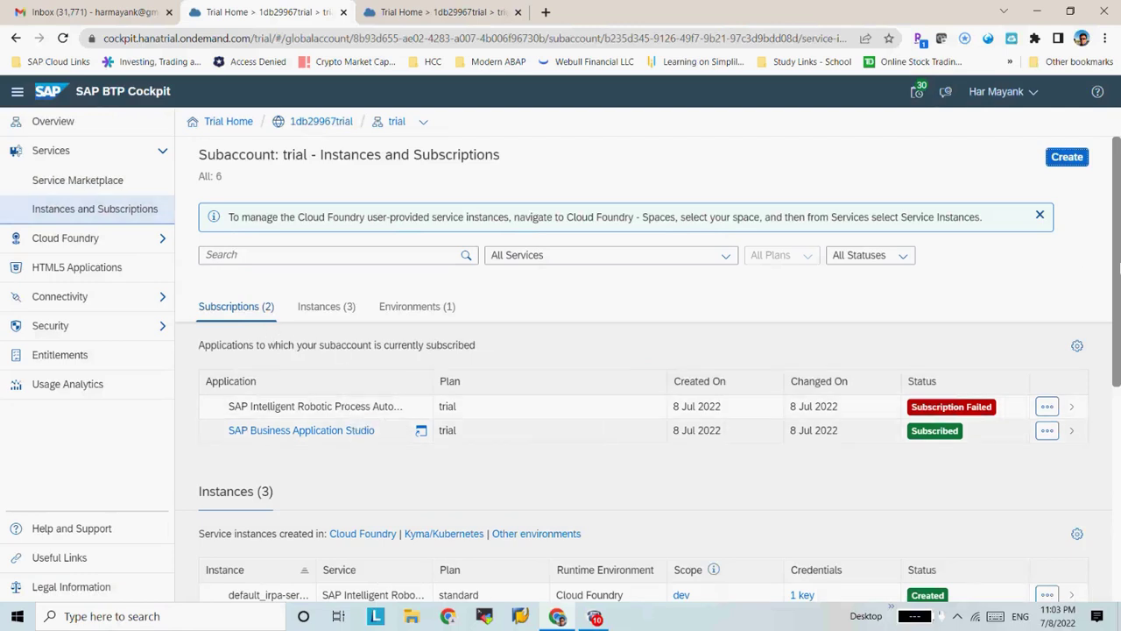
# Attempt to delete the default_irpa-service-trial instance and dismiss the deletion error
pyautogui.click(1117, 475)
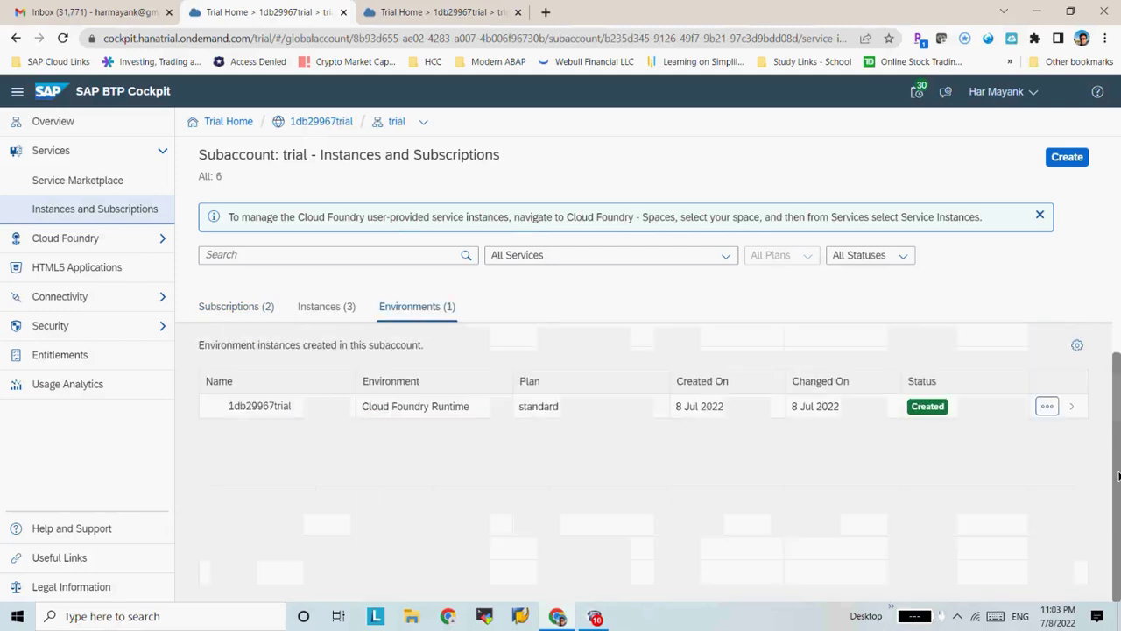
pyautogui.moveTo(1118, 475); pyautogui.dragTo(1117, 385)
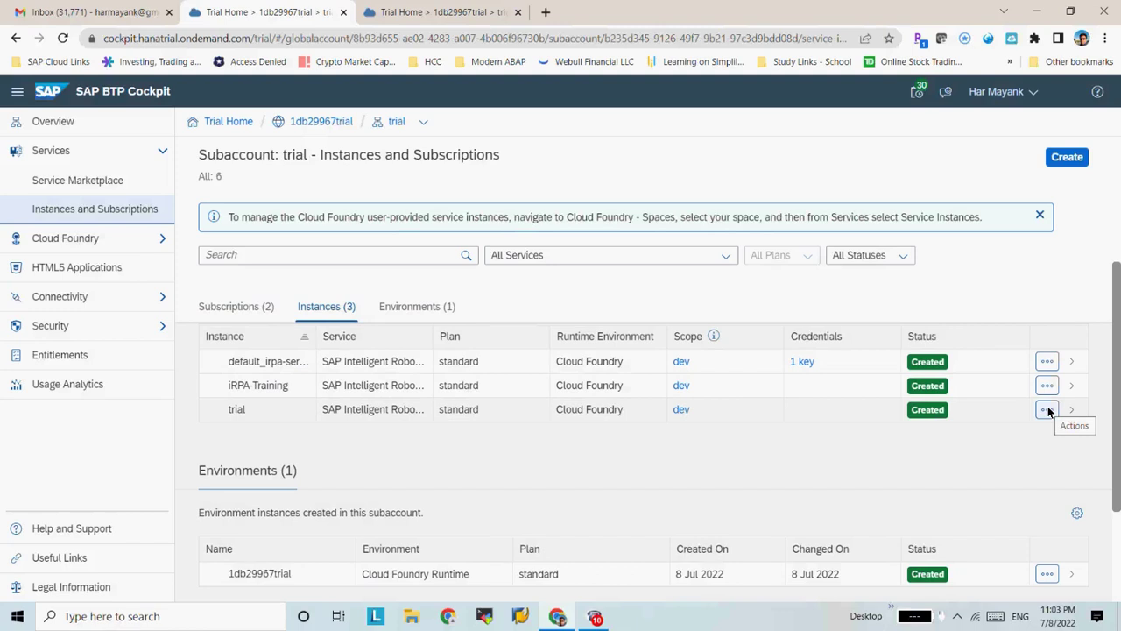
pyautogui.click(1047, 362)
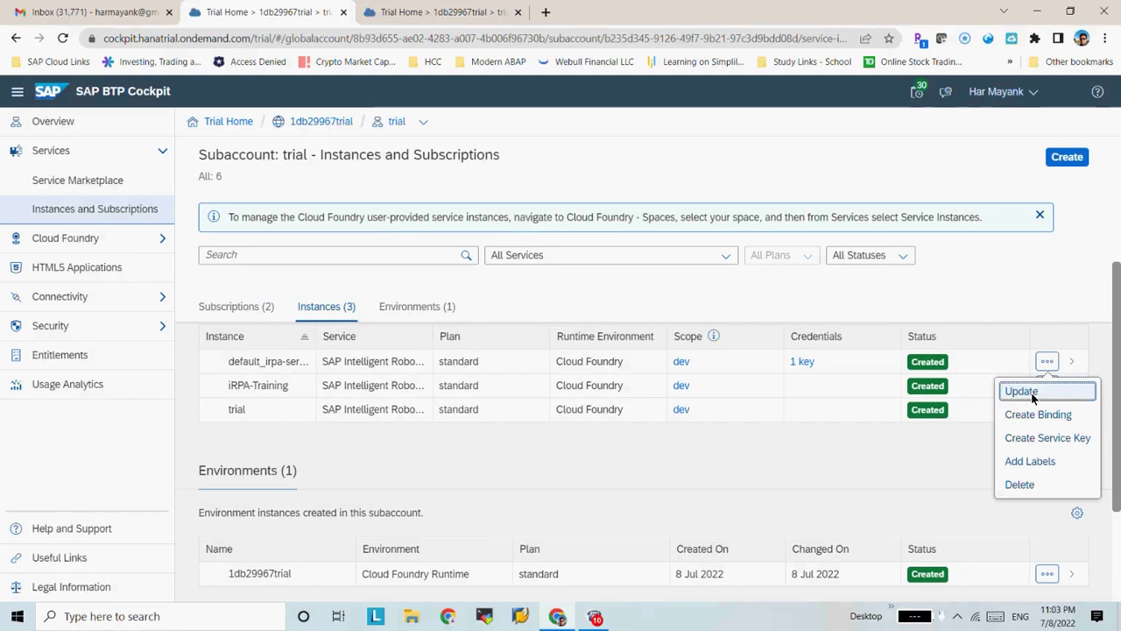
pyautogui.click(1022, 484)
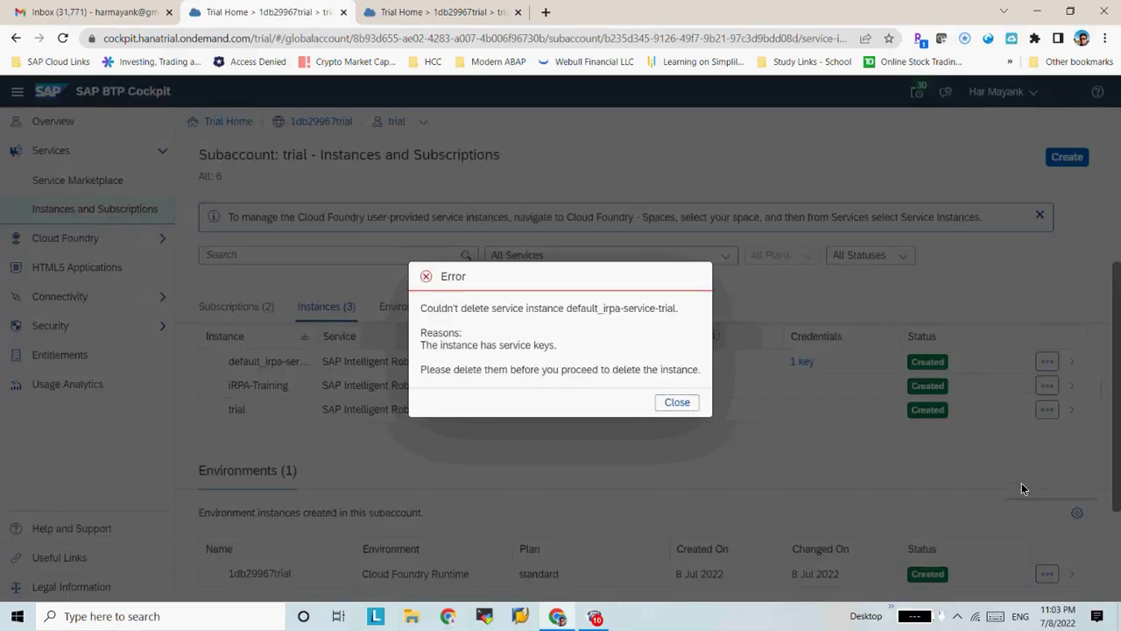
pyautogui.click(677, 402)
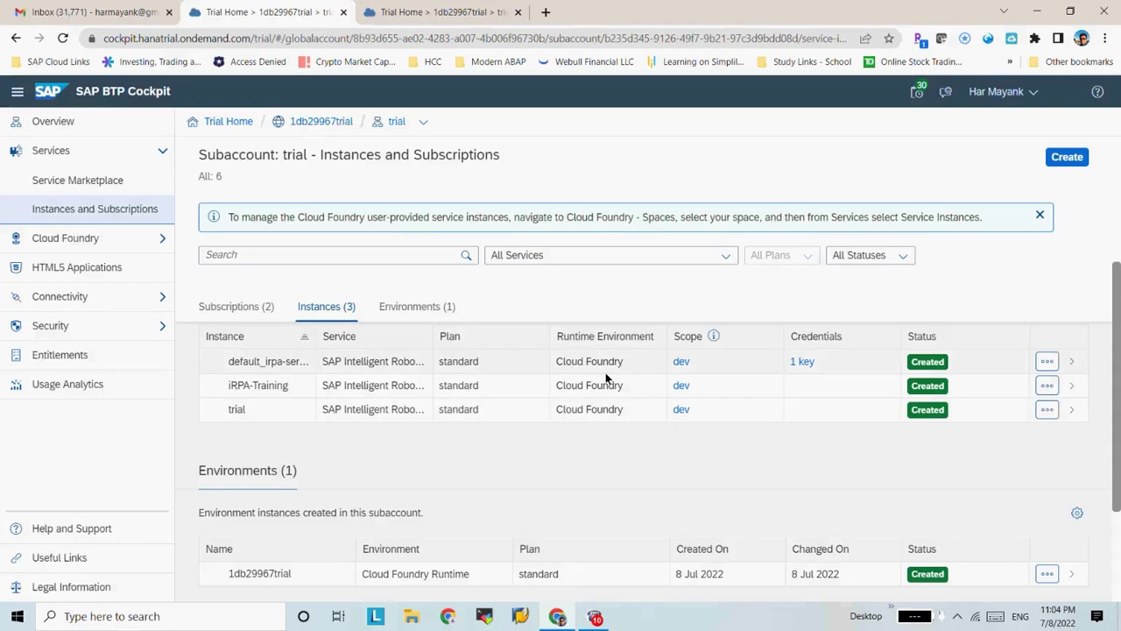
# Check the instance's service key credentials, then open the default_irpa-service-trial details
pyautogui.click(809, 363)
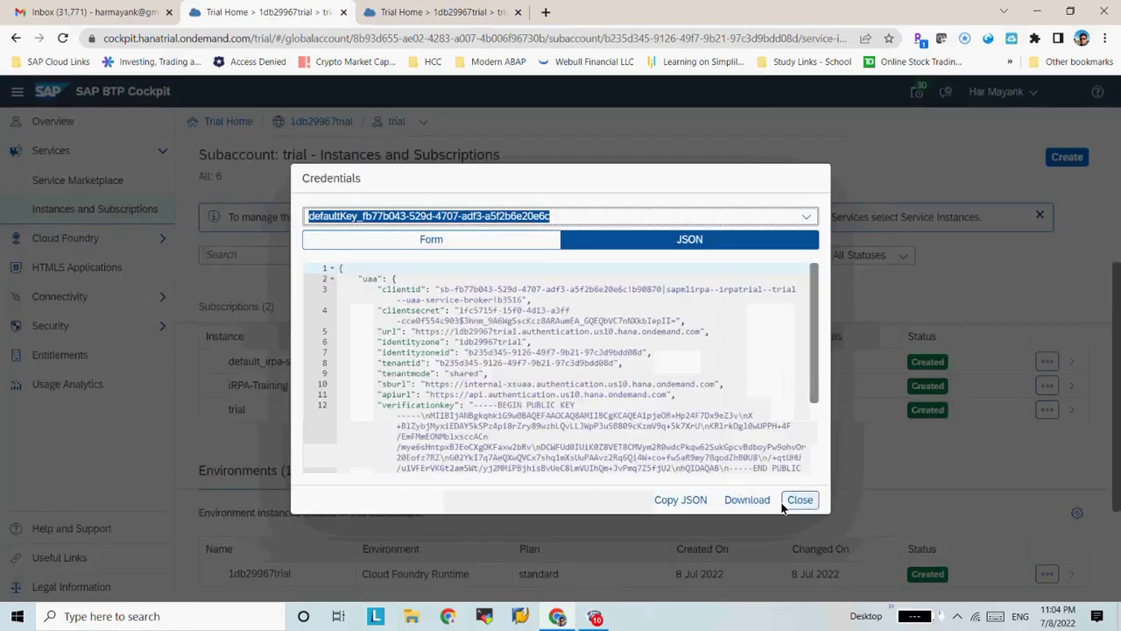
pyautogui.click(799, 501)
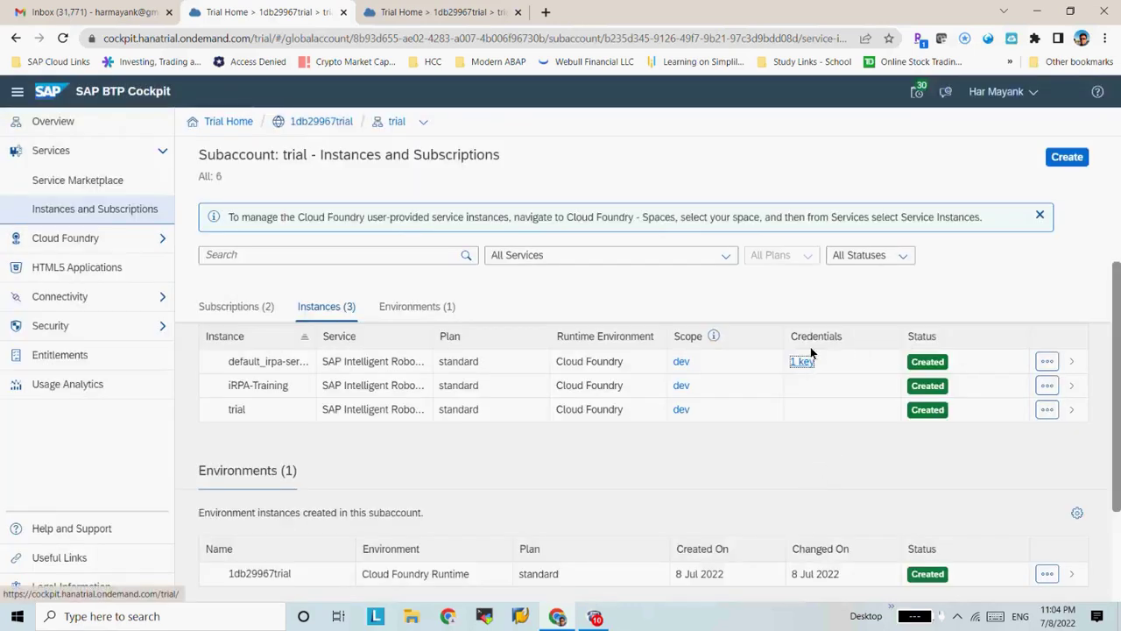
pyautogui.click(1070, 361)
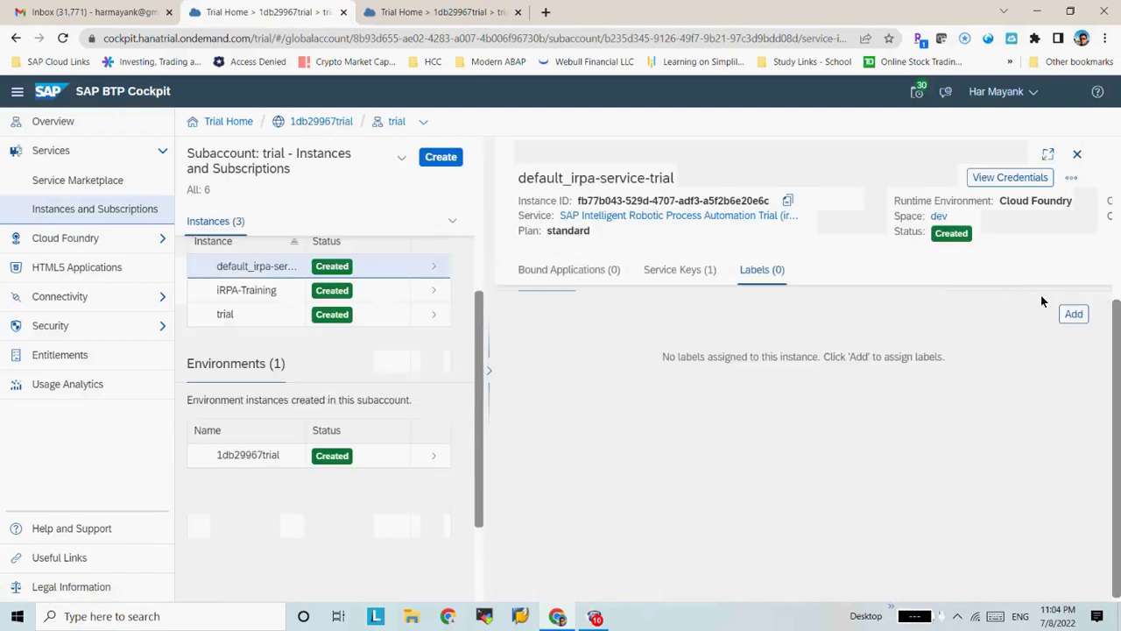
# Delete the default_irpa-service-trial service key, refresh to confirm 0 keys, and close the details
pyautogui.click(666, 269)
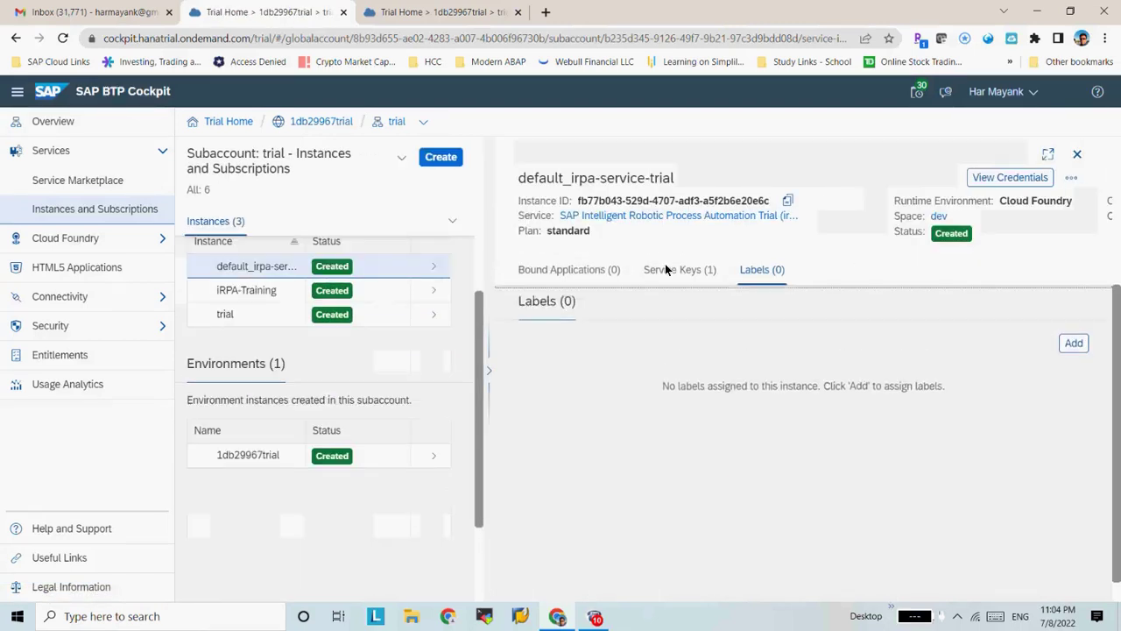
pyautogui.click(1075, 359)
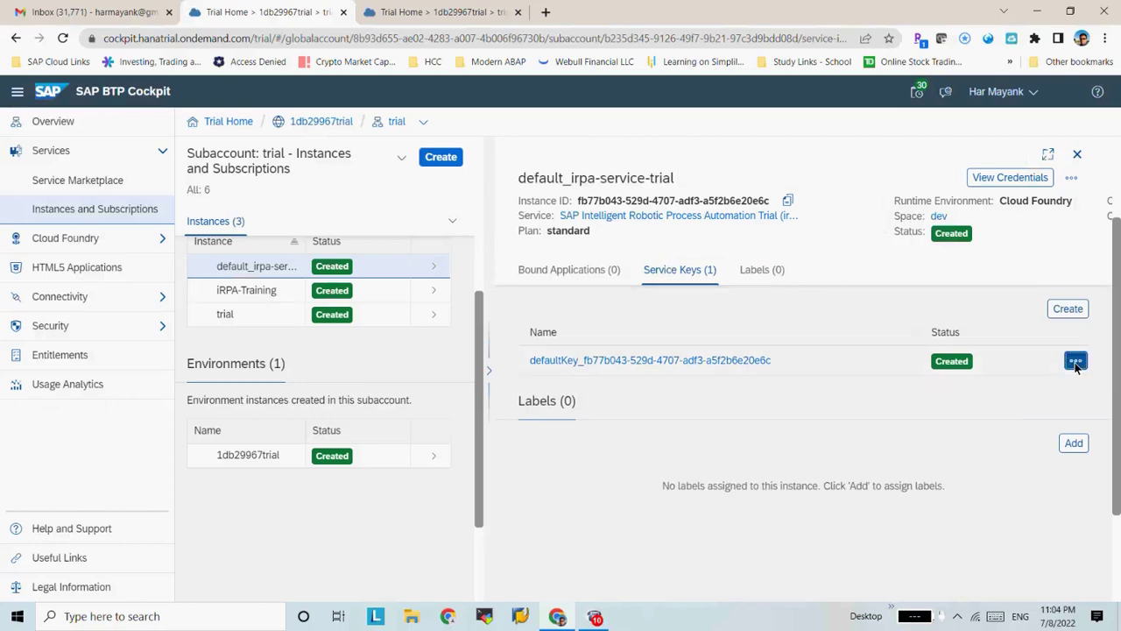
pyautogui.click(1063, 440)
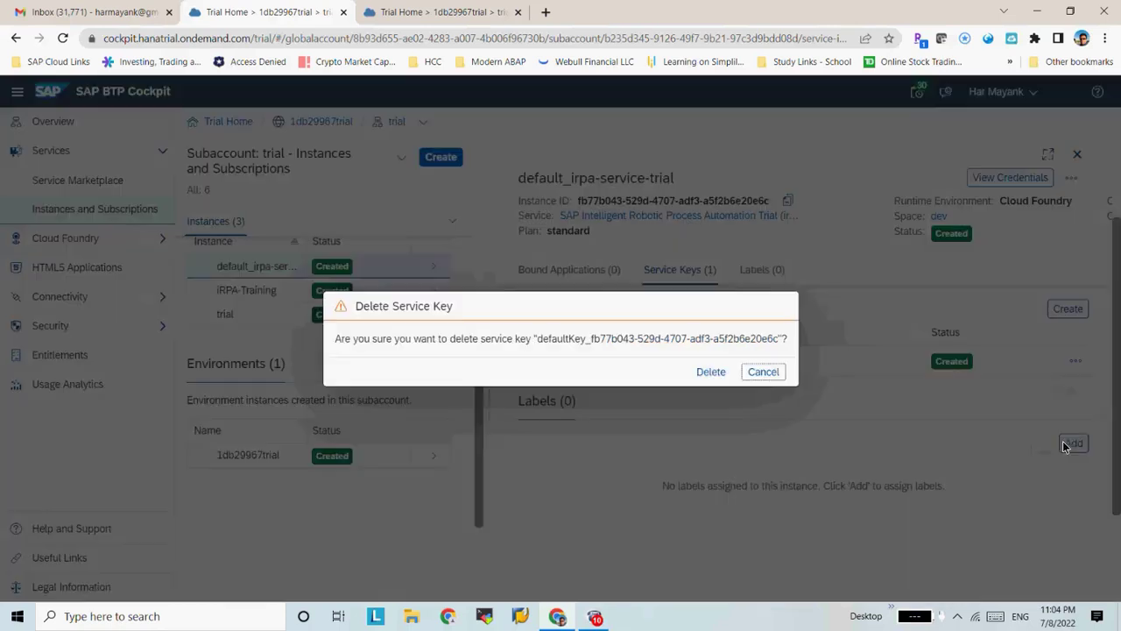
pyautogui.click(703, 373)
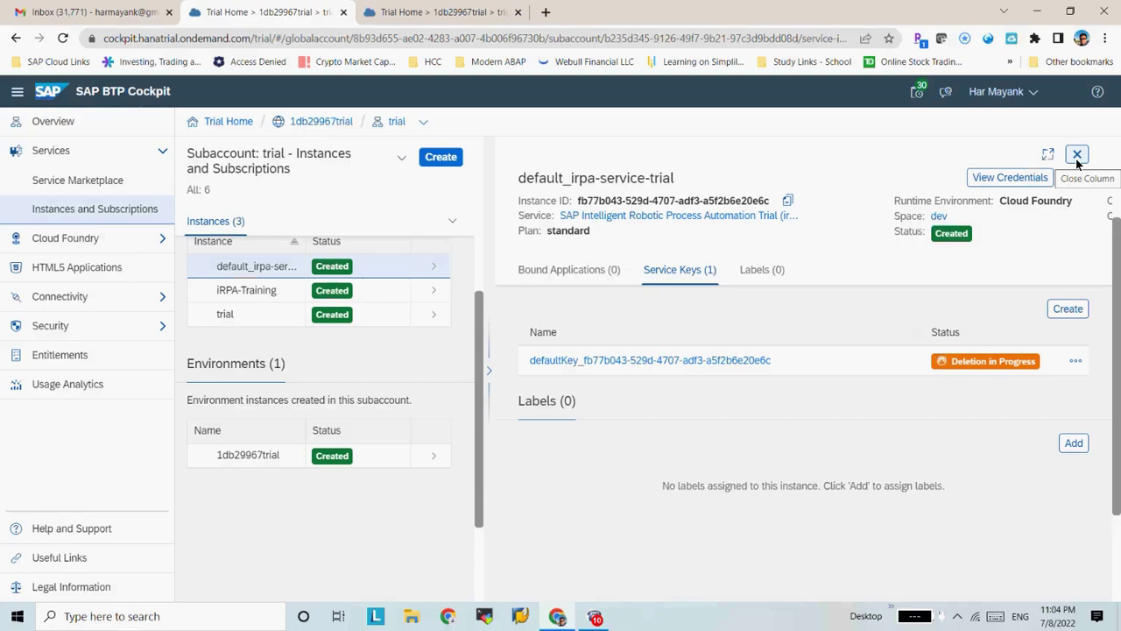
pyautogui.click(447, 268)
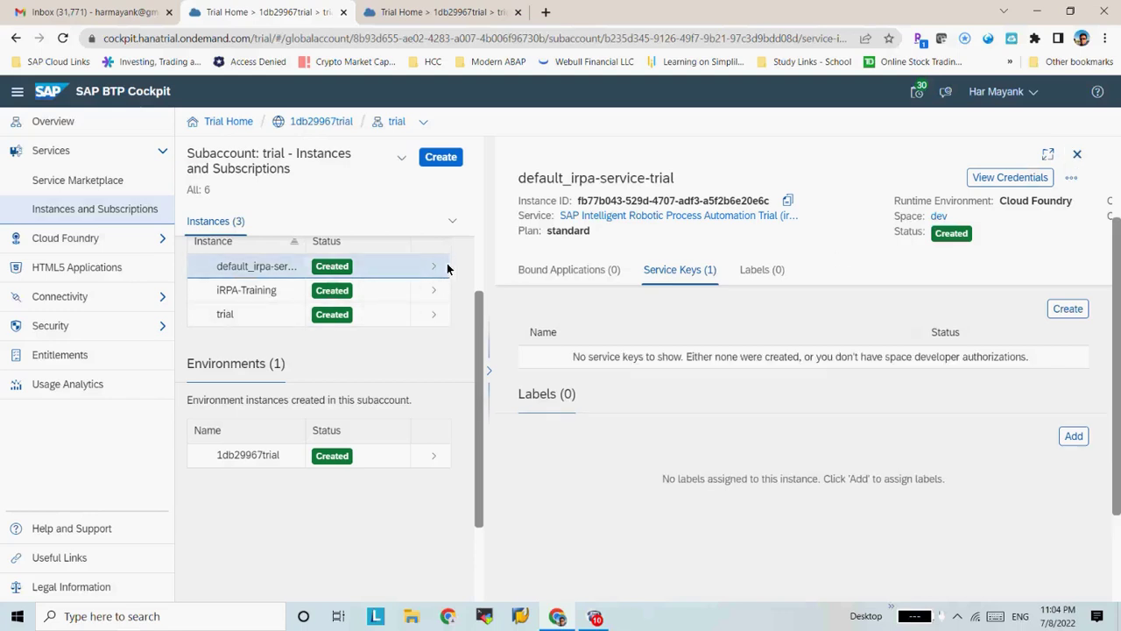
pyautogui.click(1078, 155)
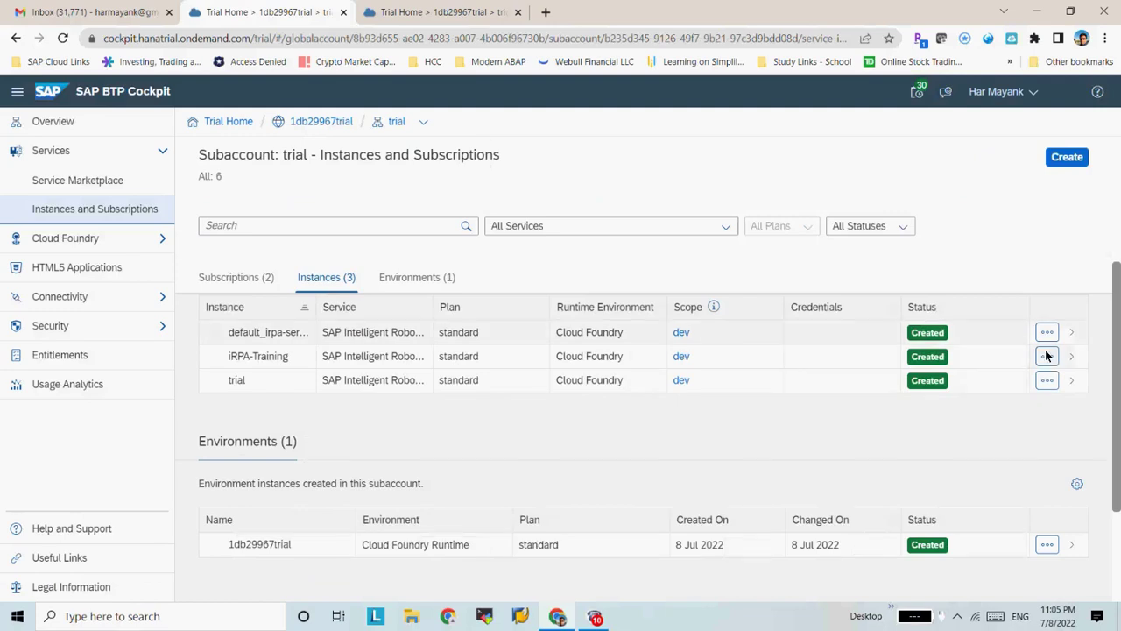
# Delete the default_irpa-service-trial, iRPA-Training and trial instances, confirming each deletion
pyautogui.click(1047, 332)
pyautogui.click(1024, 455)
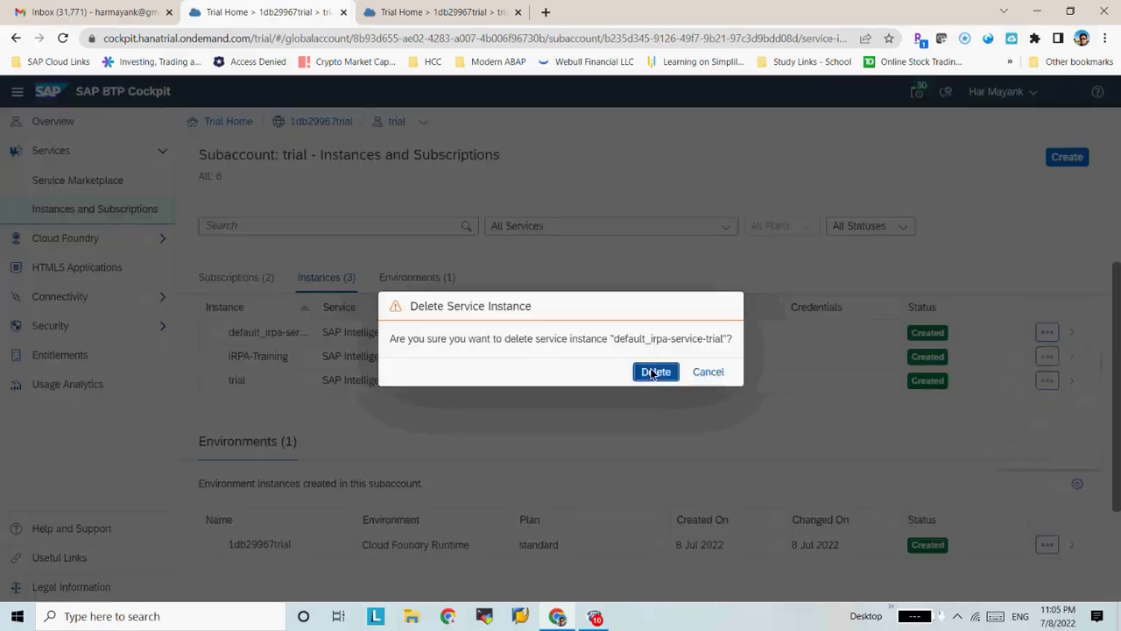
pyautogui.click(653, 372)
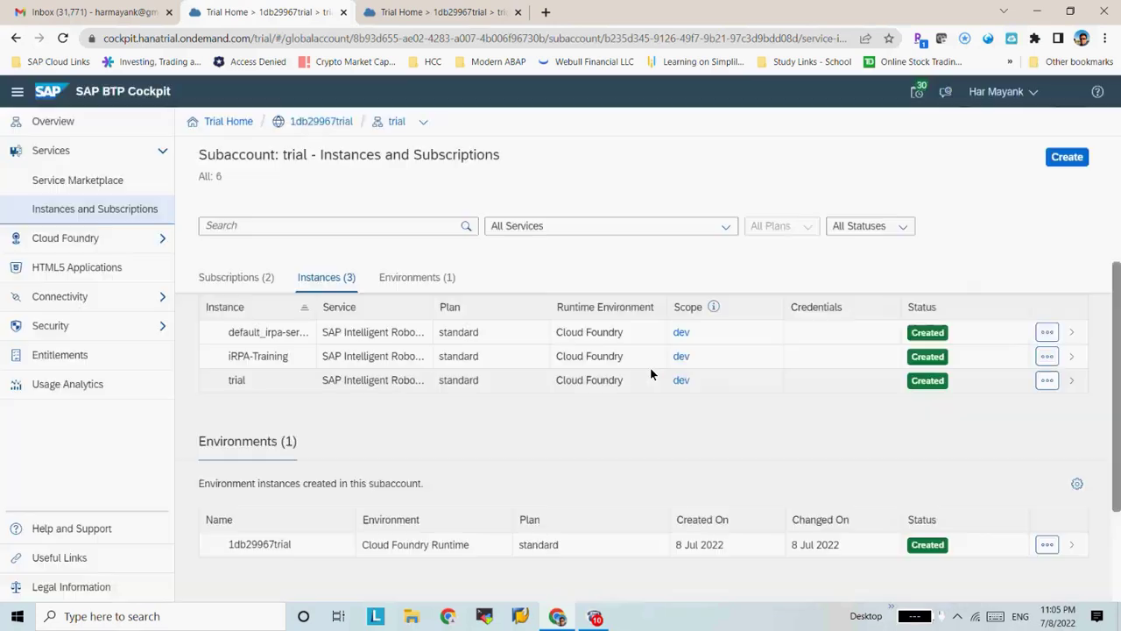
pyautogui.click(1046, 356)
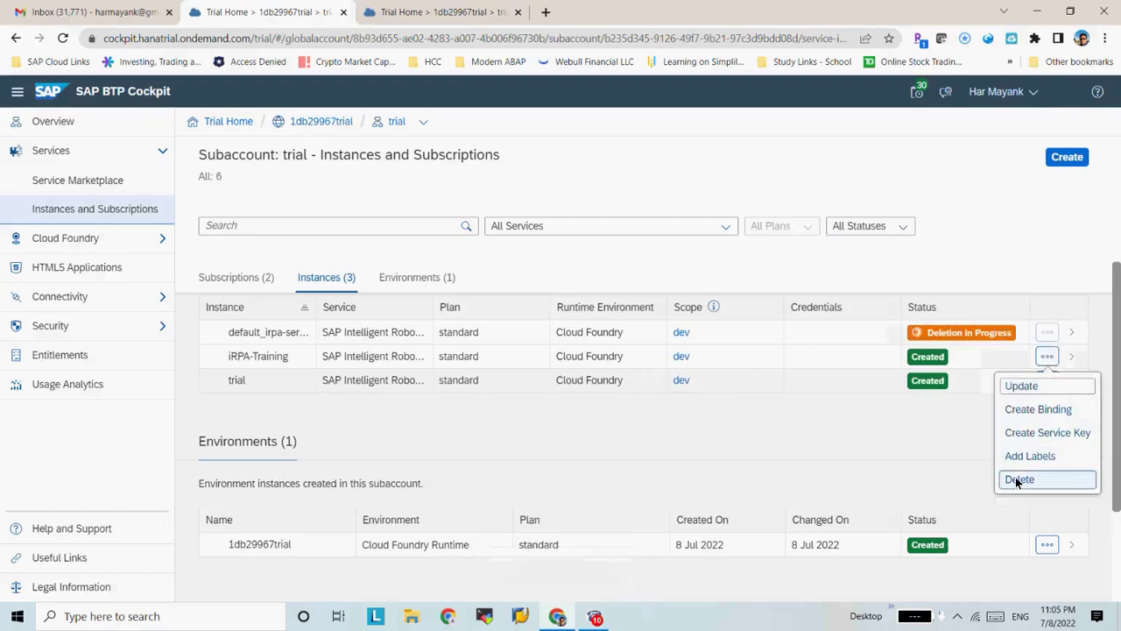
pyautogui.click(1018, 478)
pyautogui.click(630, 372)
pyautogui.click(1046, 380)
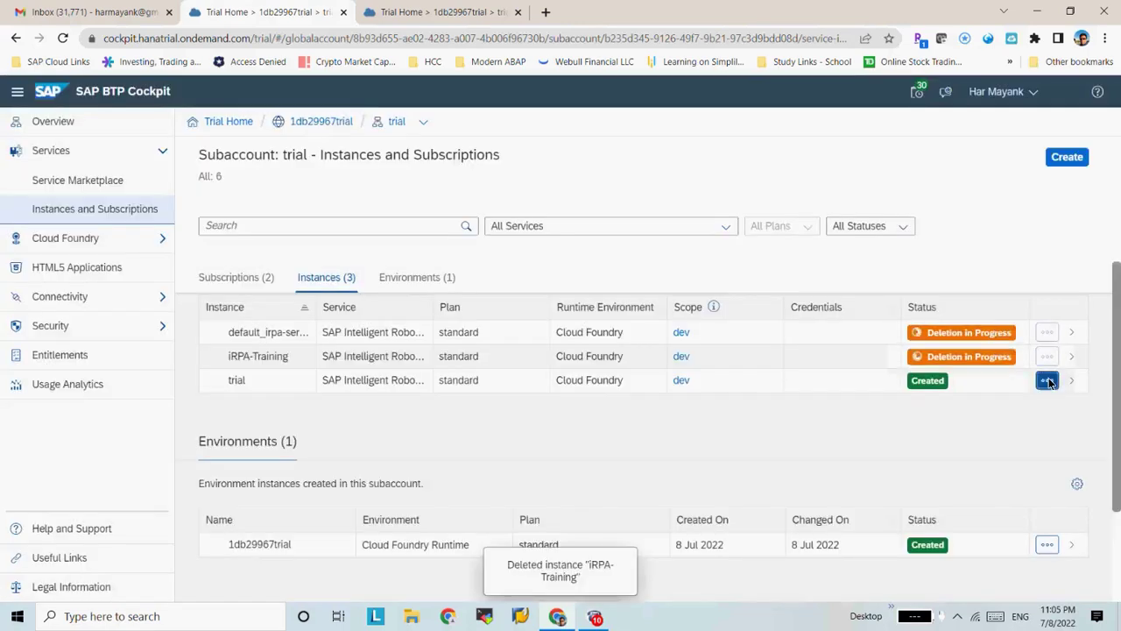
pyautogui.click(1028, 500)
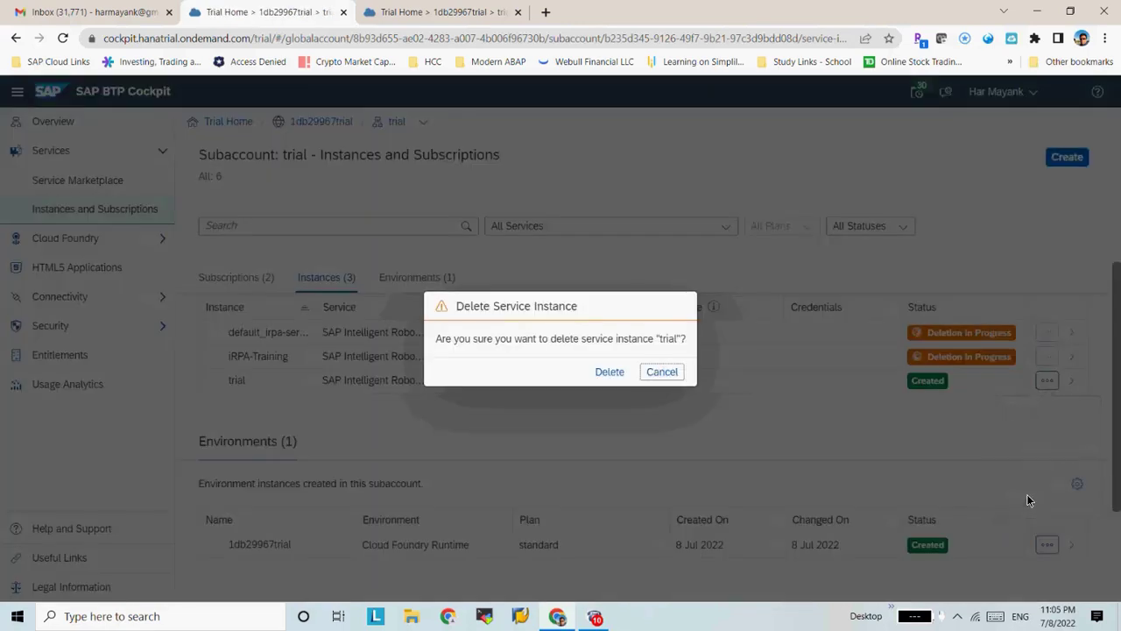
pyautogui.click(626, 371)
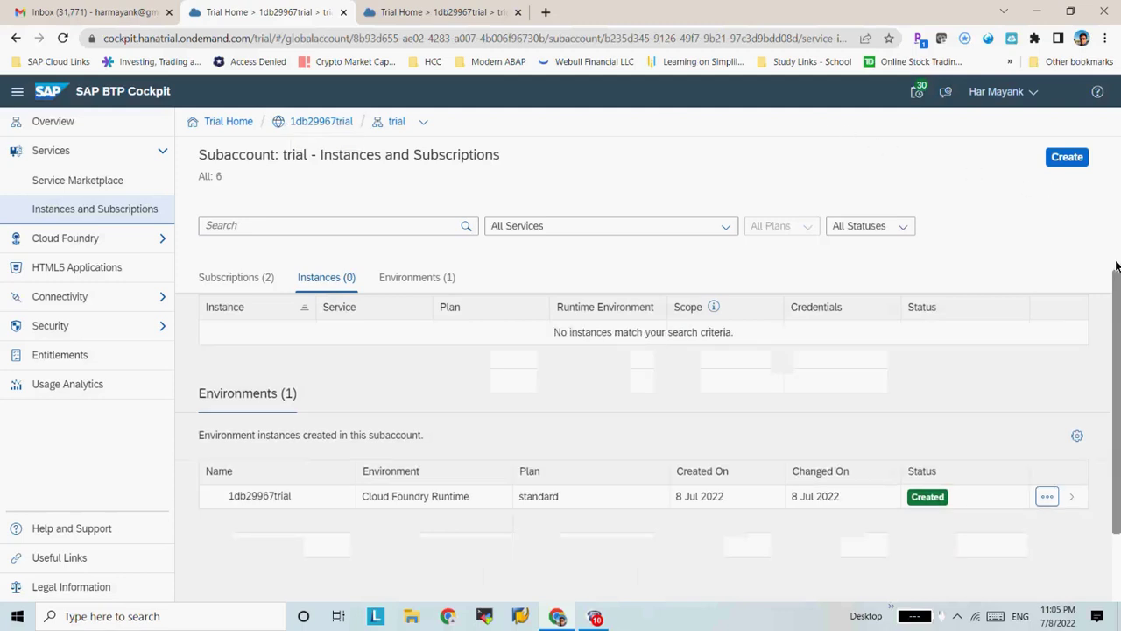
# Reset the failed Intelligent RPA subscription so it is removed
pyautogui.scroll(3, 1117, 266)
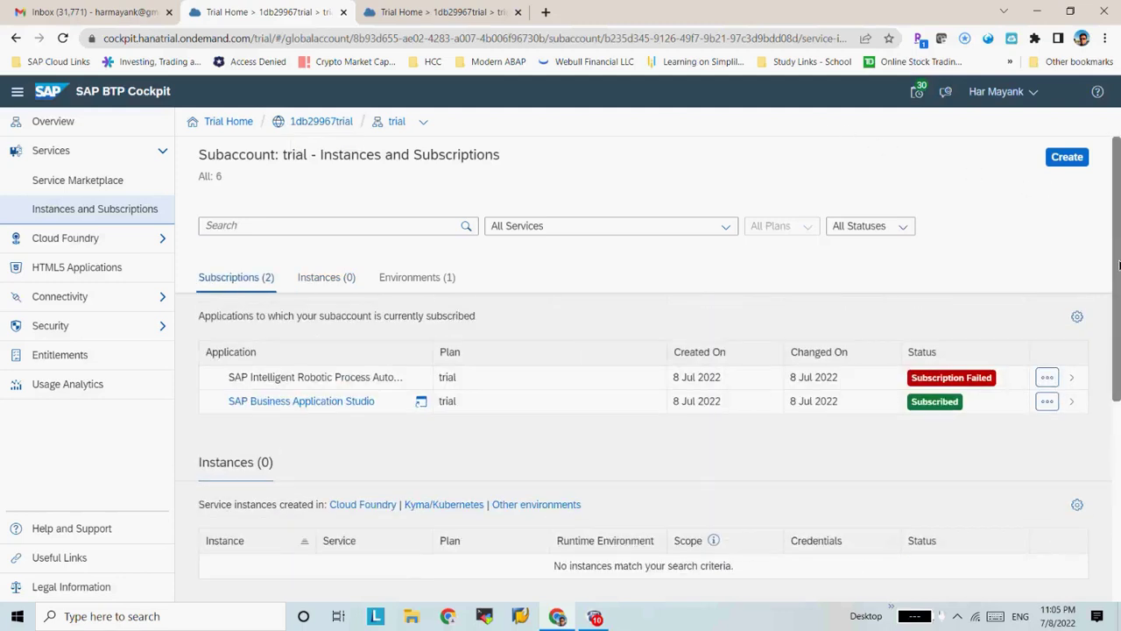
pyautogui.click(1050, 376)
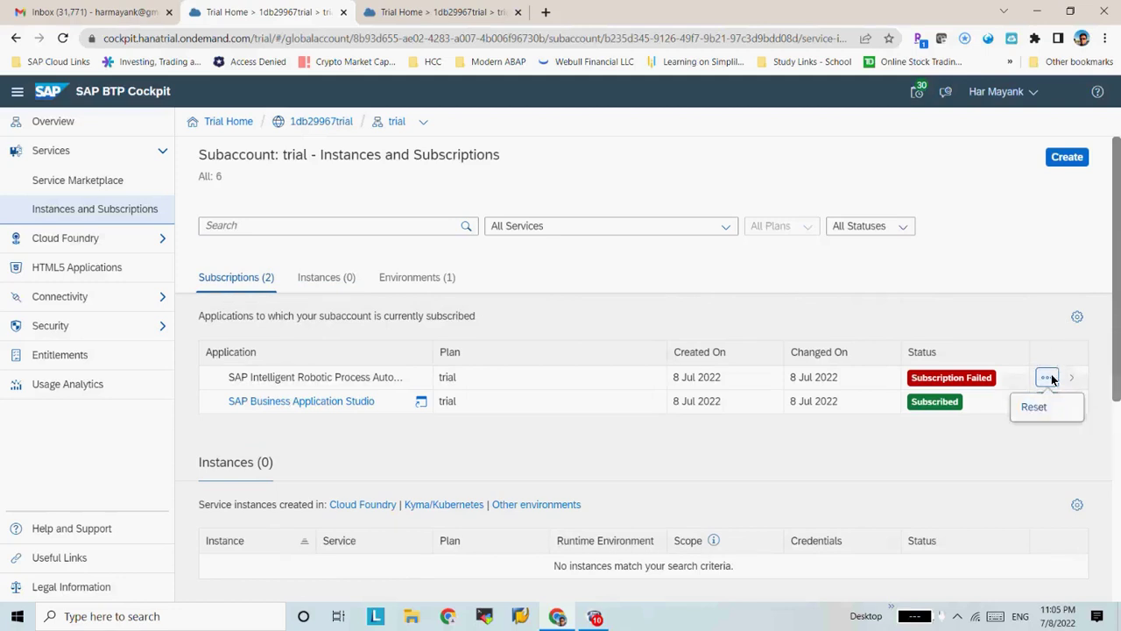
pyautogui.click(1038, 405)
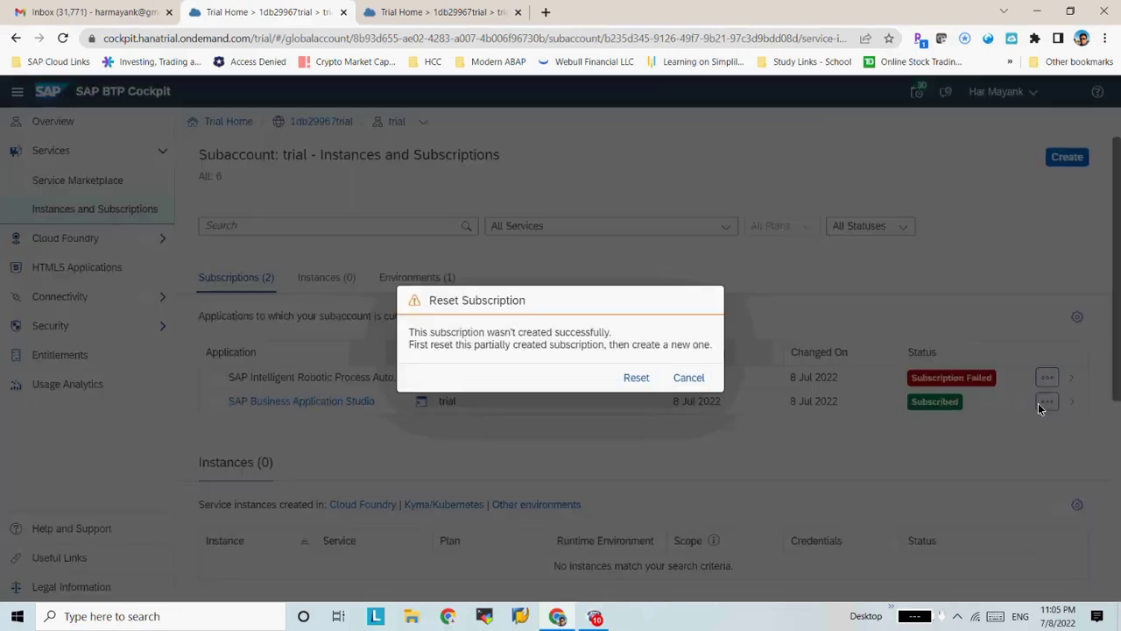
pyautogui.click(635, 377)
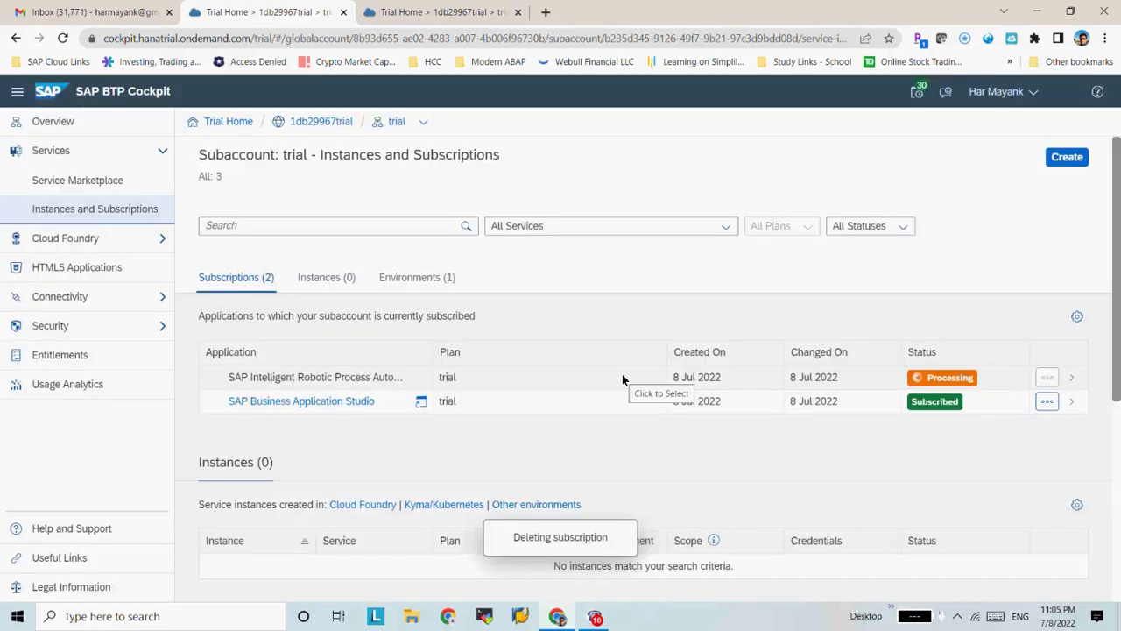
# Go to the trial subaccount's Overview page
pyautogui.click(1118, 433)
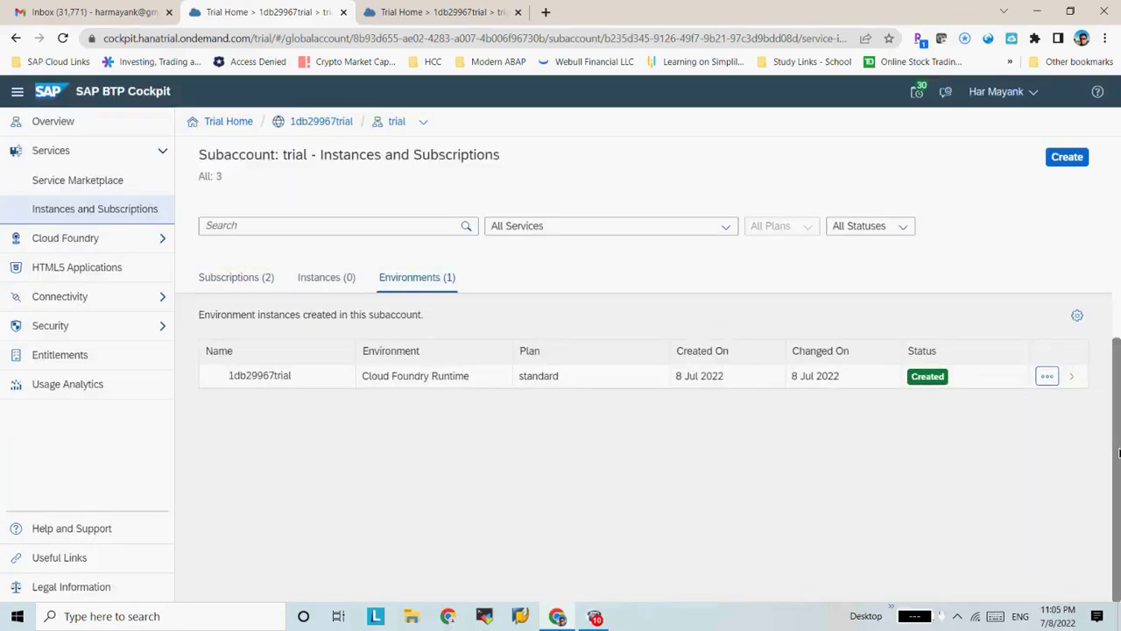
pyautogui.moveTo(1119, 428); pyautogui.dragTo(1116, 234)
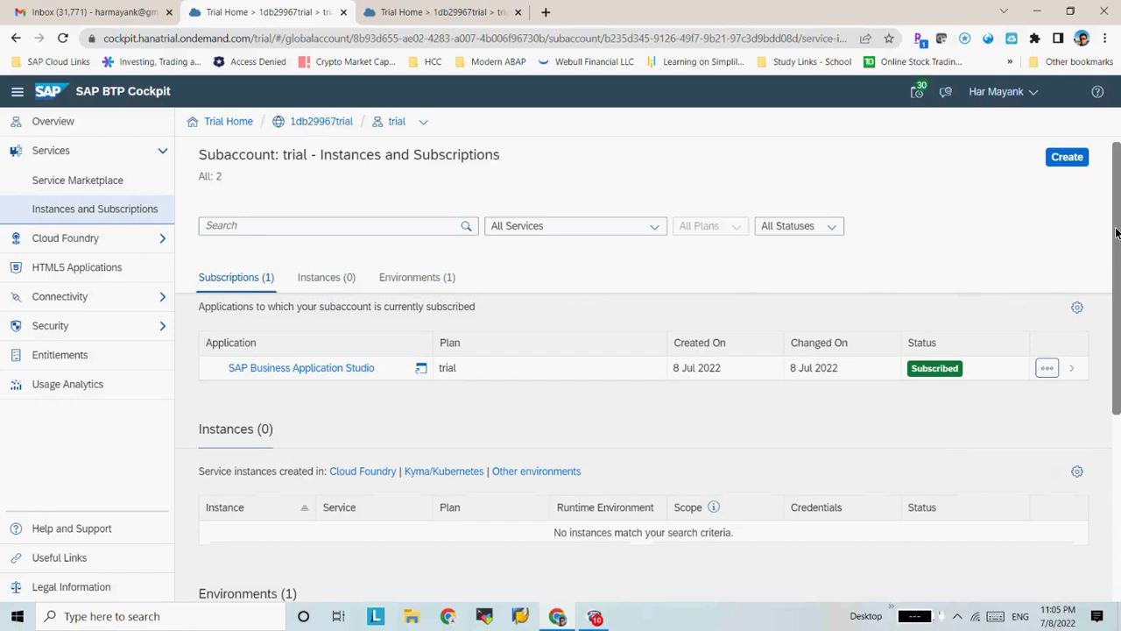
pyautogui.moveTo(1117, 232); pyautogui.dragTo(1116, 225)
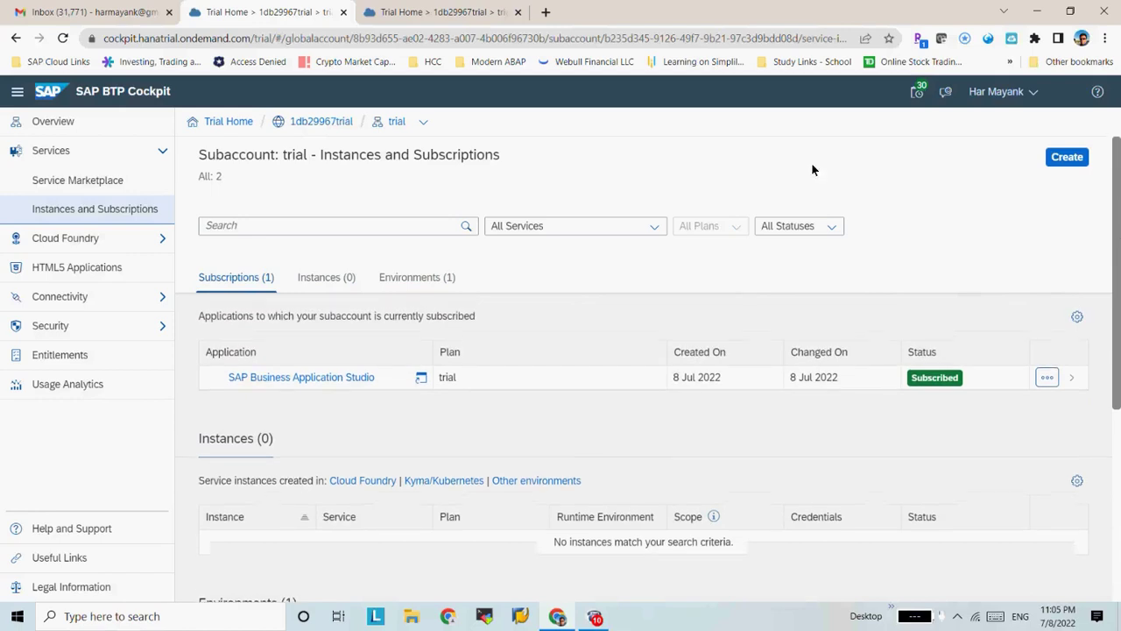
pyautogui.click(15, 154)
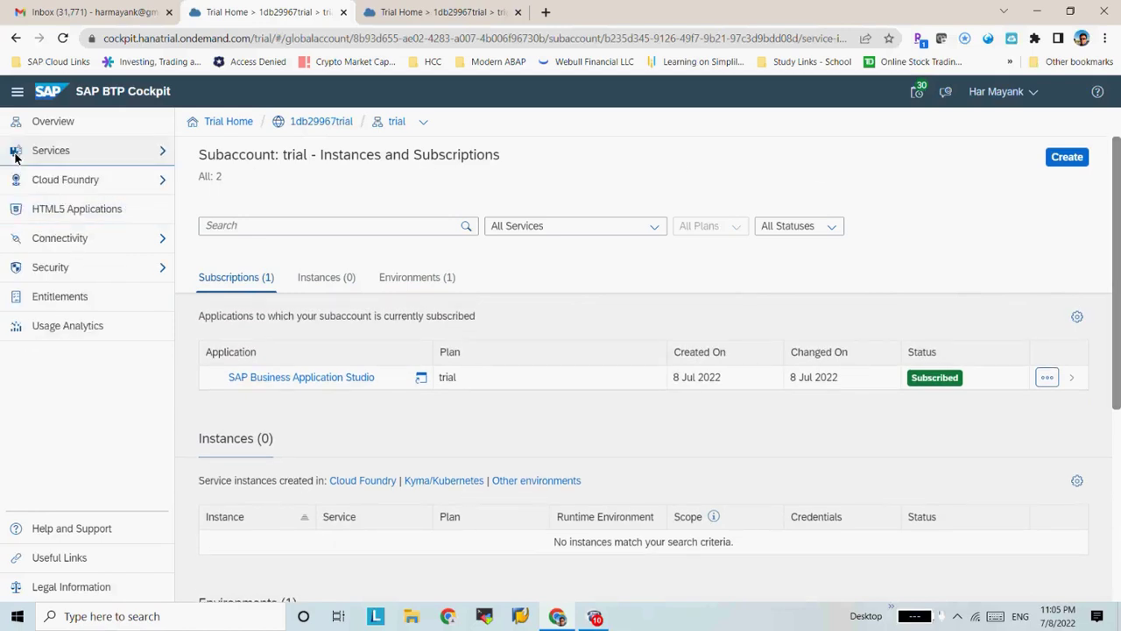
pyautogui.click(52, 121)
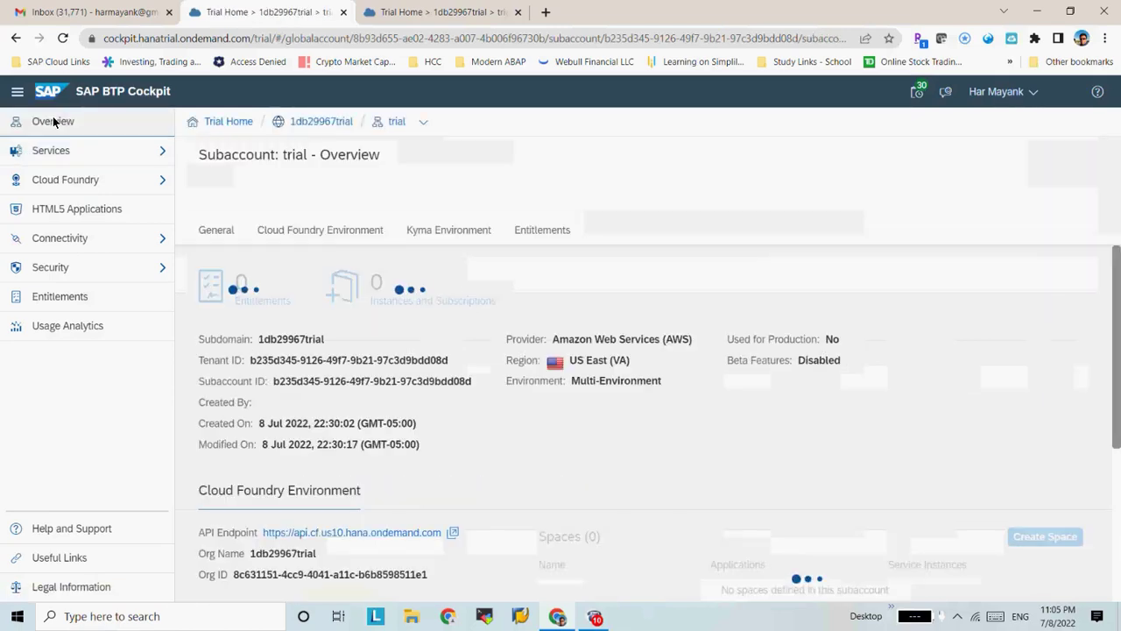
# From Trial Home, go to the global account's Boosters, filter by 'rp' and open the Intelligent RPA booster
pyautogui.click(230, 121)
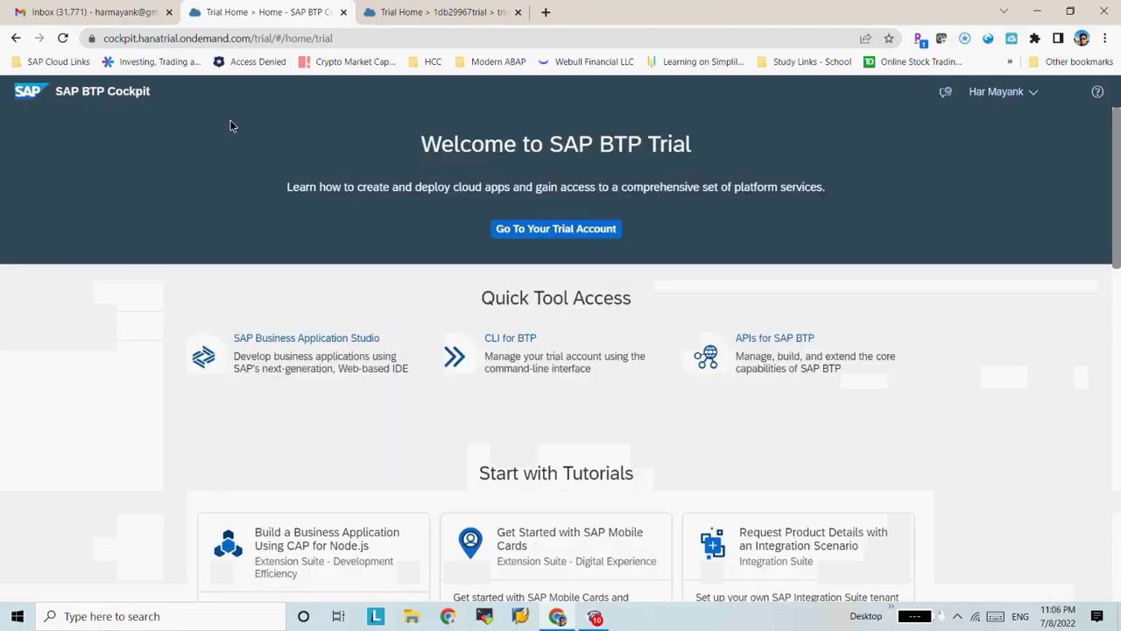
pyautogui.click(543, 229)
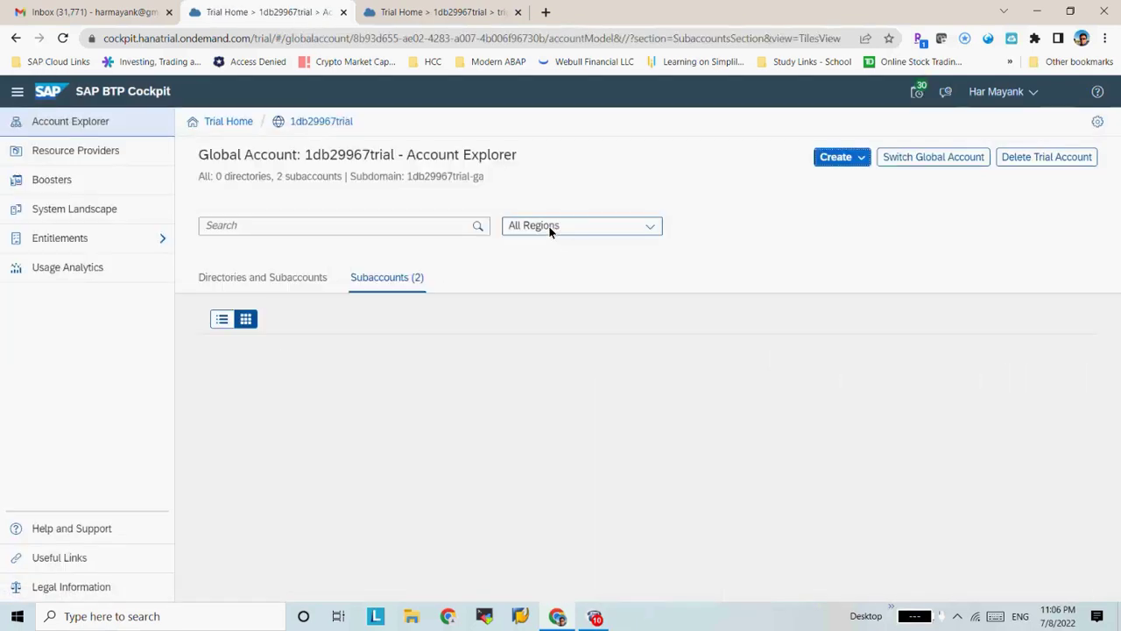
pyautogui.doubleClick(66, 185)
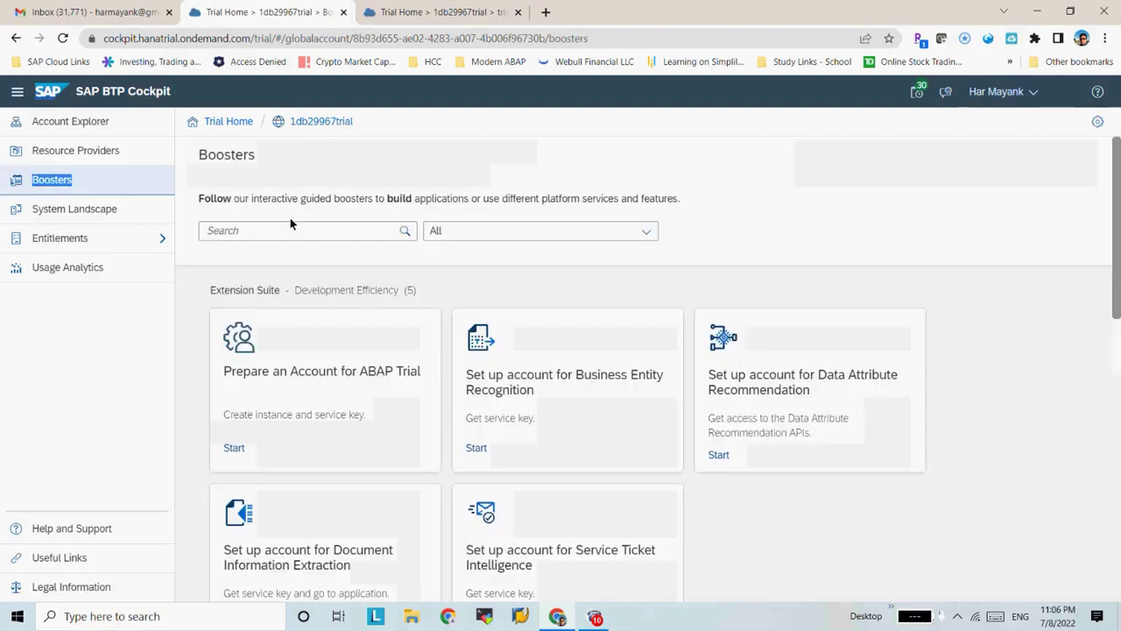
pyautogui.click(271, 237)
pyautogui.write('t')
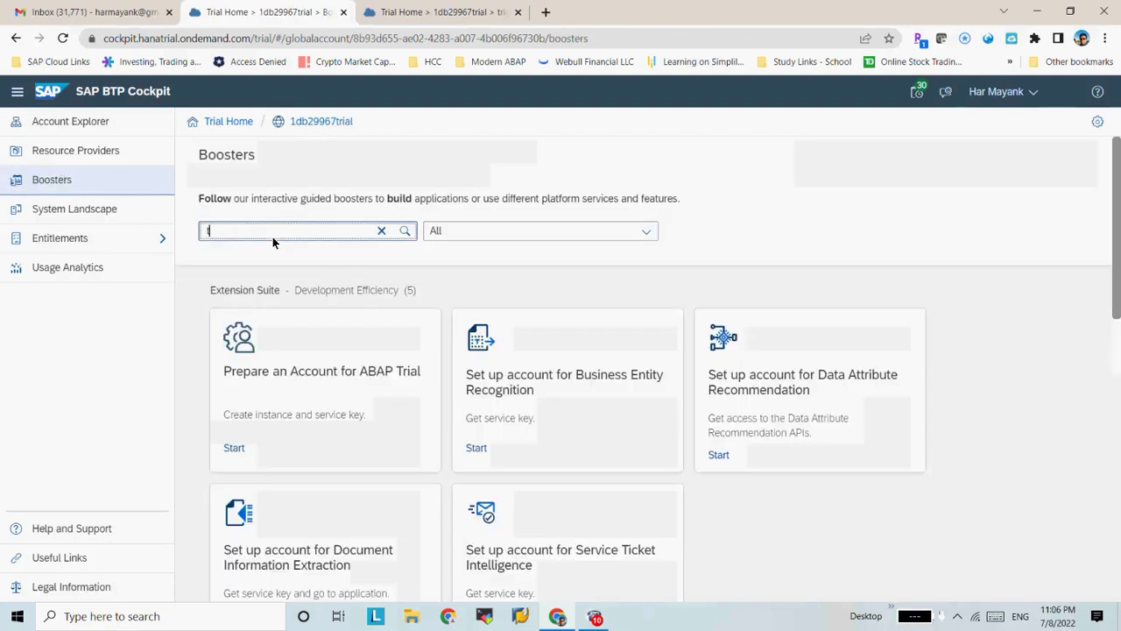
pyautogui.press('BackSpace')
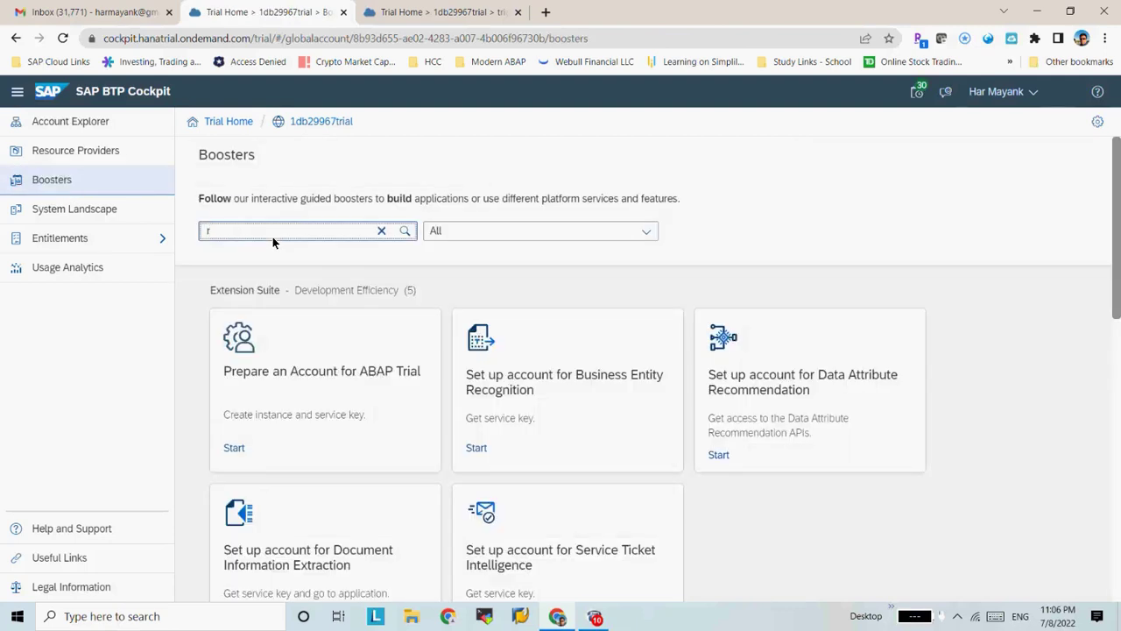
pyautogui.write('rp')
pyautogui.click(327, 380)
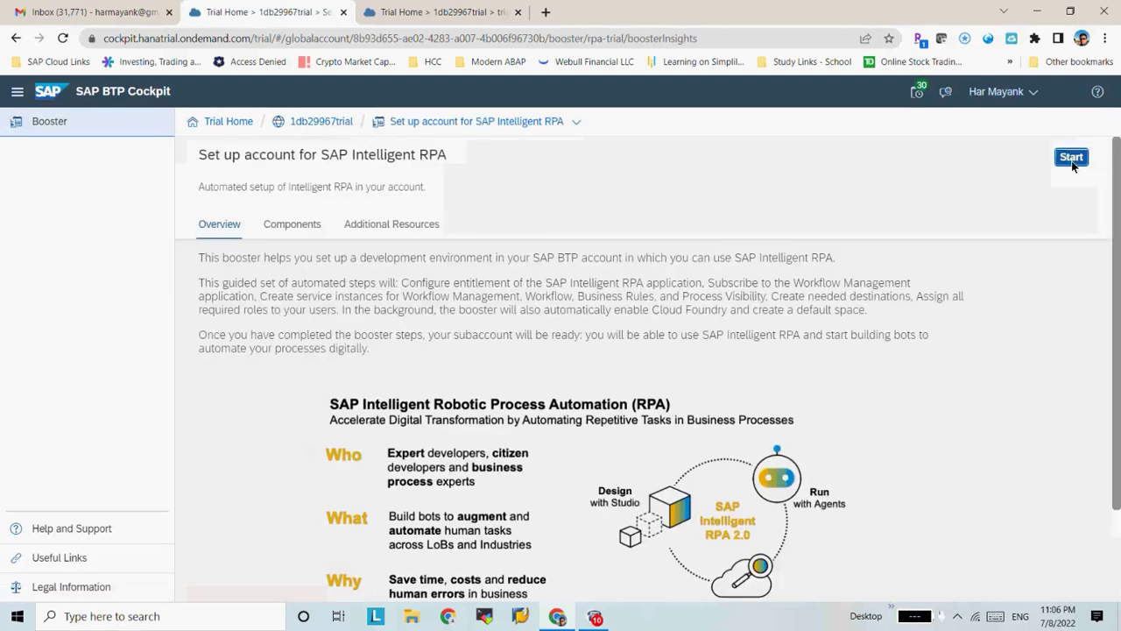
# Run the Intelligent RPA booster setup with the trial subaccount and its dev space selected
pyautogui.click(1071, 161)
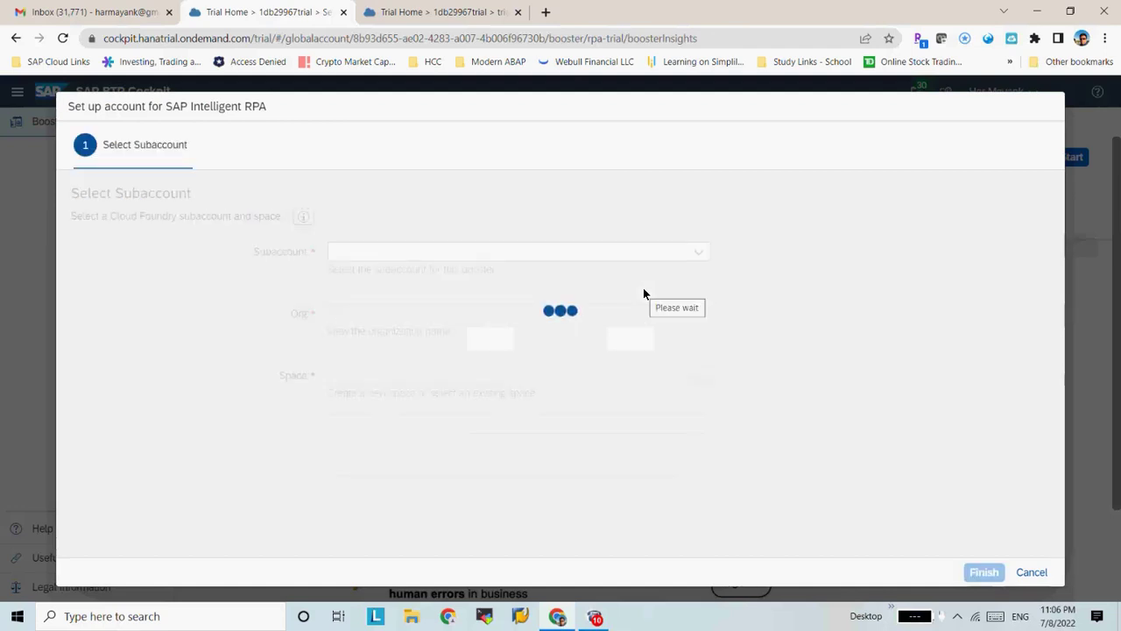
pyautogui.click(696, 254)
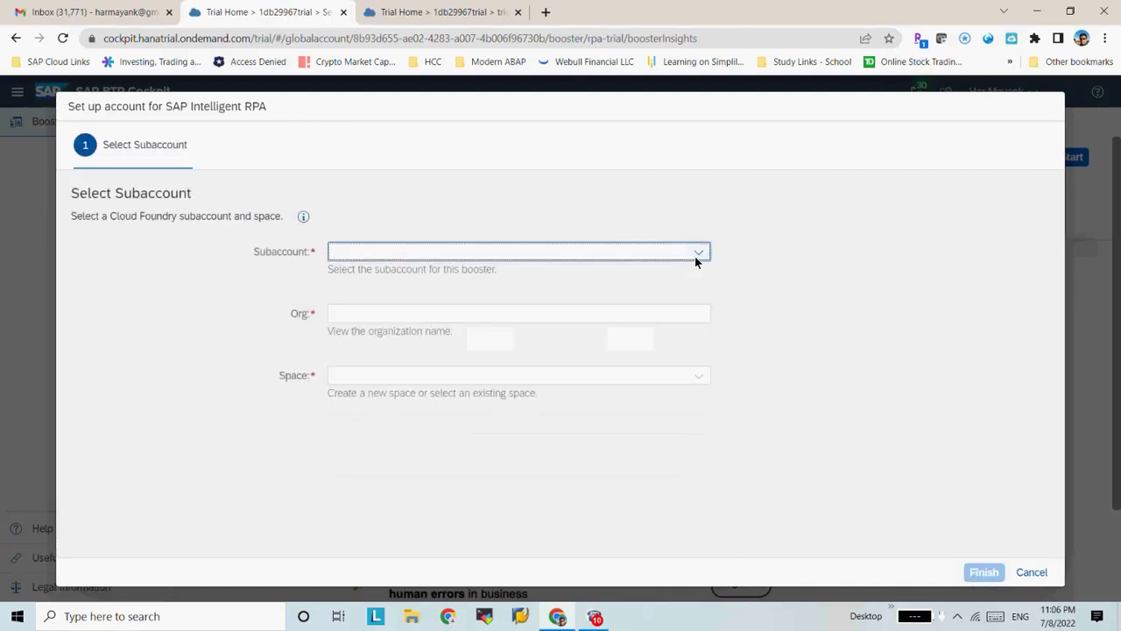
pyautogui.click(697, 256)
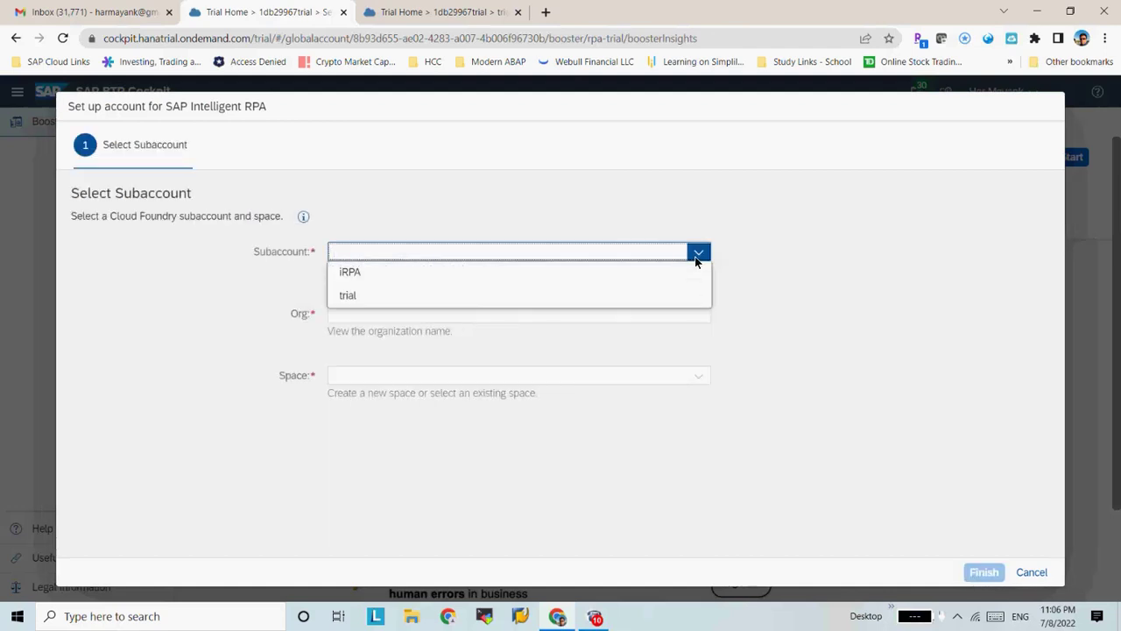
pyautogui.click(476, 292)
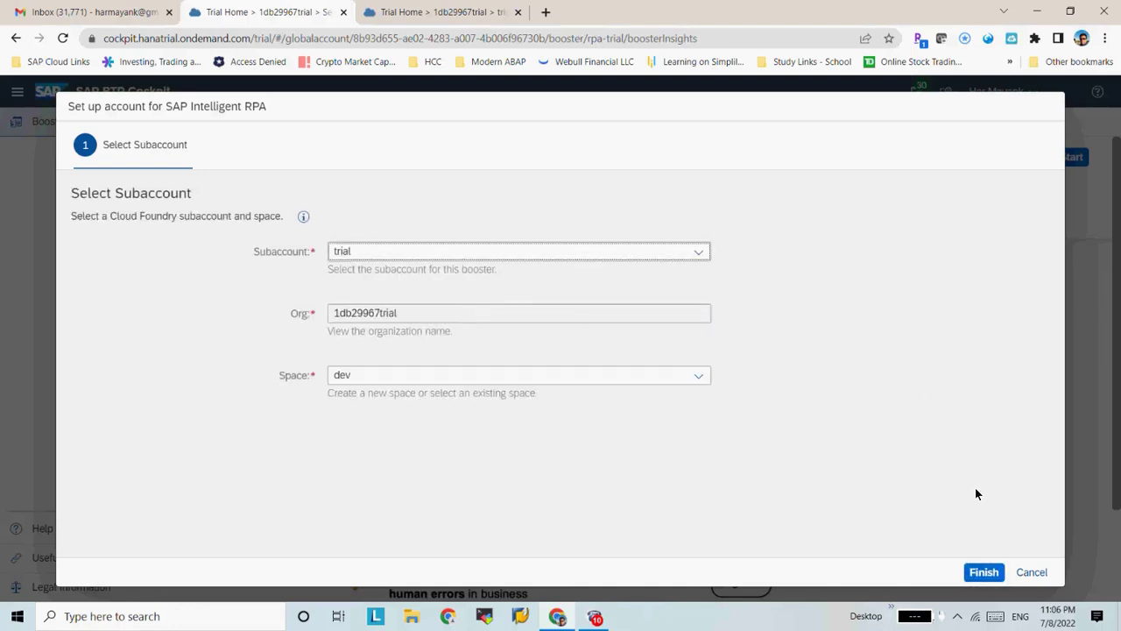
pyautogui.click(989, 573)
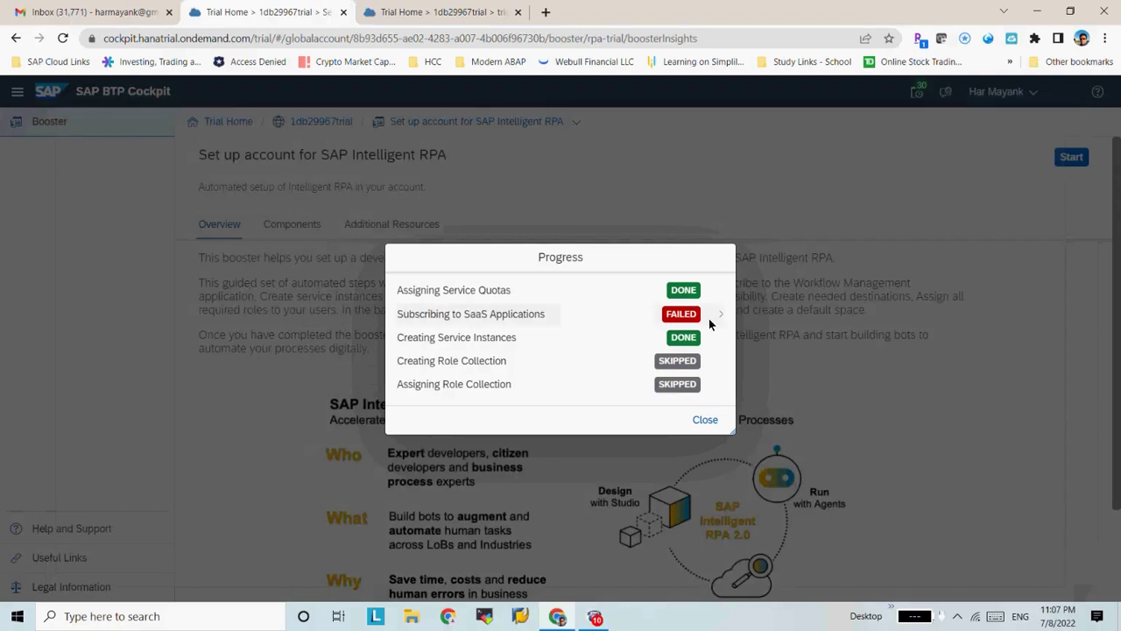
pyautogui.click(708, 424)
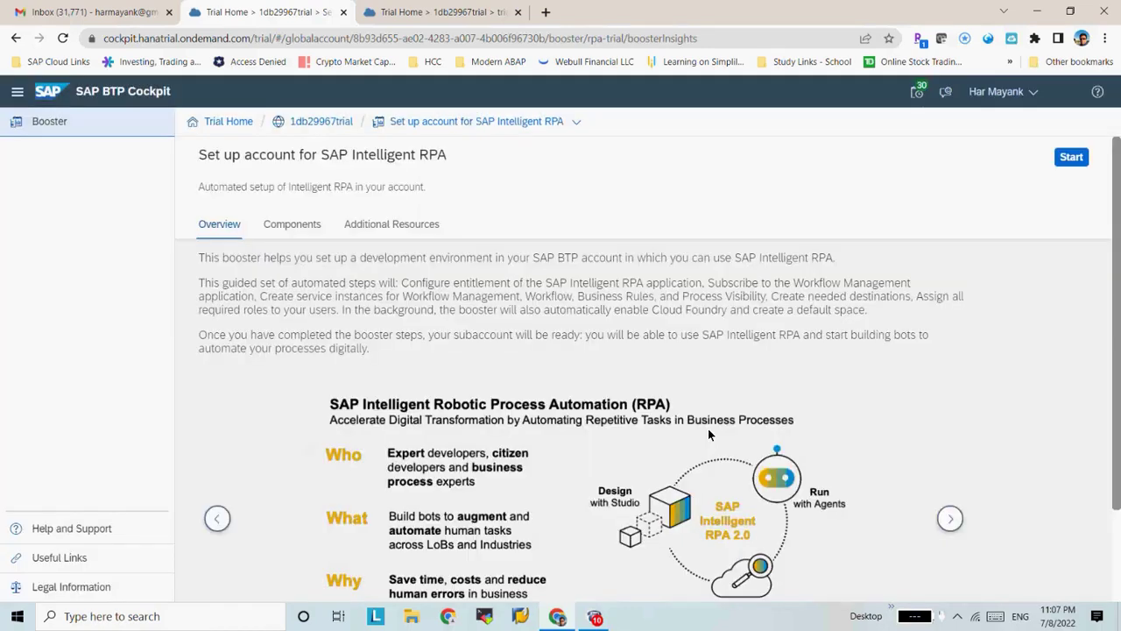
pyautogui.click(264, 40)
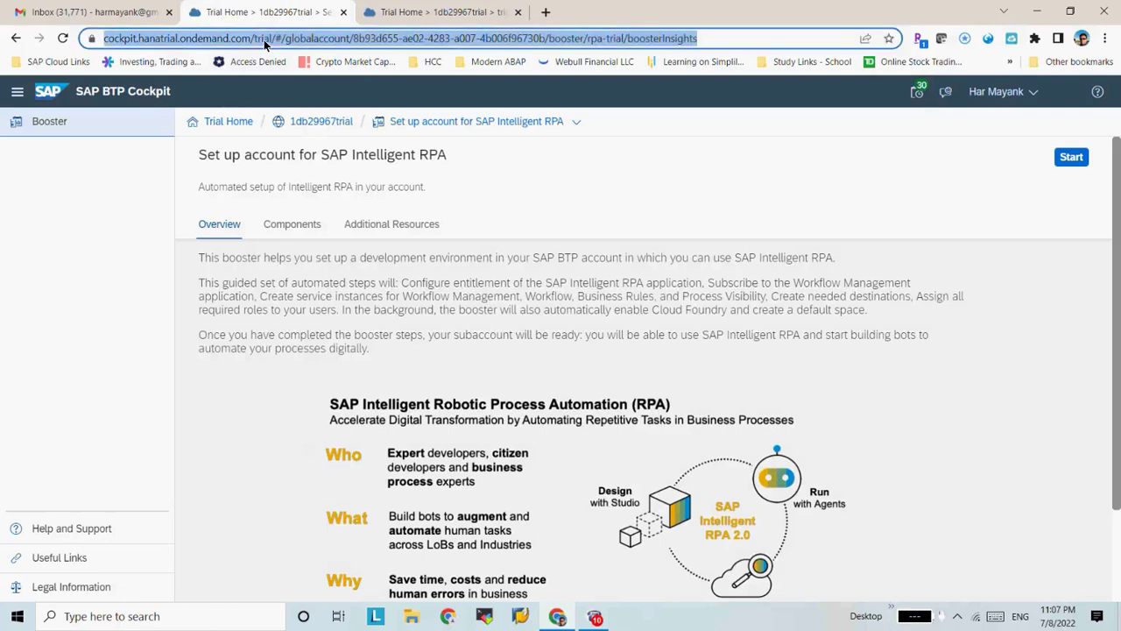
pyautogui.press('F6')
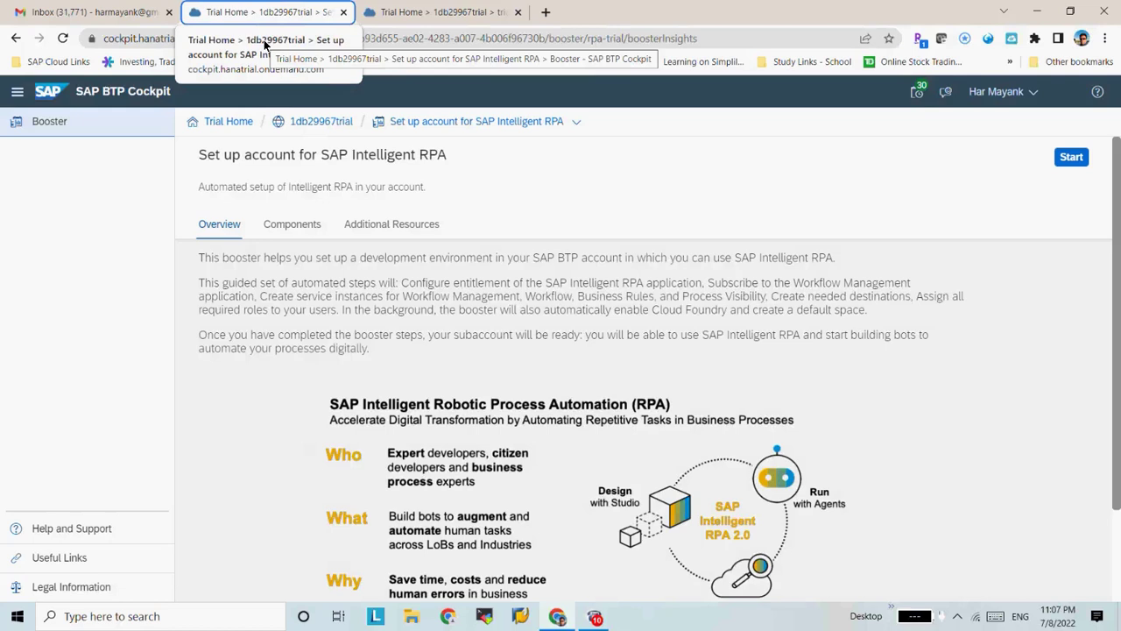
pyautogui.click(59, 44)
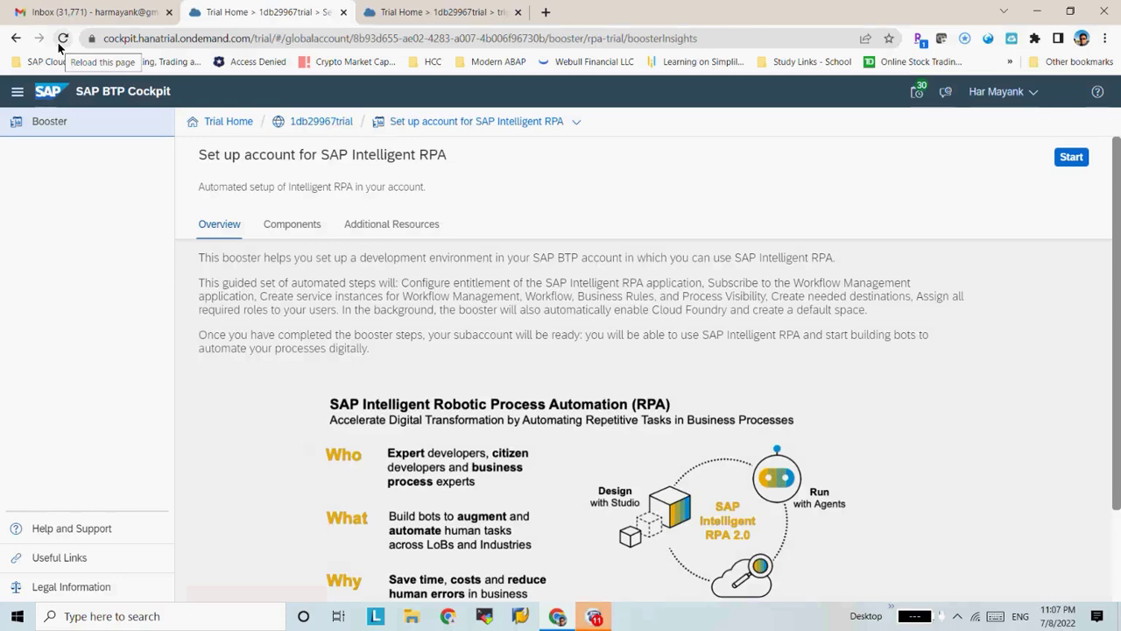
pyautogui.click(299, 127)
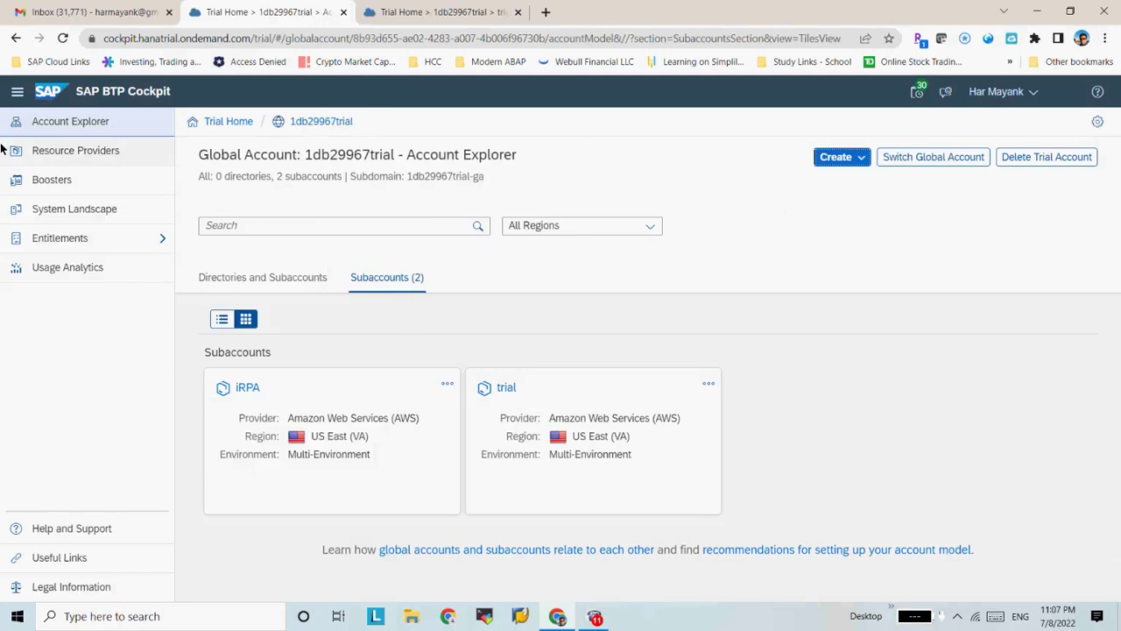
# Open Boosters and search for 'rp'
pyautogui.click(46, 182)
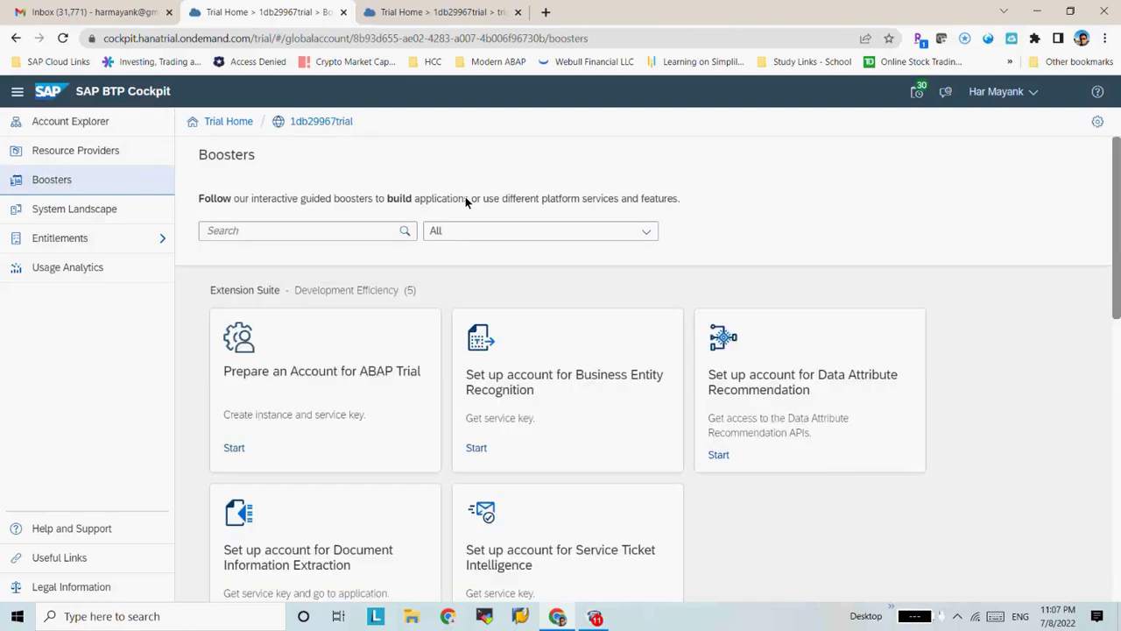
pyautogui.click(349, 234)
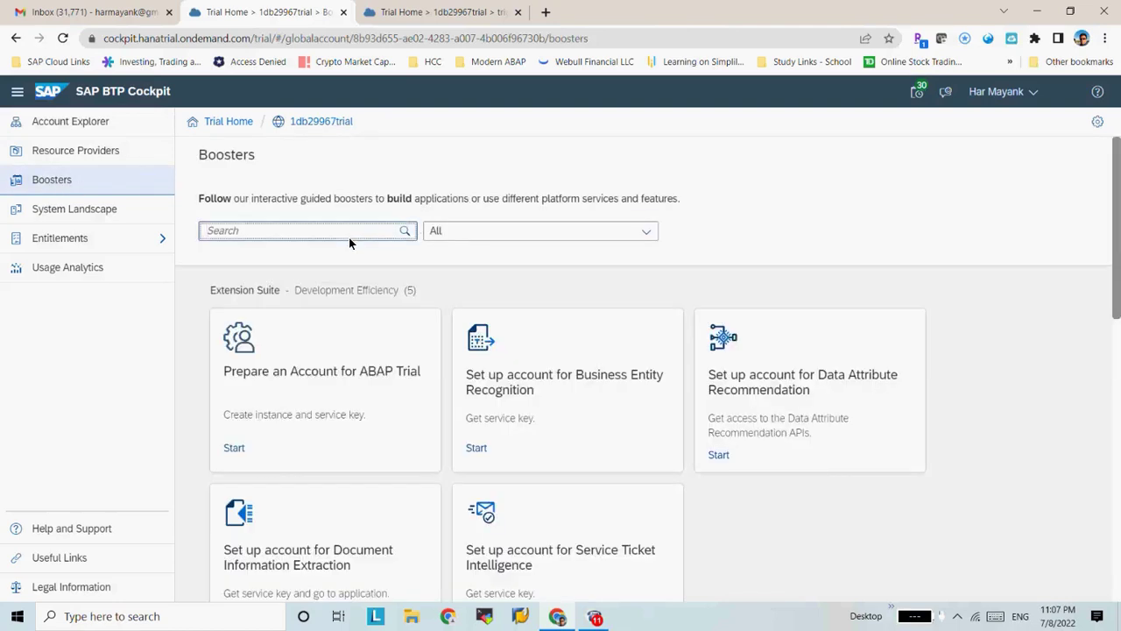
pyautogui.write('rp')
# Start the Intelligent RPA booster setup and choose the iRPA subaccount
pyautogui.click(371, 374)
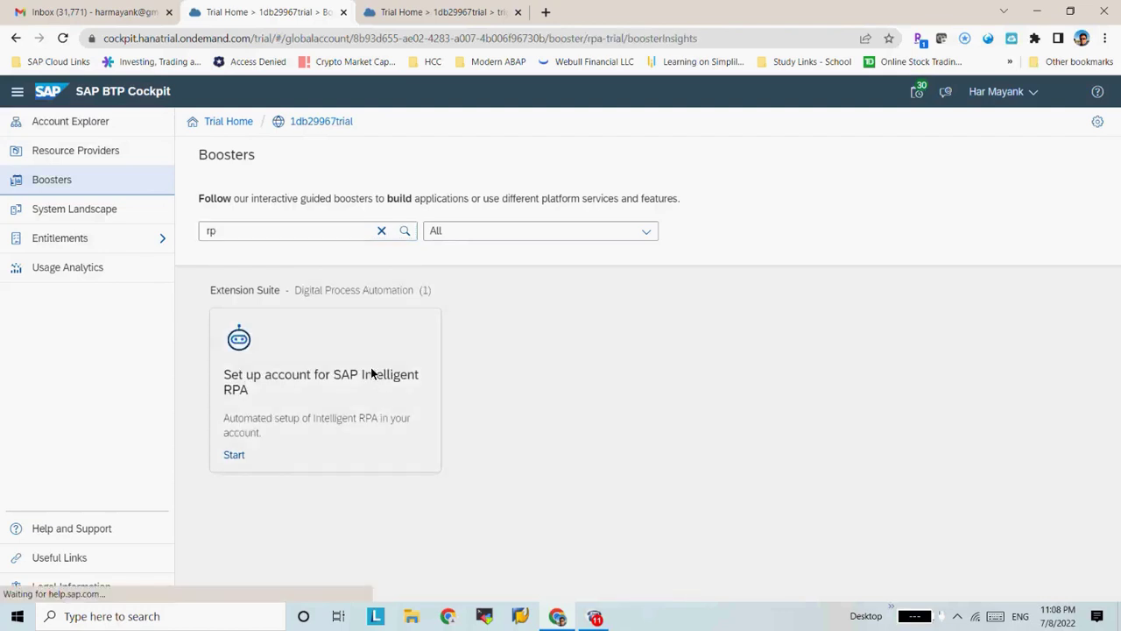
pyautogui.click(1070, 155)
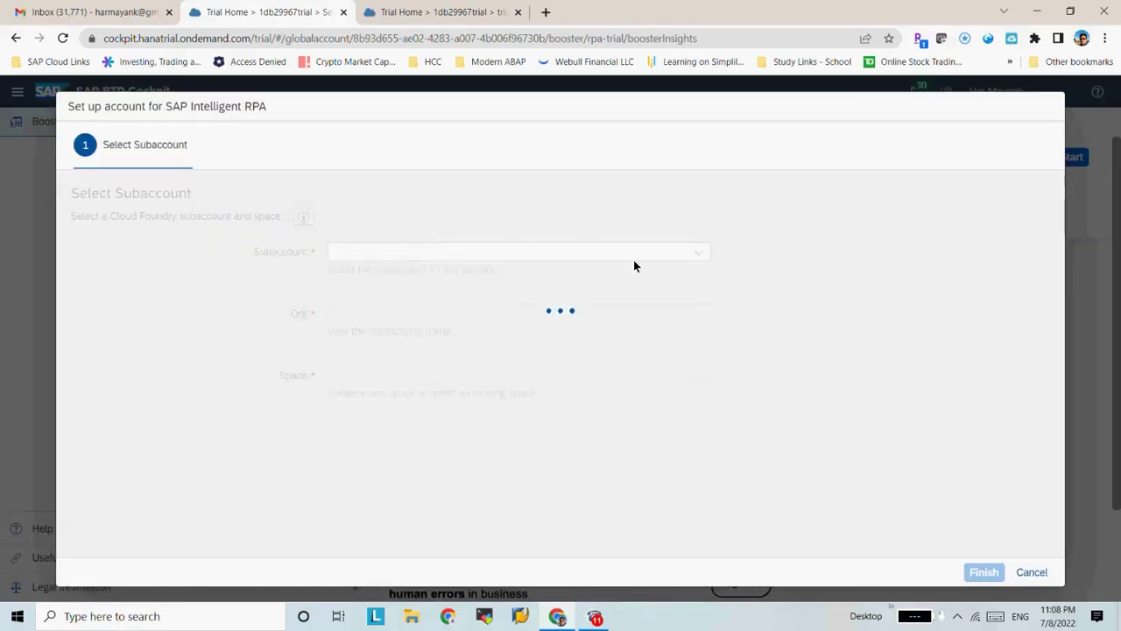
pyautogui.click(697, 252)
pyautogui.click(469, 278)
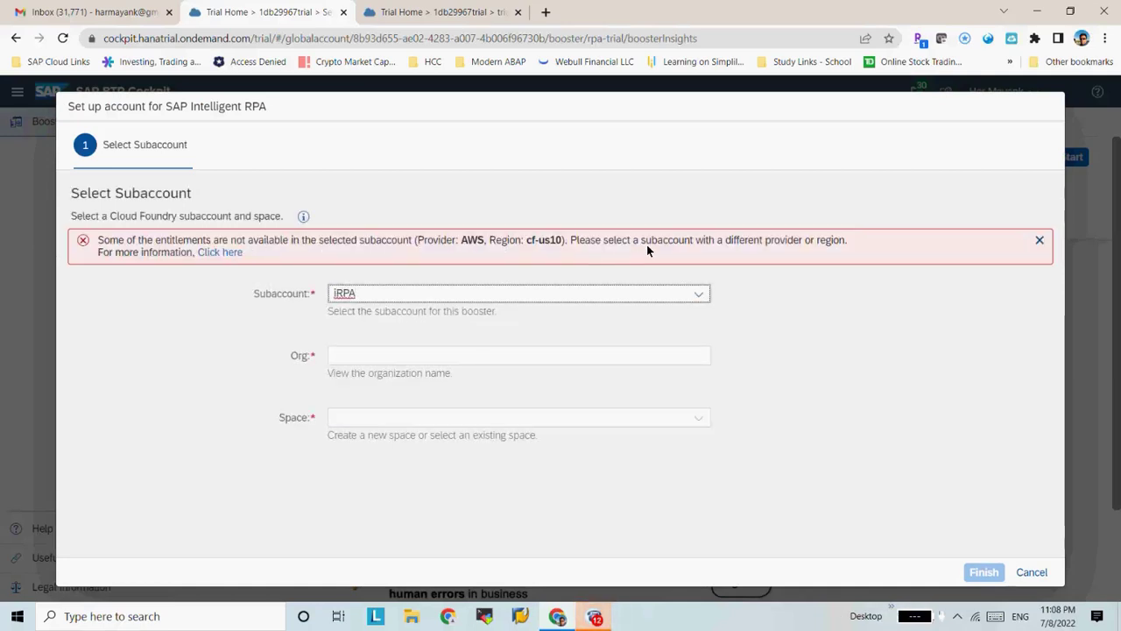
# Review the missing SAP Intelligent RPA entitlement (quota 1 required, Not Available) and dismiss the error
pyautogui.click(214, 253)
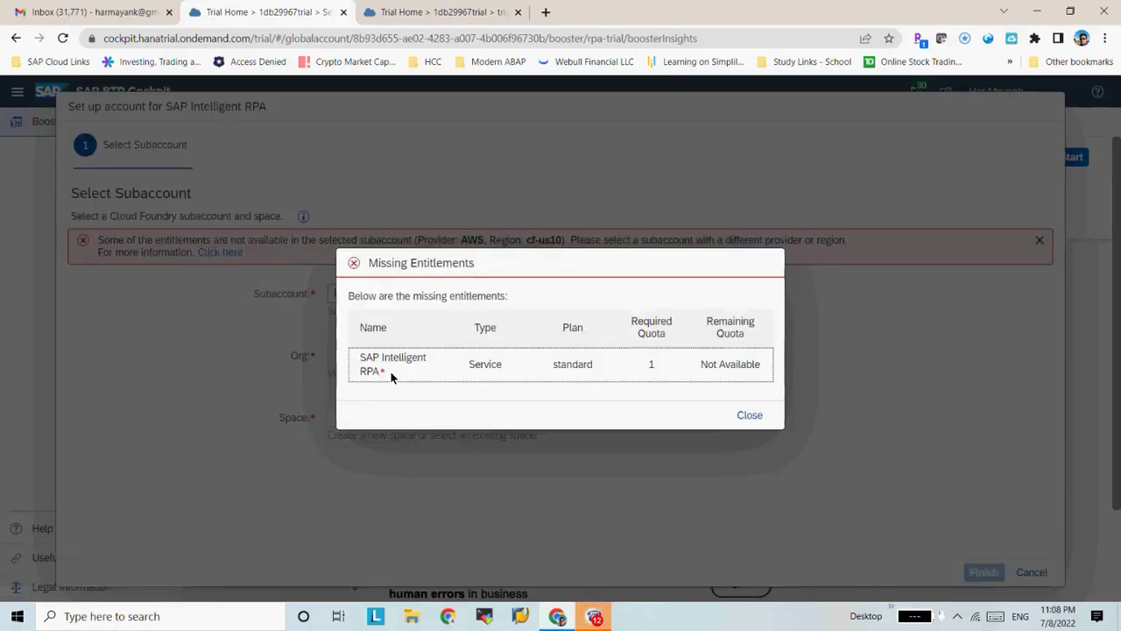
pyautogui.tripleClick(716, 366)
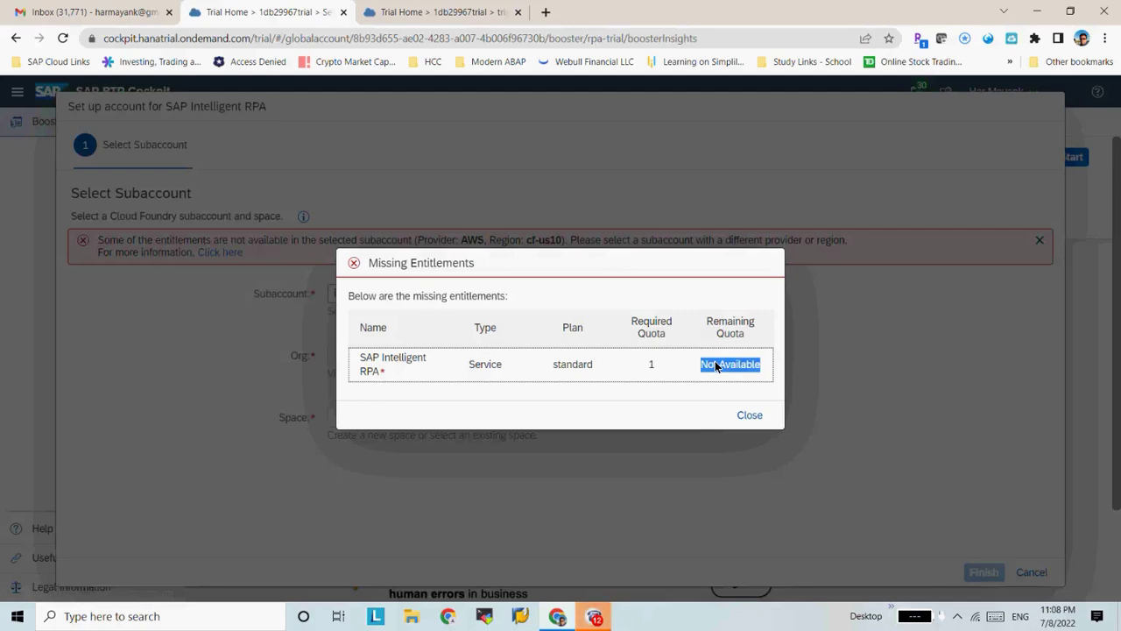
pyautogui.click(658, 370)
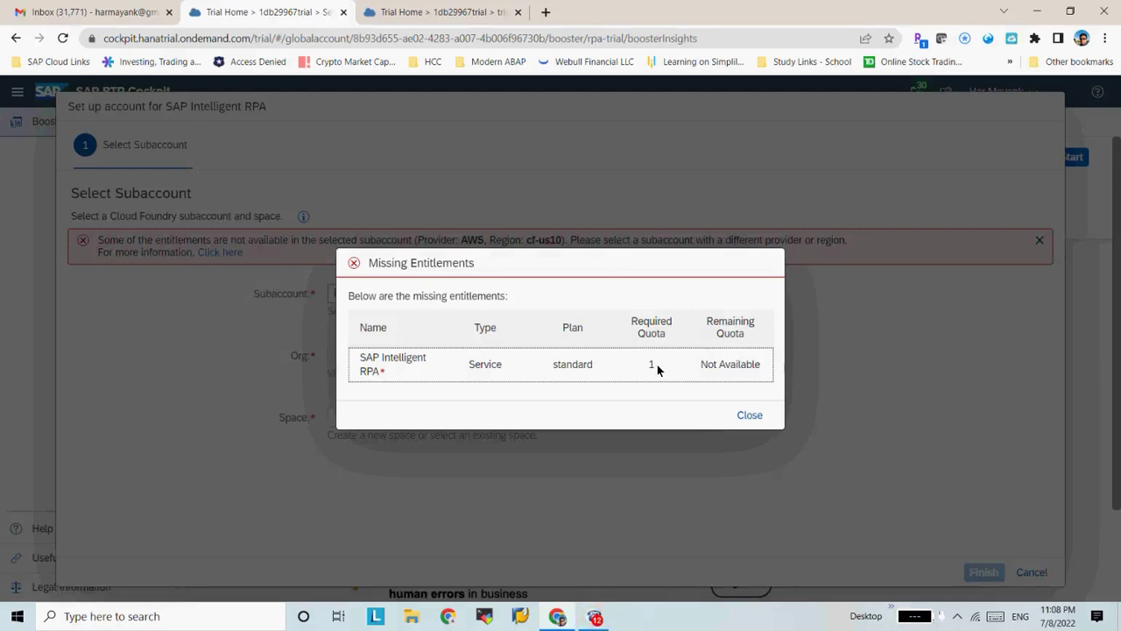
pyautogui.doubleClick(650, 366)
pyautogui.click(753, 412)
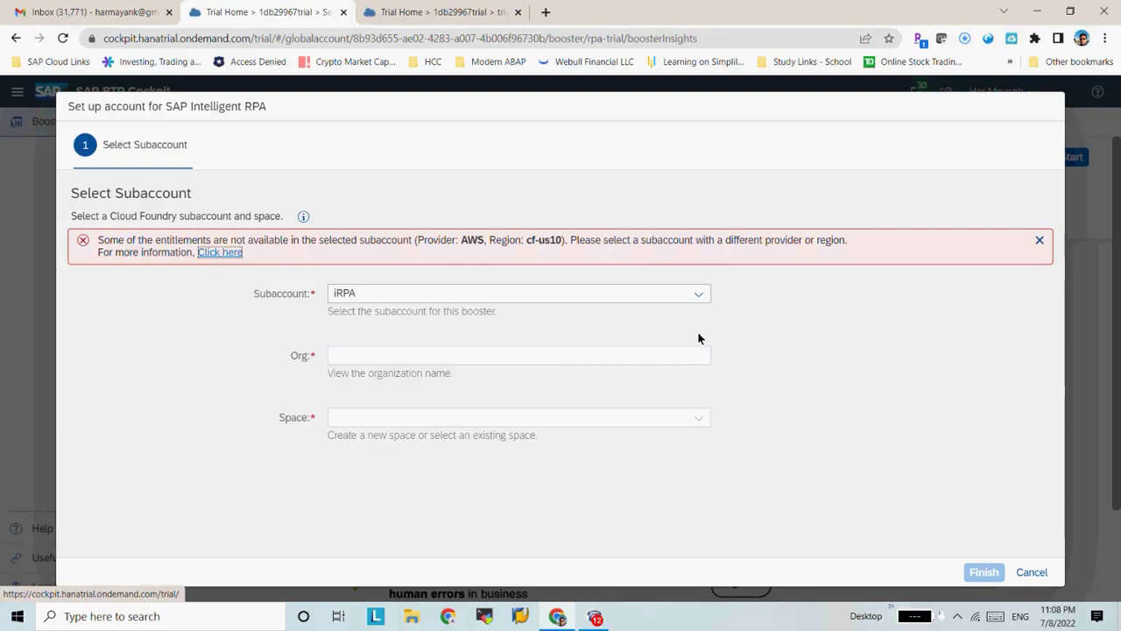
pyautogui.click(1041, 239)
# Cancel the booster setup and return to the trial global account
pyautogui.click(1030, 572)
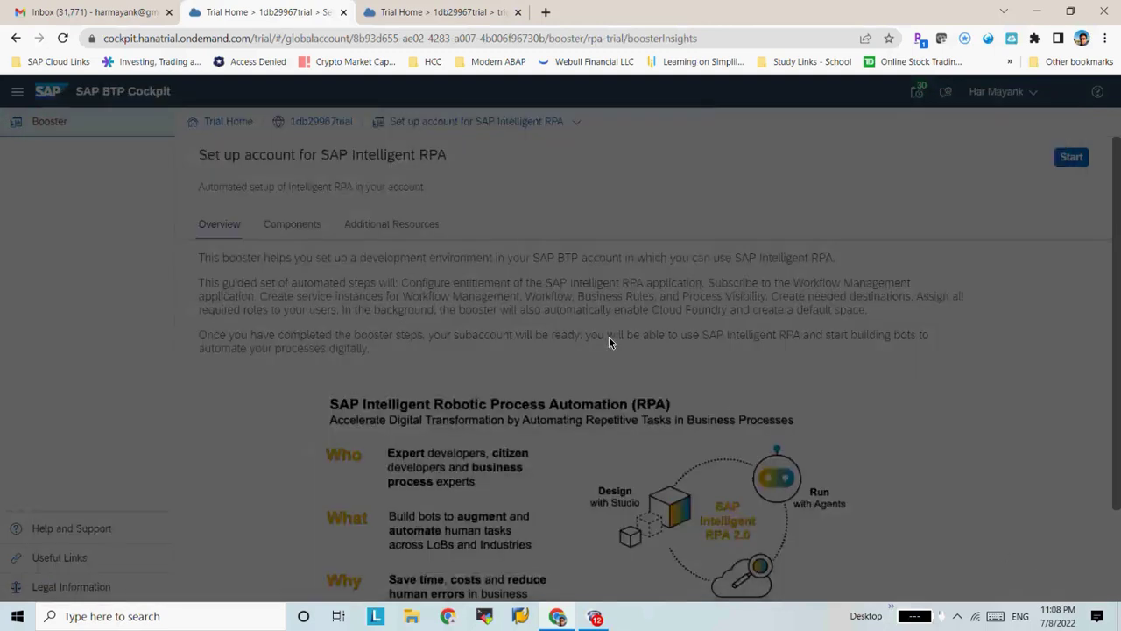
pyautogui.click(226, 125)
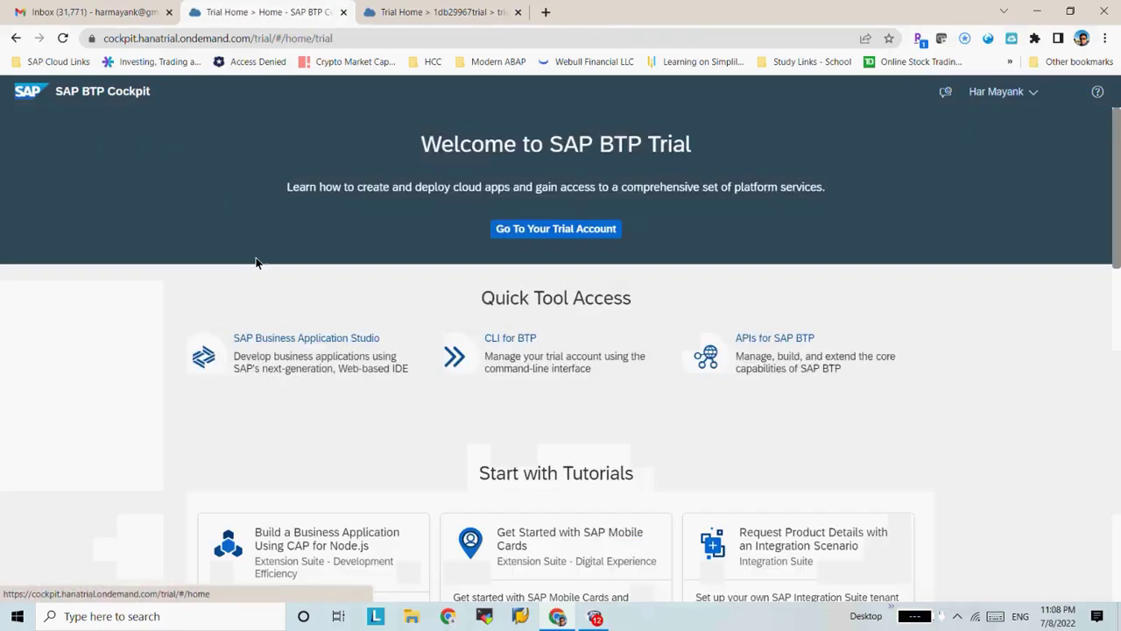
pyautogui.click(531, 227)
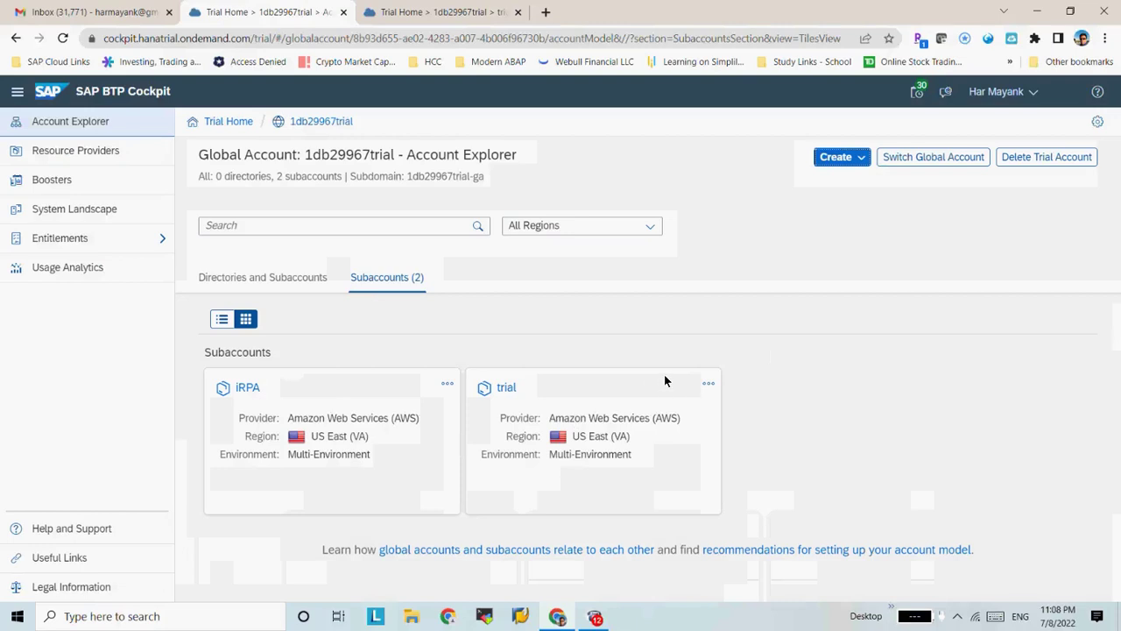
# Try deleting the trial subaccount, then open its service instances from the warning
pyautogui.click(708, 382)
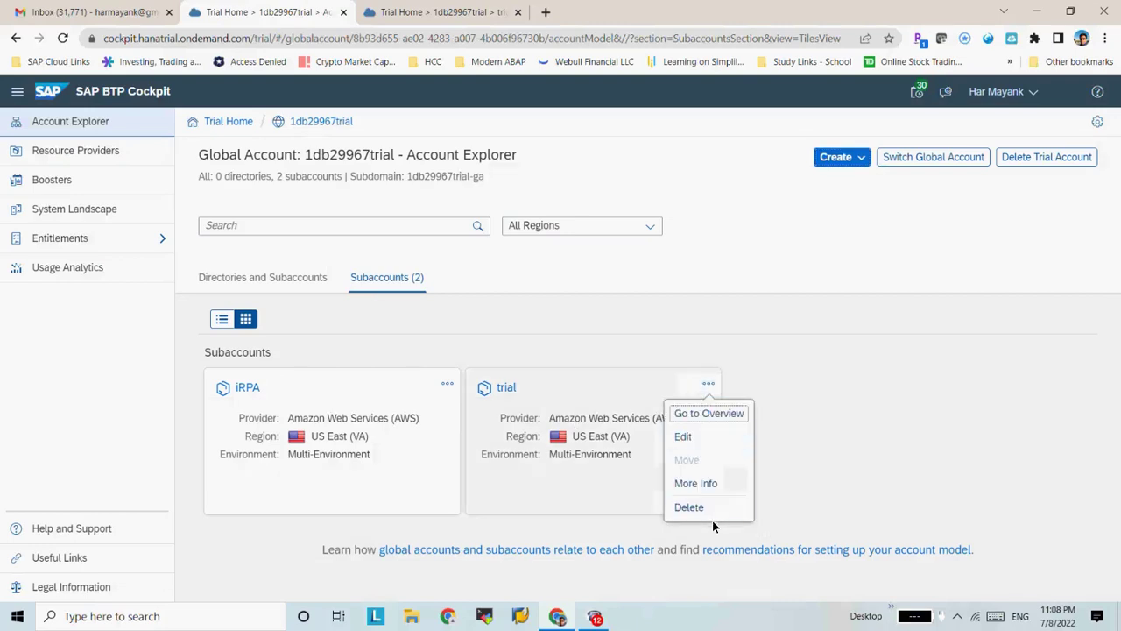
pyautogui.click(712, 516)
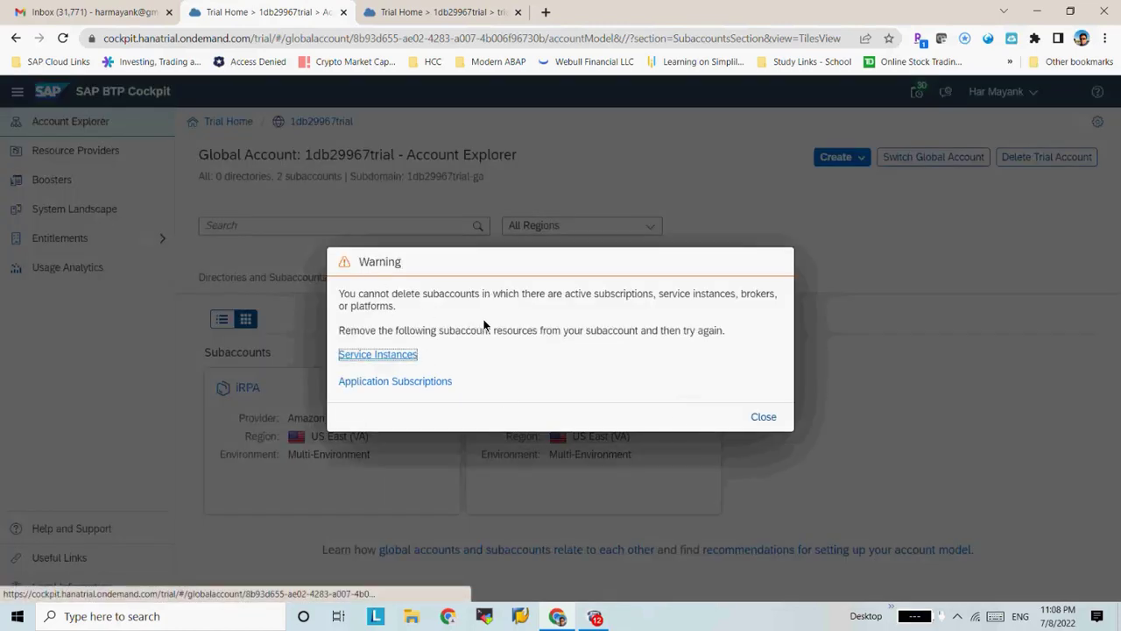
pyautogui.click(767, 417)
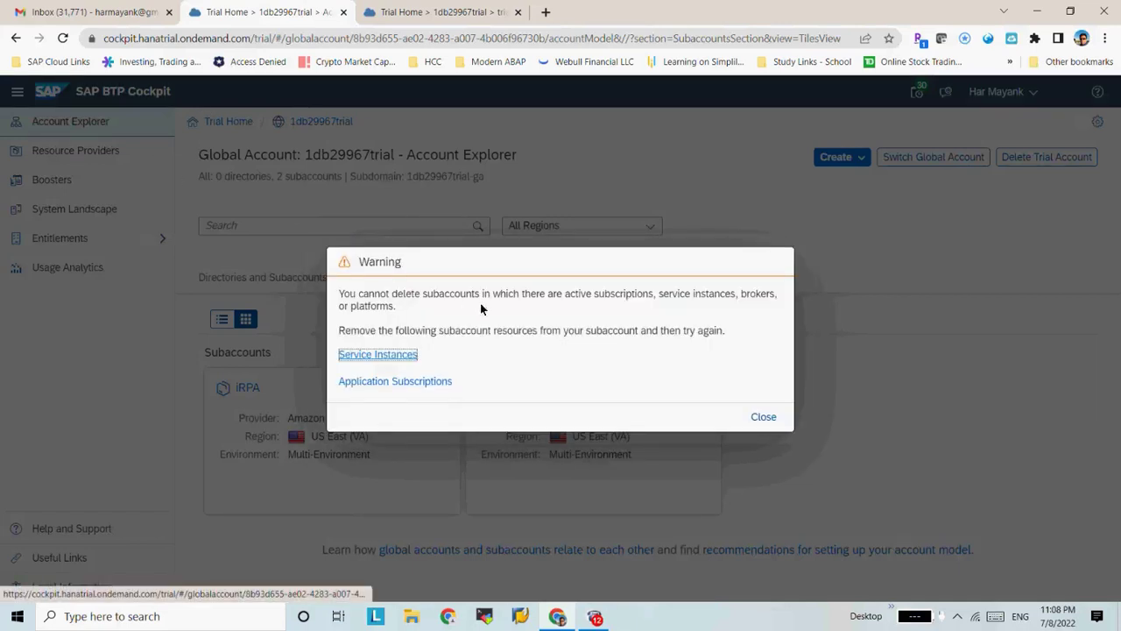
pyautogui.click(383, 355)
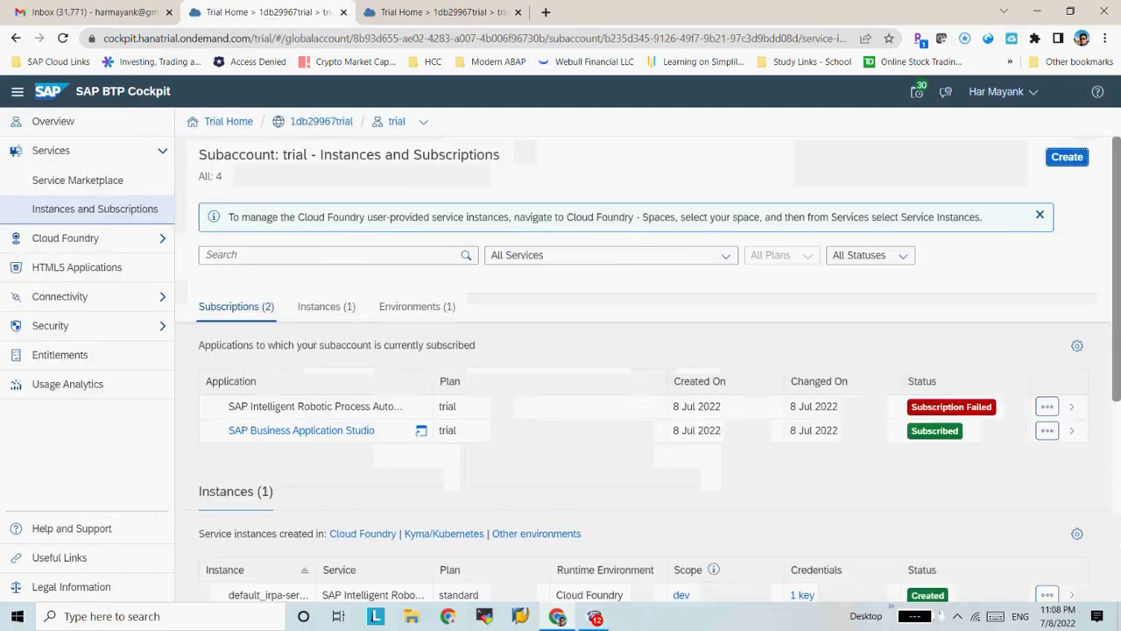
# Reset the failed RPA subscription and delete the Business Application Studio subscription
pyautogui.click(1058, 407)
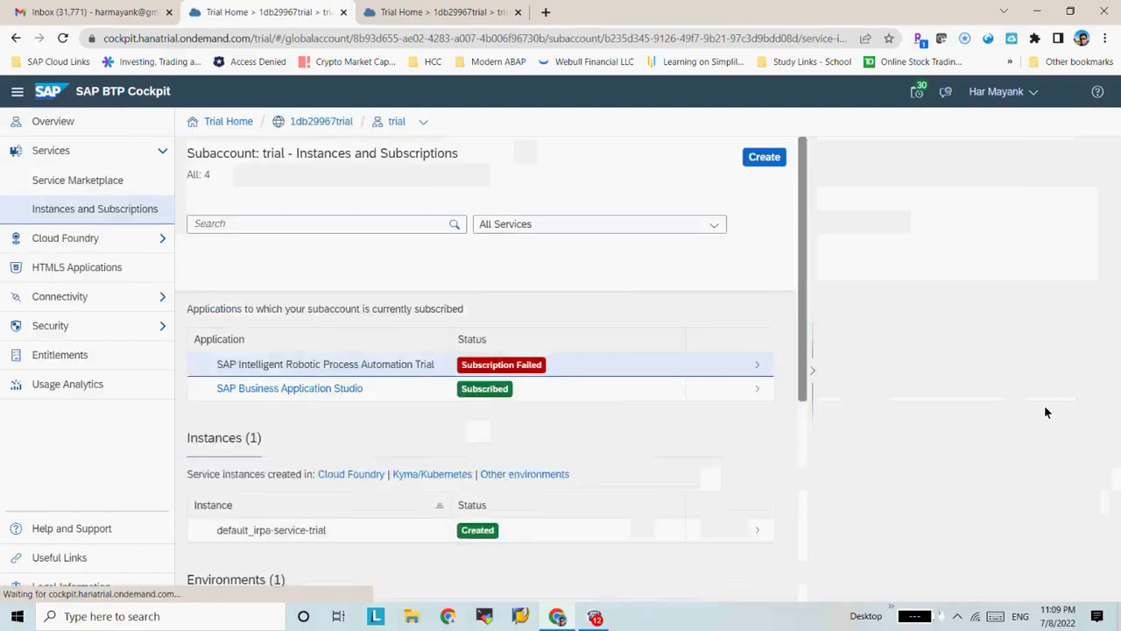
pyautogui.click(435, 394)
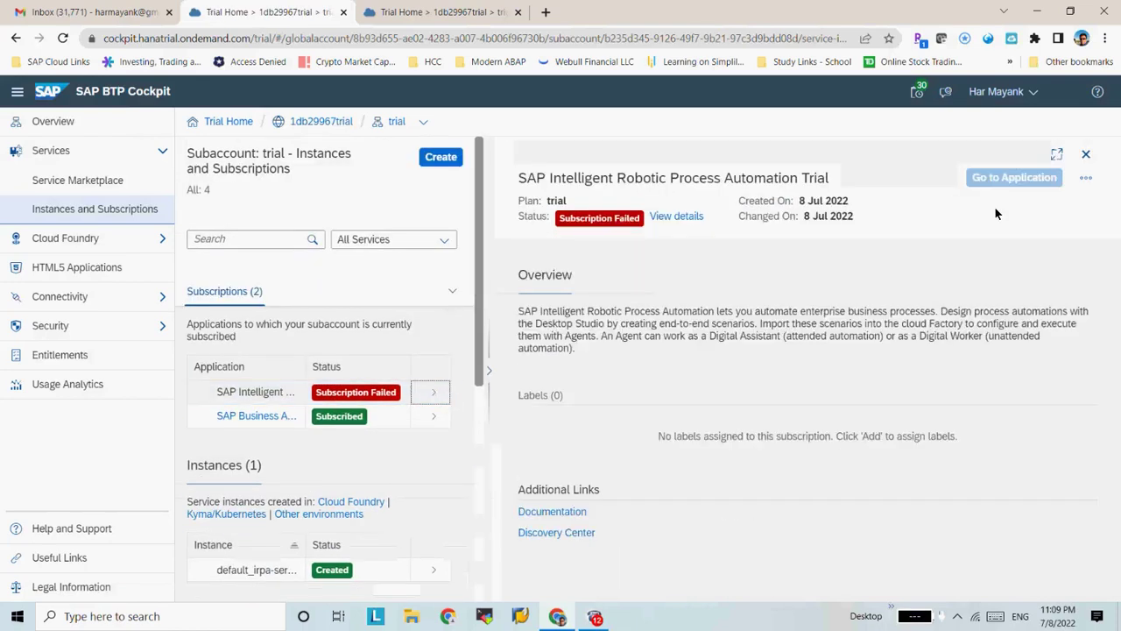
pyautogui.click(1086, 177)
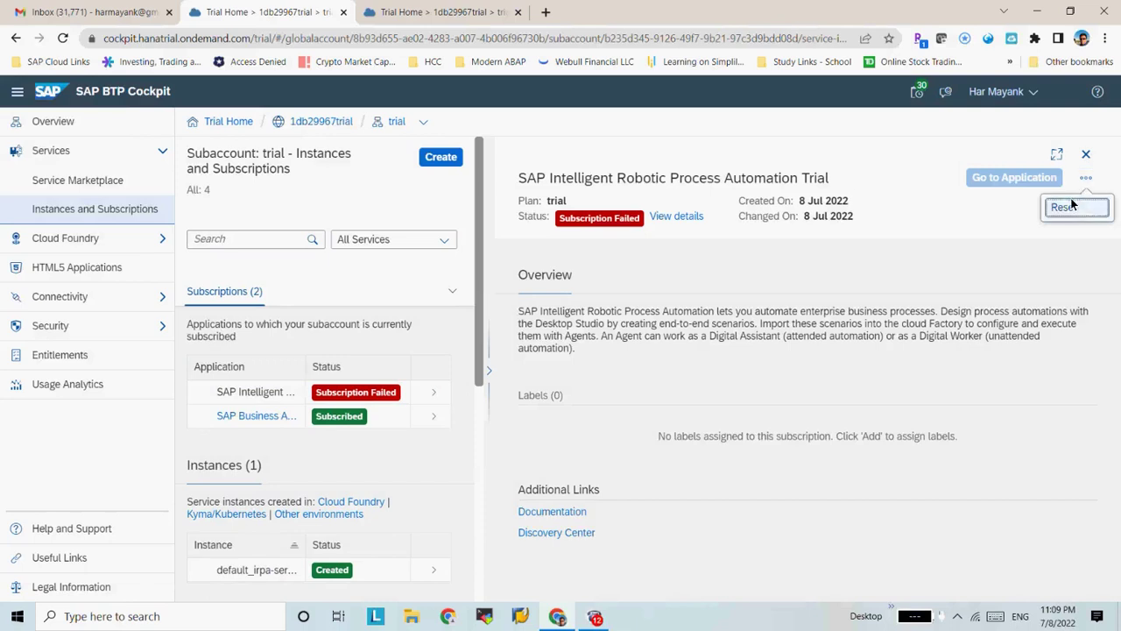
pyautogui.click(1064, 207)
pyautogui.click(637, 377)
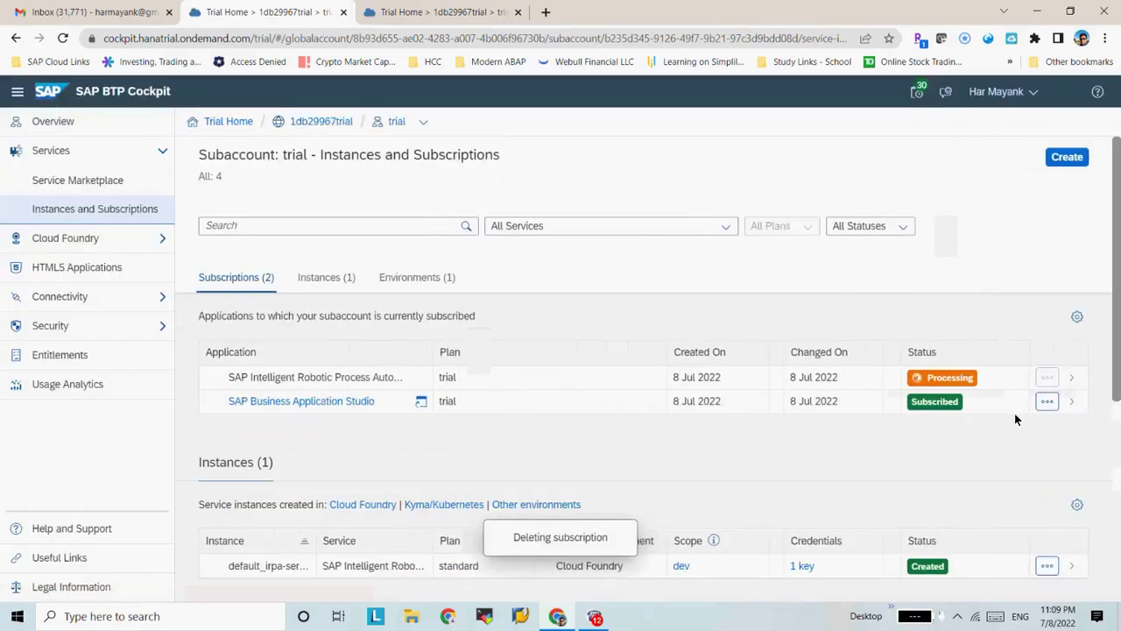
pyautogui.click(1044, 405)
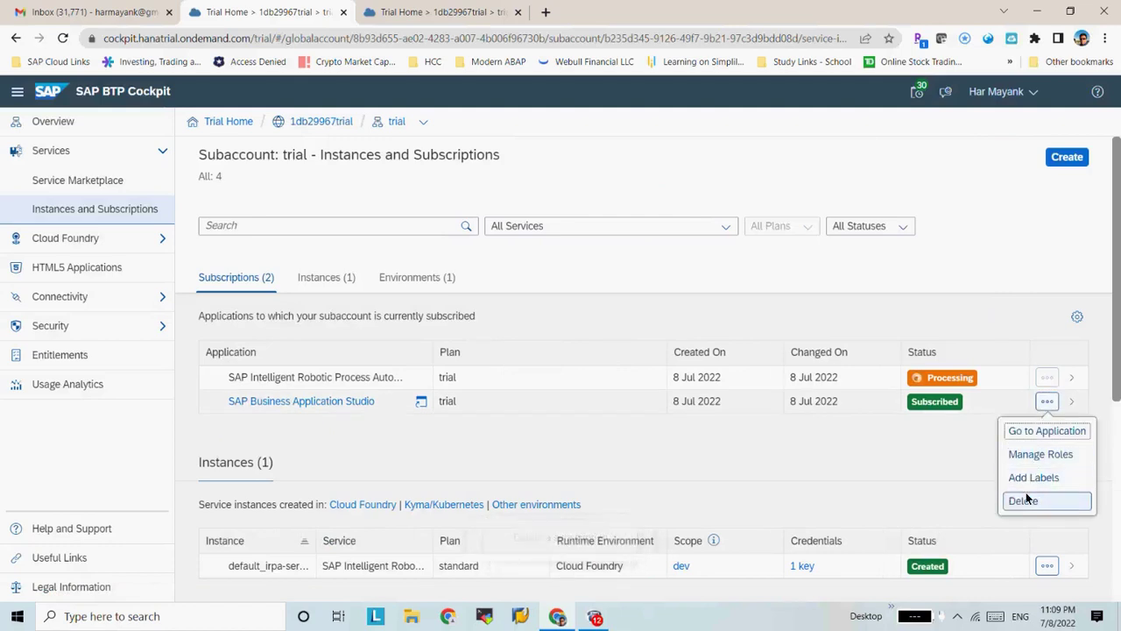
pyautogui.click(1023, 500)
pyautogui.click(712, 396)
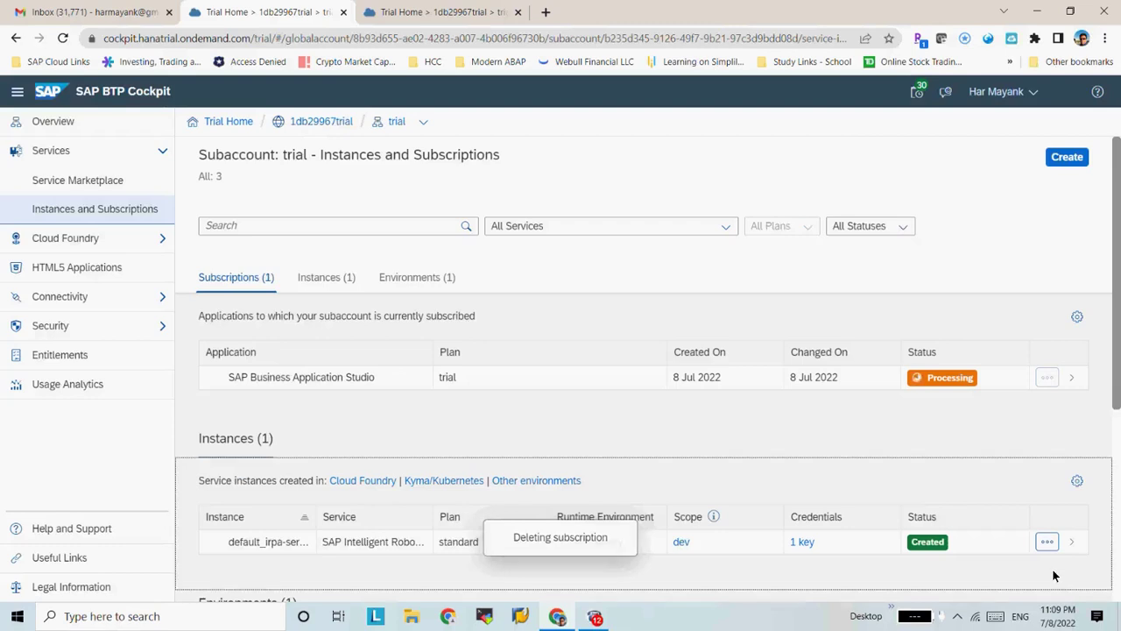
# Attempt deleting the default_irpa-service-trial instance, check its service key credentials, then enter the dev space
pyautogui.click(1050, 548)
pyautogui.click(1050, 510)
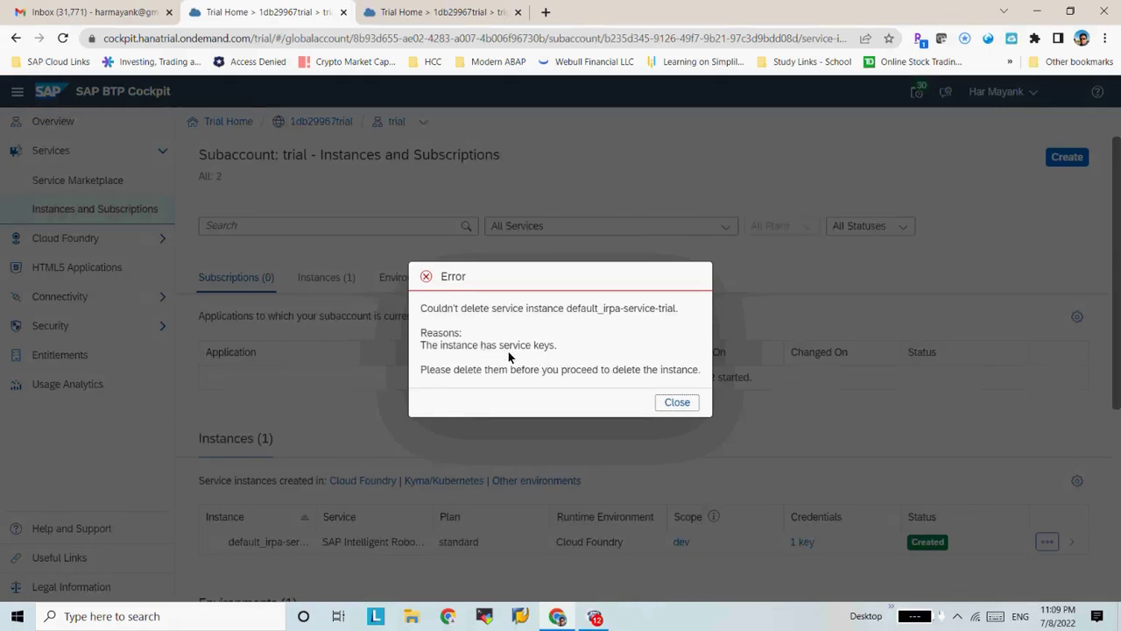
pyautogui.click(677, 403)
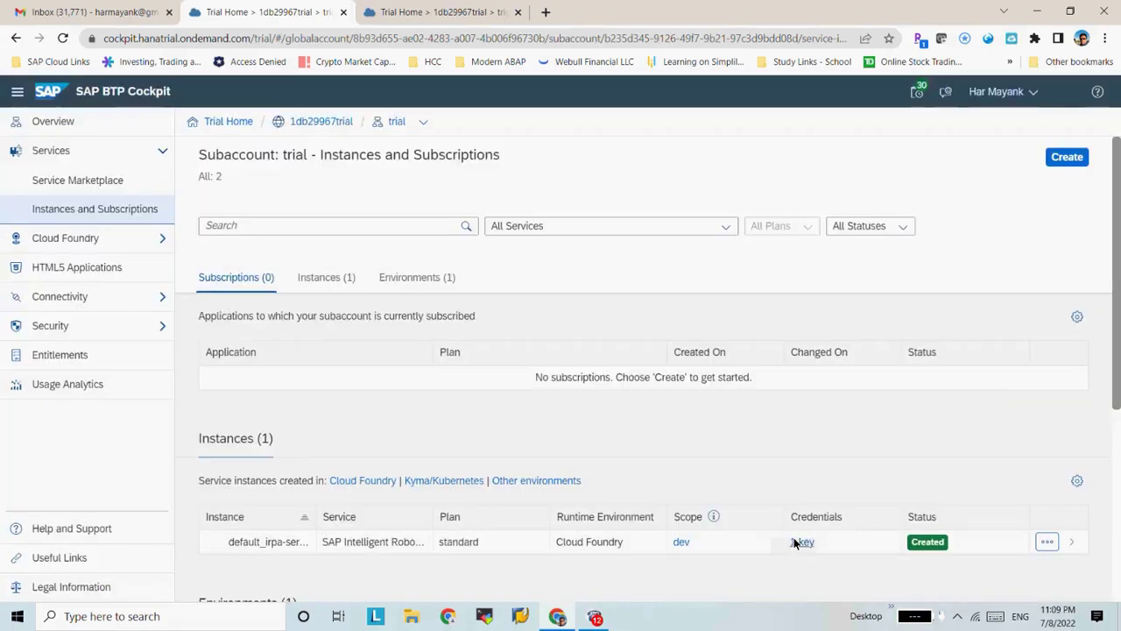
pyautogui.click(795, 540)
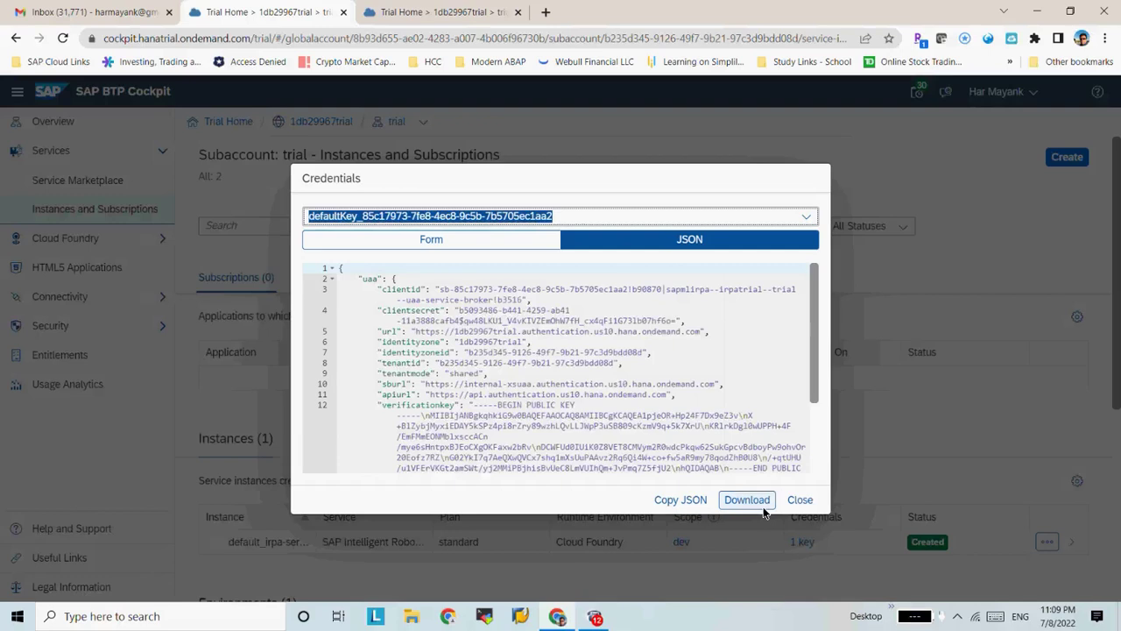
pyautogui.click(800, 500)
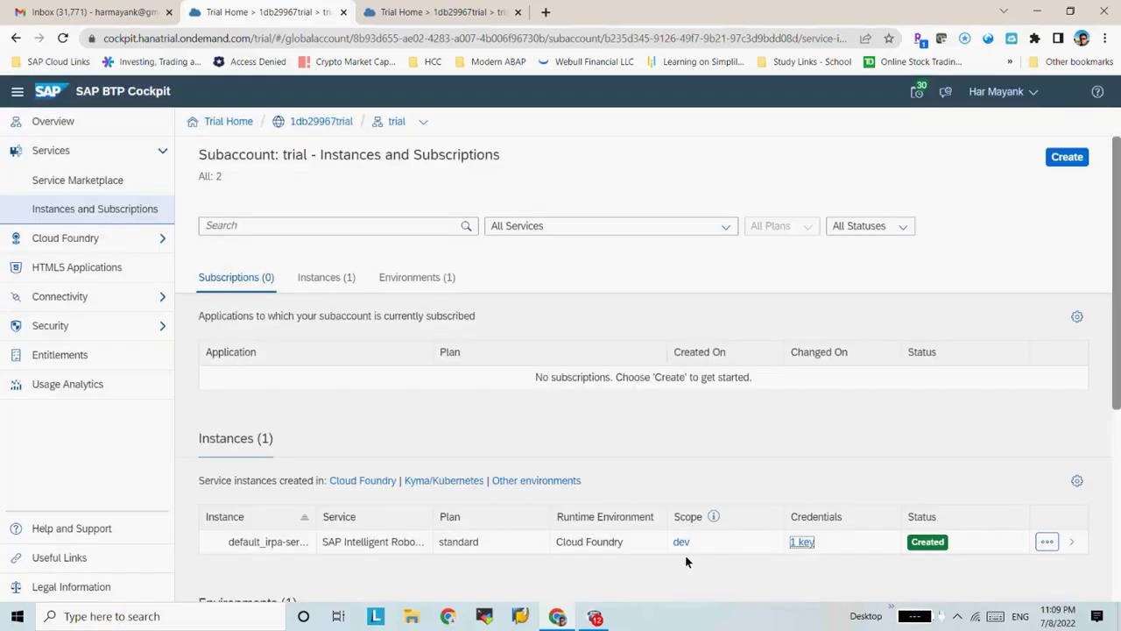
pyautogui.click(681, 543)
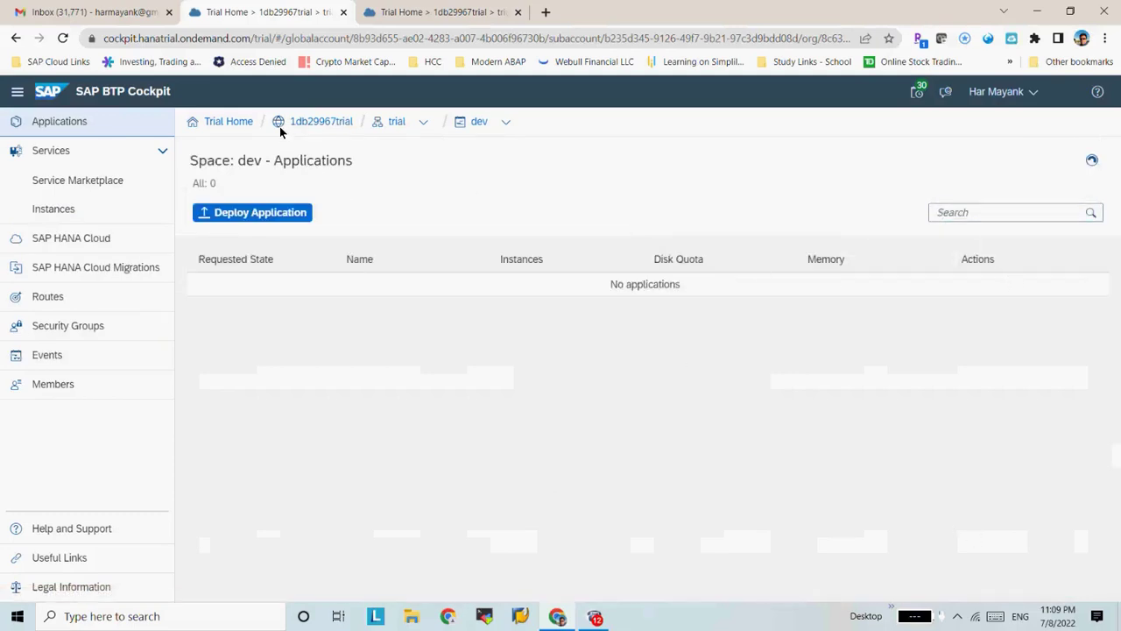
# Go back to the trial subaccount via the breadcrumb and open its Service Marketplace
pyautogui.click(474, 122)
pyautogui.click(398, 122)
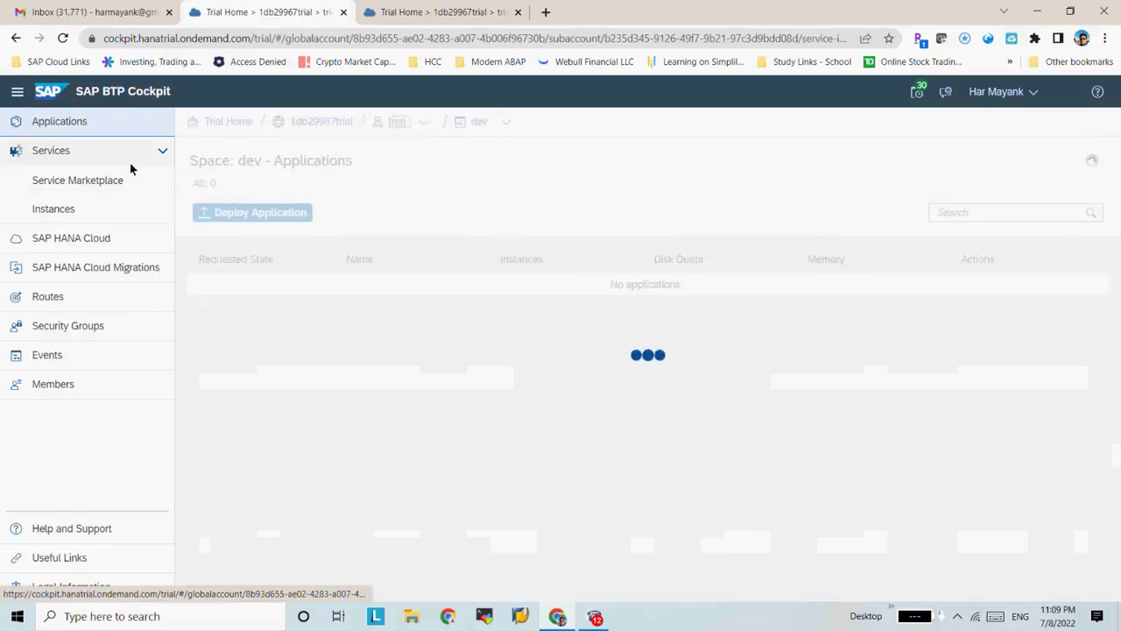
pyautogui.click(105, 181)
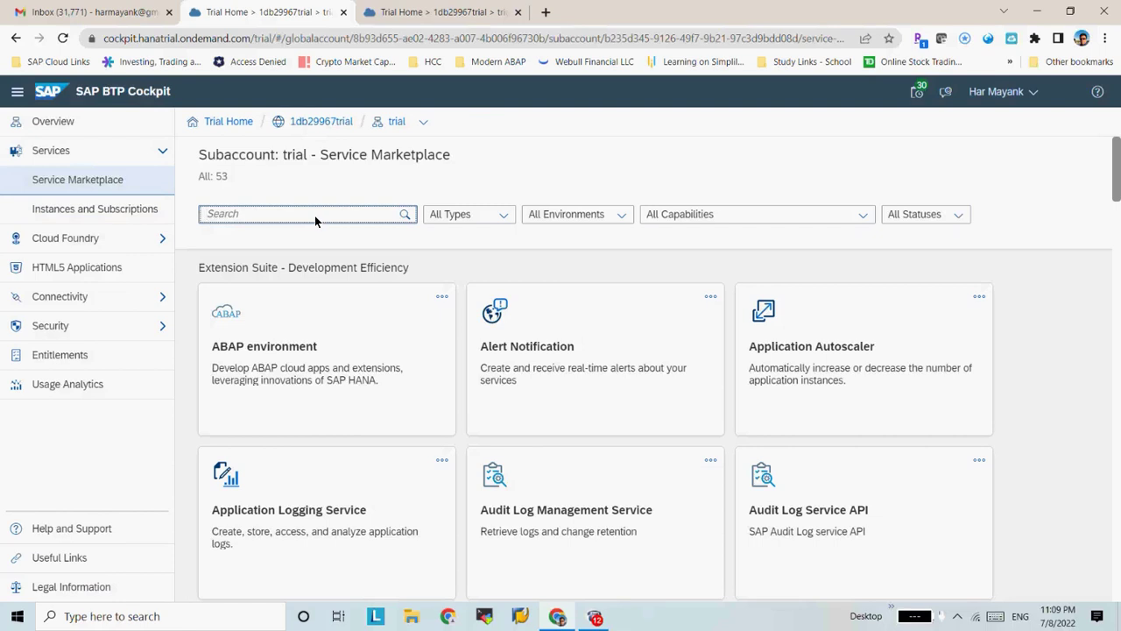
# Find the 'rob' RPA service and create its subscription on the trial plan
pyautogui.write('rob')
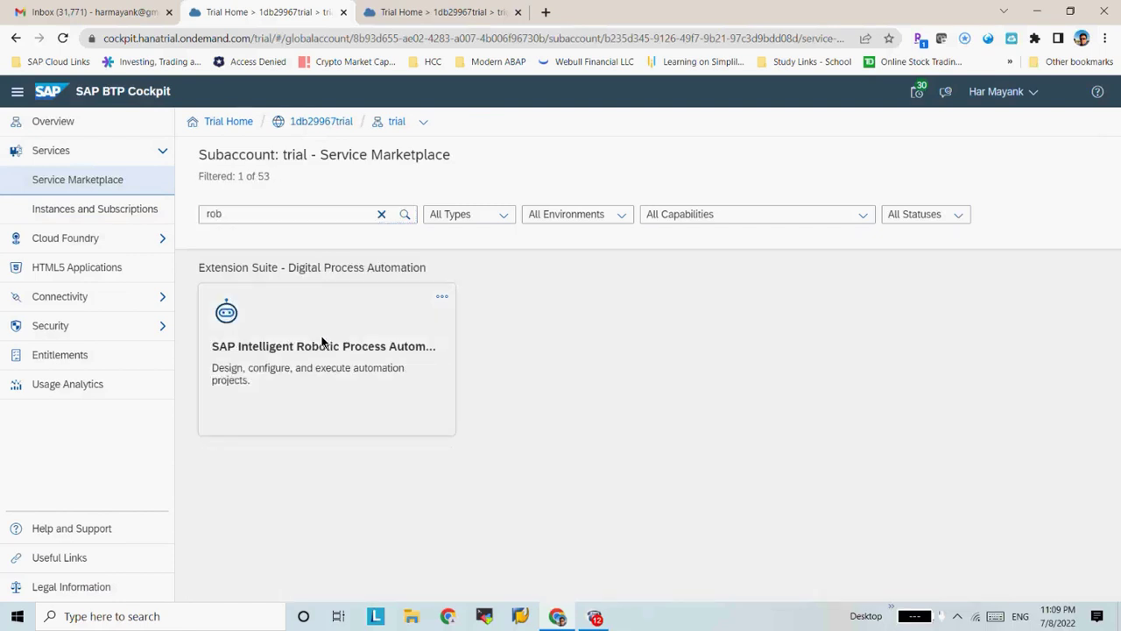
pyautogui.click(320, 333)
pyautogui.click(941, 183)
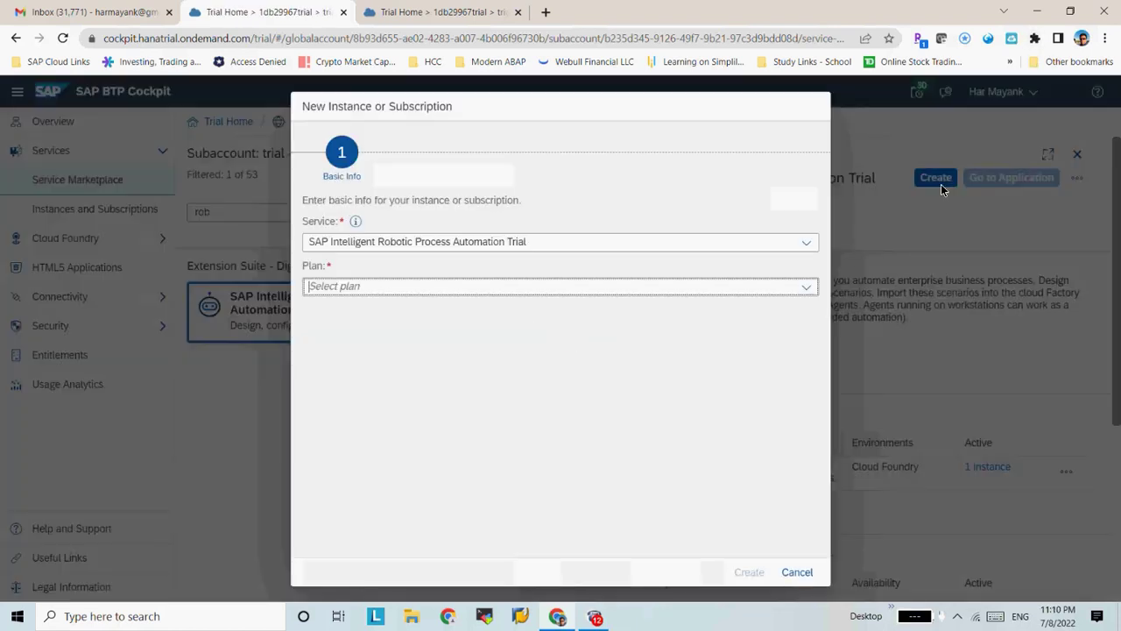
pyautogui.click(613, 293)
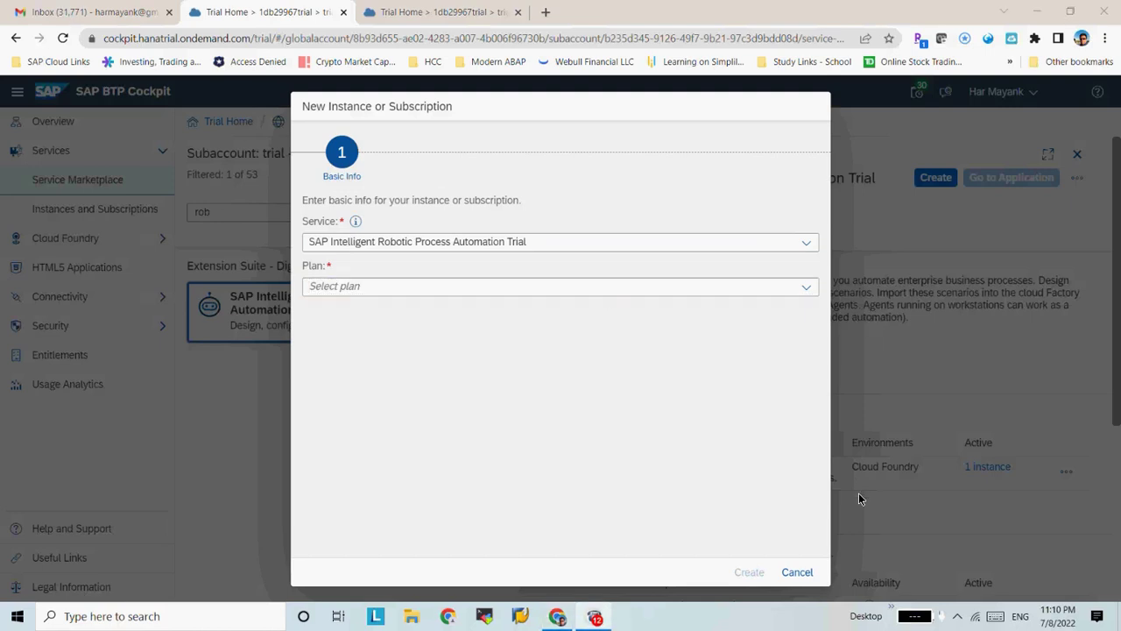
pyautogui.click(805, 287)
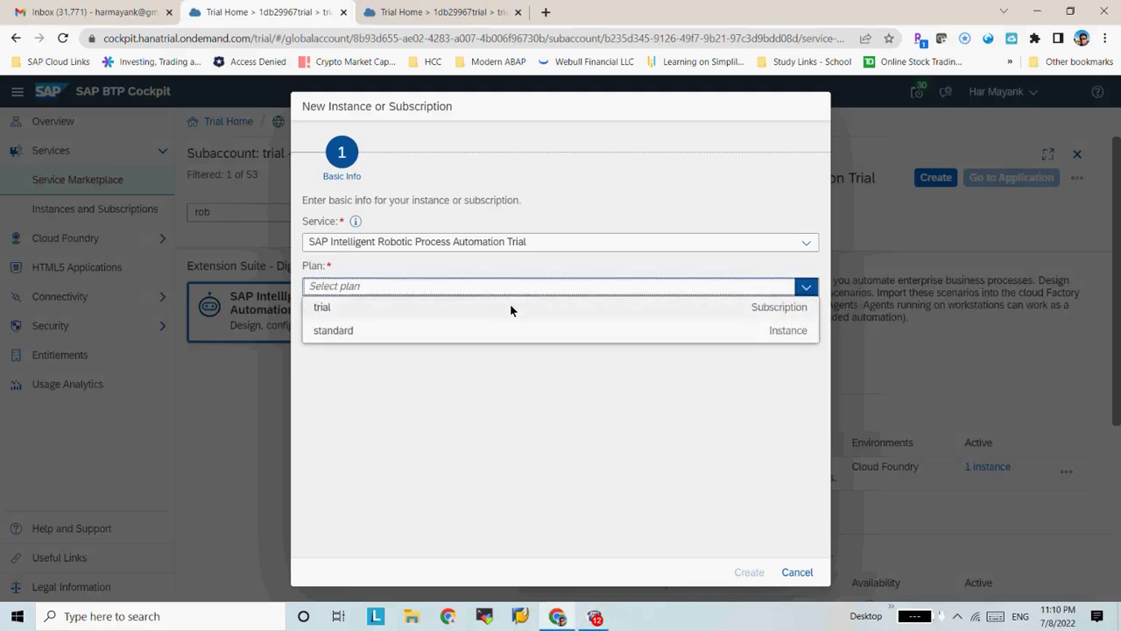
pyautogui.click(469, 307)
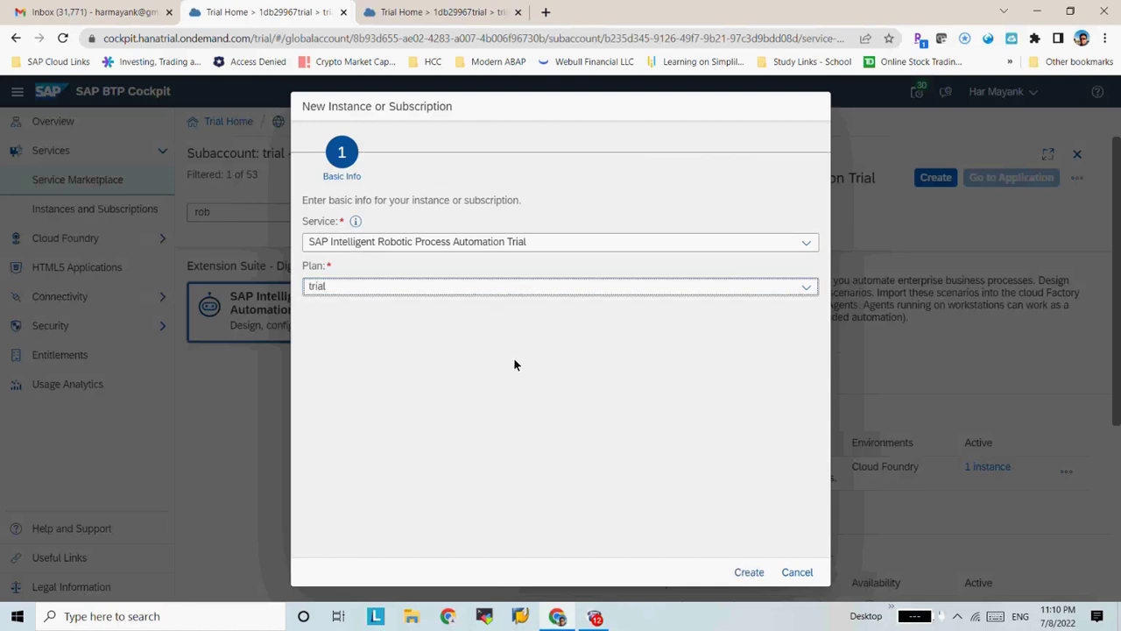
pyautogui.click(744, 572)
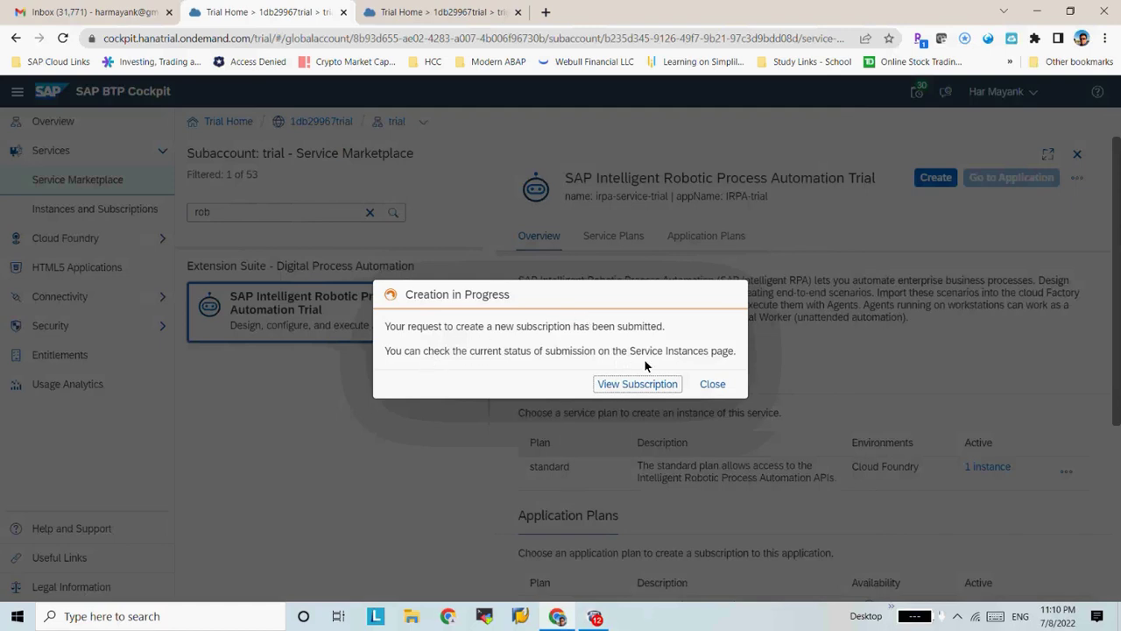
pyautogui.click(654, 382)
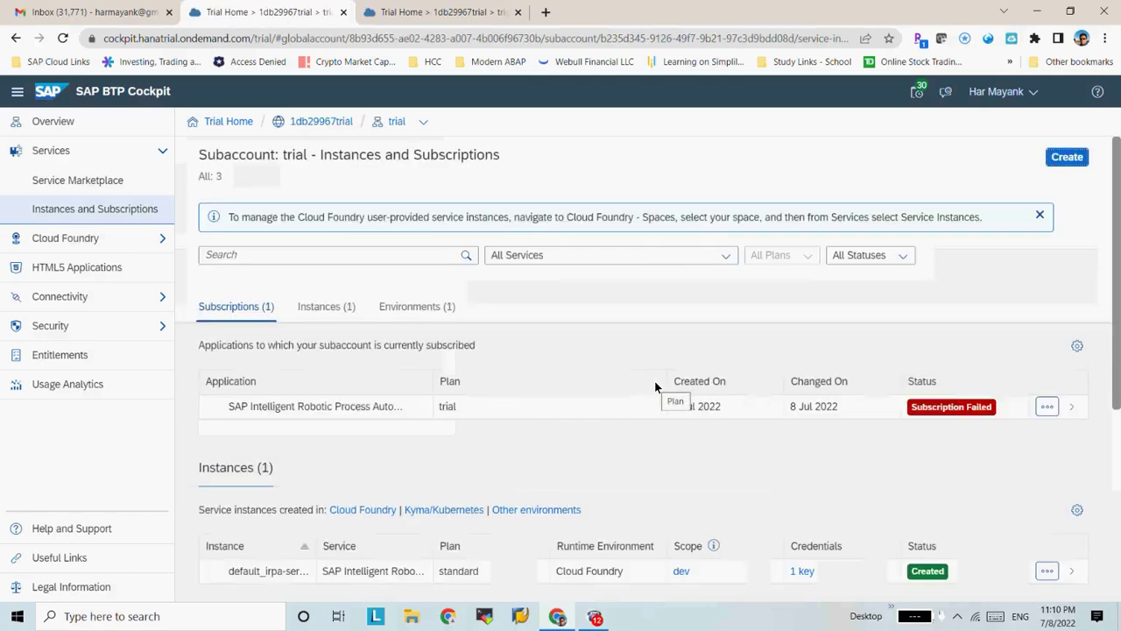
# Read the failed RPA subscription's error details and follow its link to SAP Community
pyautogui.click(609, 398)
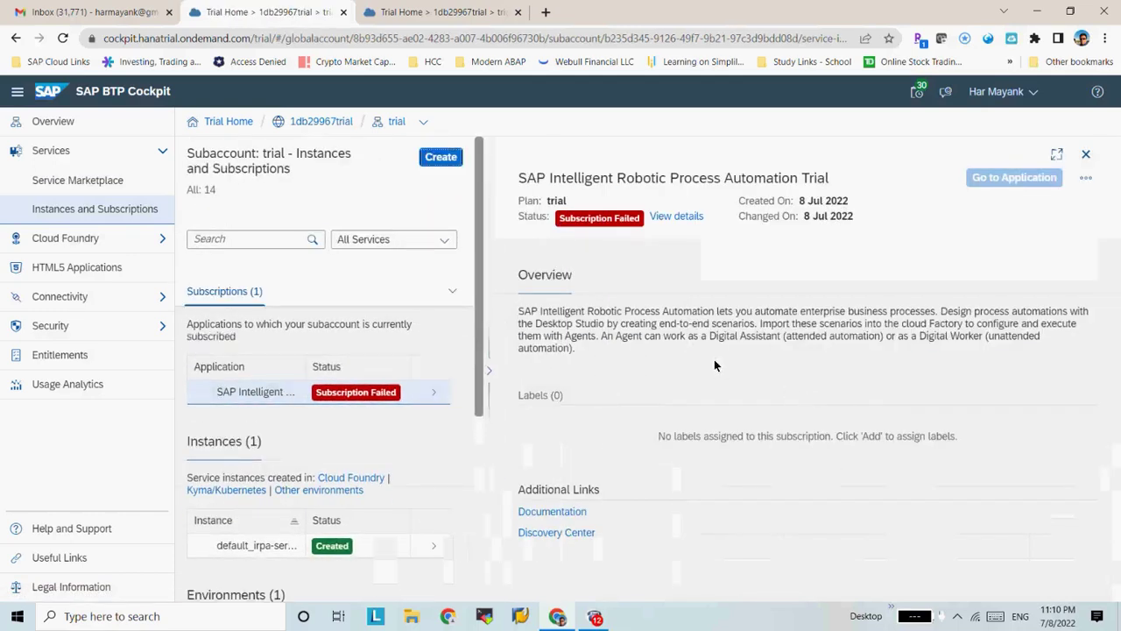
pyautogui.click(664, 217)
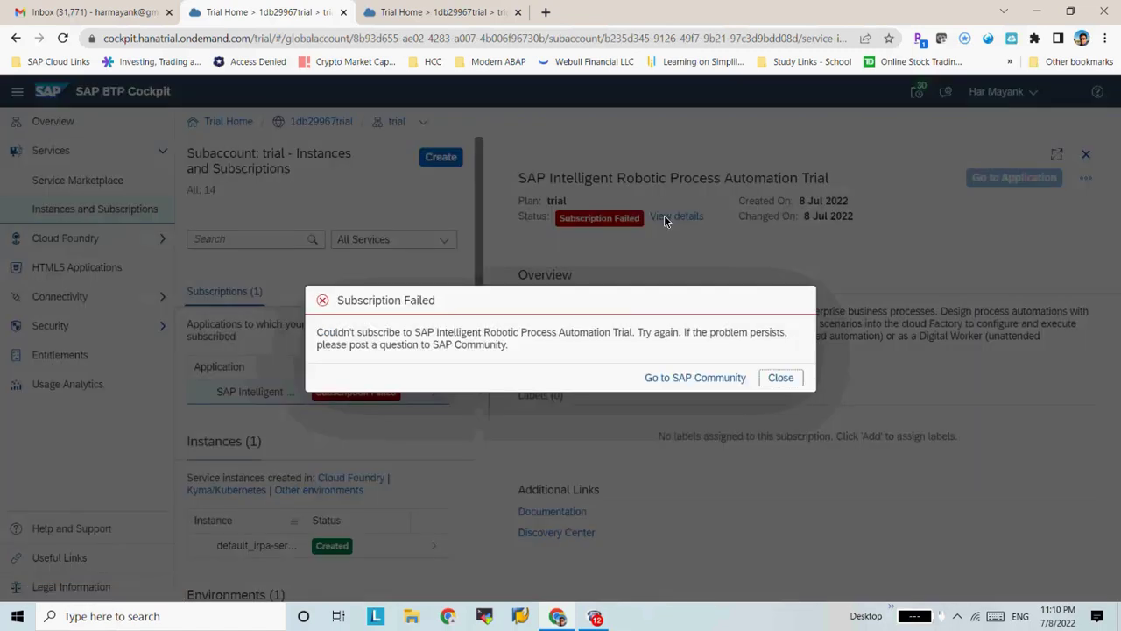
pyautogui.click(763, 377)
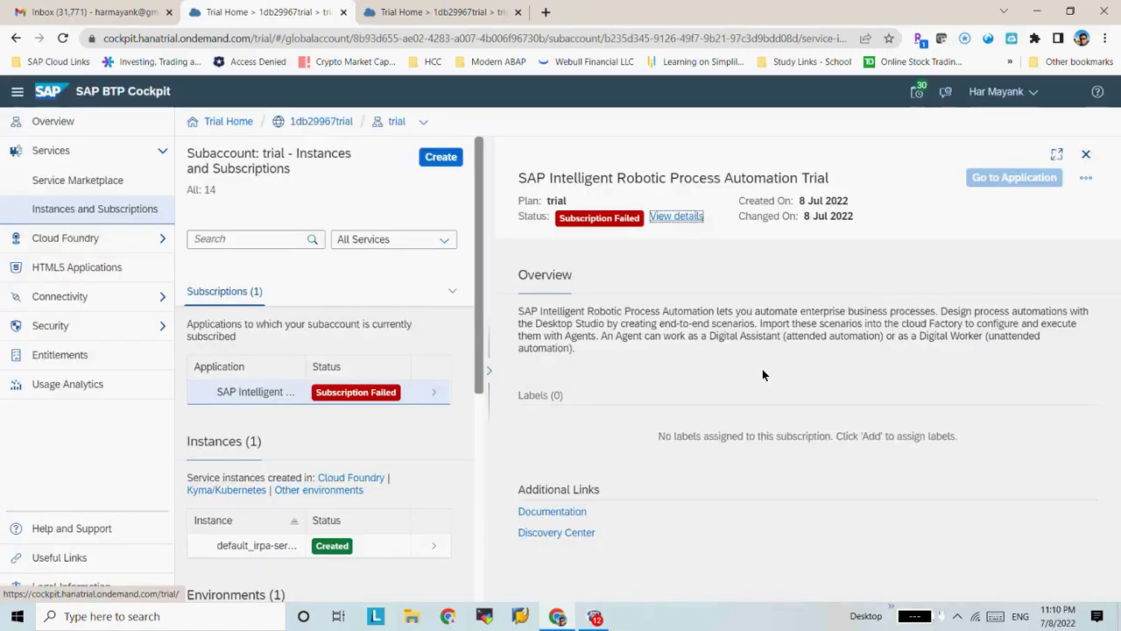
pyautogui.click(672, 219)
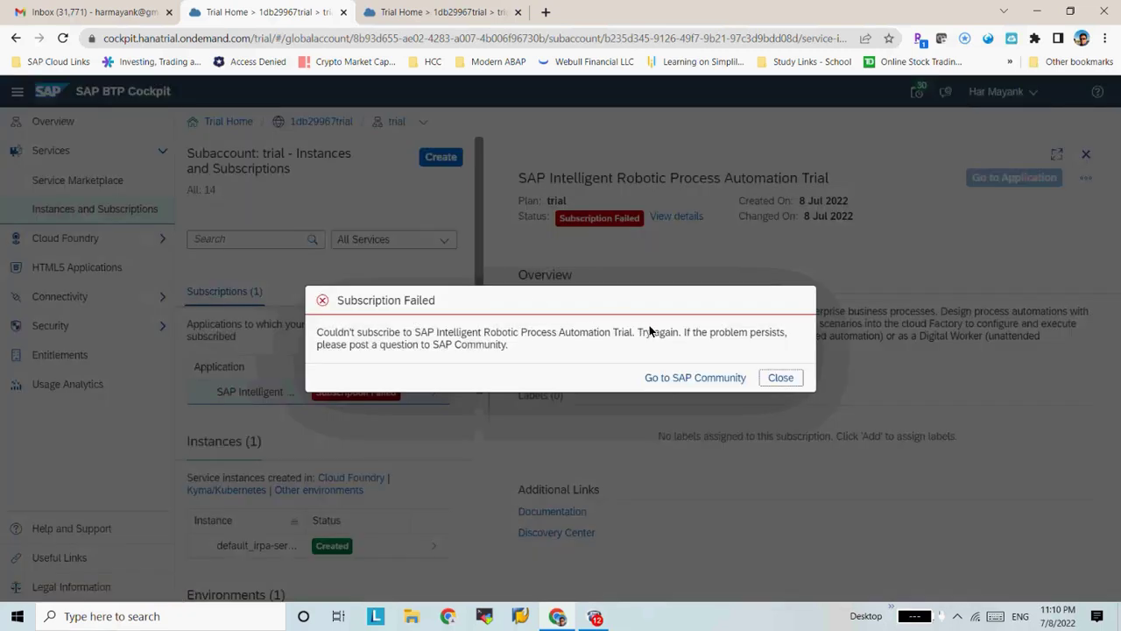
pyautogui.moveTo(637, 335); pyautogui.dragTo(658, 351)
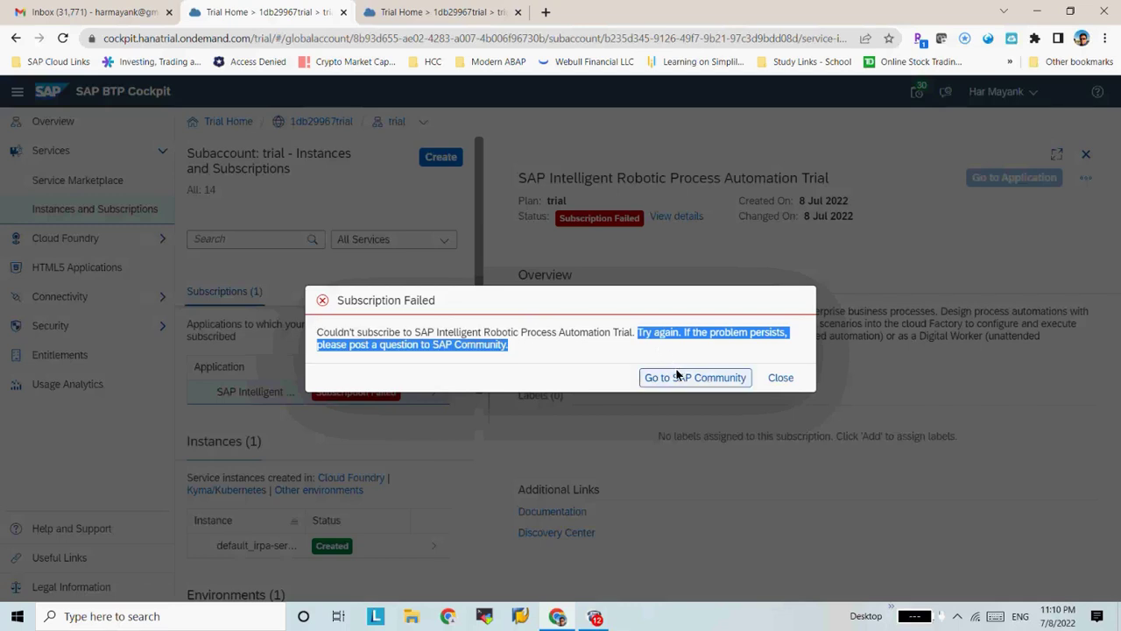
pyautogui.click(676, 376)
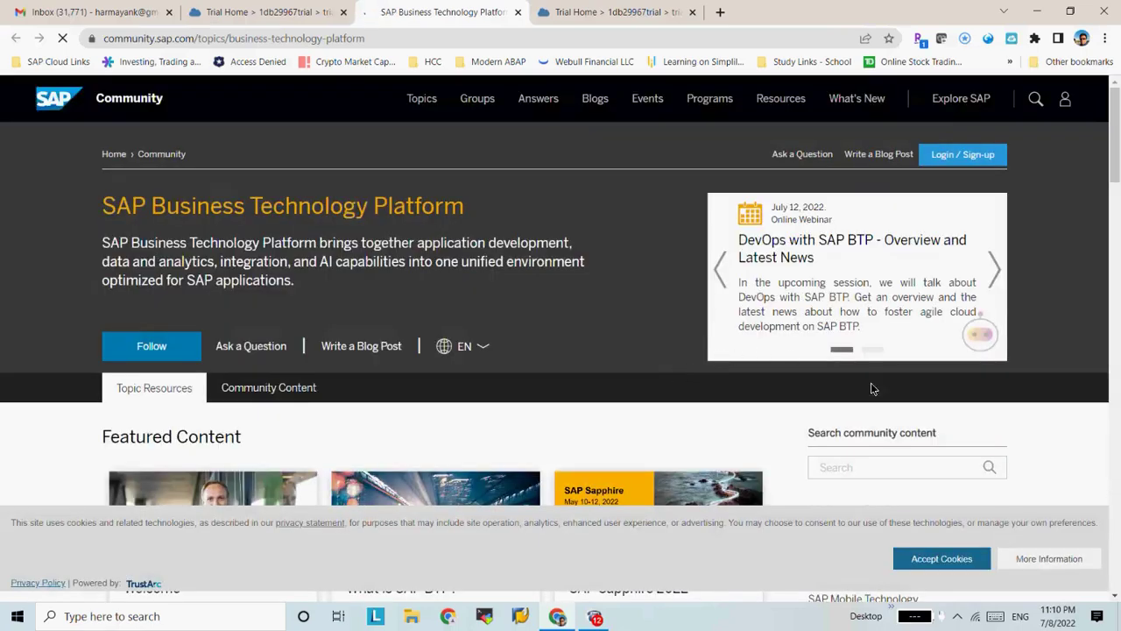
# Open the SAP Community Ask a Question form, then return to the Trial Home cockpit tab
pyautogui.click(272, 355)
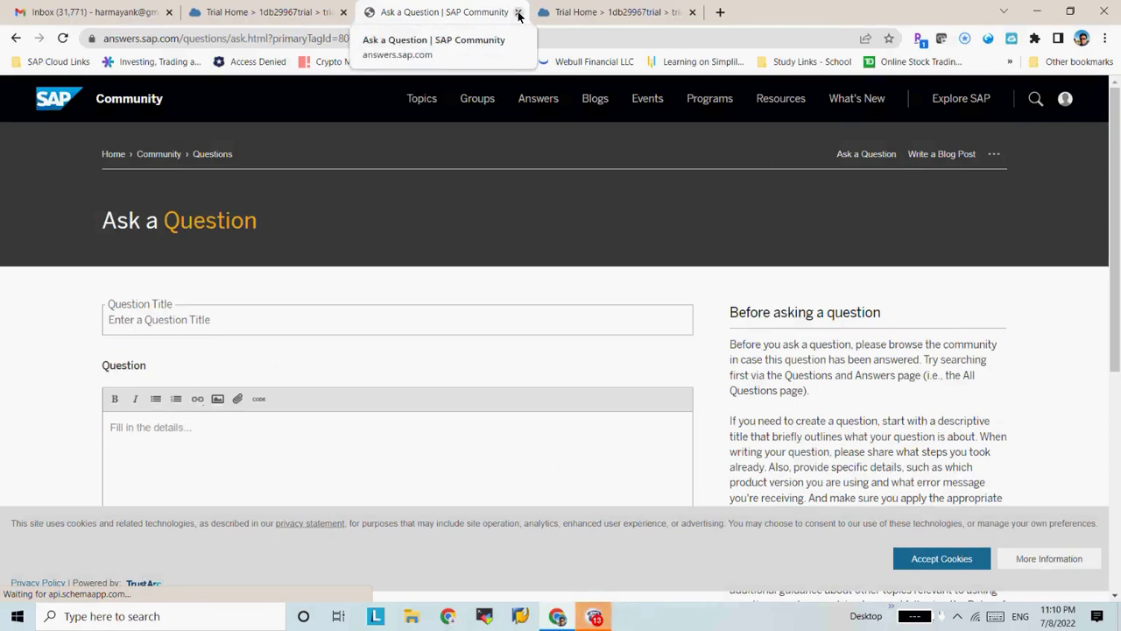
pyautogui.moveTo(1116, 202); pyautogui.dragTo(1117, 423)
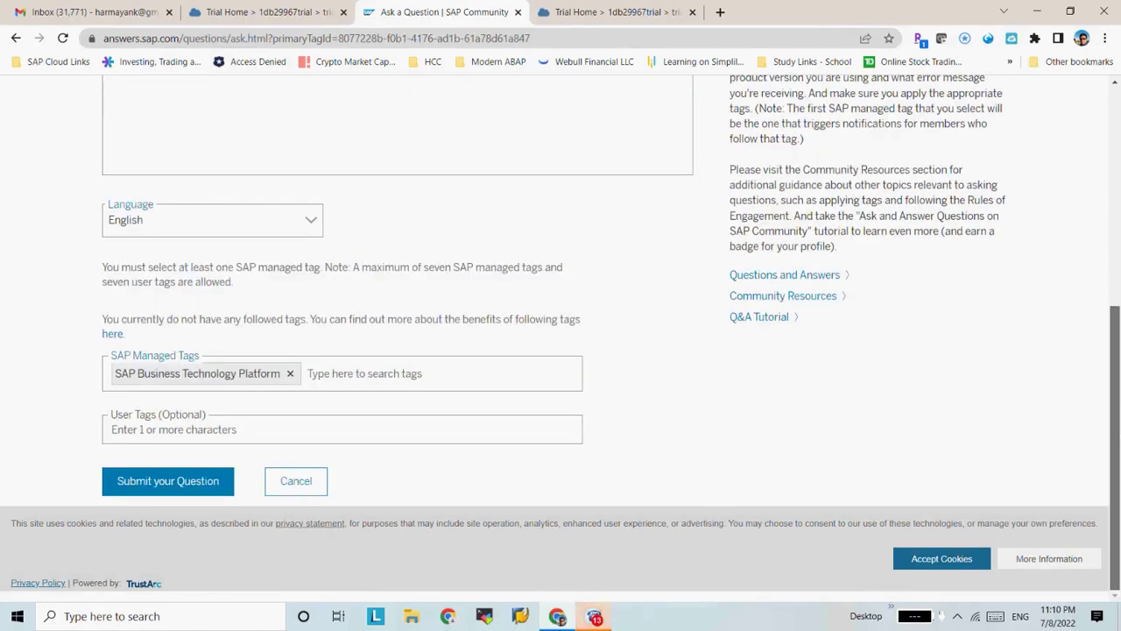
pyautogui.scroll(5, 560, 350)
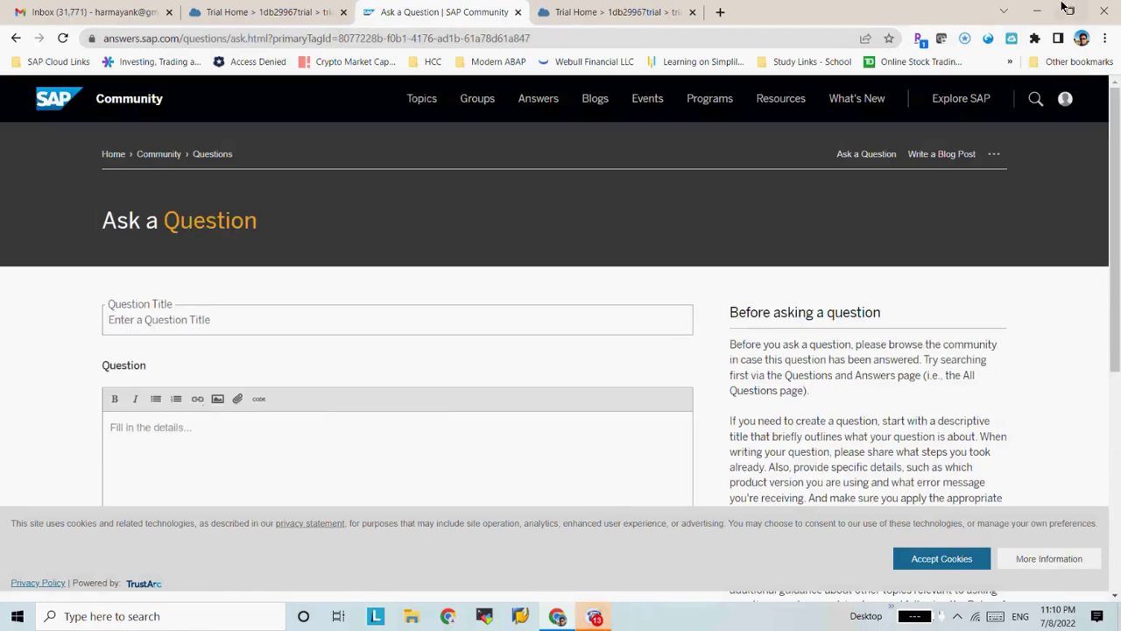
pyautogui.click(570, 9)
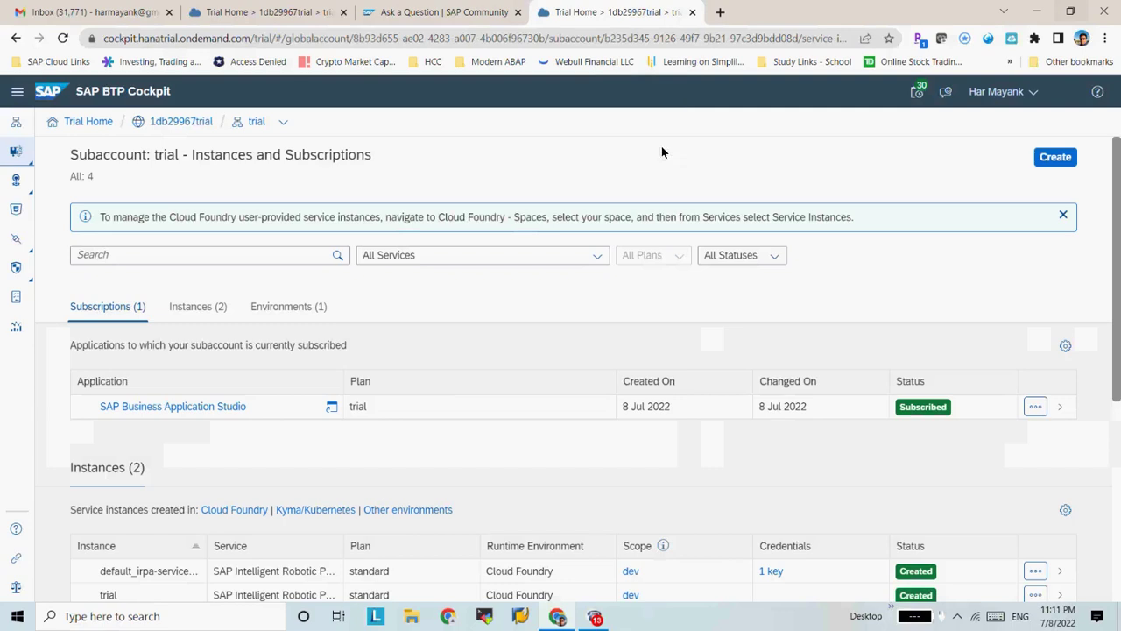
# Open the 1db29967trial Cloud Foundry Runtime environment details from the Environments section
pyautogui.click(1036, 408)
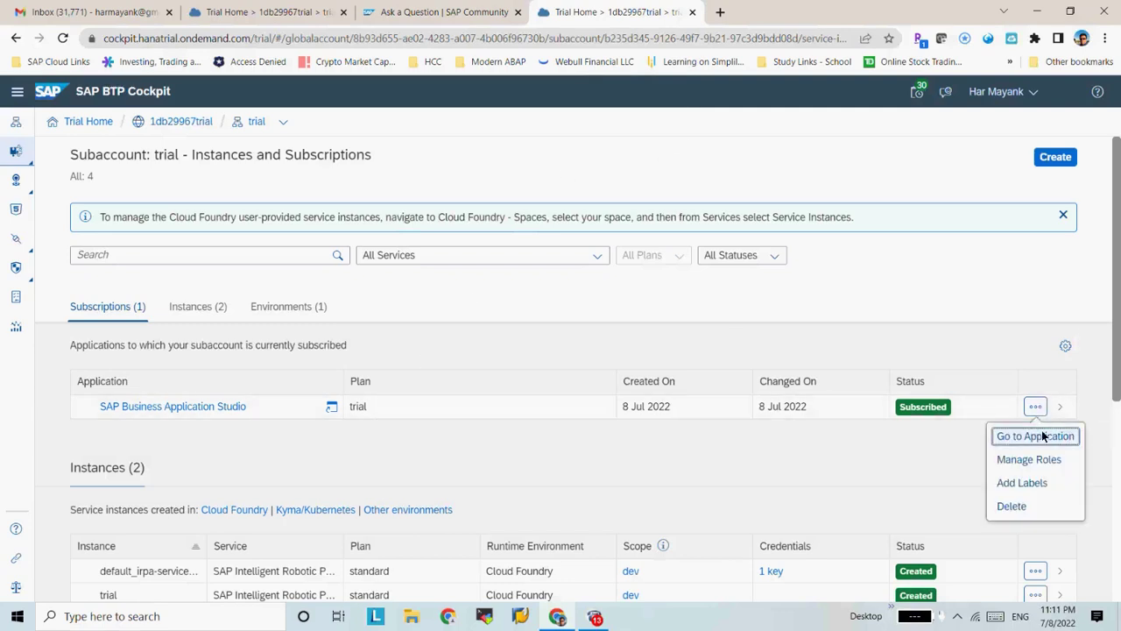
pyautogui.moveTo(1119, 276); pyautogui.dragTo(1119, 326)
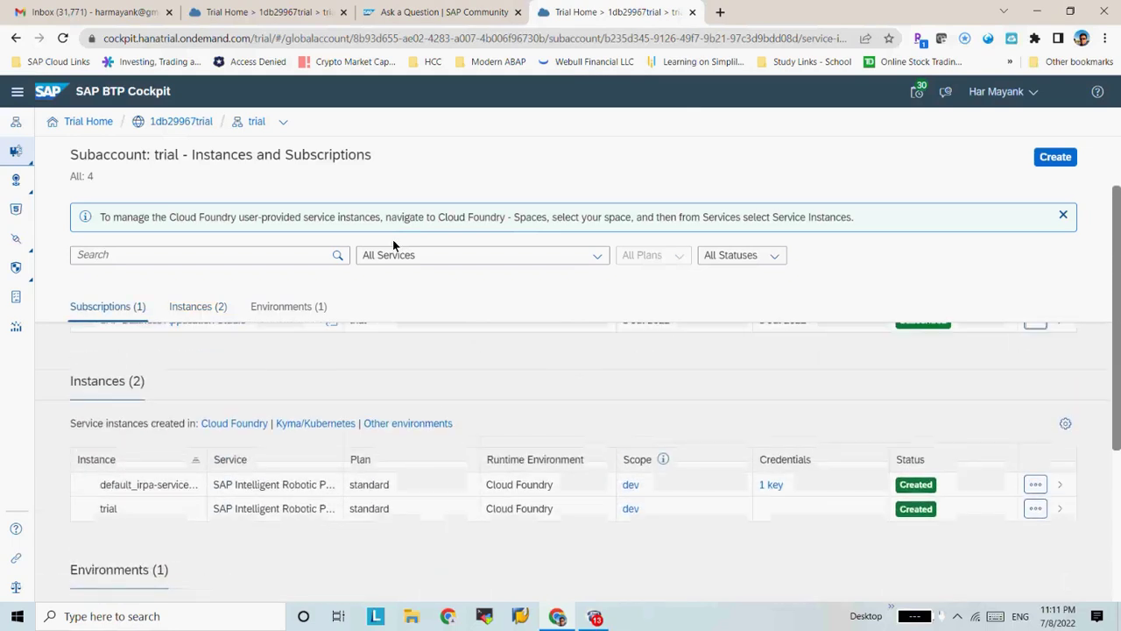
pyautogui.click(262, 309)
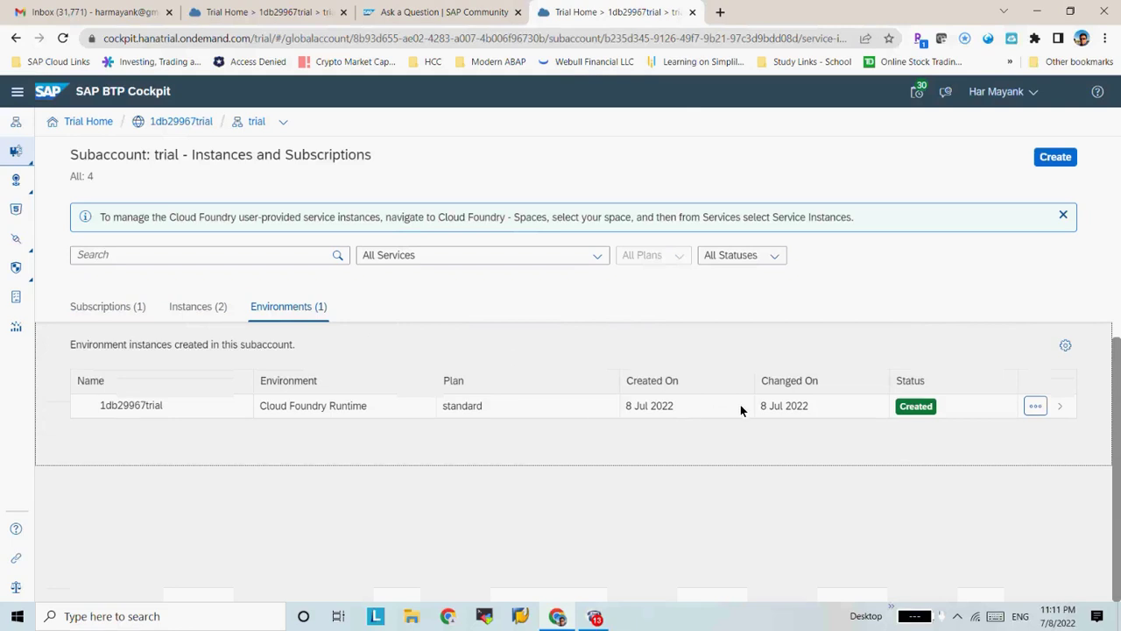
pyautogui.click(1033, 405)
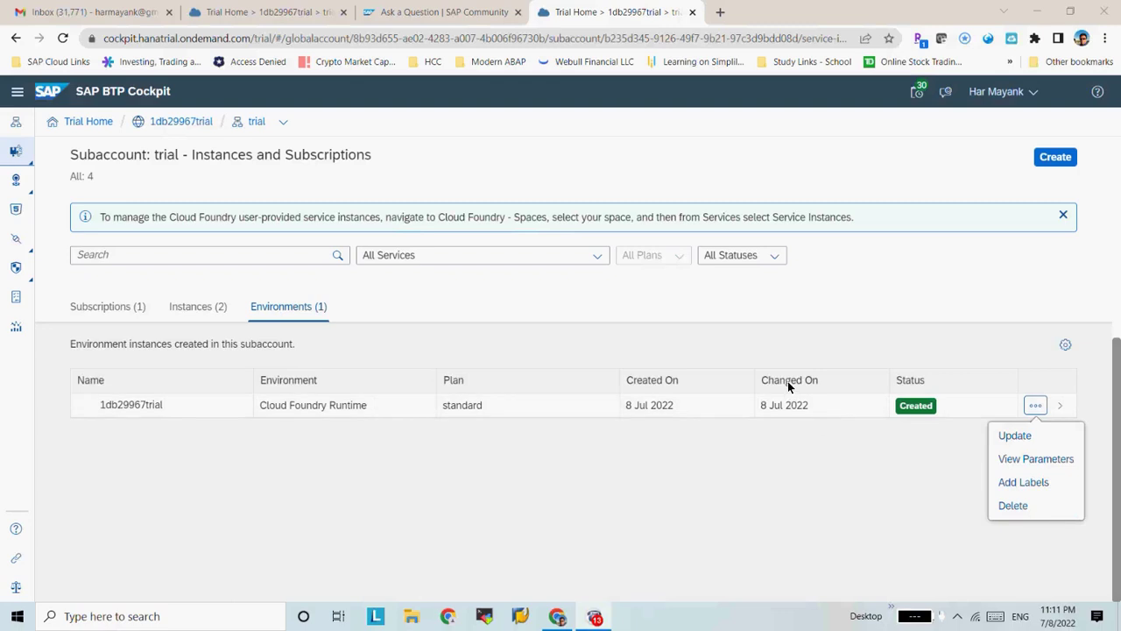
pyautogui.moveTo(261, 411); pyautogui.dragTo(385, 395)
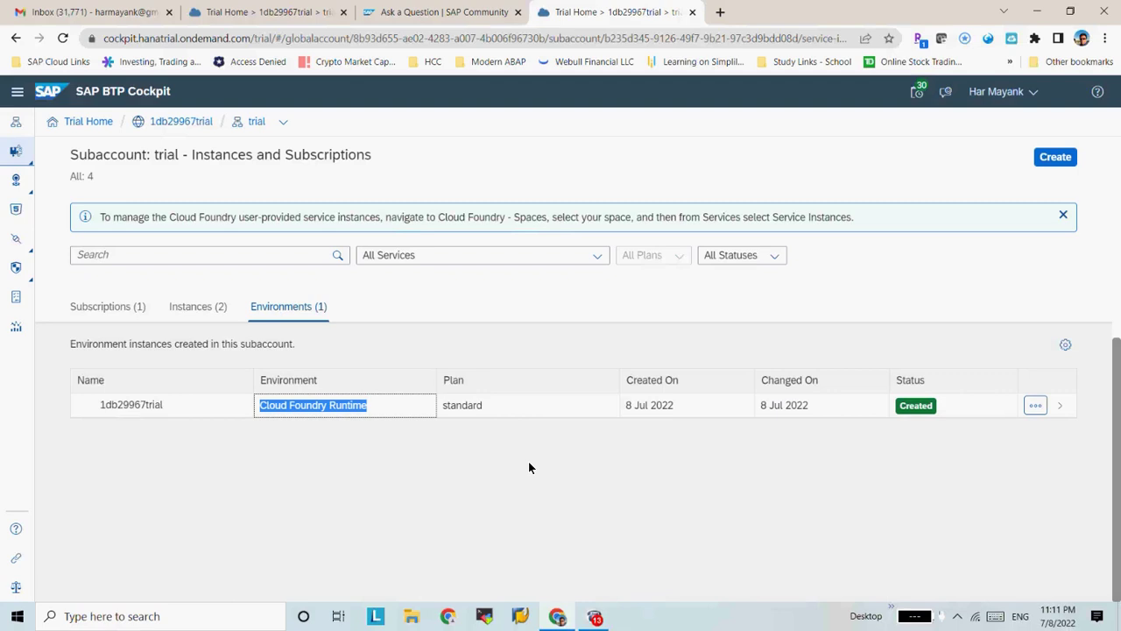
pyautogui.click(413, 443)
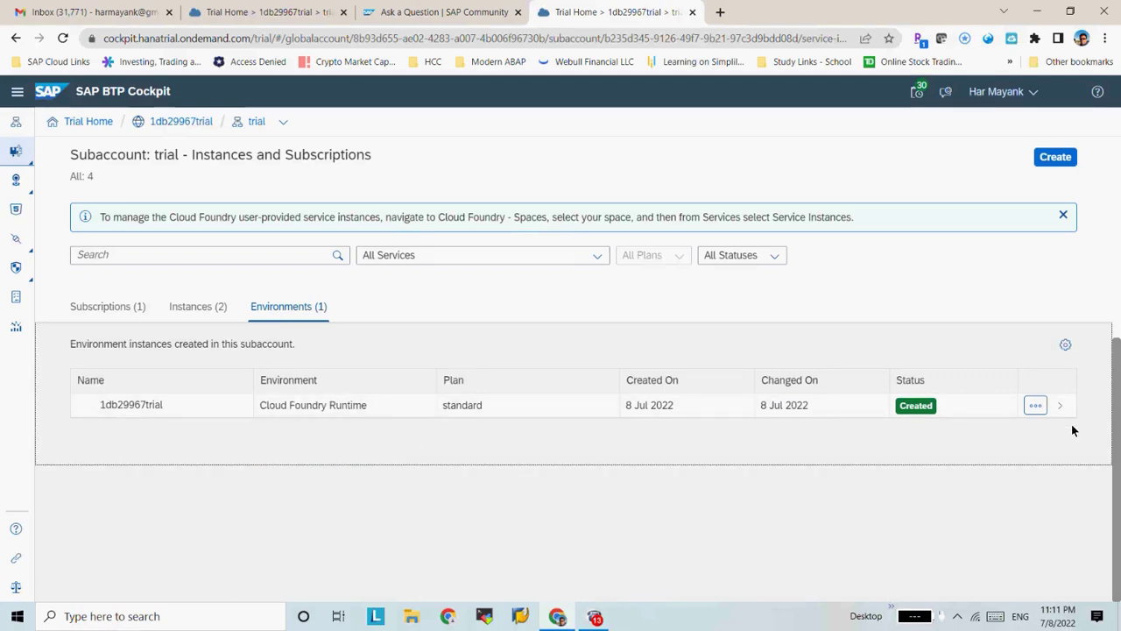
pyautogui.click(1055, 404)
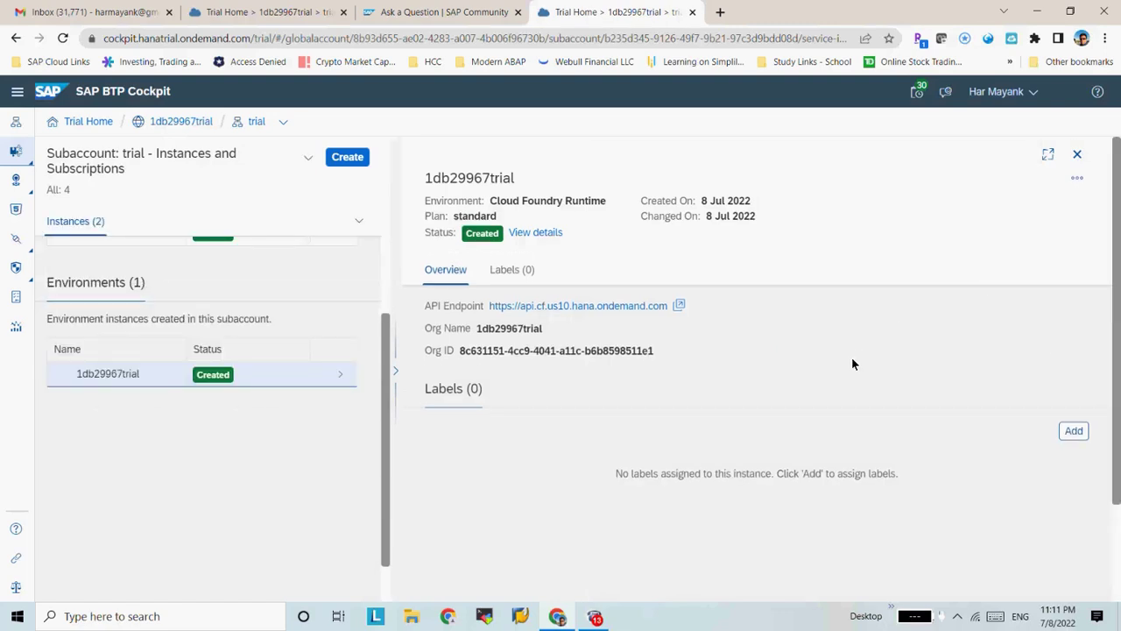
pyautogui.click(1077, 153)
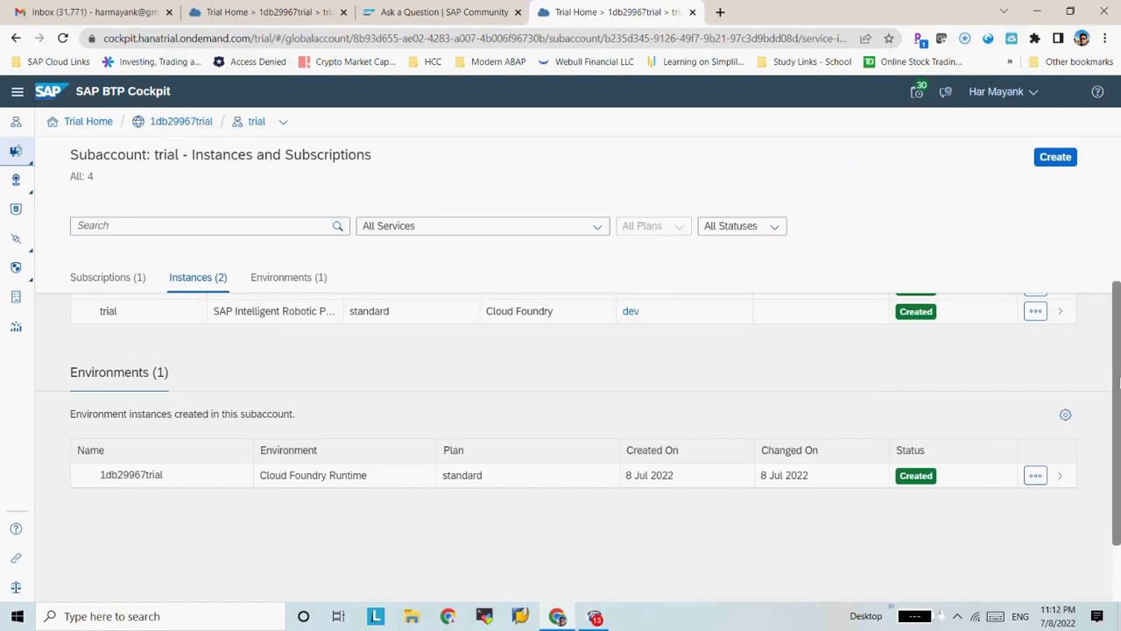
pyautogui.moveTo(1118, 381); pyautogui.dragTo(1118, 302)
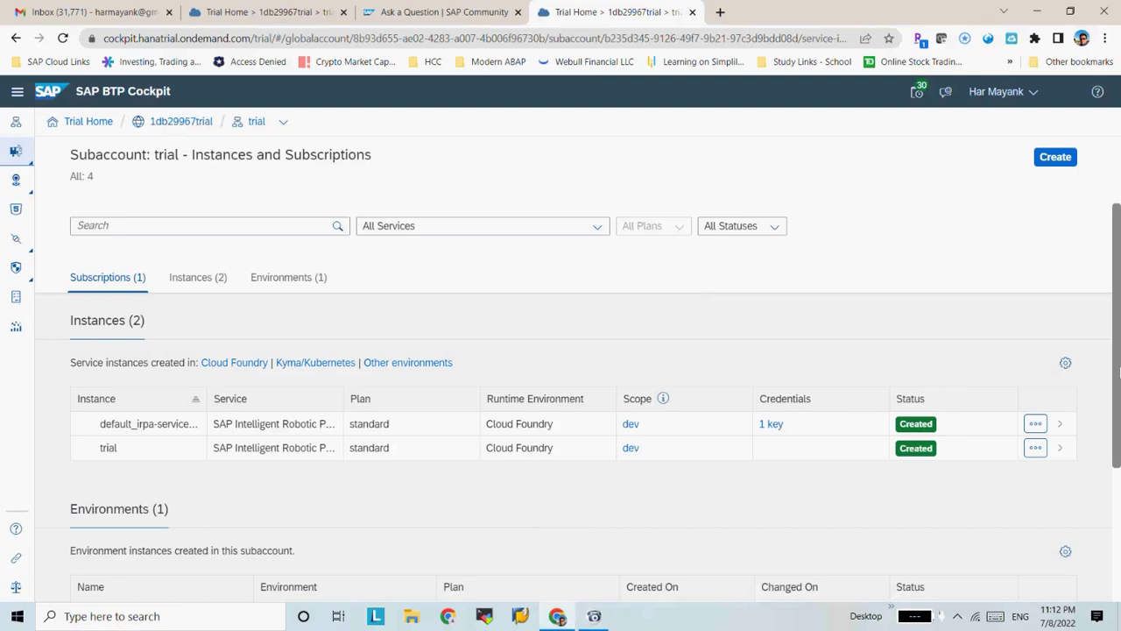
pyautogui.scroll(-2, 1119, 384)
pyautogui.moveTo(1118, 383); pyautogui.dragTo(1119, 430)
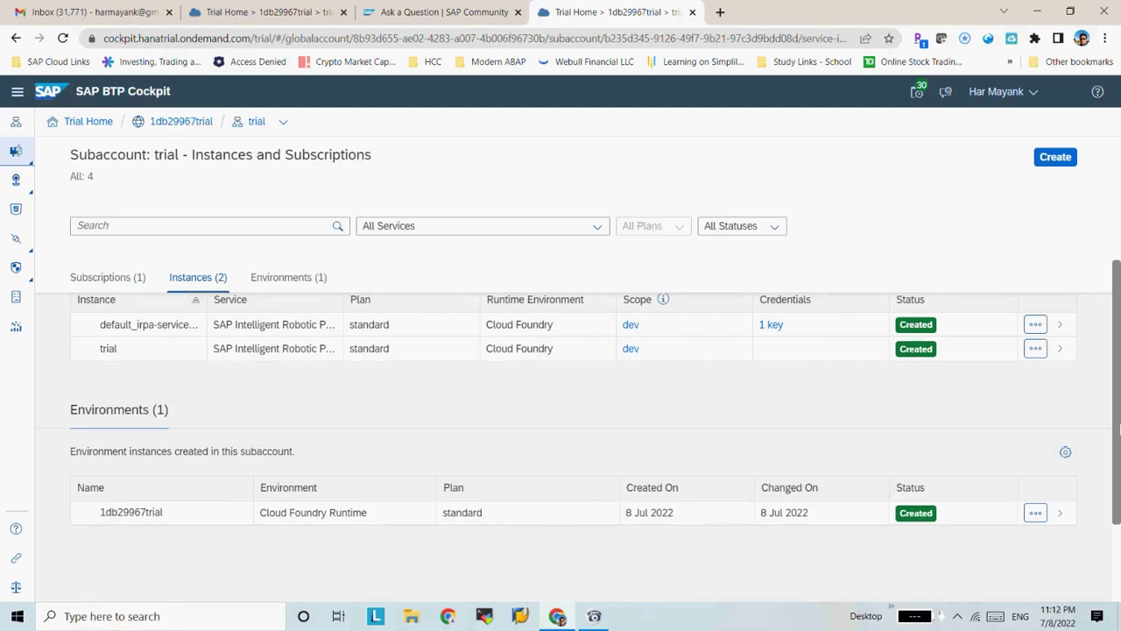
pyautogui.moveTo(1119, 428); pyautogui.dragTo(1119, 409)
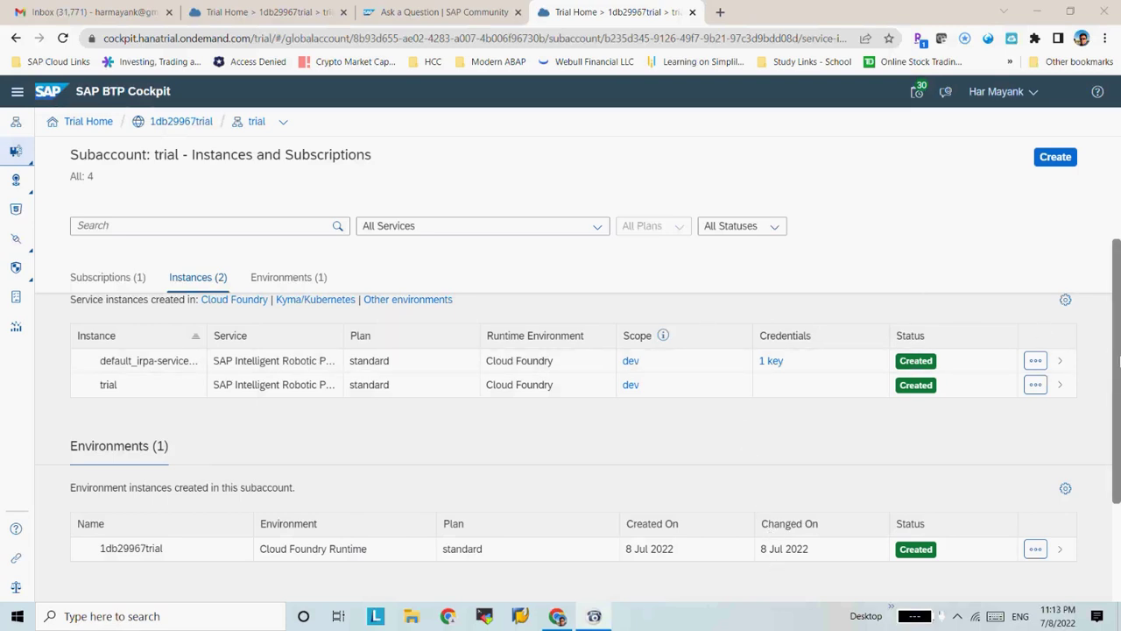
# Open the New Instance or Subscription dialog from the top of Instances and Subscriptions
pyautogui.moveTo(1117, 359); pyautogui.dragTo(1118, 229)
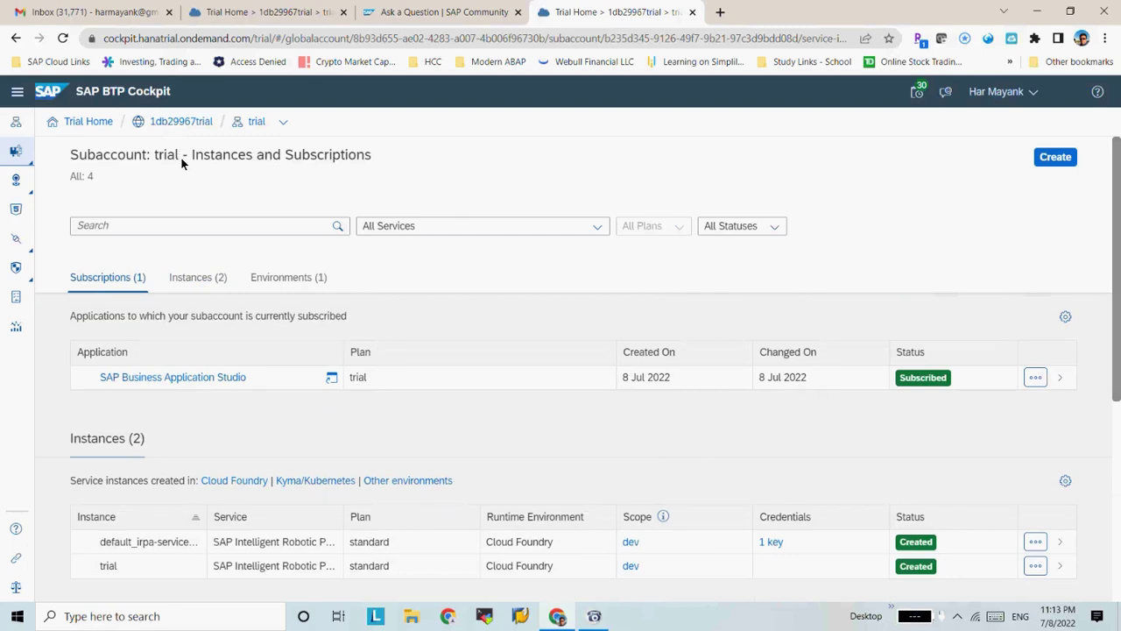
pyautogui.moveTo(192, 157); pyautogui.dragTo(370, 158)
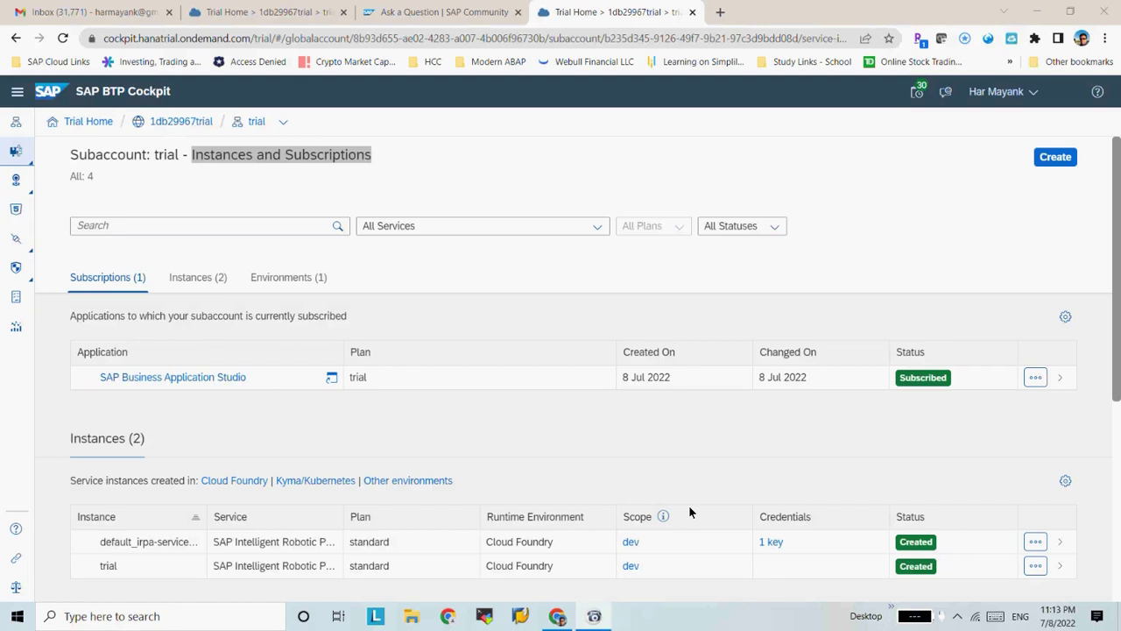
pyautogui.click(820, 200)
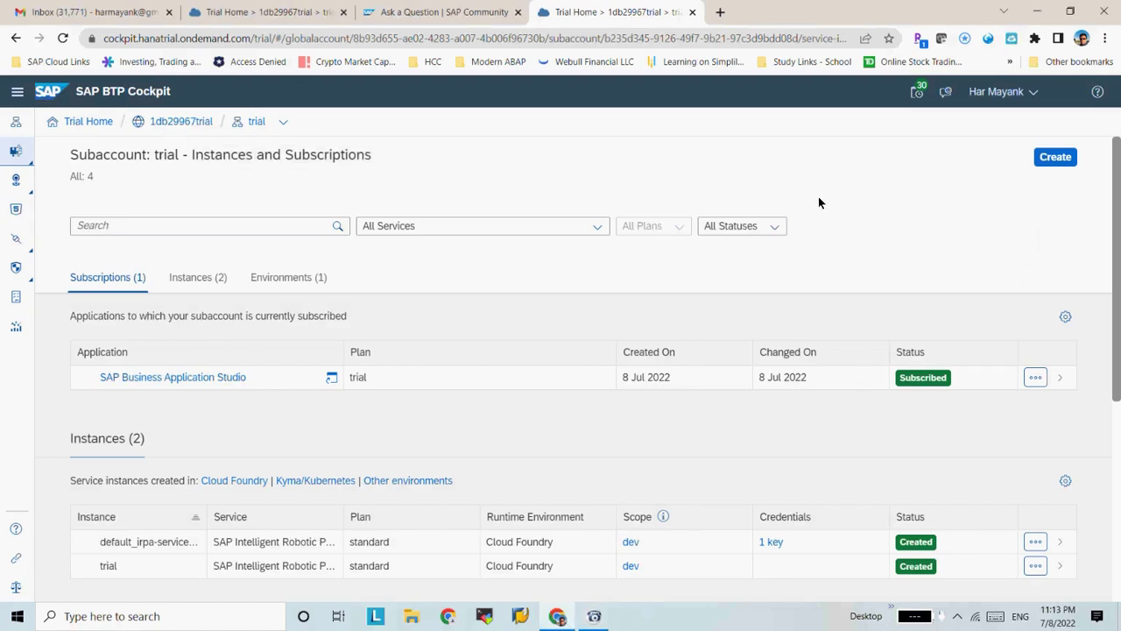
pyautogui.click(1055, 157)
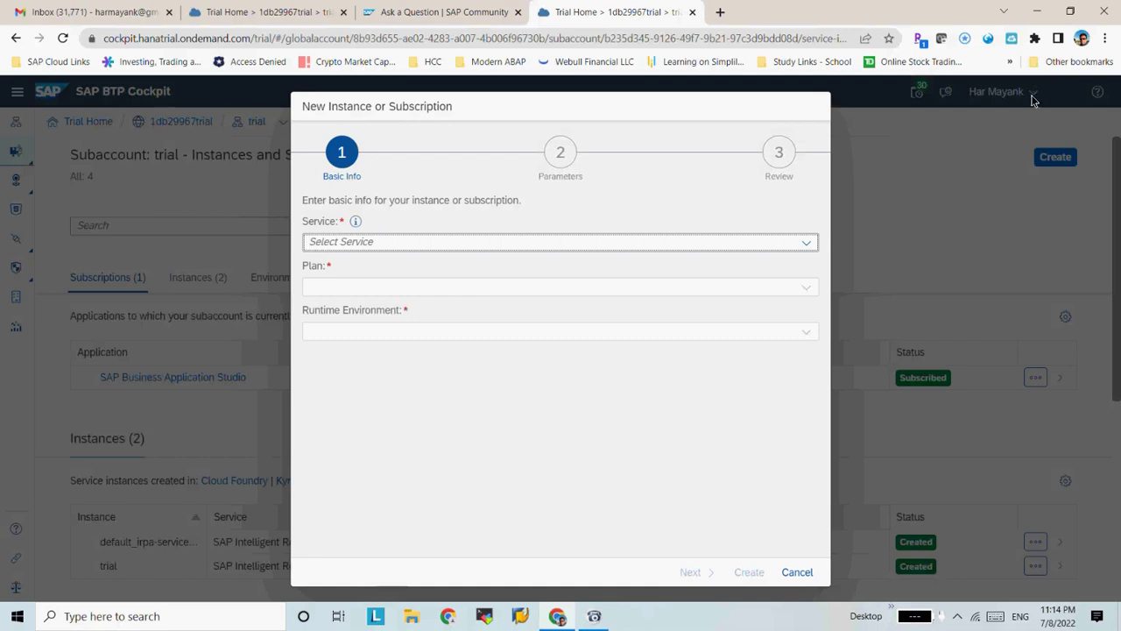
# Visit the Ask a Question tab, then bring up an empty Notepad document
pyautogui.click(377, 18)
pyautogui.doubleClick(349, 38)
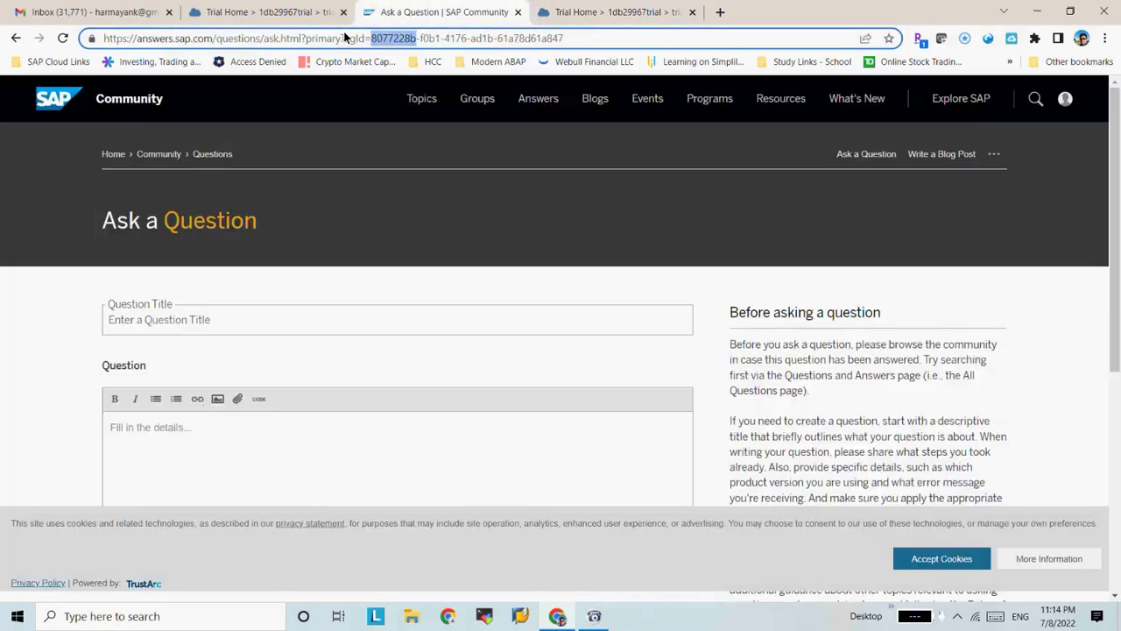
pyautogui.click(754, 594)
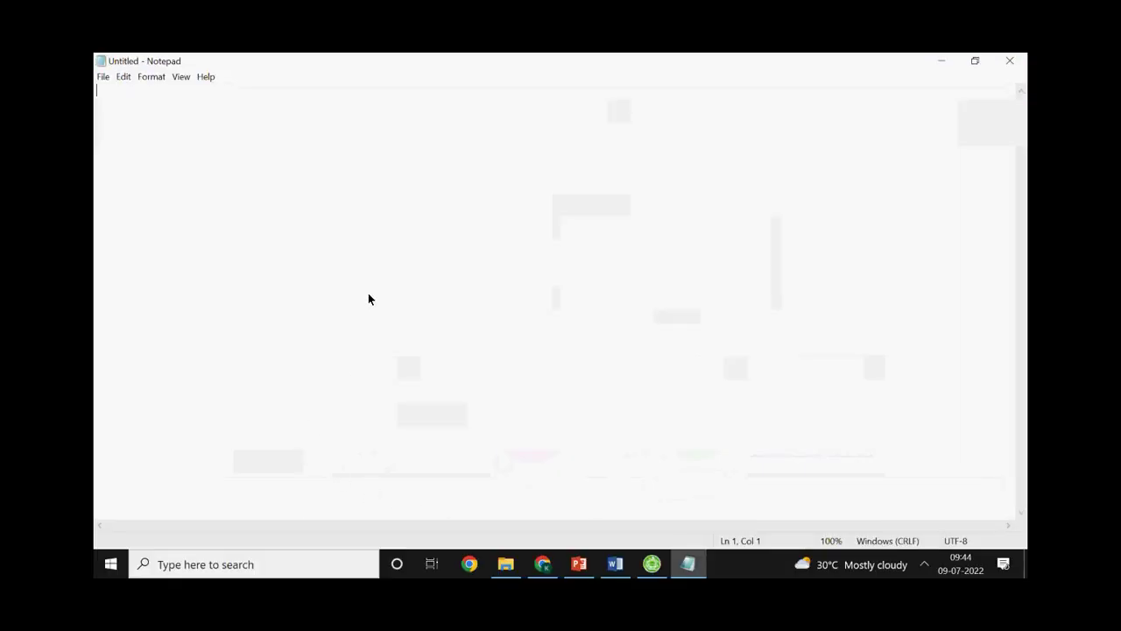
# Paste the Order line and add the note 'oData.results => List of Data Array' above it
pyautogui.write('var Order =oData.results[].fieldname')
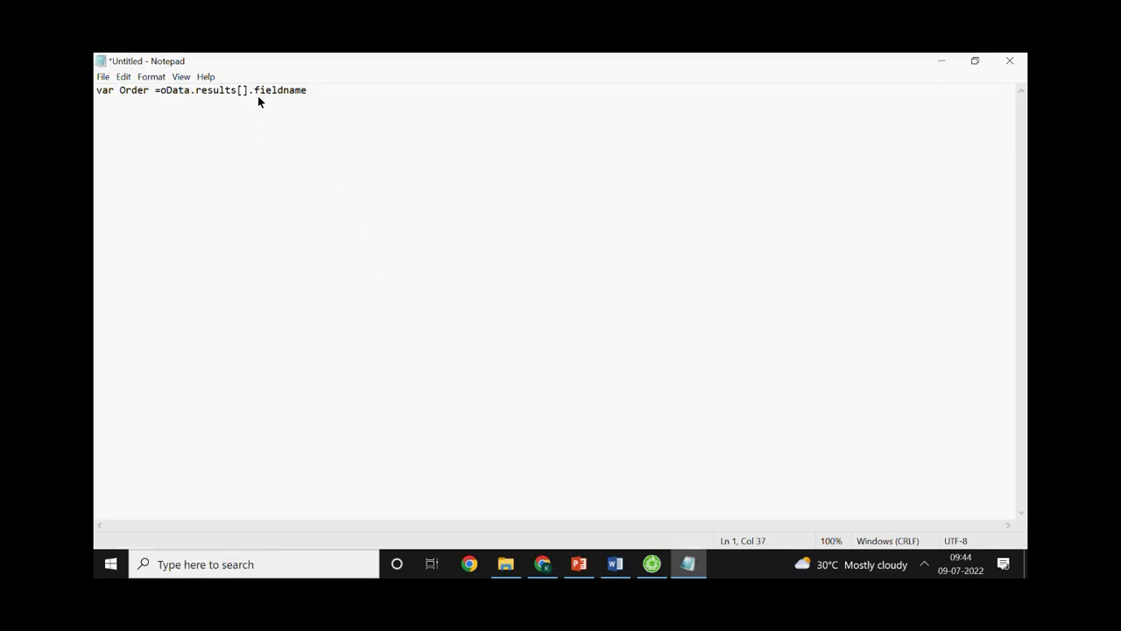
pyautogui.moveTo(163, 92); pyautogui.dragTo(208, 92)
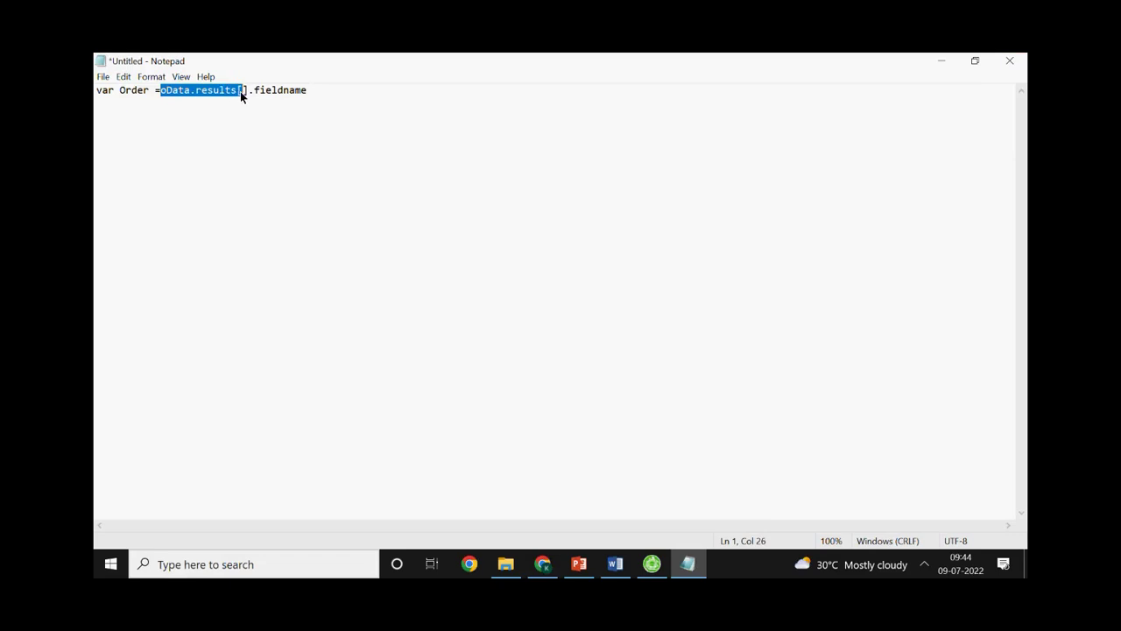
pyautogui.hotkey('ctrl', 'x')
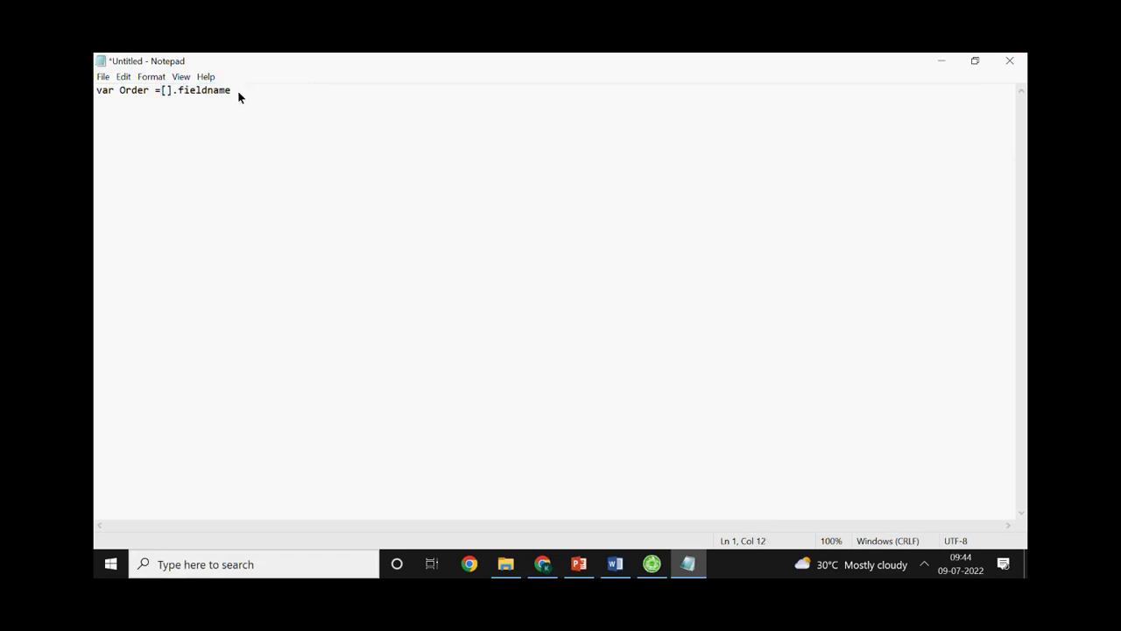
pyautogui.hotkey('ctrl', 'z')
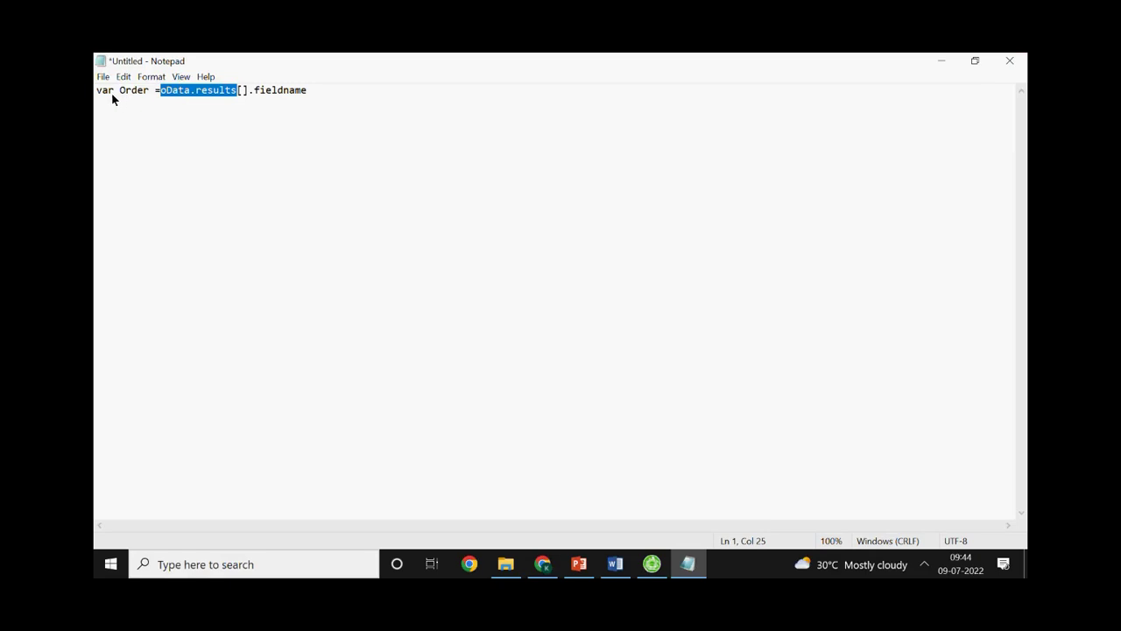
pyautogui.click(99, 93)
pyautogui.press('Home')
pyautogui.press('Return')
pyautogui.press('Return')
pyautogui.press('Up')
pyautogui.press('Up')
pyautogui.hotkey('ctrl', 'v')
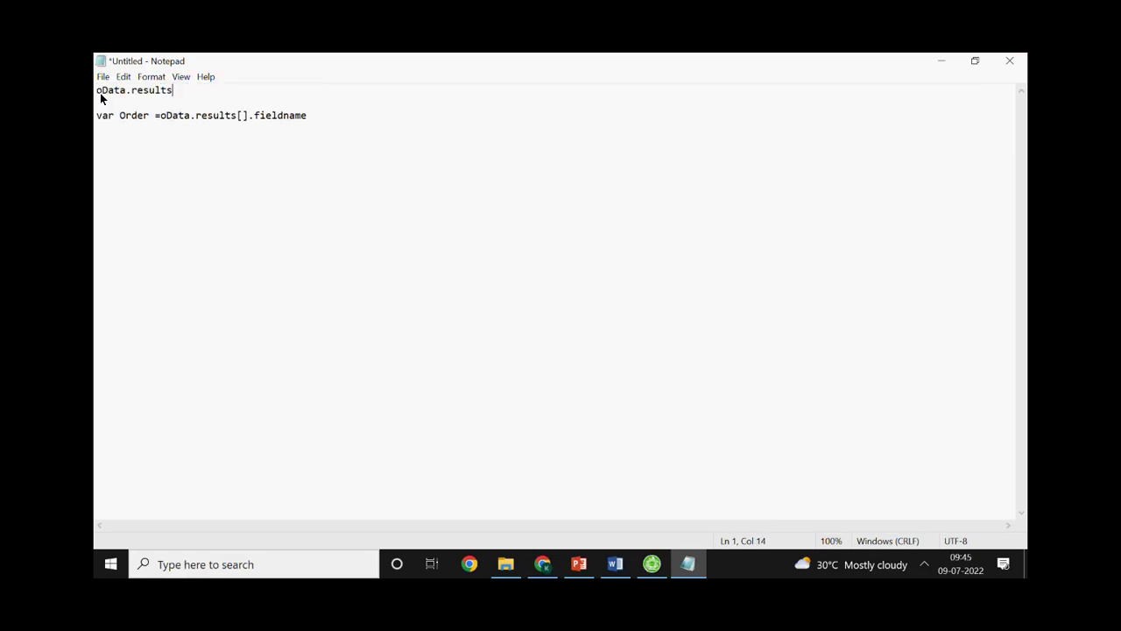
pyautogui.write('=> List of Data for y')
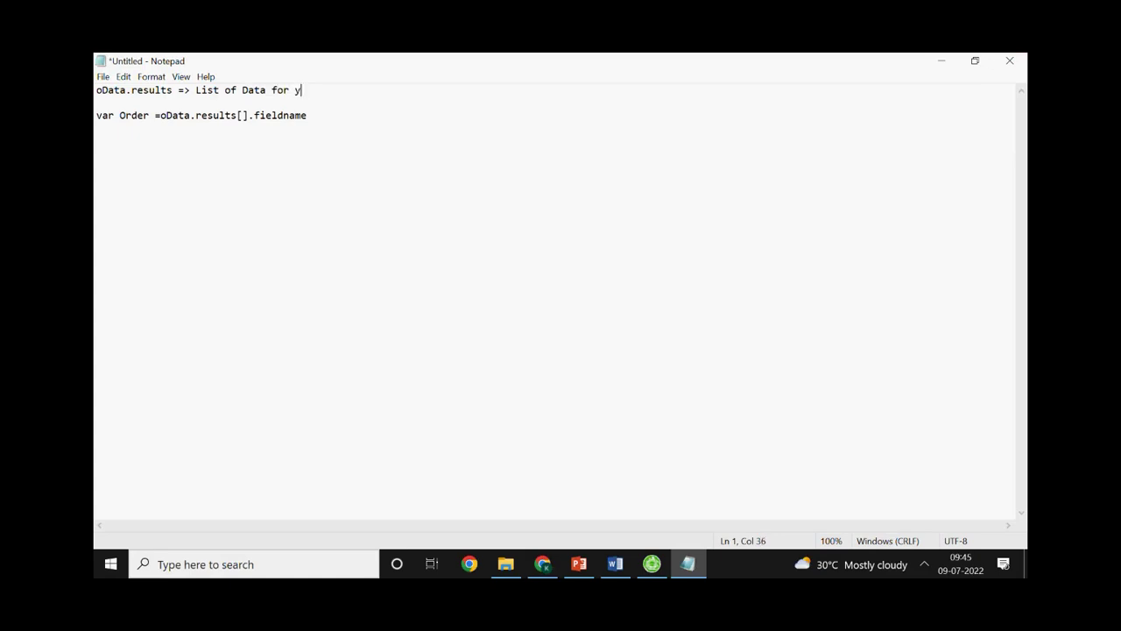
pyautogui.press('BackSpace')
pyautogui.press('BackSpace')
# Make the Order line read 'var Order =oData.results[0].fieldname'
pyautogui.press('BackSpace')
pyautogui.press('BackSpace')
pyautogui.press('BackSpace')
pyautogui.write('Array')
pyautogui.click(244, 118)
pyautogui.write('1')
pyautogui.press('BackSpace')
pyautogui.write('1')
pyautogui.press('BackSpace')
pyautogui.write('0')
pyautogui.press('BackSpace')
pyautogui.write('4')
pyautogui.press('BackSpace')
pyautogui.write('1')
pyautogui.press('BackSpace')
pyautogui.write('0')
pyautogui.moveTo(254, 115); pyautogui.dragTo(95, 127)
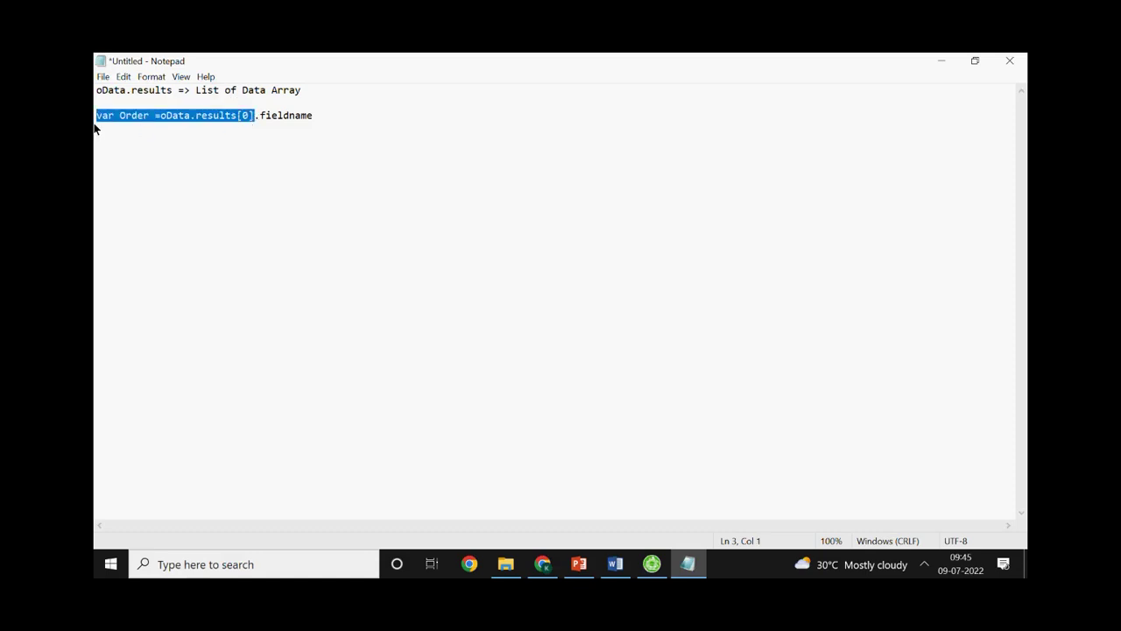
# Add the loop header 'for(var i=0; i<oData.results; i++){' above the Order line
pyautogui.click(178, 134)
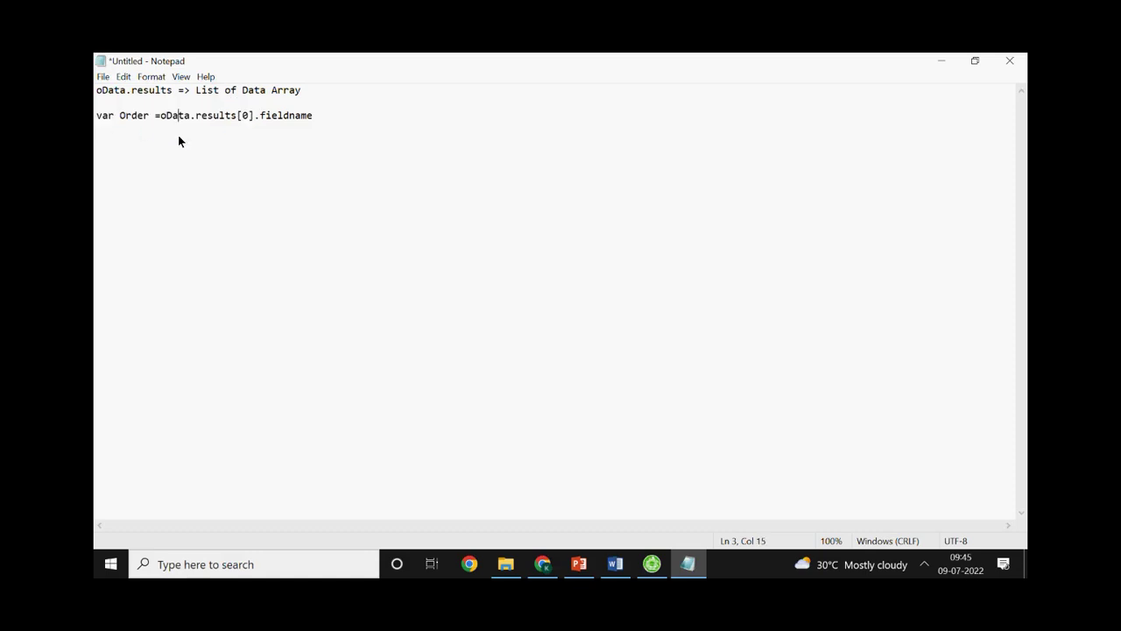
pyautogui.doubleClick(251, 116)
pyautogui.write('1')
pyautogui.click(274, 105)
pyautogui.press('Return')
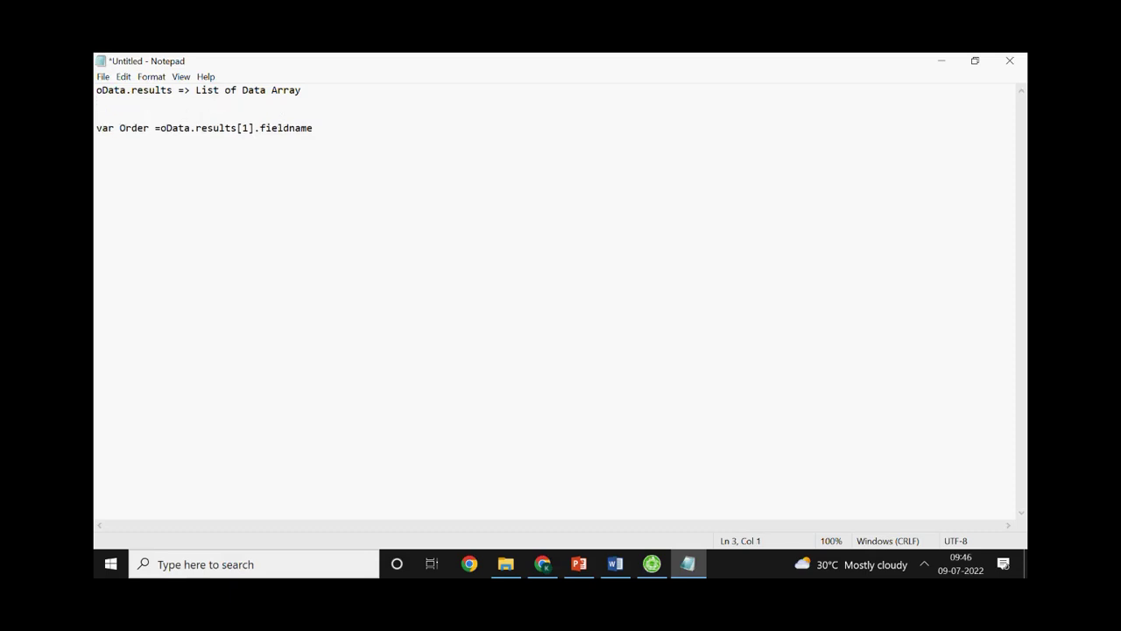
pyautogui.write('for)')
pyautogui.press('BackSpace')
pyautogui.write('()')
pyautogui.press('Left')
pyautogui.write('var i=0; i<')
pyautogui.moveTo(161, 131); pyautogui.dragTo(215, 127)
pyautogui.hotkey('ctrl', 'c')
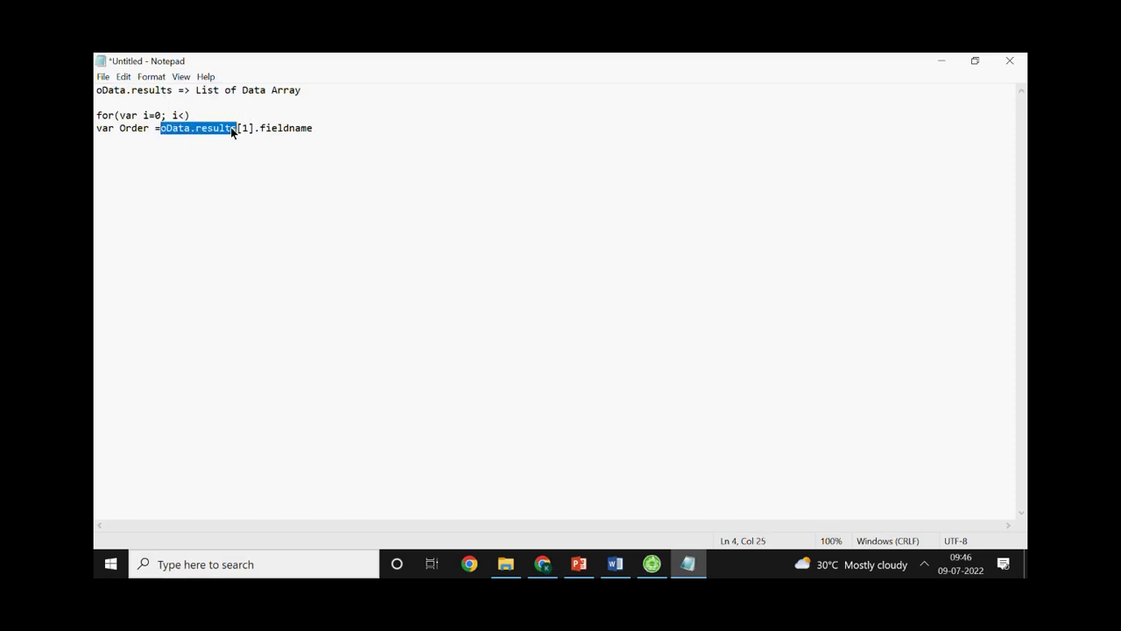
pyautogui.click(181, 115)
pyautogui.hotkey('ctrl', 'v')
pyautogui.write('; i++)')
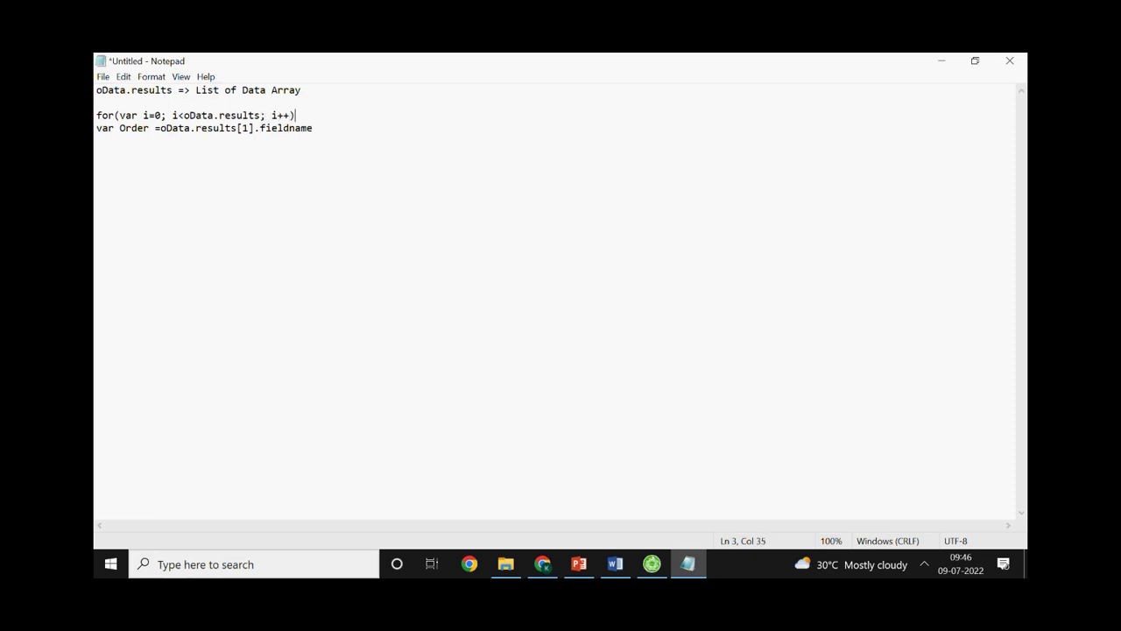
pyautogui.write('{')
# Close the loop with '}', index results by [i], and add 'alert(Order);' inside it
pyautogui.click(121, 172)
pyautogui.click(333, 140)
pyautogui.write('}')
pyautogui.click(254, 128)
pyautogui.press('Left')
pyautogui.press('BackSpace')
pyautogui.write('i')
pyautogui.click(97, 129)
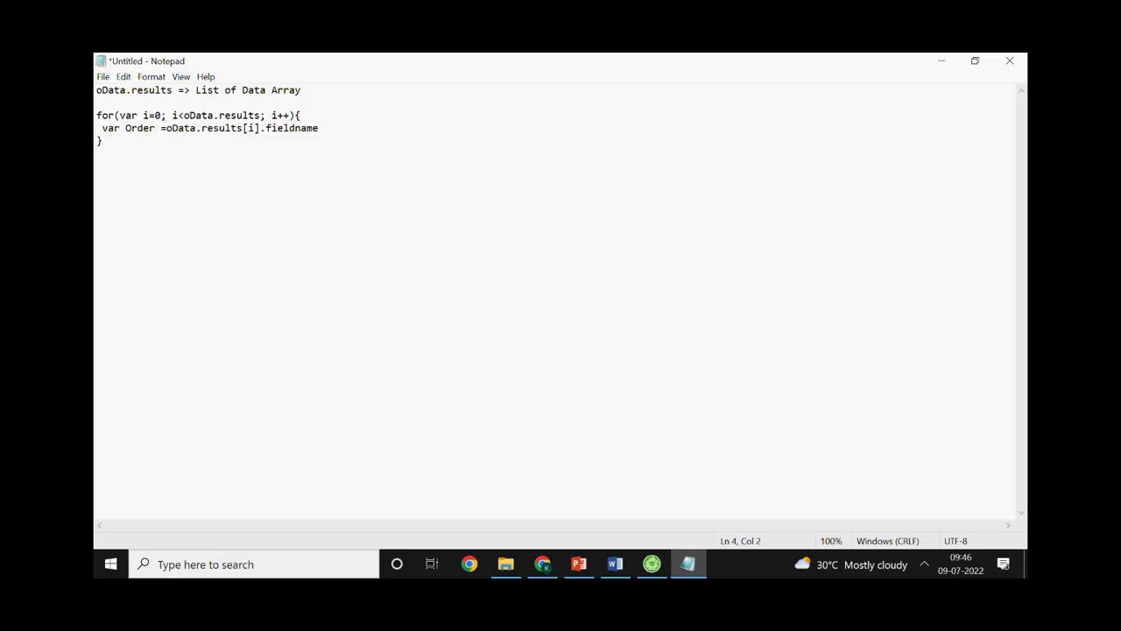
pyautogui.click(338, 132)
pyautogui.press('Return')
pyautogui.write('alert(Order);')
pyautogui.click(98, 142)
pyautogui.click(103, 154)
pyautogui.moveTo(107, 161); pyautogui.dragTo(95, 120)
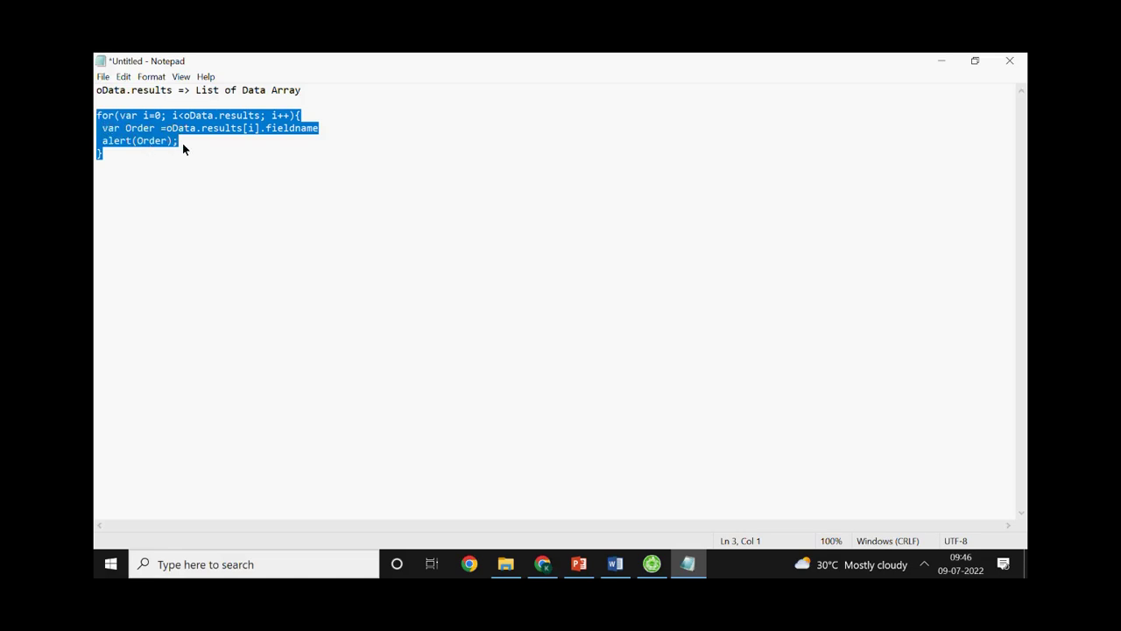
pyautogui.hotkey('alt', 'Tab')
pyautogui.hotkey('alt', 'Tab')
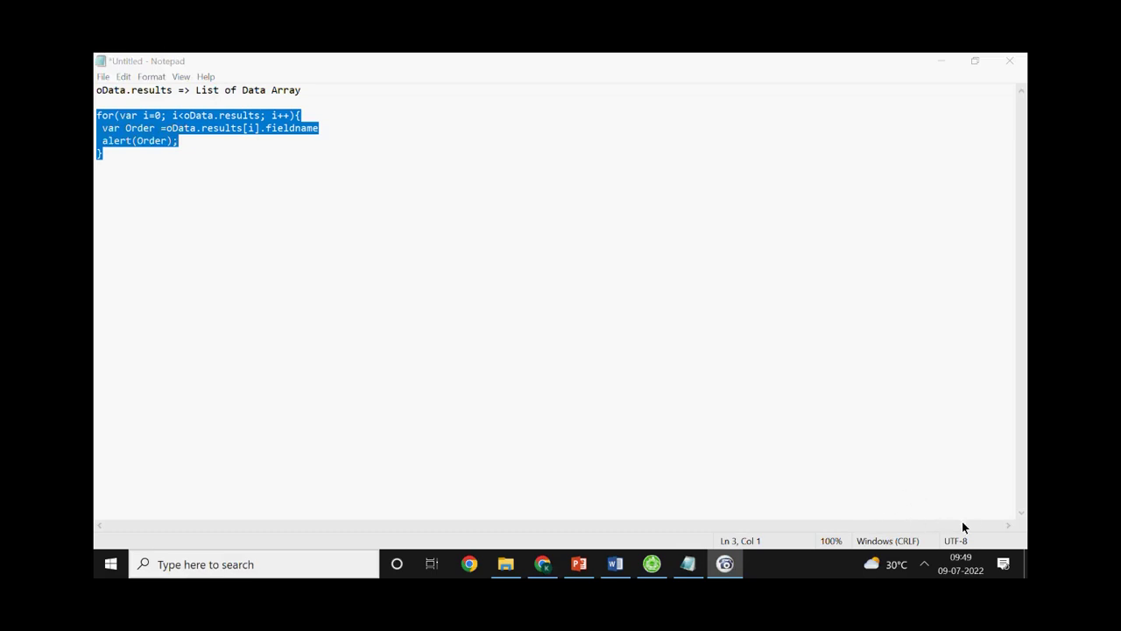
# Return to the Notepad window showing the completed for loop ending with a closing brace
pyautogui.click(1007, 516)
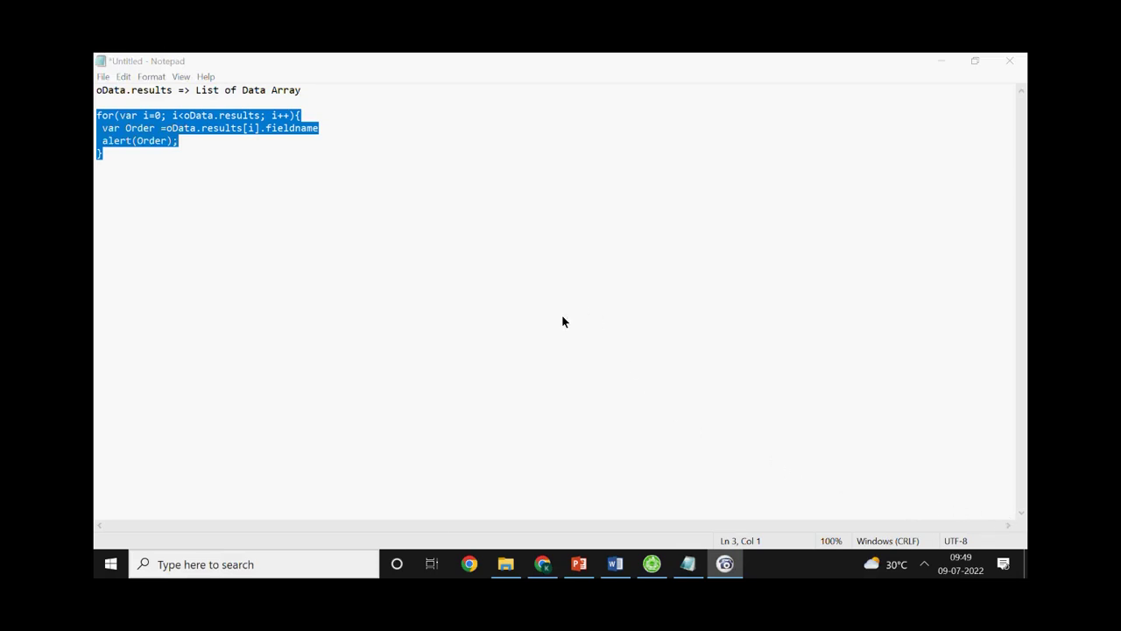